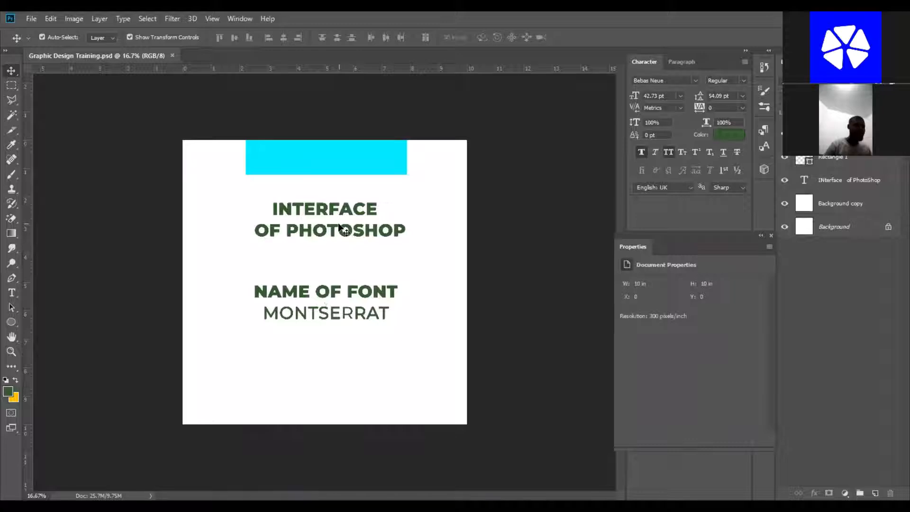
Dock the floating Properties panel beneath the Character panel.
left_click(340, 230)
left_click(541, 231)
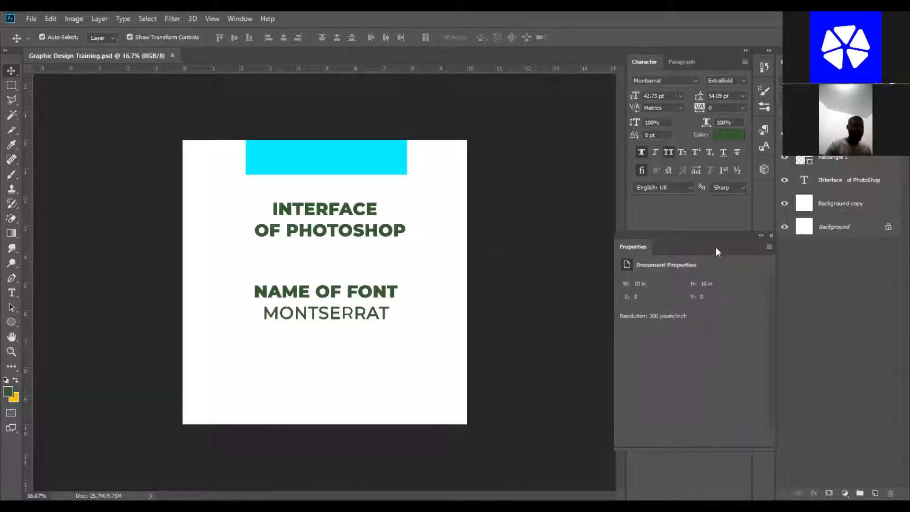
left_click_drag(706, 207, 705, 205)
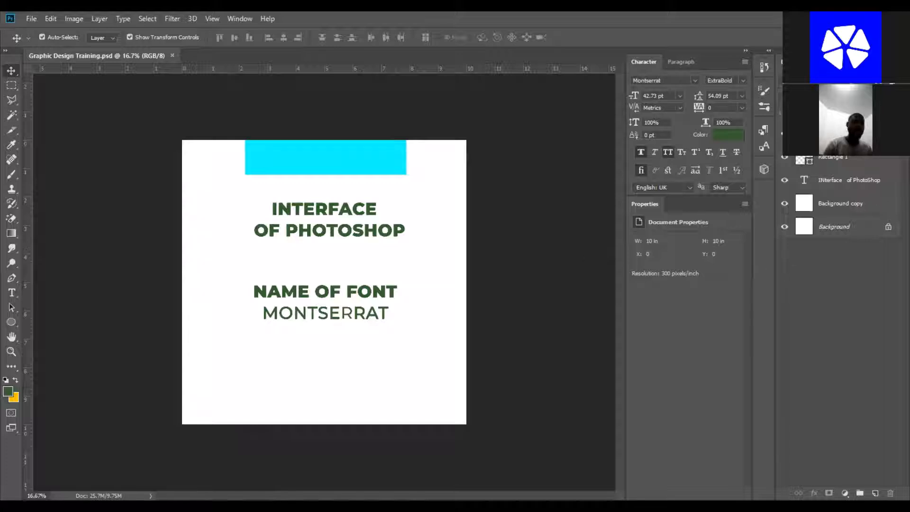
left_click(856, 134)
left_click(862, 204)
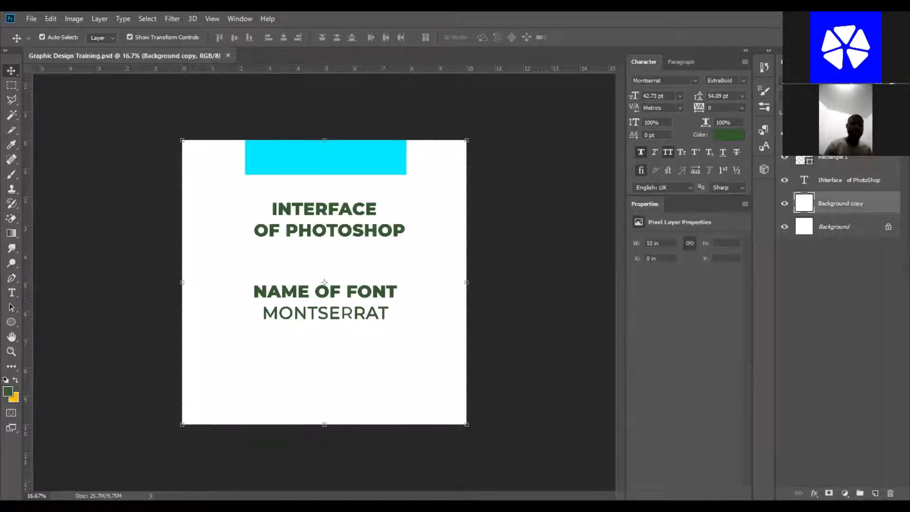
left_click(856, 134)
left_click(522, 154)
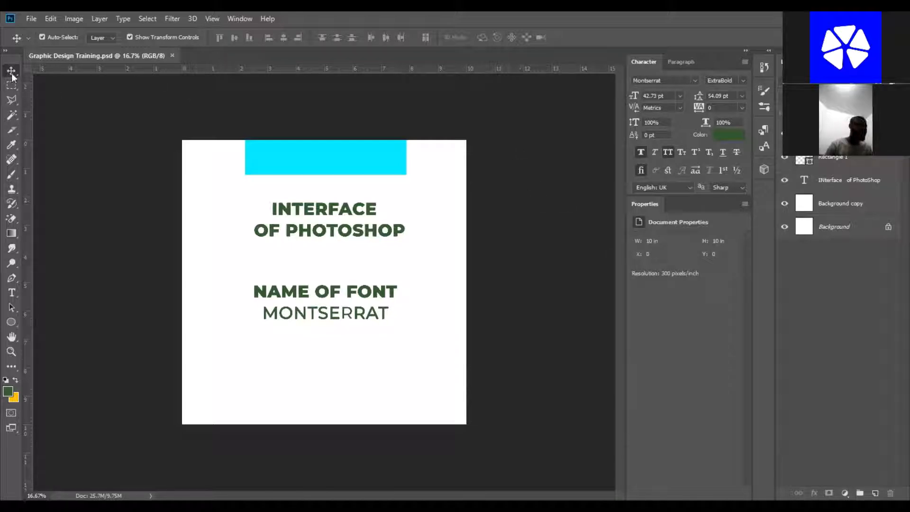
left_click(311, 169)
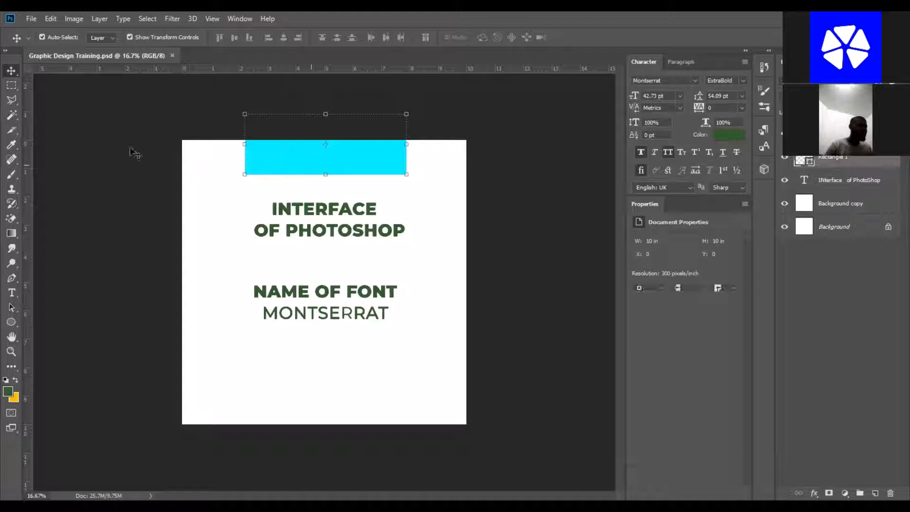
left_click(5, 51)
left_click(5, 50)
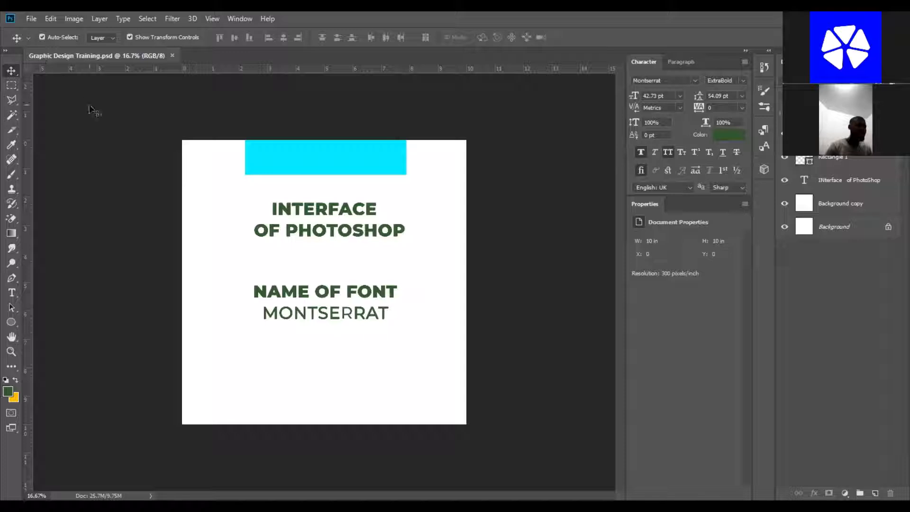
Move the cyan rectangle and the title text to new positions with the Move tool.
left_click(293, 164)
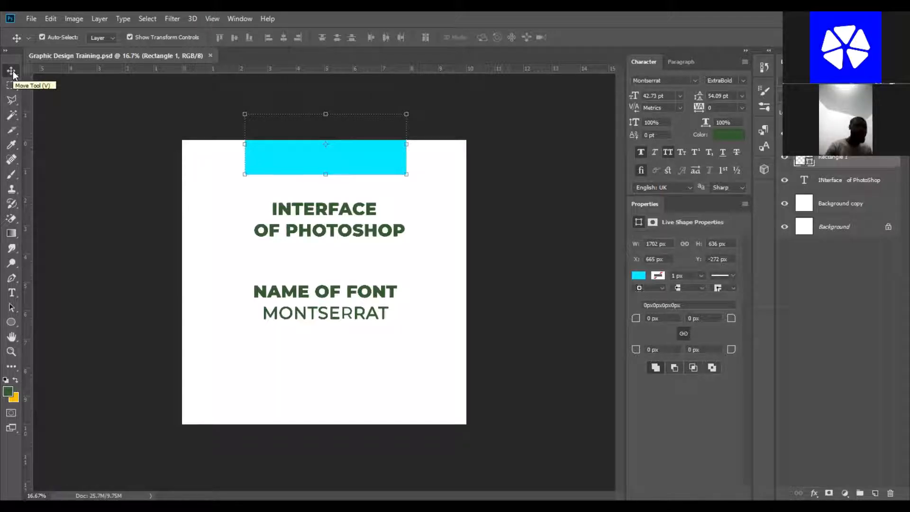
left_click(283, 152)
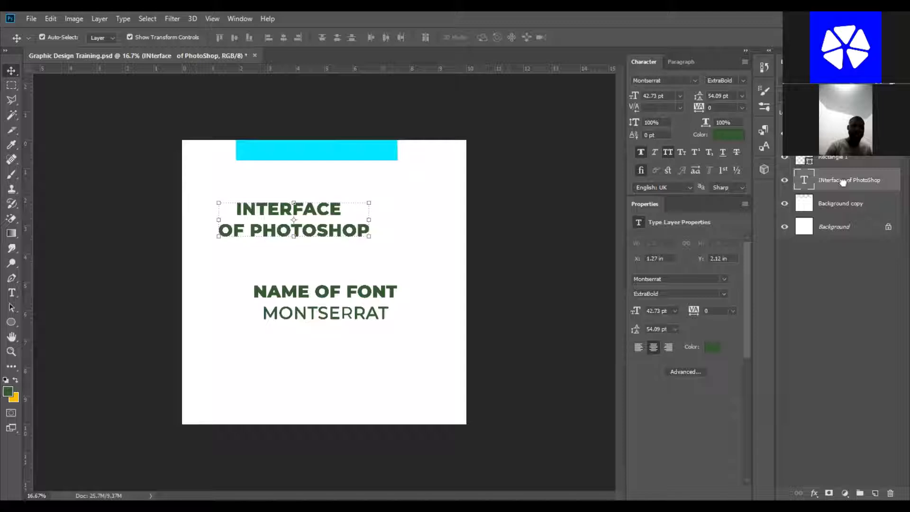
left_click_drag(849, 135, 849, 164)
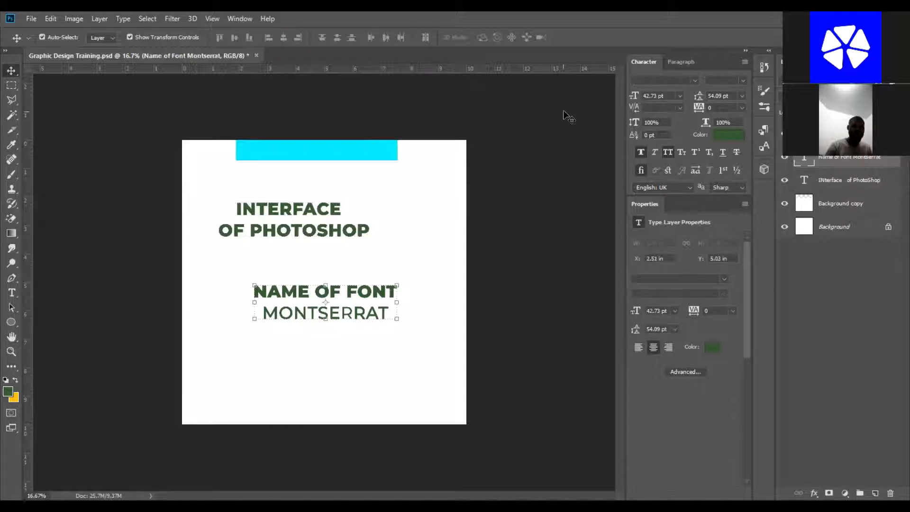
left_click(560, 111)
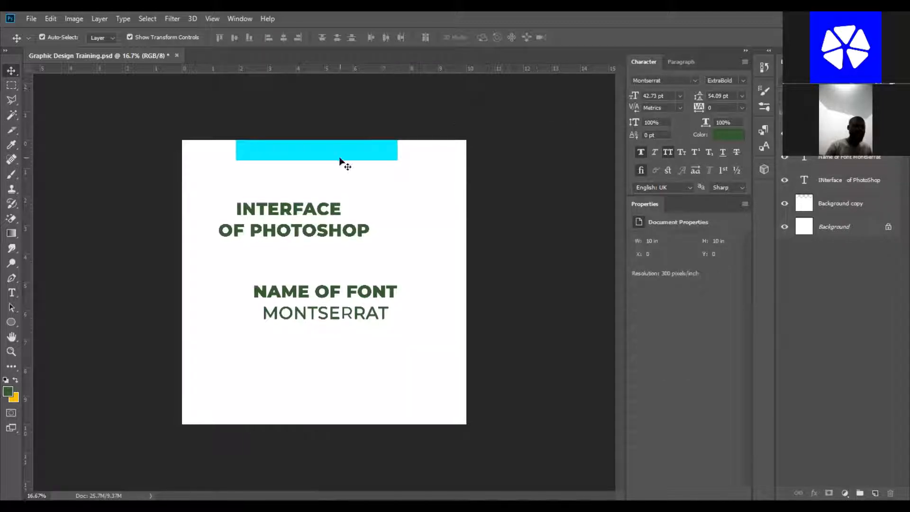
Reposition the white Background copy layer on the canvas with the Move tool, undoing its last move.
left_click(356, 156)
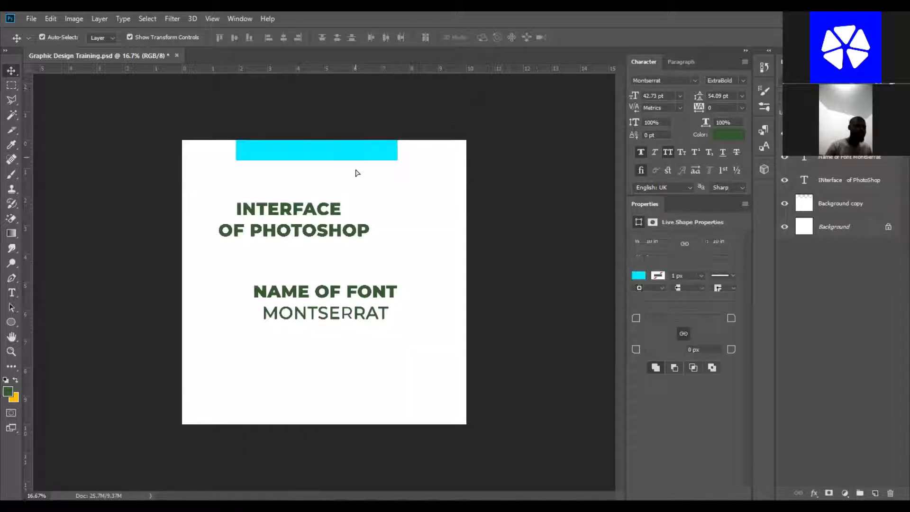
left_click(537, 185)
left_click(340, 229)
left_click(302, 253)
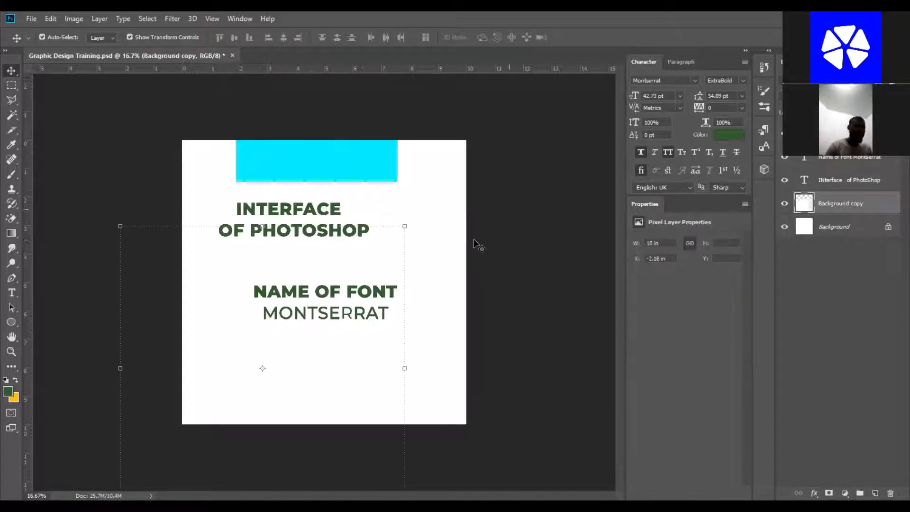
left_click(532, 180)
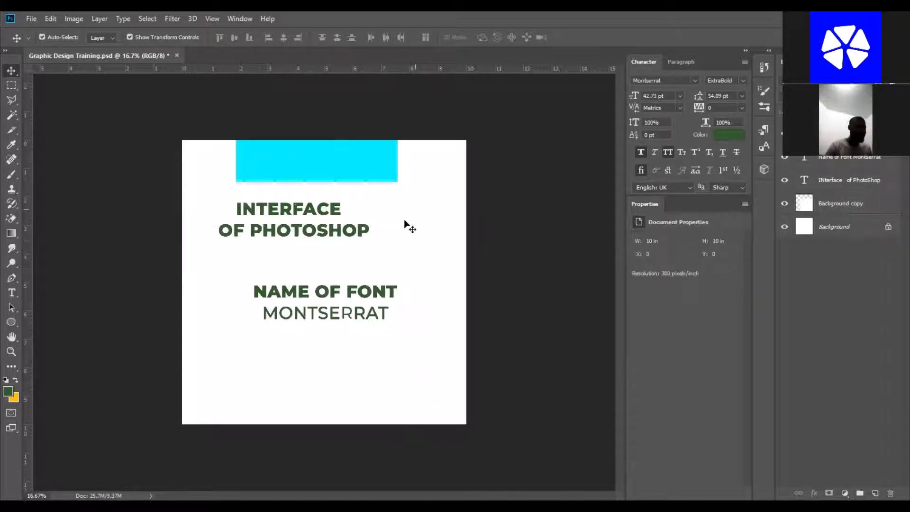
left_click(406, 224)
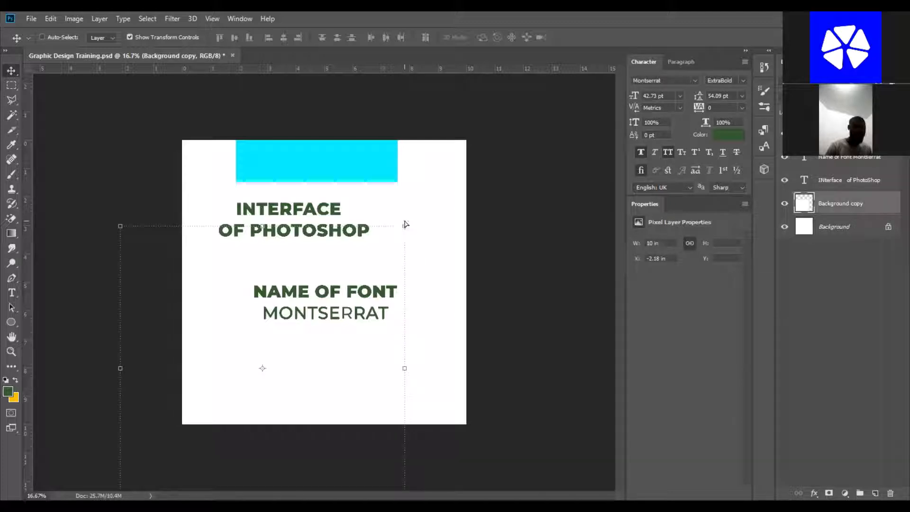
key("ctrl+z")
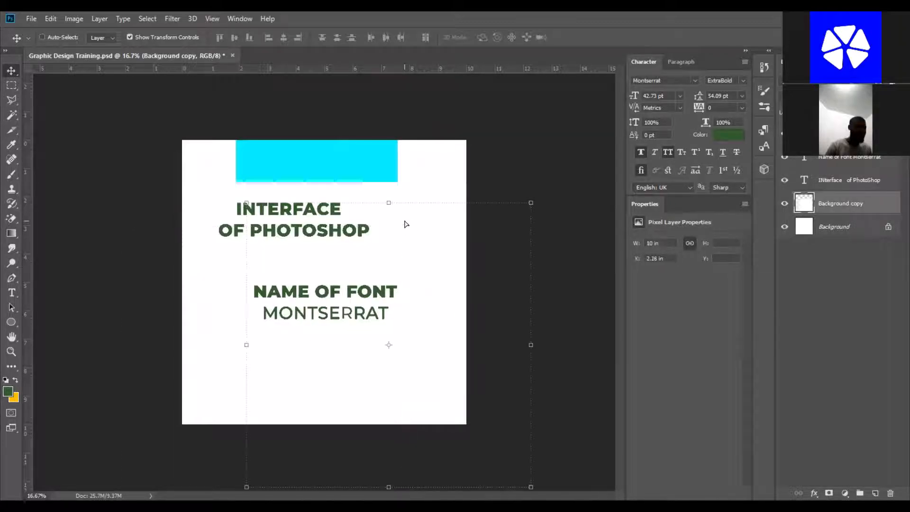
Try rotating the title text with a free transform, then cancel it.
left_click(517, 161, "ctrl")
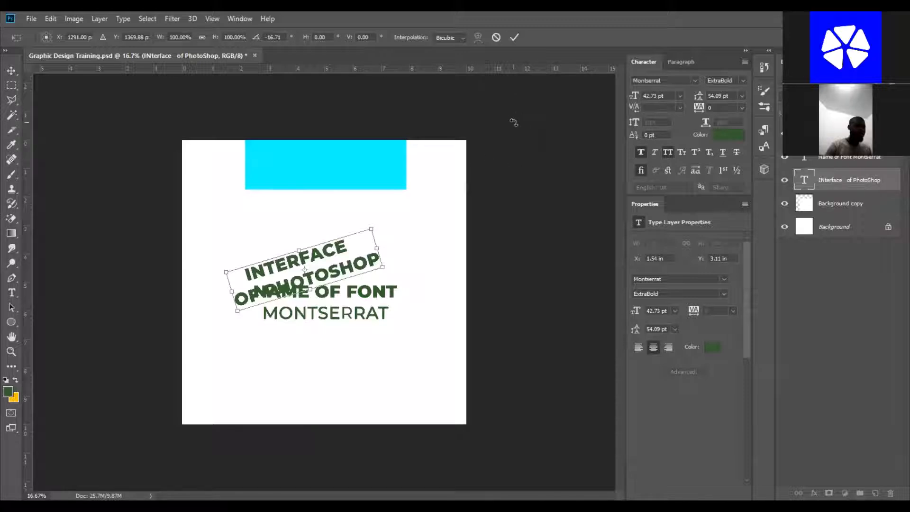
key("Escape")
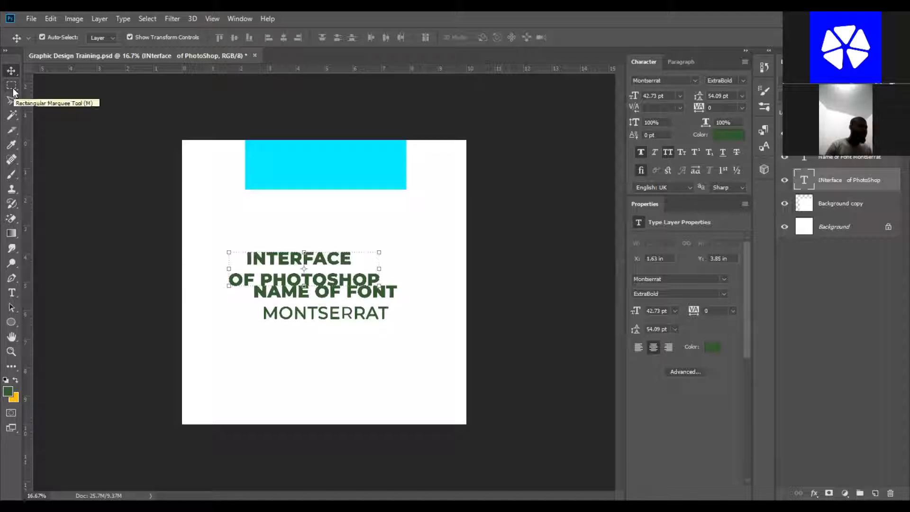
Browse the hidden tools in the Marquee and Move tool groups and undo the title text's last move.
left_click(11, 87)
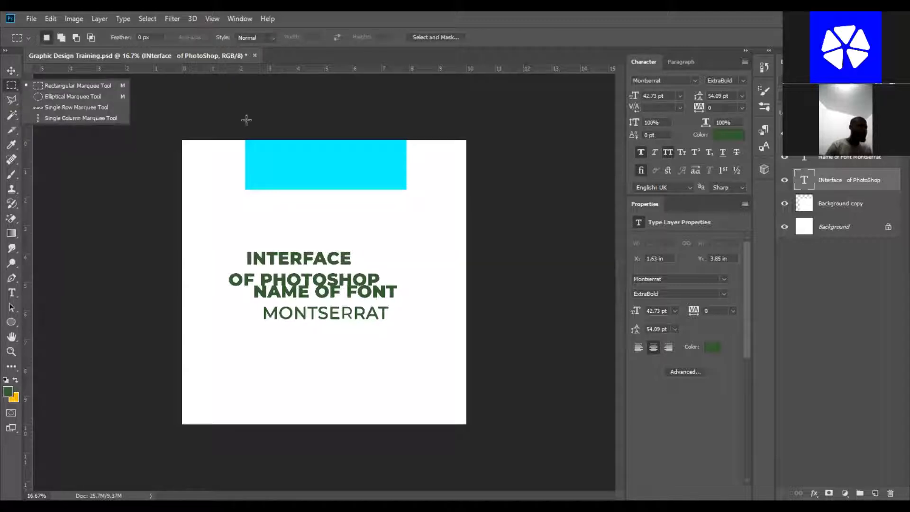
left_click(12, 70)
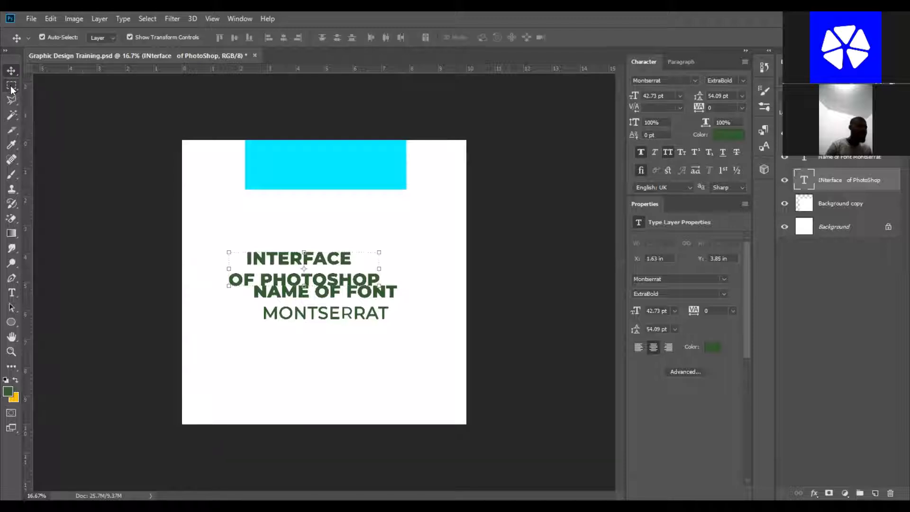
right_click(11, 71)
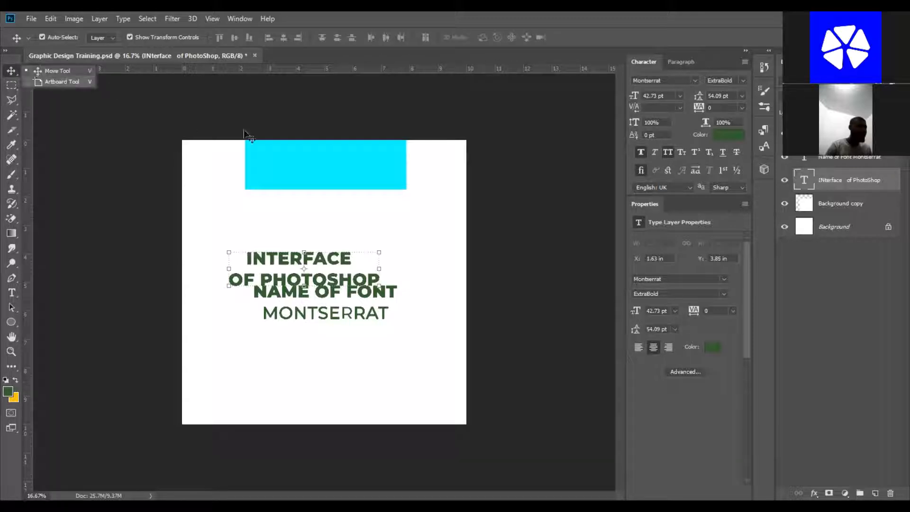
left_click(247, 134)
right_click(13, 72)
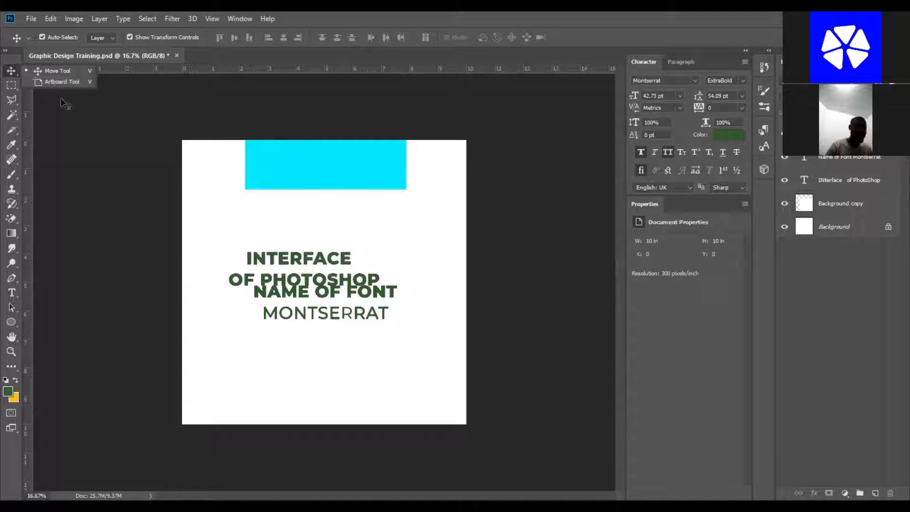
key("ctrl+z")
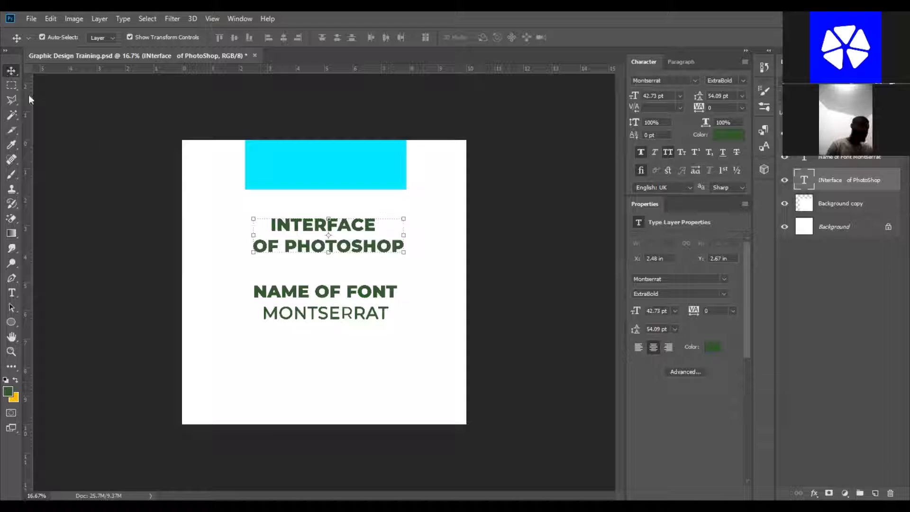
Draw a rectangular marquee selection around both text blocks, then deselect it.
left_click(12, 86)
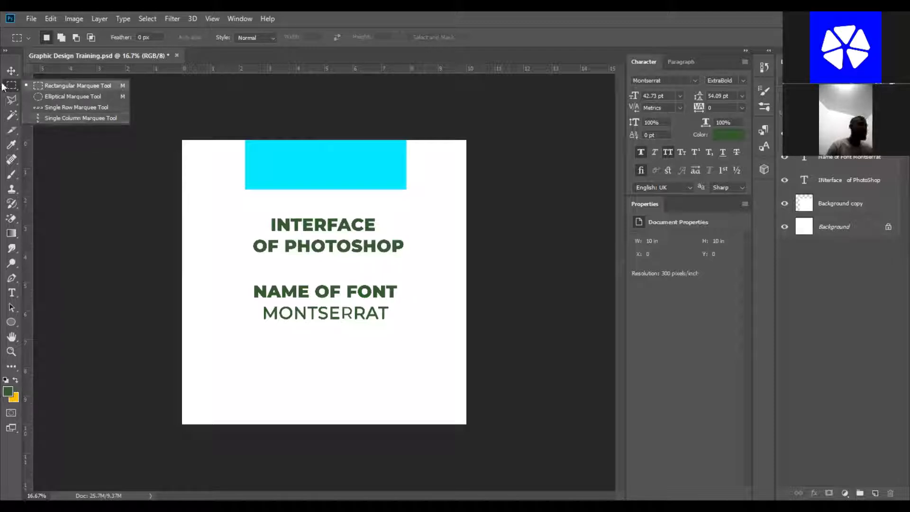
left_click(287, 208)
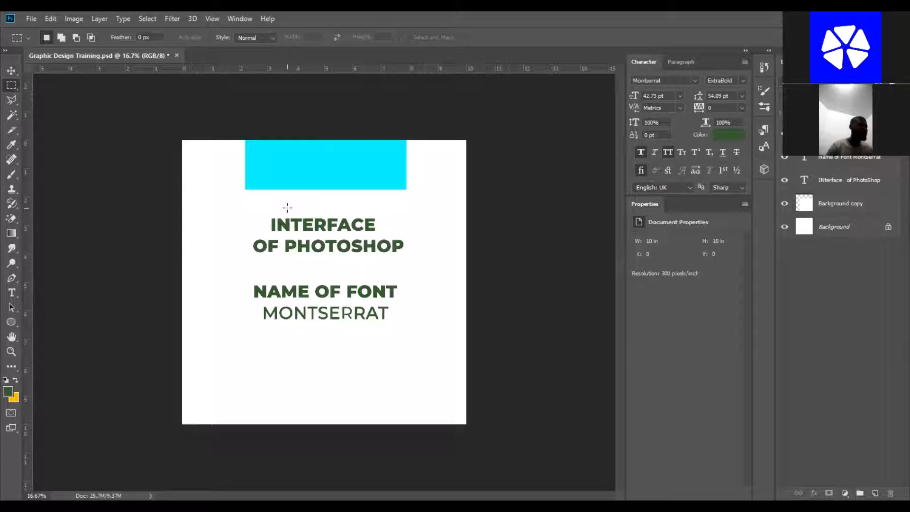
left_click(13, 71)
left_click(14, 87)
left_click_drag(229, 192, 419, 340)
left_click_drag(372, 241, 365, 239)
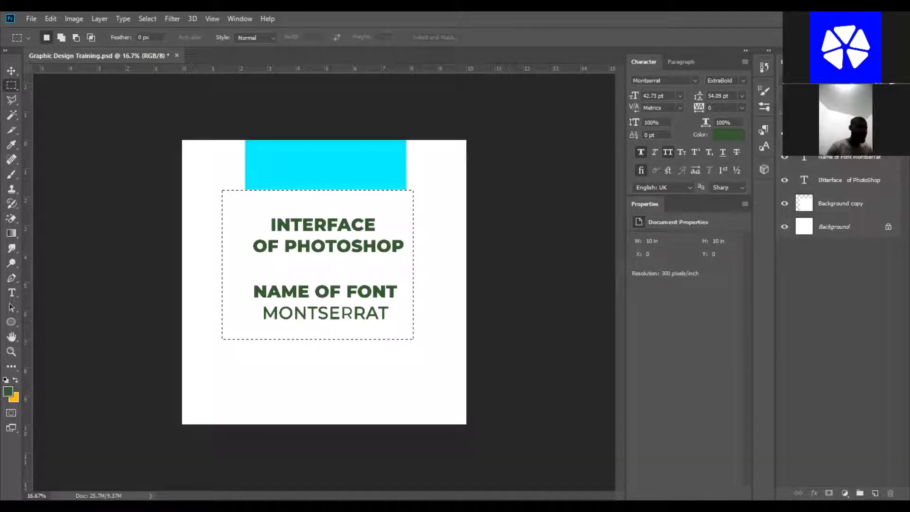
key("ctrl+d")
Place the stock photo of a woman onto the canvas as an embedded smart object.
left_click(397, 37)
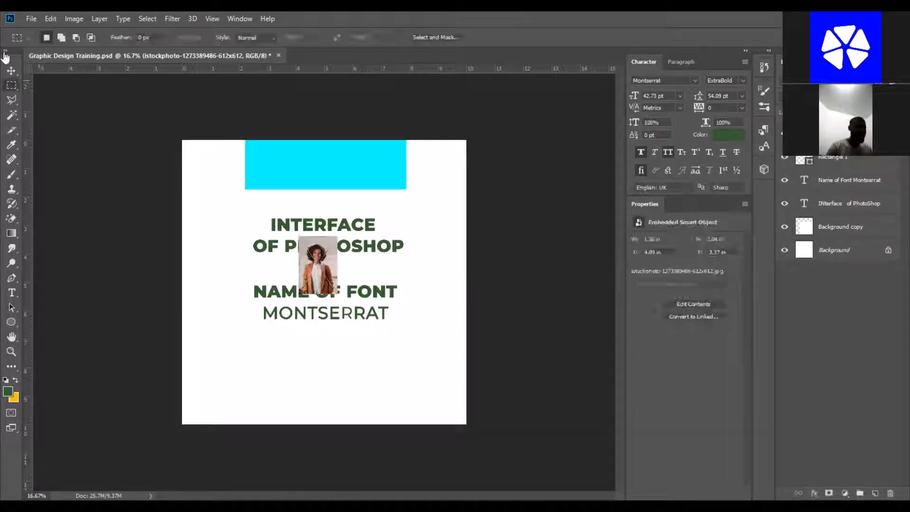
left_click(14, 71)
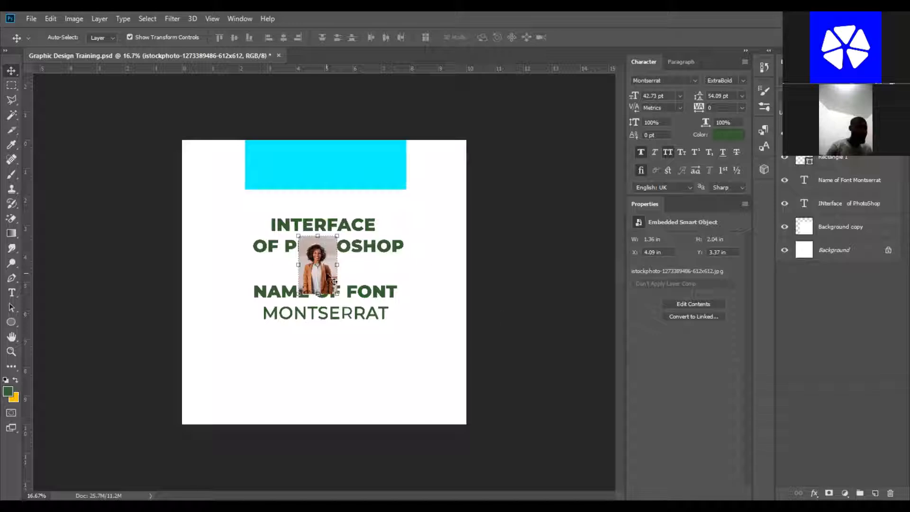
key("ctrl+t")
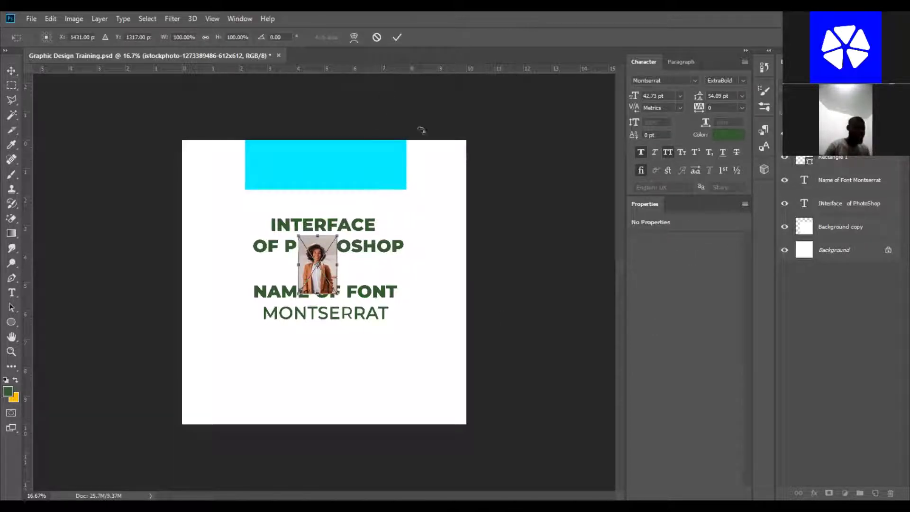
key("Return")
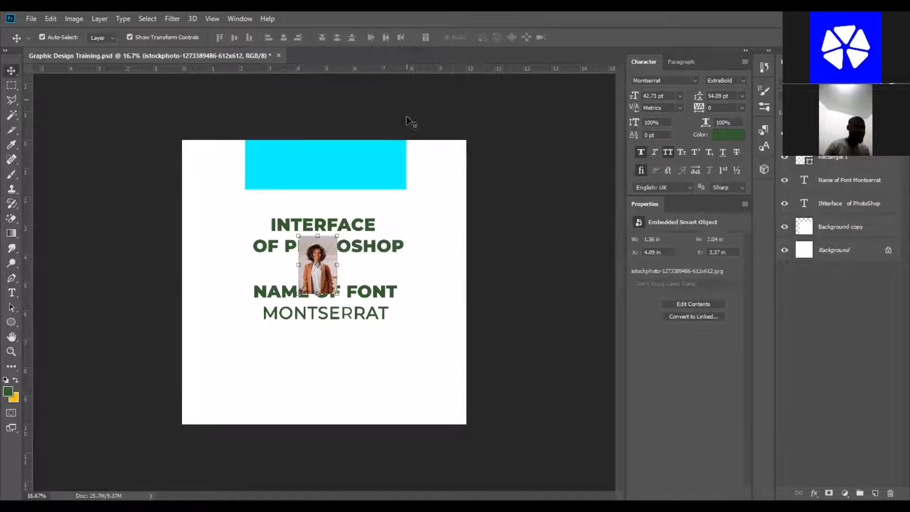
Scale the photo up with Free Transform to about 606% so it fills the canvas height.
left_click(488, 259)
left_click(316, 250)
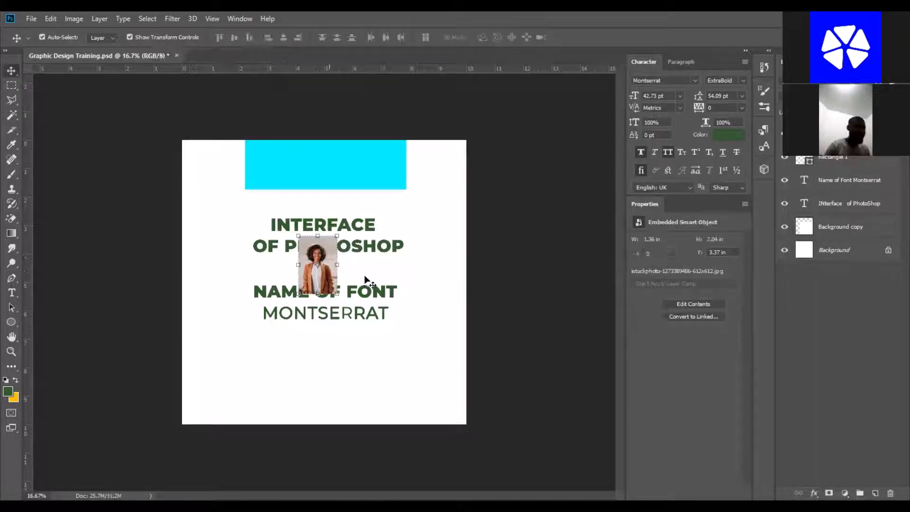
key("ctrl+t")
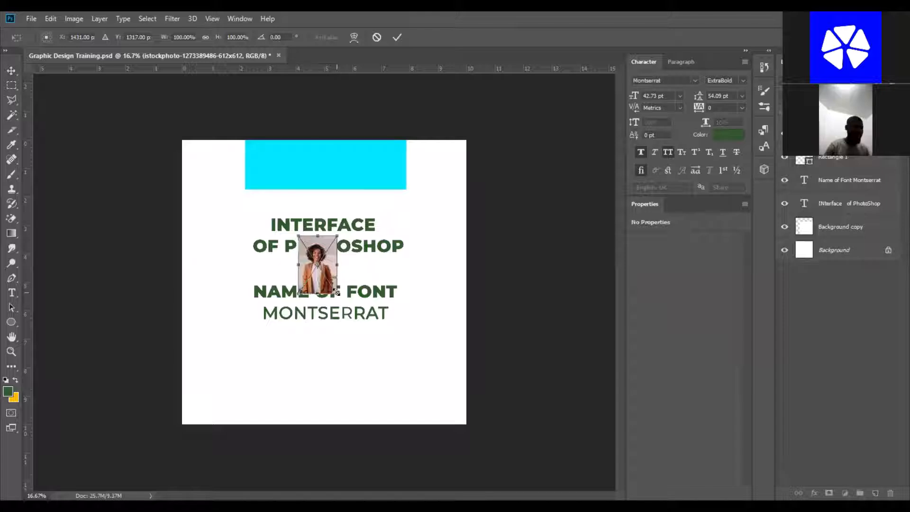
left_click(397, 38)
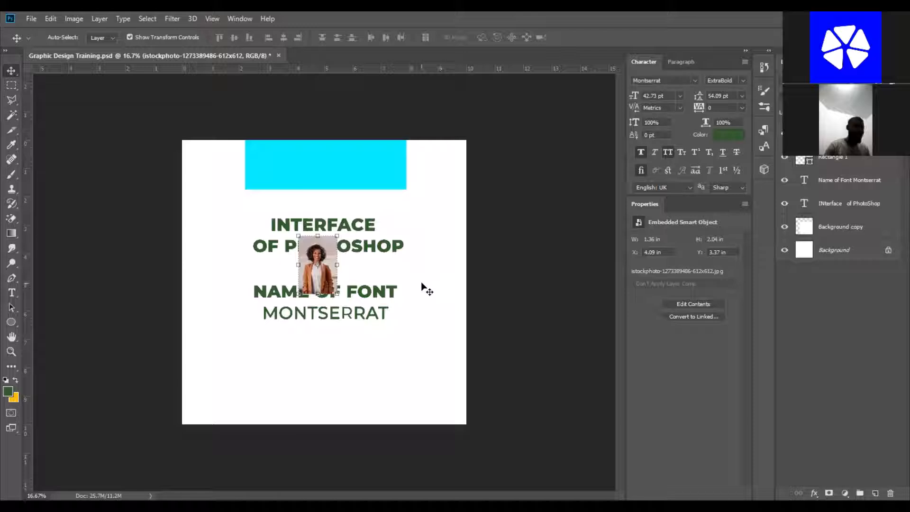
key("ctrl+t")
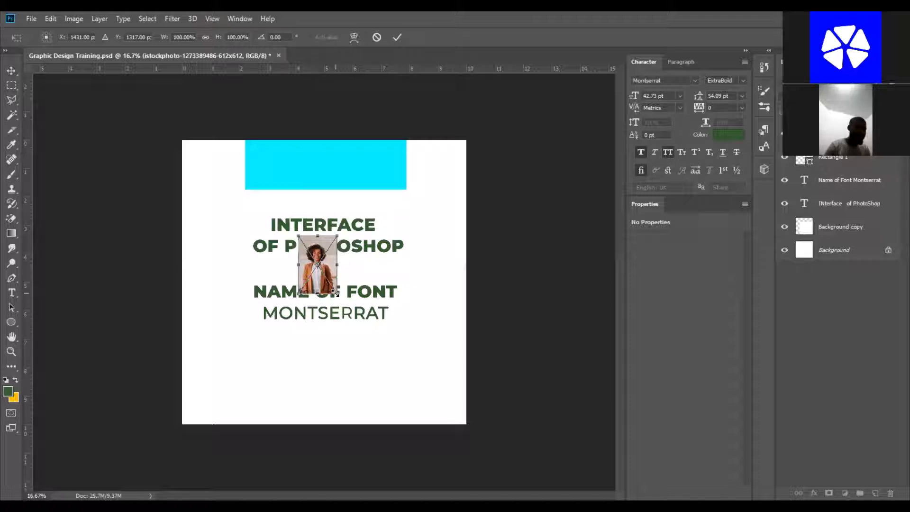
left_click_drag(335, 291, 338, 295)
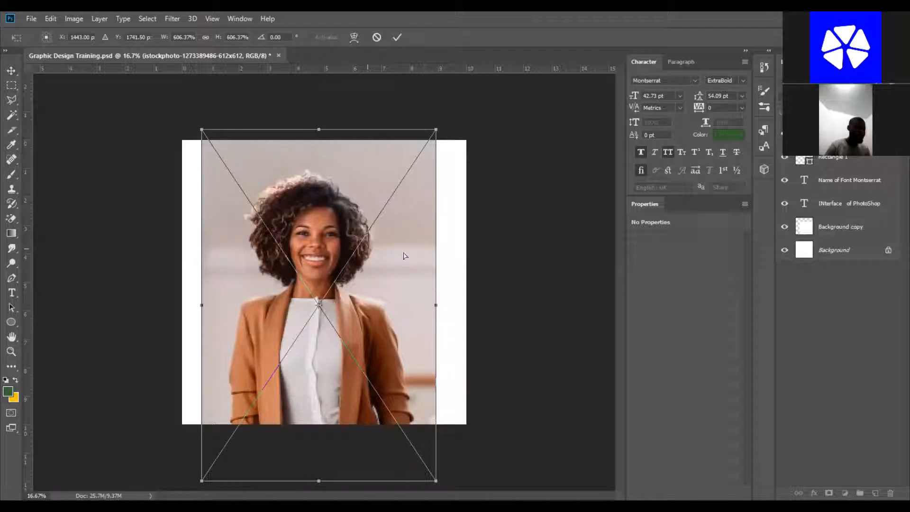
key("Return")
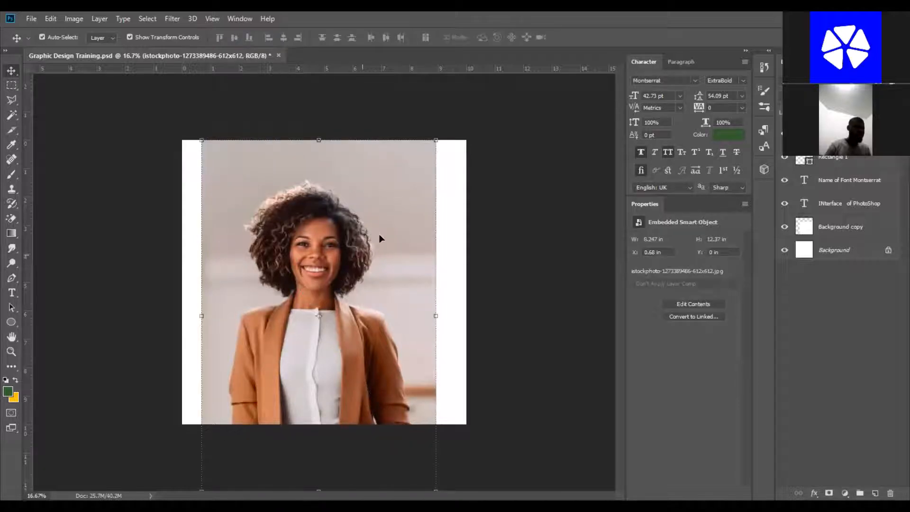
Commit the scaling and nudge the photo slightly into position on the canvas.
left_click(514, 404)
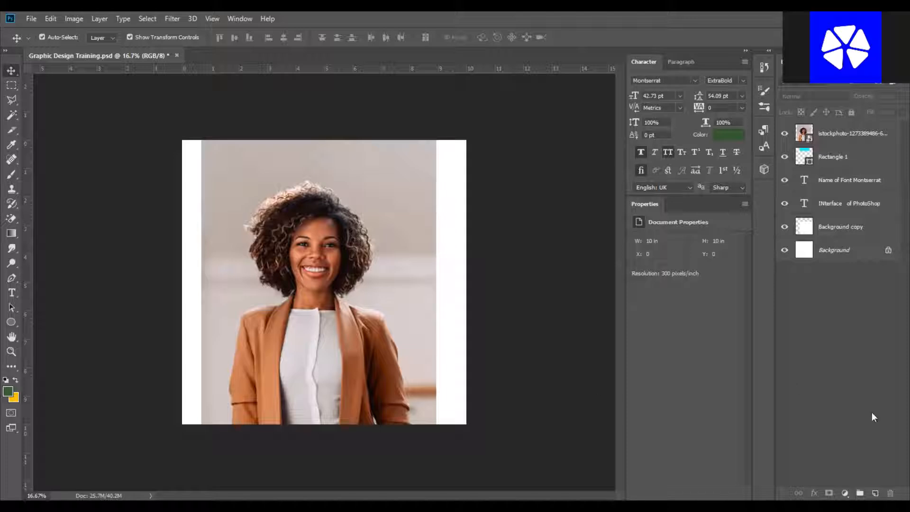
left_click(366, 230)
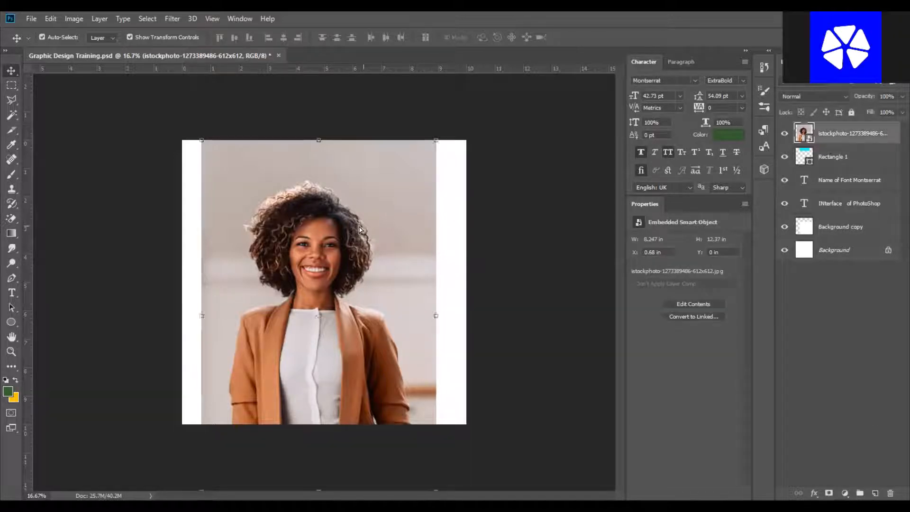
mouse_move(358, 230)
left_mouse_down()
mouse_move(351, 224)
mouse_move(369, 226)
mouse_move(365, 238)
left_mouse_up()
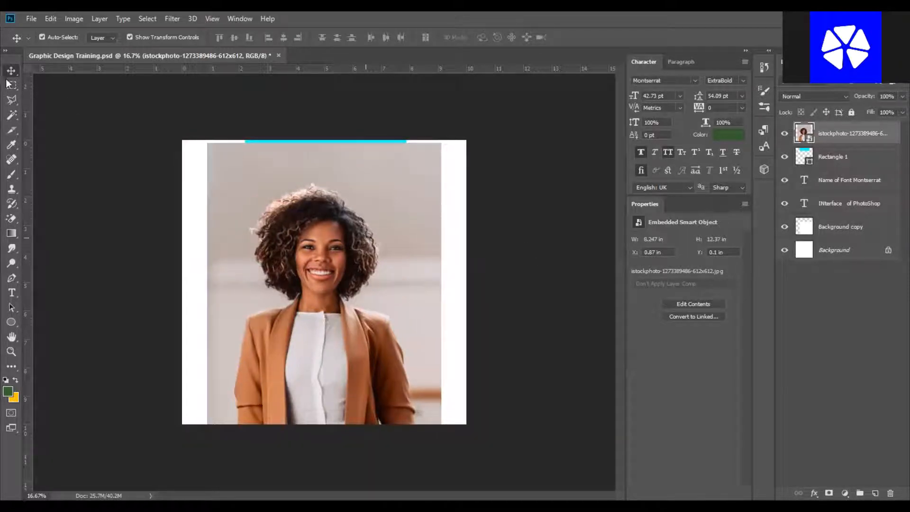
left_click(419, 298)
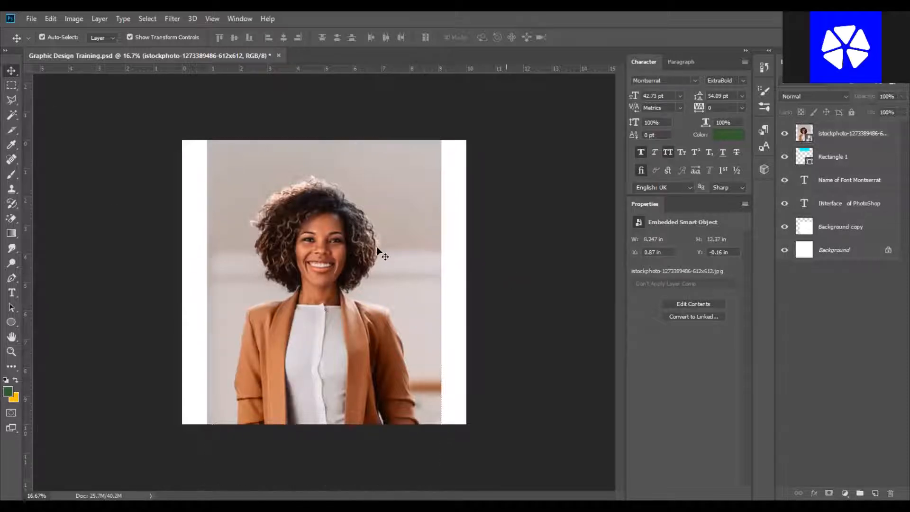
Draw a rectangular marquee selection around the woman's head and upper body.
left_click(12, 85)
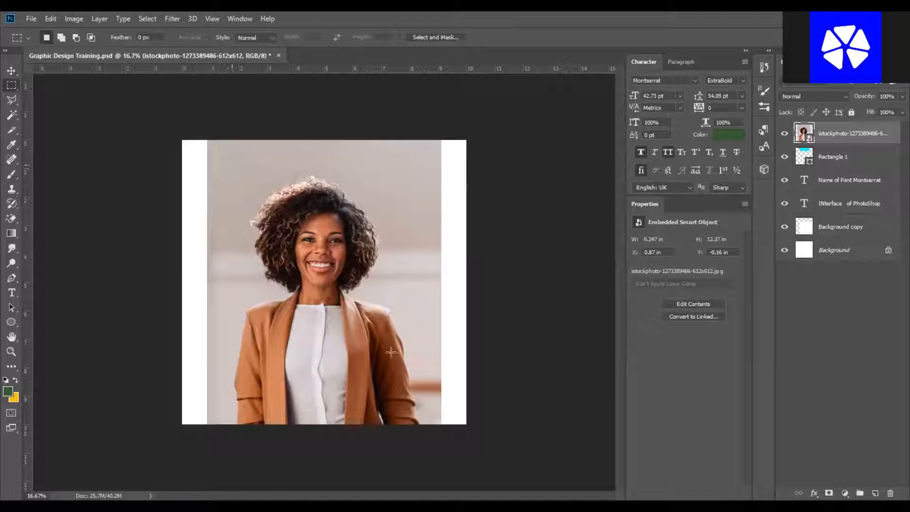
left_click_drag(391, 341, 234, 165)
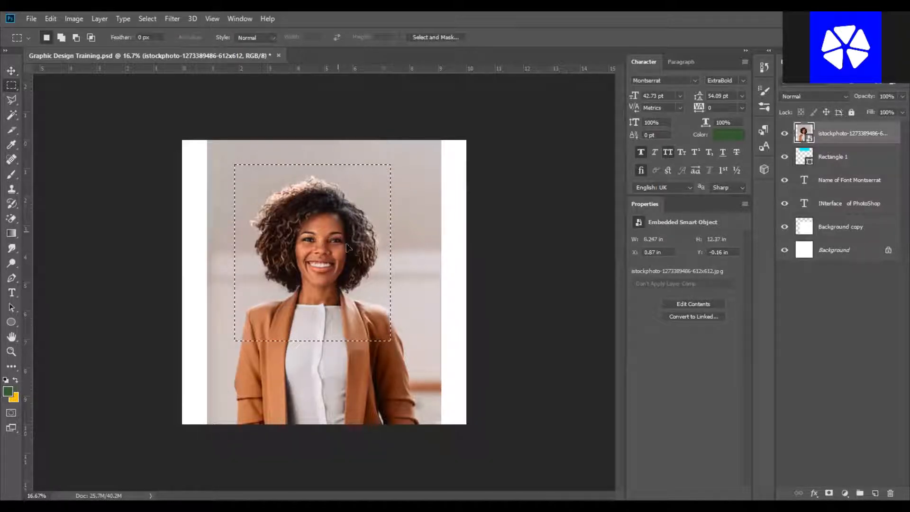
left_click_drag(347, 244, 348, 243)
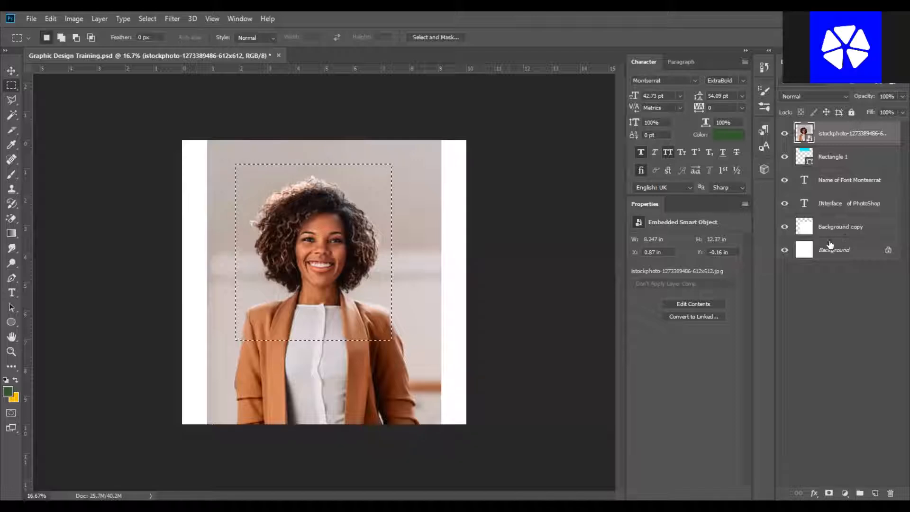
Open the Adjustments panel and add a Color Balance adjustment layer to the selected area.
left_click(240, 19)
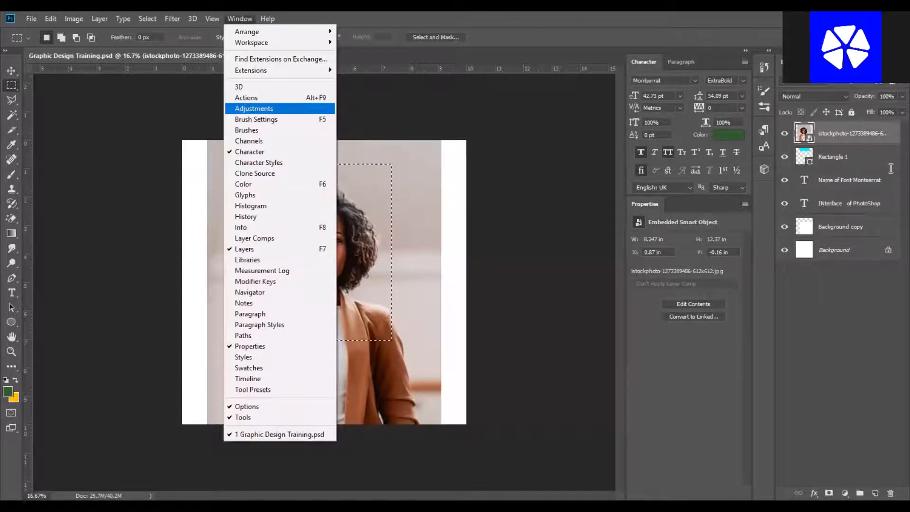
left_click(254, 108)
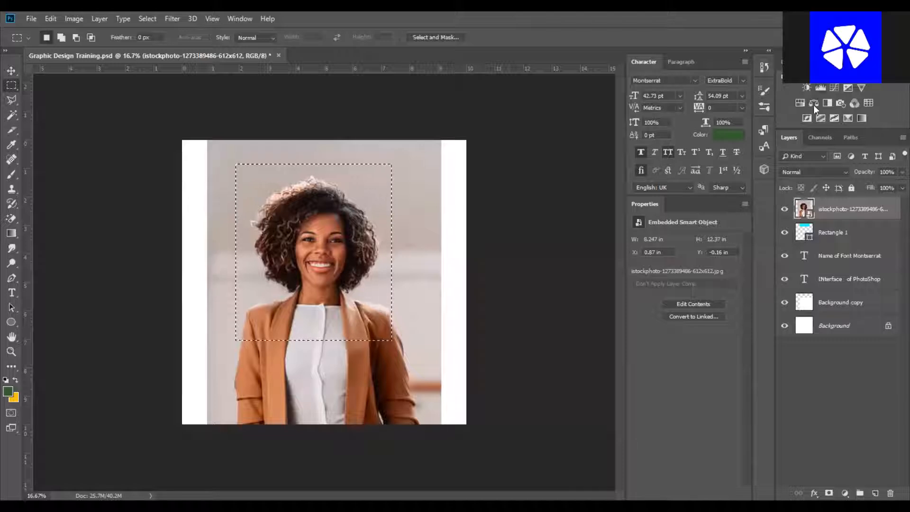
left_click(814, 103)
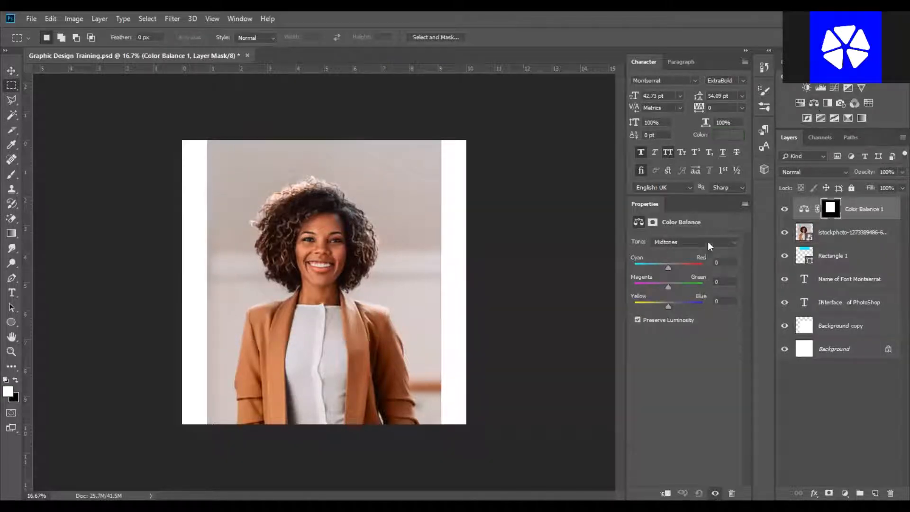
Set the midtone color balance to Cyan-Red -27, Magenta-Green +100 and Yellow-Blue -10.
left_click_drag(668, 269, 709, 280)
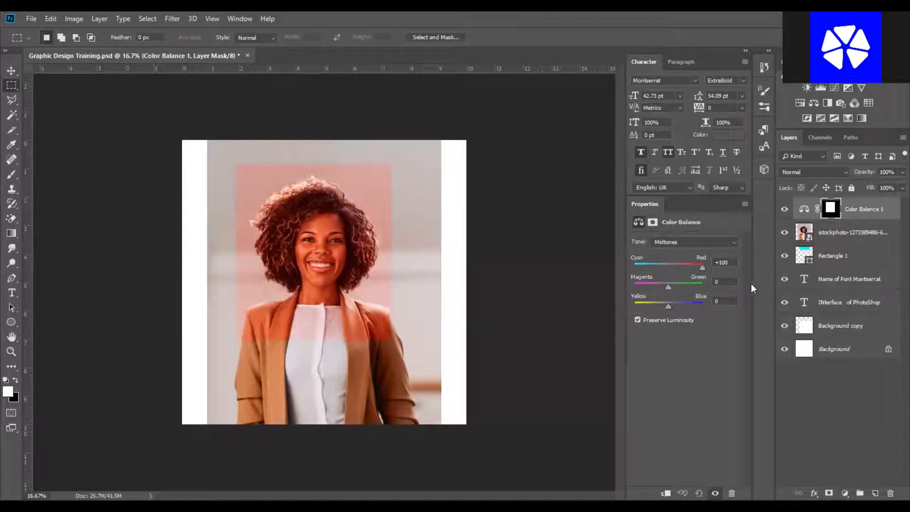
left_click_drag(701, 267, 612, 274)
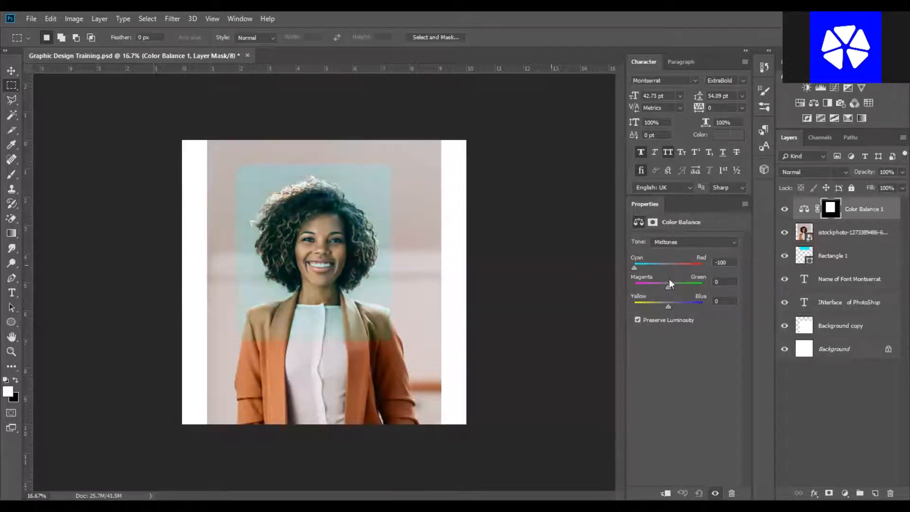
mouse_move(670, 275)
left_mouse_down()
mouse_move(717, 280)
mouse_move(660, 275)
left_mouse_up()
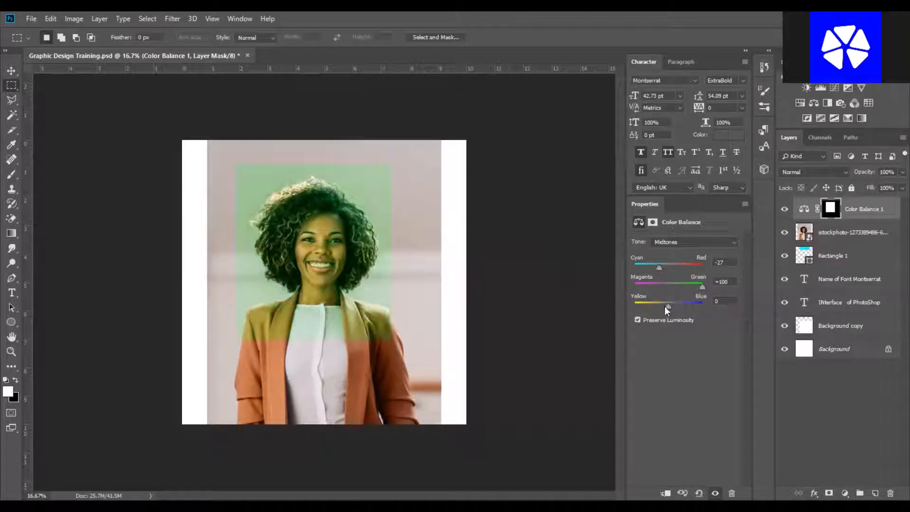
left_click_drag(701, 314, 614, 303)
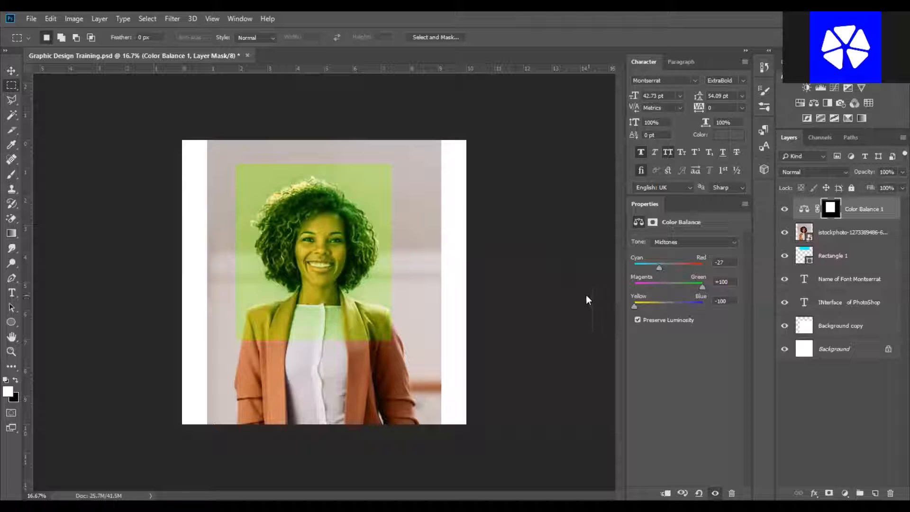
left_click(664, 305)
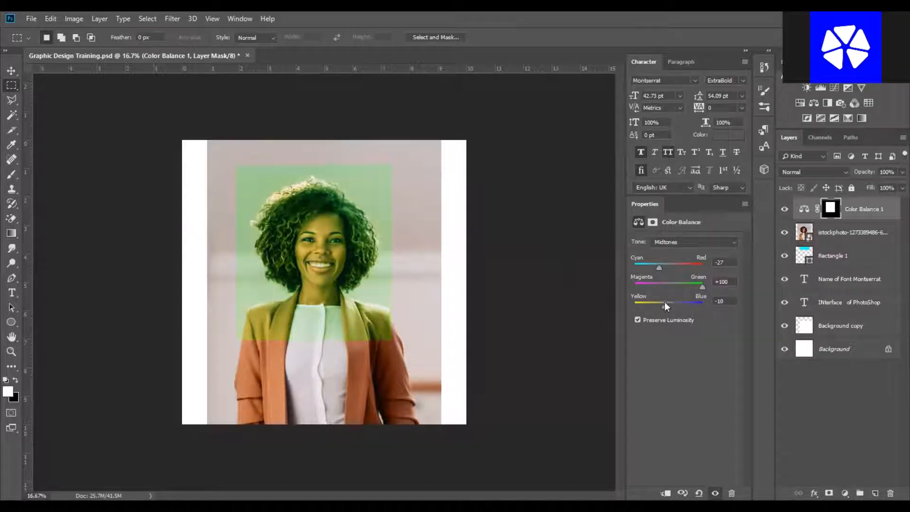
Move the Color Balance layer's mask slightly to the right over the woman.
left_click(11, 70)
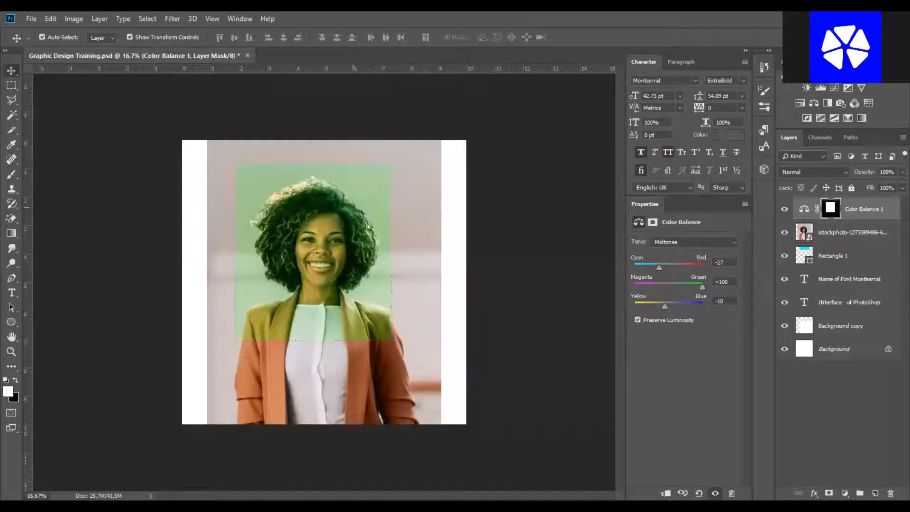
left_click_drag(352, 211, 355, 203)
left_click(546, 209)
left_click(367, 192)
left_click(537, 164)
left_click(355, 194)
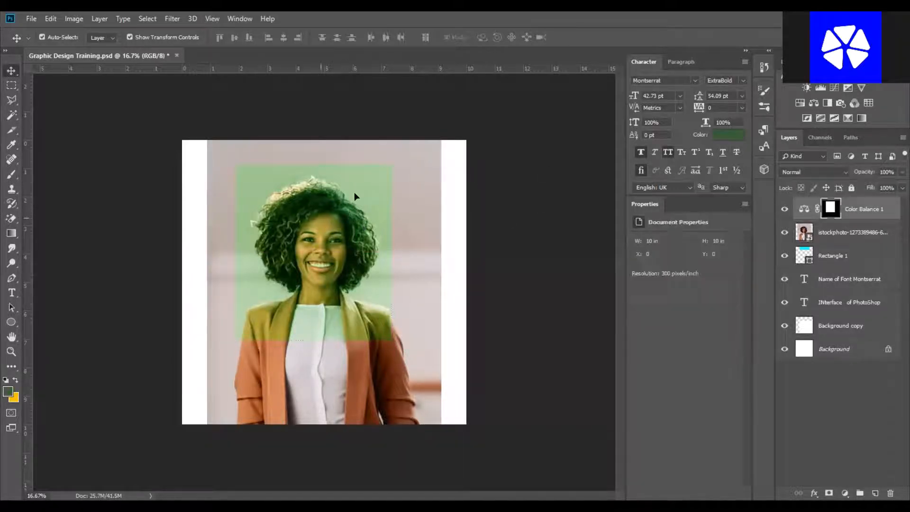
left_click(526, 200)
left_click(346, 219)
left_click_drag(352, 220, 372, 225)
left_click_drag(327, 161, 328, 144)
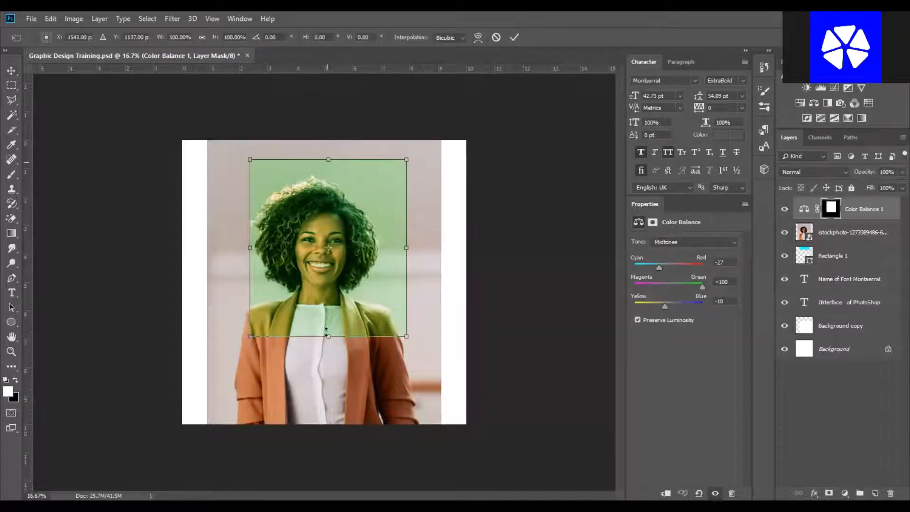
left_click_drag(329, 336, 349, 395)
left_click_drag(349, 447, 349, 445)
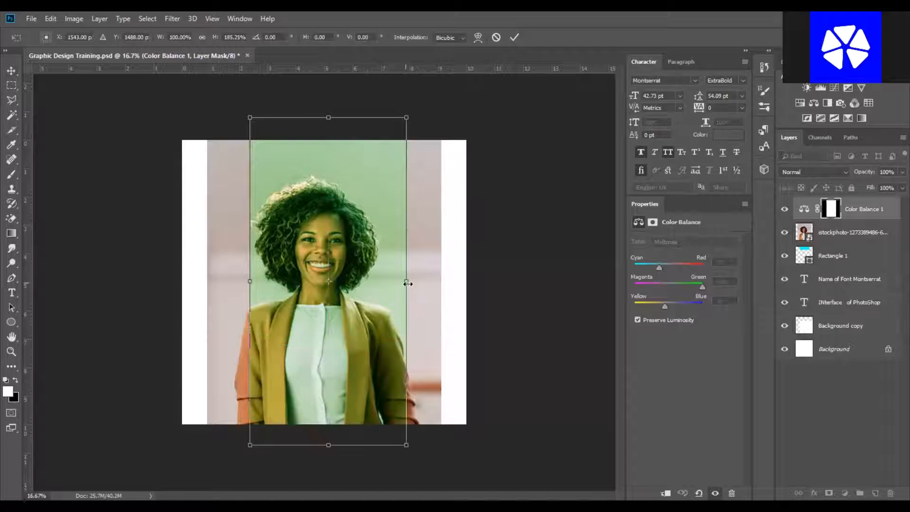
left_click_drag(406, 281, 667, 281)
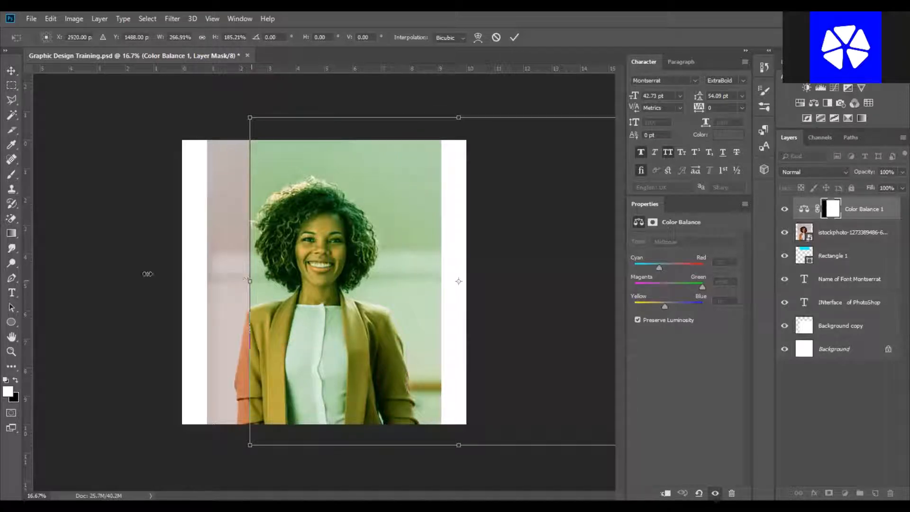
left_click_drag(148, 273, 147, 279)
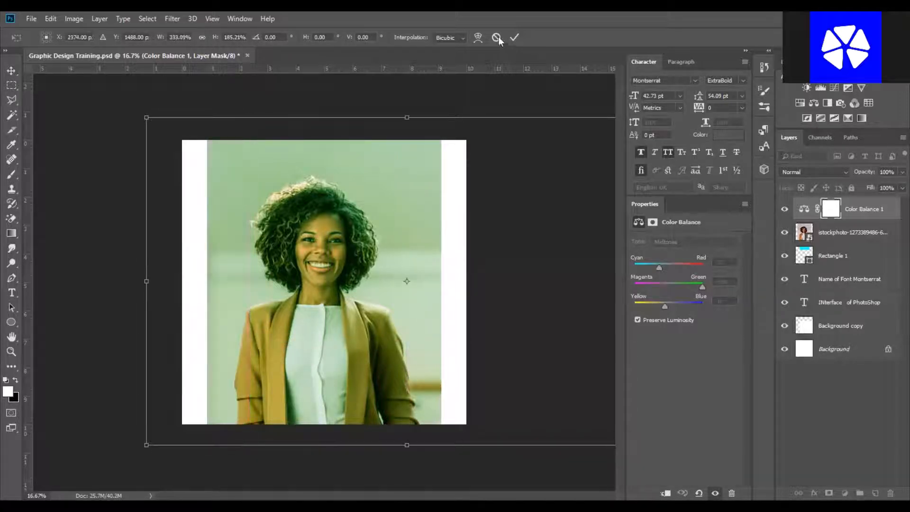
key("Escape")
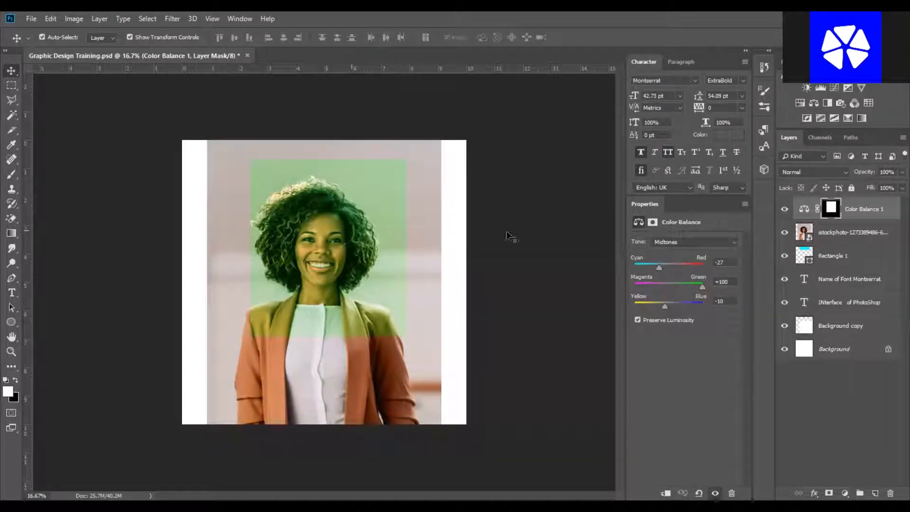
Hide and delete the Color Balance adjustment layer.
left_click(10, 71)
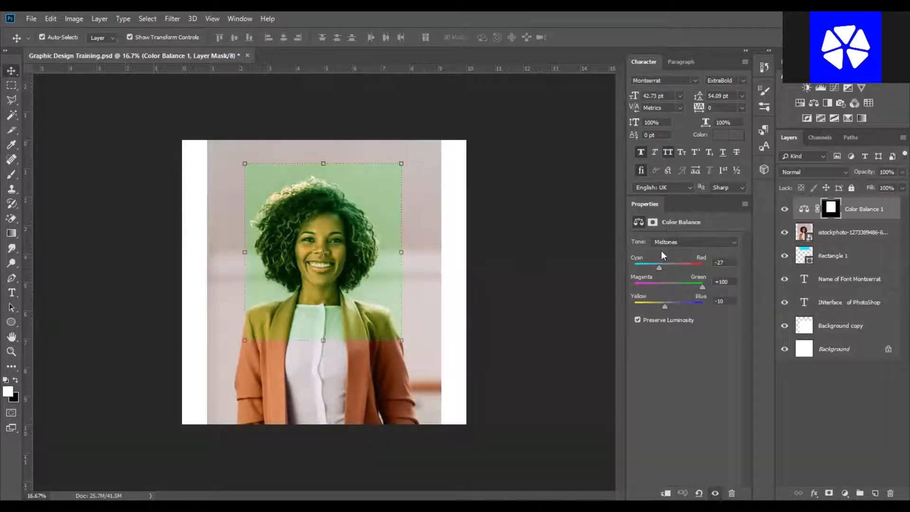
left_click(784, 209)
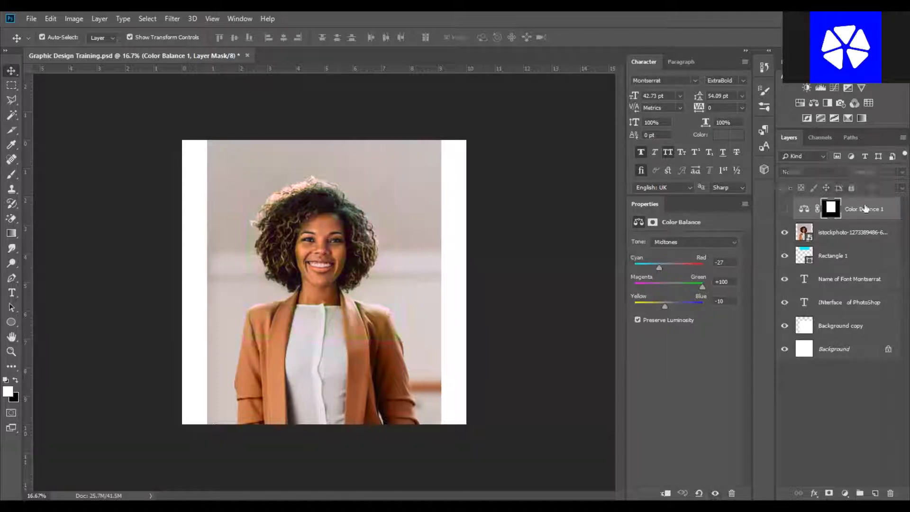
key("Delete")
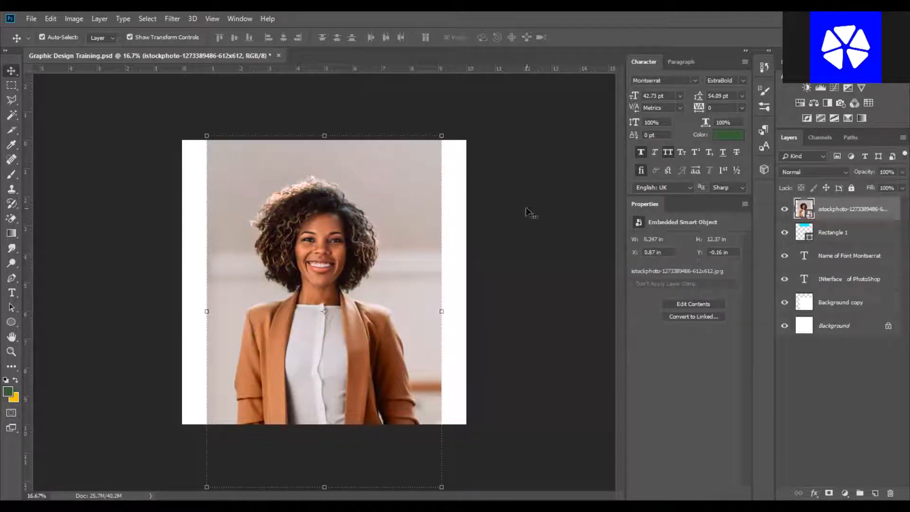
Marquee the woman's head and torso on the photo layer and try to delete the selected area.
left_click(527, 213)
left_click(399, 219)
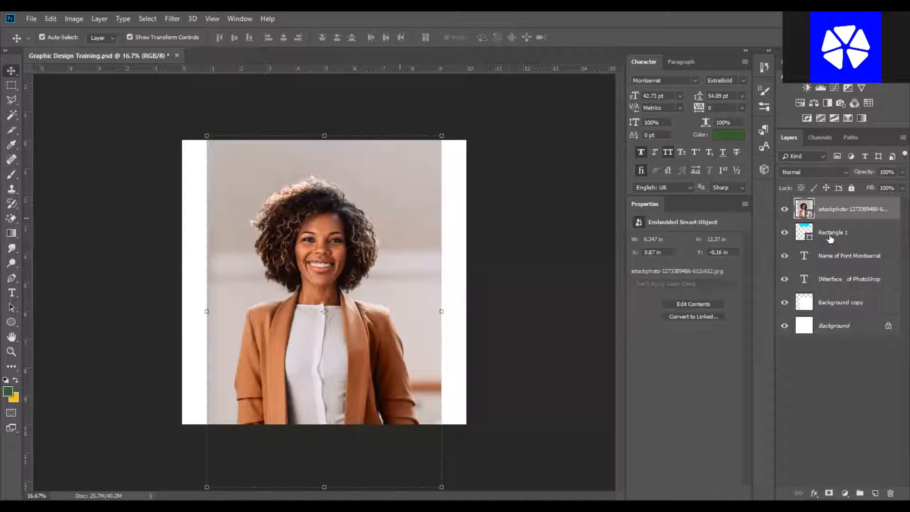
left_click(527, 250)
key("m")
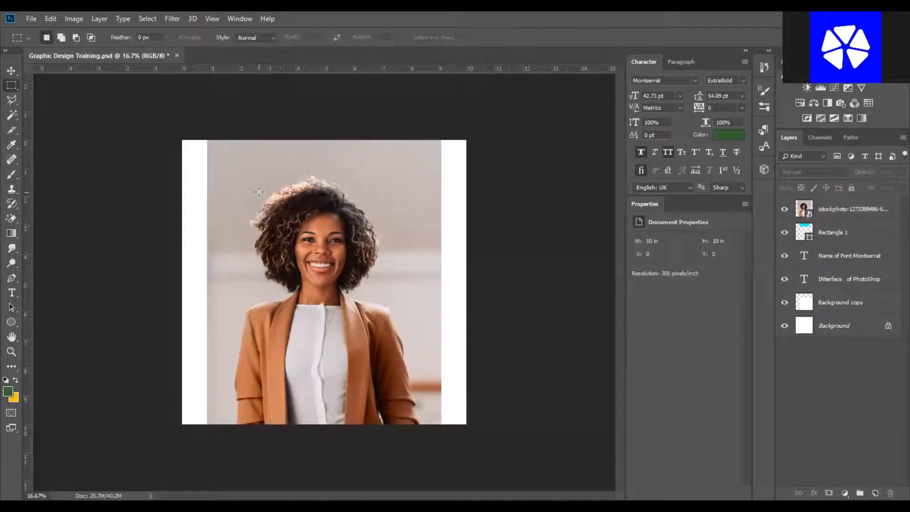
left_click_drag(258, 192, 383, 369)
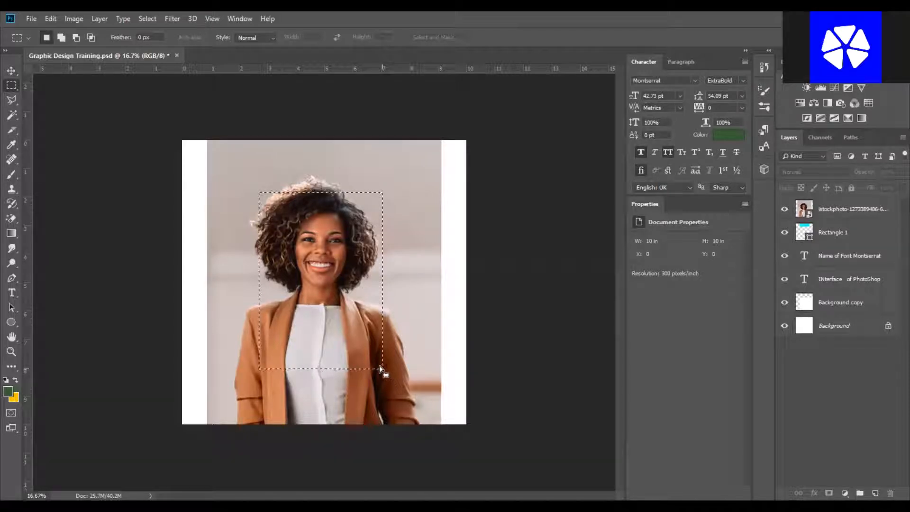
left_click(848, 208)
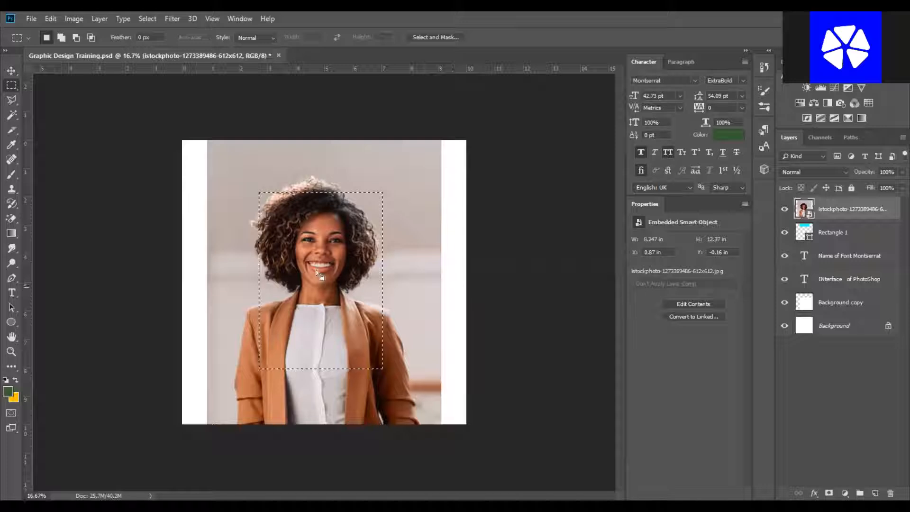
key("Delete")
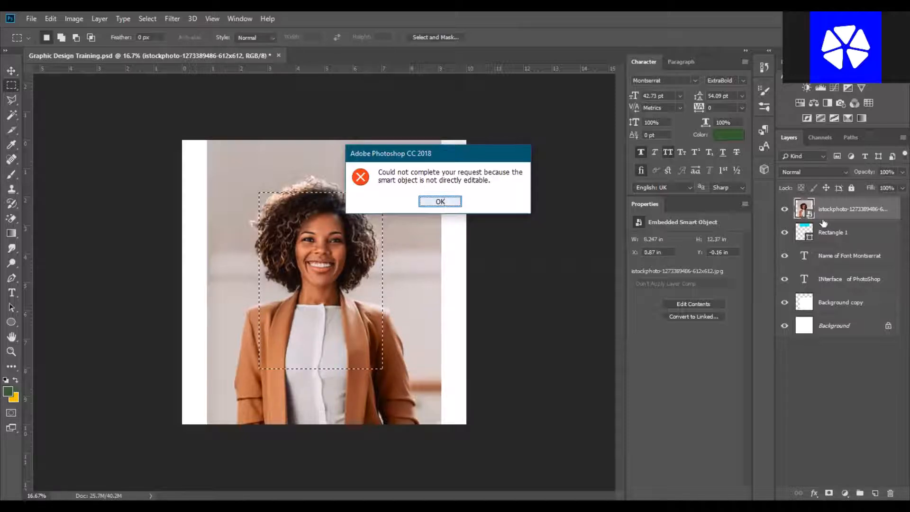
left_click(443, 204)
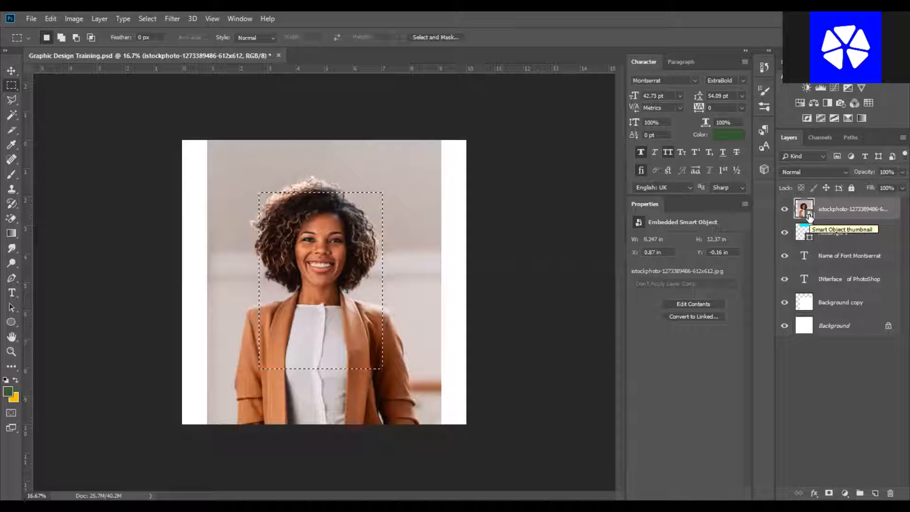
Open the smart object's contents in its own tab, then close that tab.
double_click(809, 216)
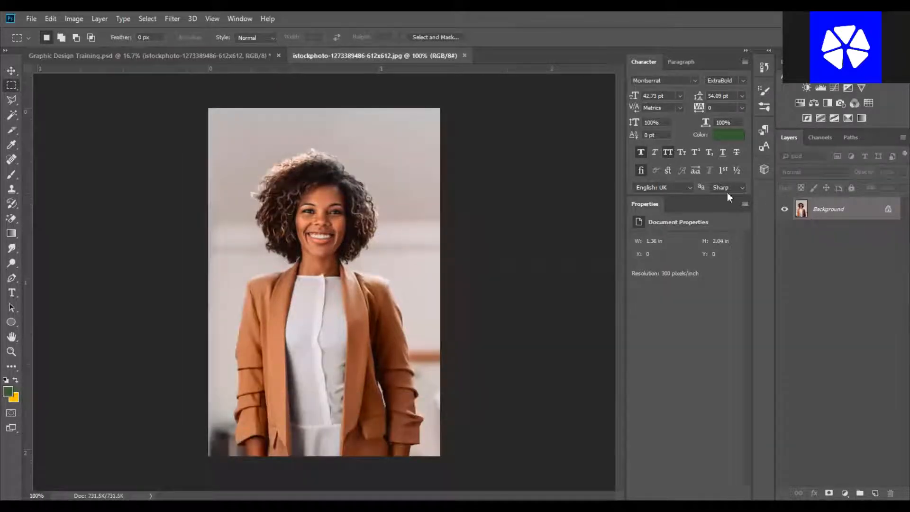
left_click(10, 71)
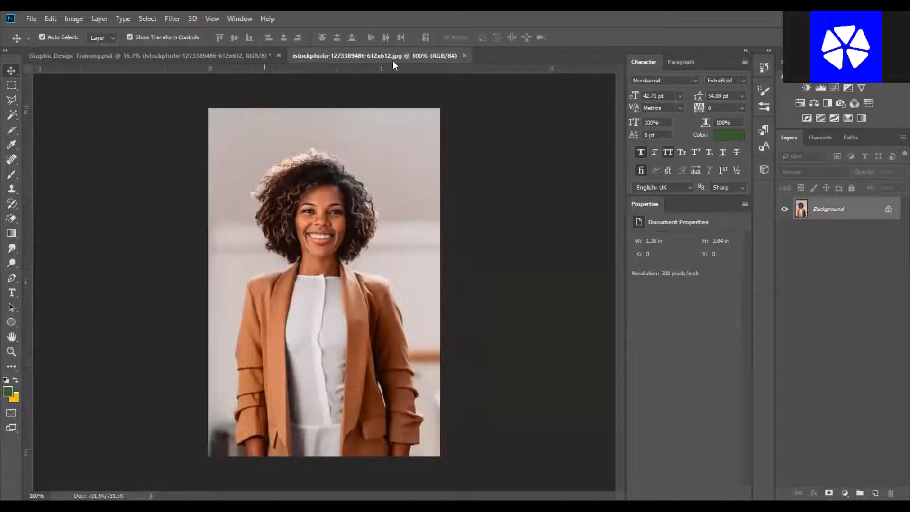
left_click(464, 56)
Rasterize the photo's smart object layer and clear the marquee selection.
left_click(165, 160)
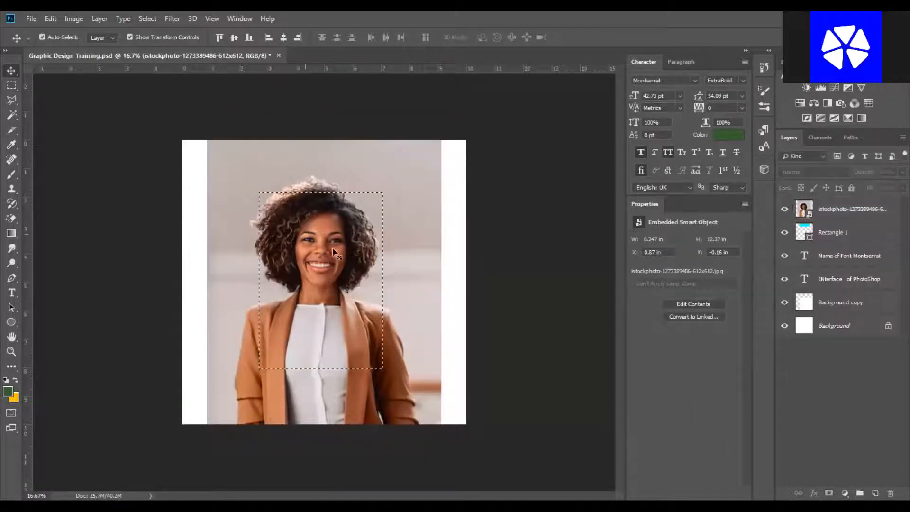
left_click(333, 248)
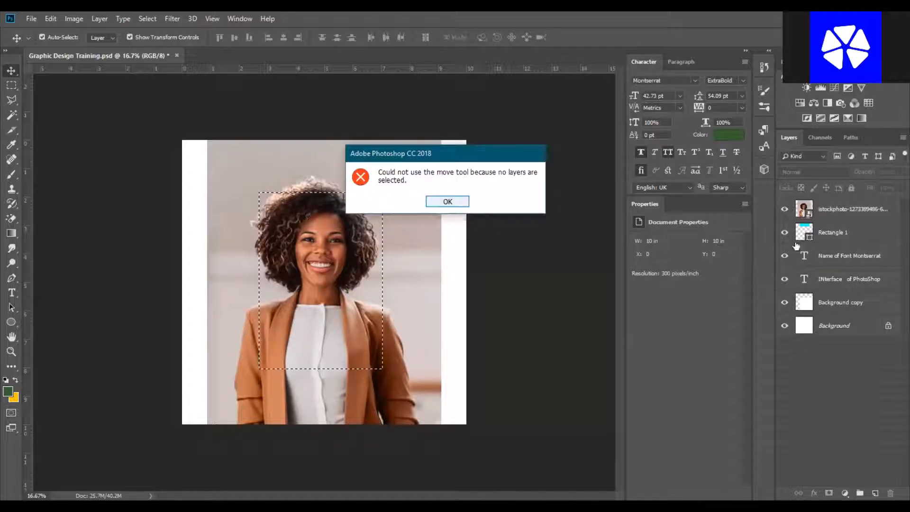
key("Return")
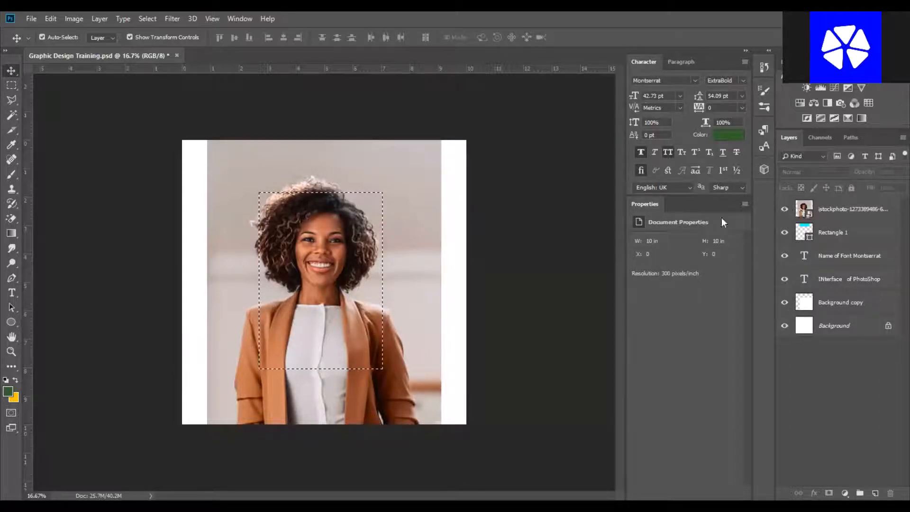
right_click(823, 209)
left_click(697, 218)
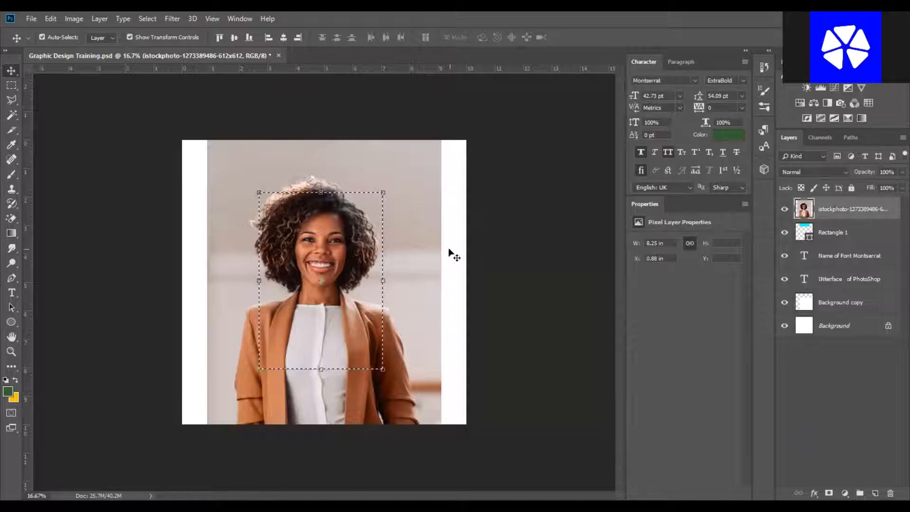
key("ctrl+d")
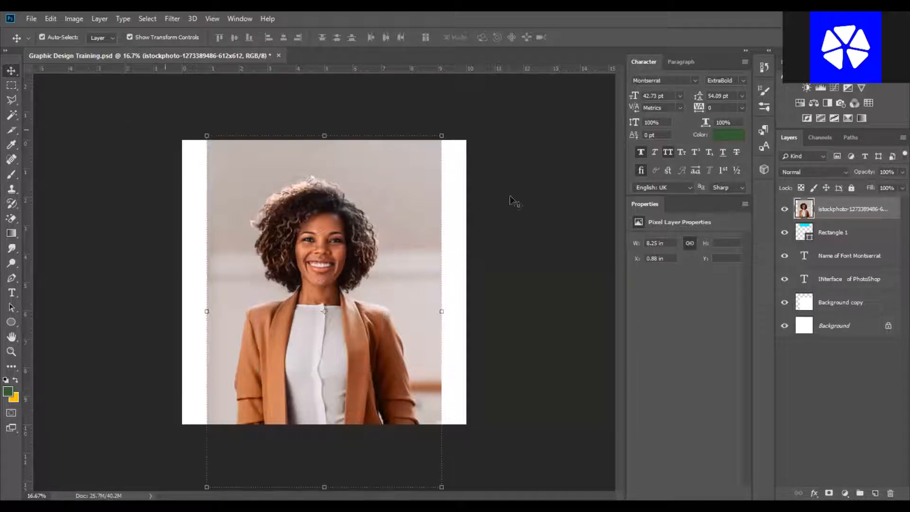
Marquee the woman's head and shoulders on the photo layer and delete the selected pixels.
left_click(574, 197)
left_click(13, 86)
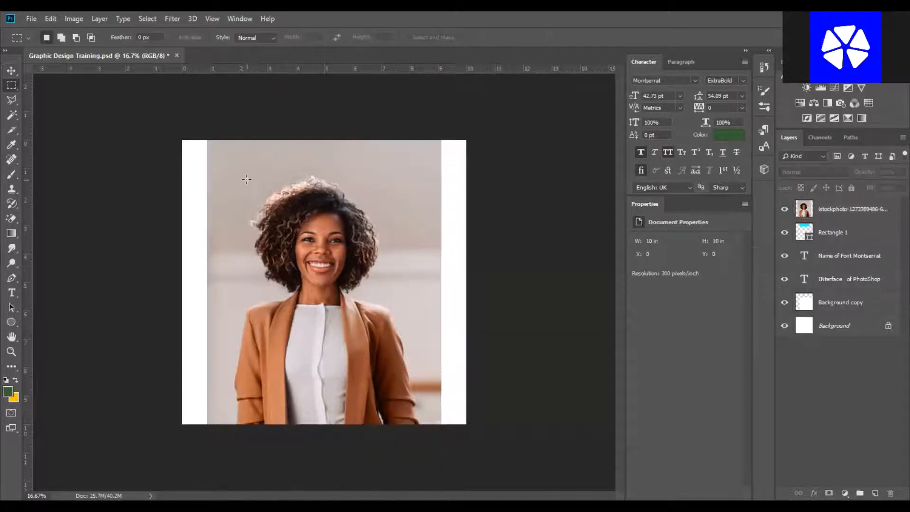
left_click_drag(414, 328, 247, 179)
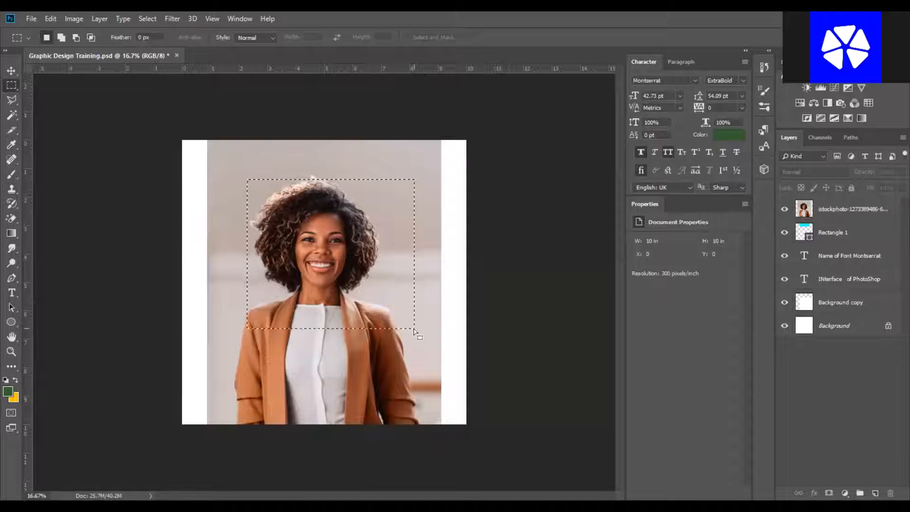
left_click(842, 210)
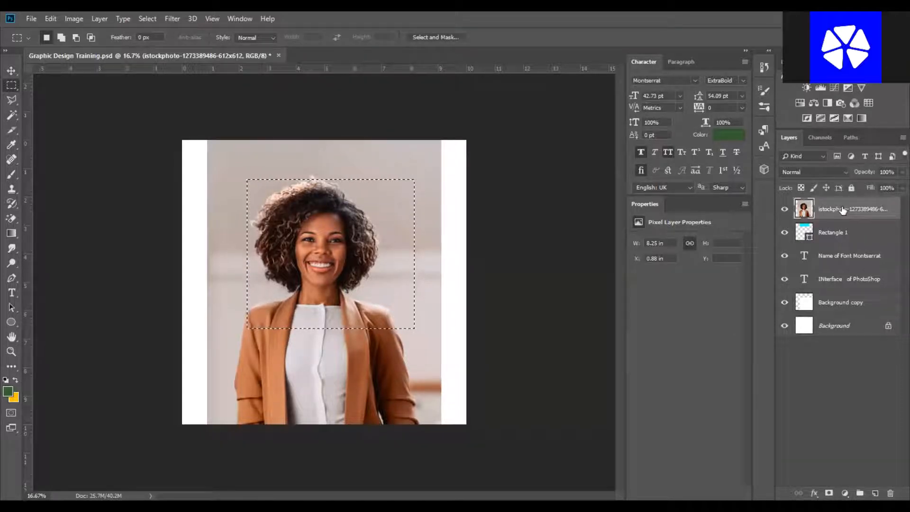
key("Delete")
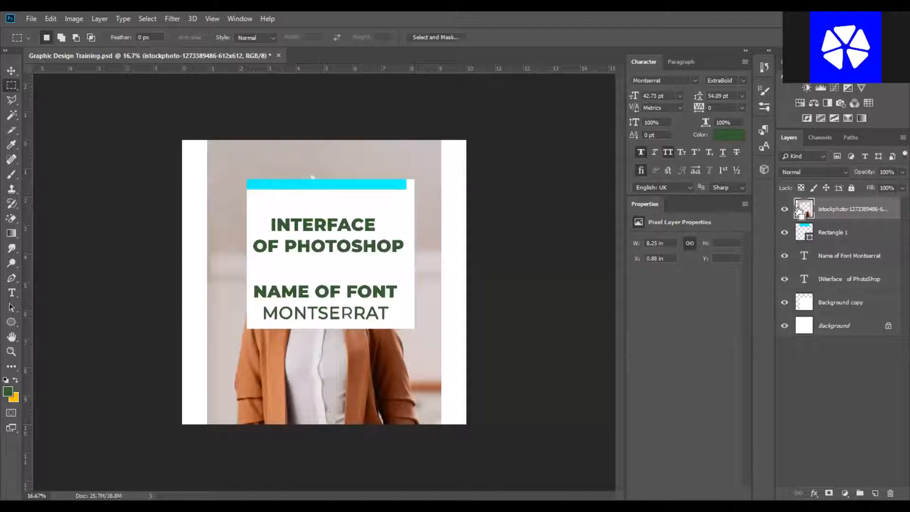
Undo the deletion and toggle the marquee selection off, back on with Reselect, and off again.
key("ctrl+d")
left_click(800, 212, "ctrl")
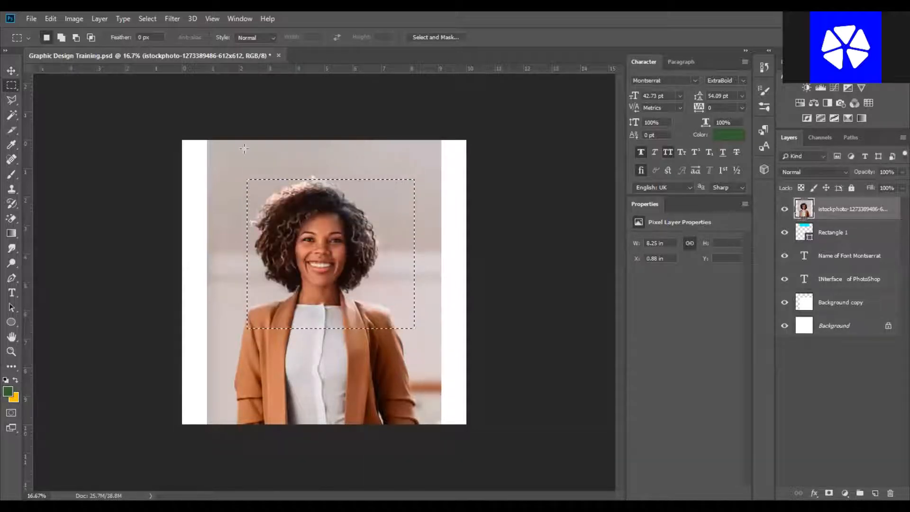
key("ctrl+d")
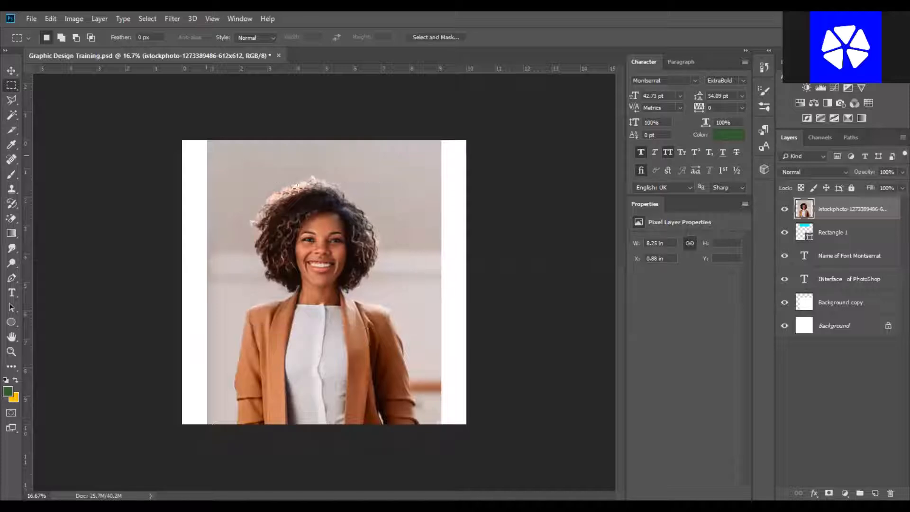
key("ctrl+shift+d")
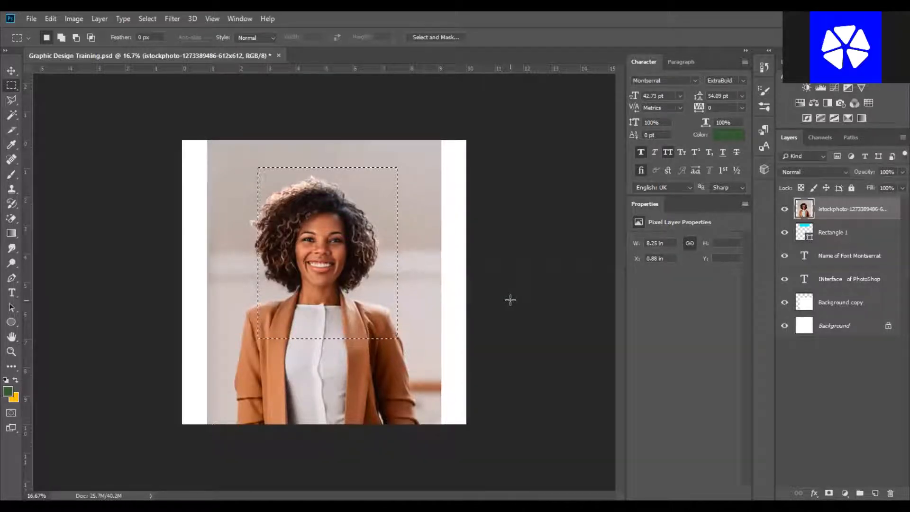
key("ctrl+d")
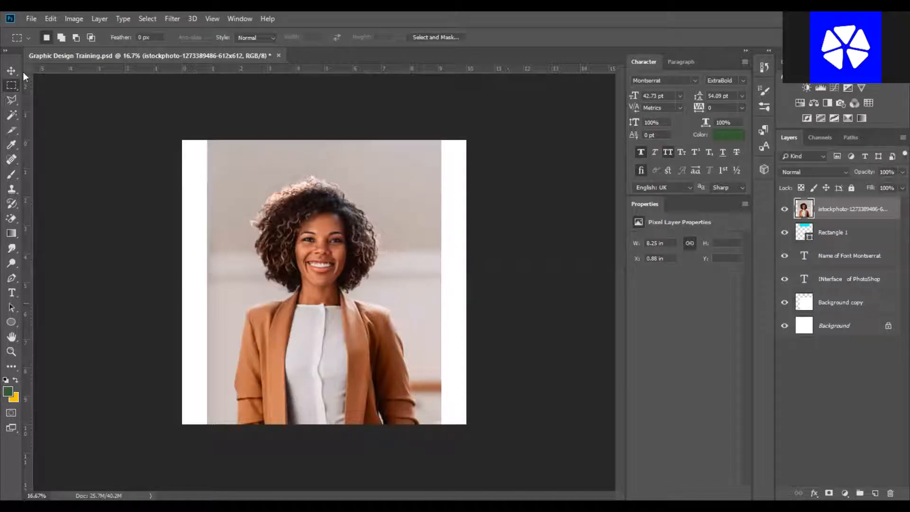
Move the photo layer down below the text blocks with Free Transform.
left_click(11, 70)
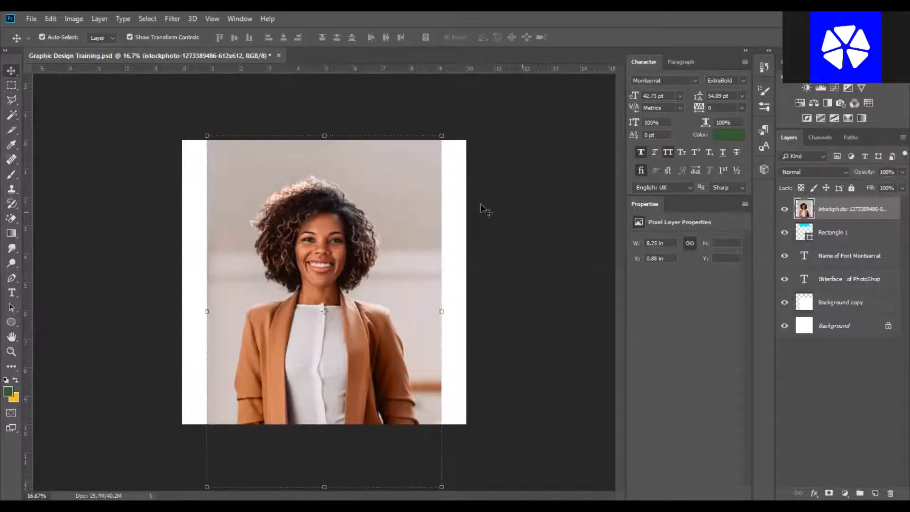
key("ctrl+t")
left_click_drag(337, 188, 348, 368)
Replace the 'Interface of Photoshop' heading text with 'CTRL D - DESECLECT MARQUEE TOOL'.
left_click(386, 244)
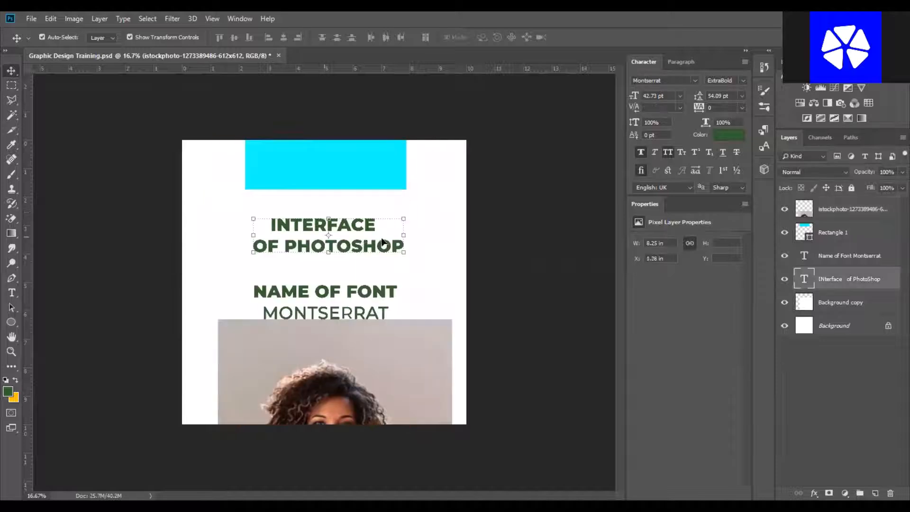
left_click(12, 293)
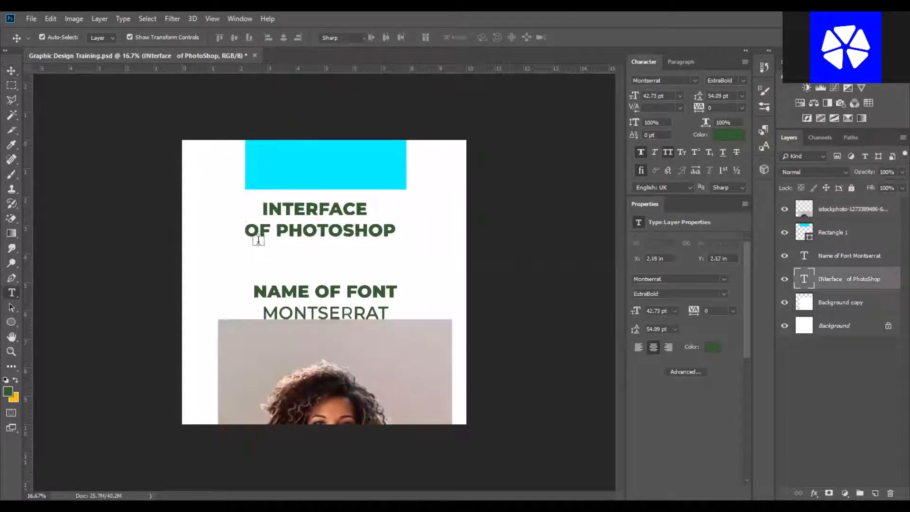
left_click(283, 212)
key("ctrl+a")
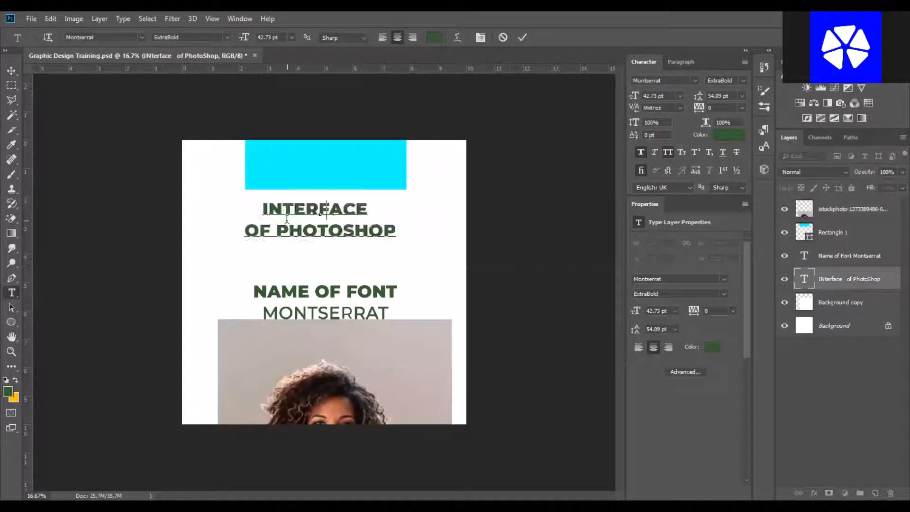
type("CTRL ")
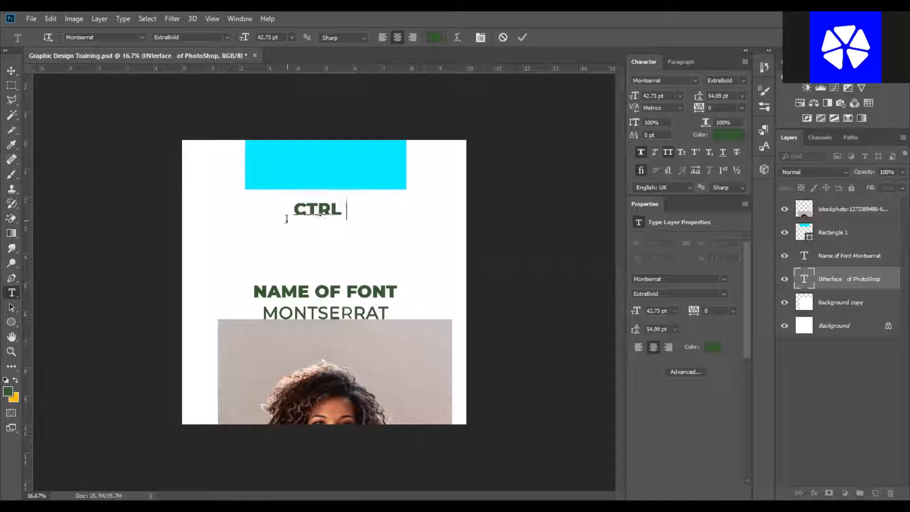
type("D - DESECLECT ")
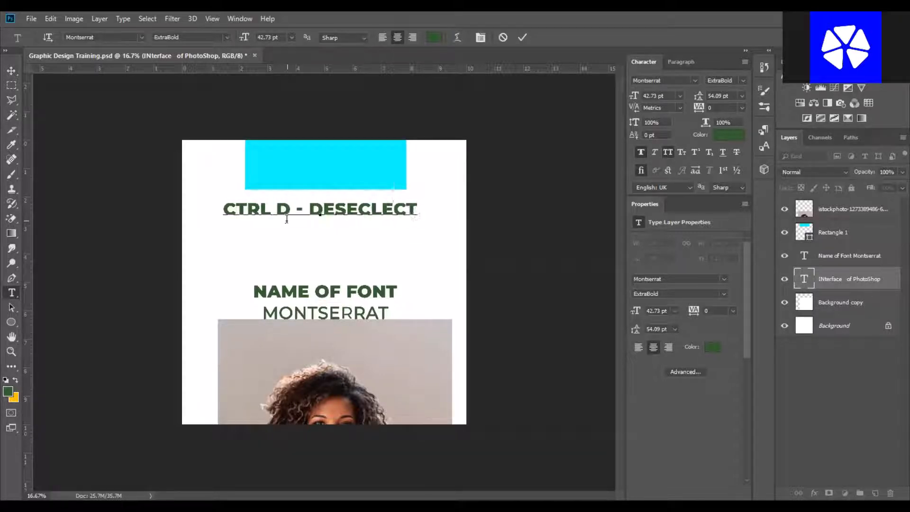
type("MARQ")
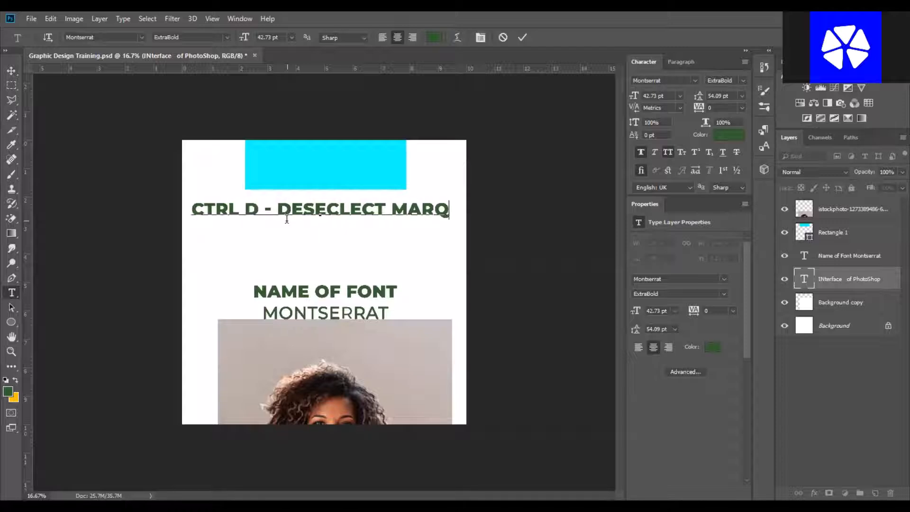
key("BackSpace")
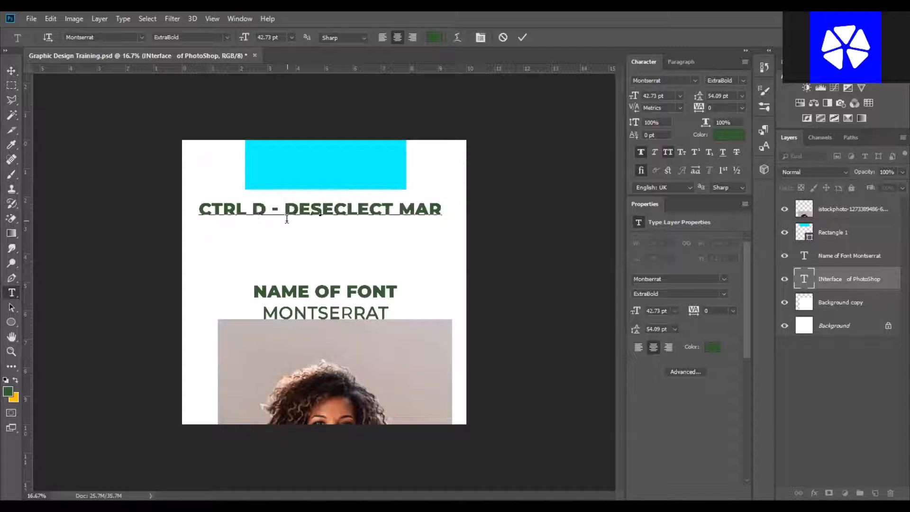
type("QUEE TO")
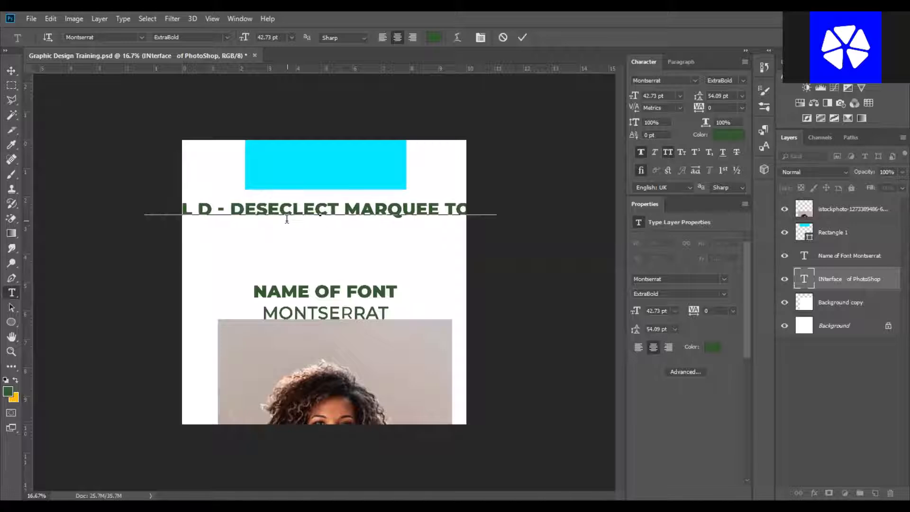
key("ctrl+a")
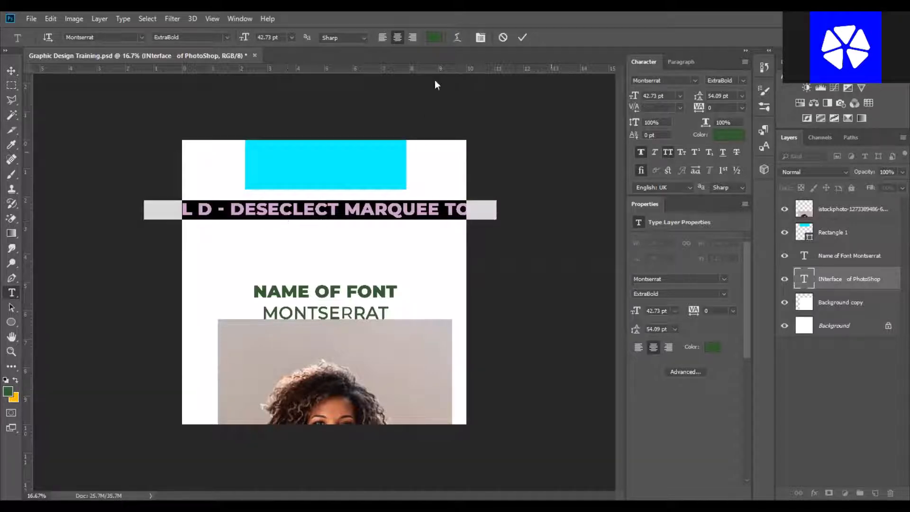
left_click(514, 184)
Reduce the new heading's font size to 21.73 pt.
left_click(12, 71)
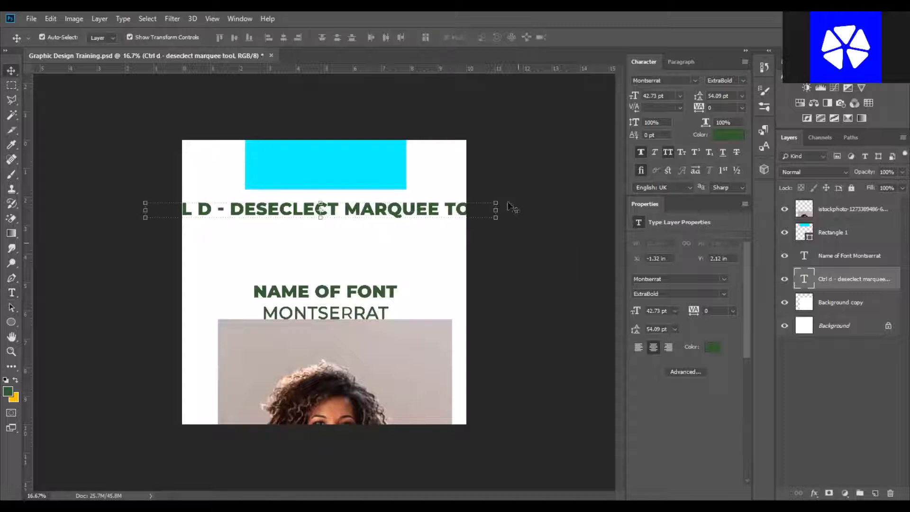
left_click_drag(496, 210, 385, 207)
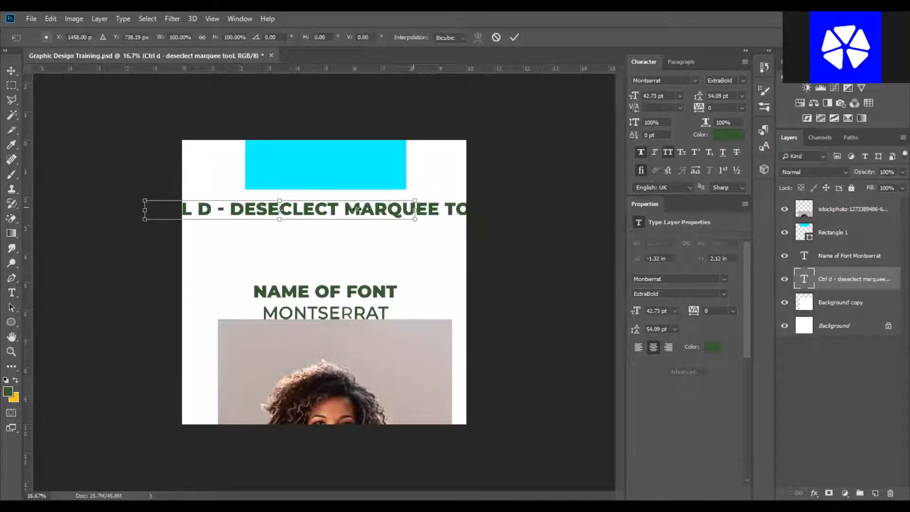
left_click(514, 37)
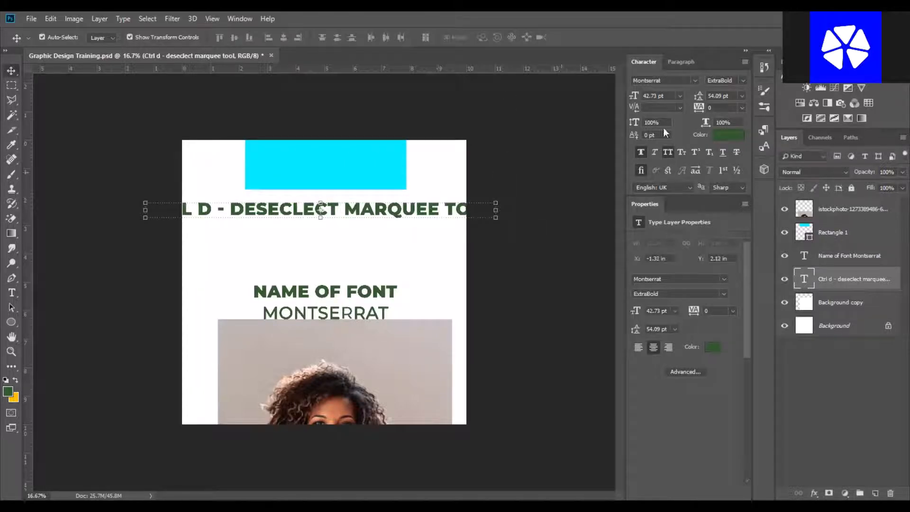
left_click_drag(632, 97, 619, 96)
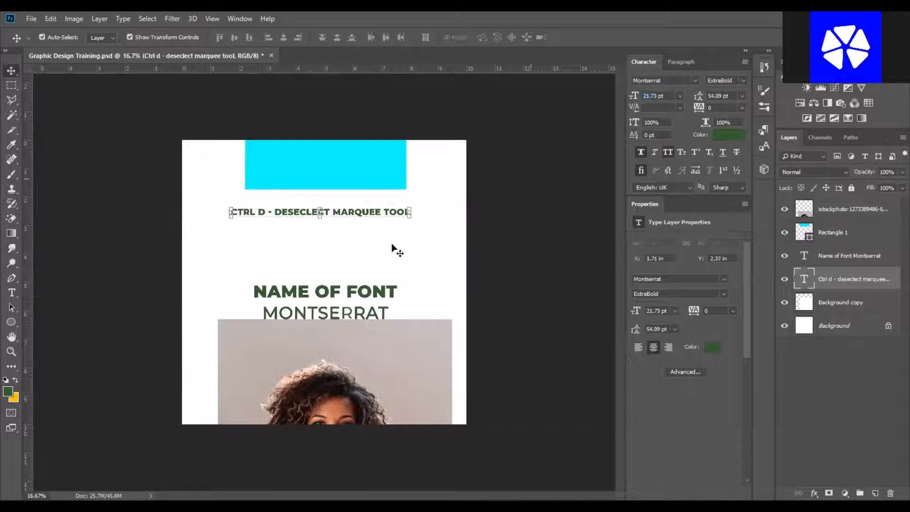
Duplicate the shortcut line just below it and change the copy's text to 'CTRL + ALT + Z- UNDO'.
left_click(369, 222)
left_click_drag(367, 212, 389, 233)
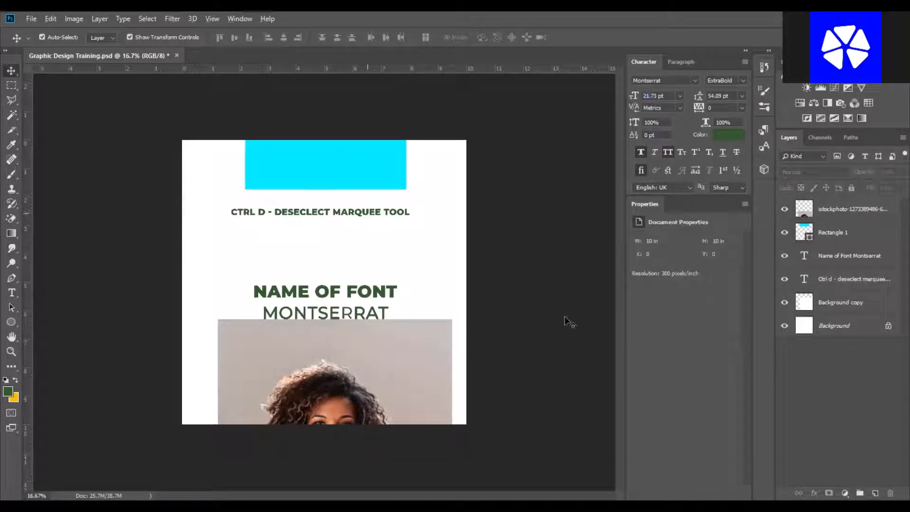
left_click(11, 293)
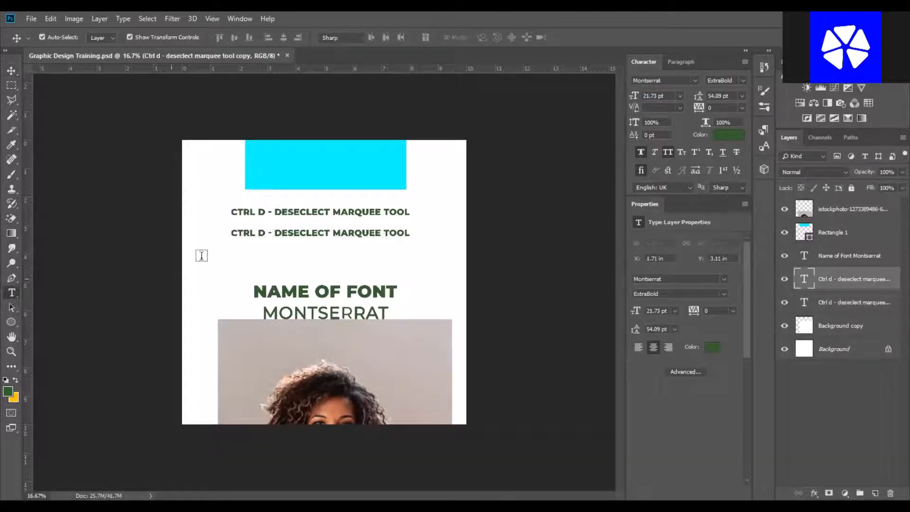
left_click(256, 233)
left_click_drag(231, 232, 511, 276)
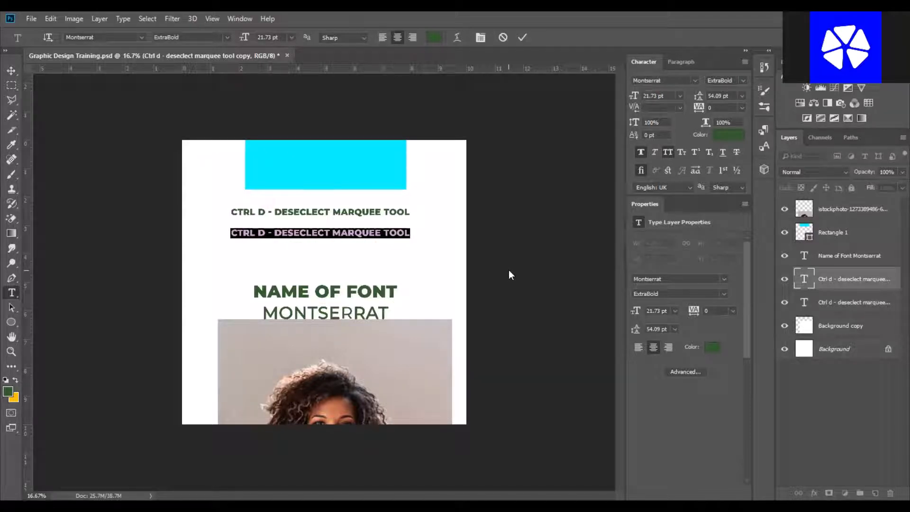
type("CTRL AT")
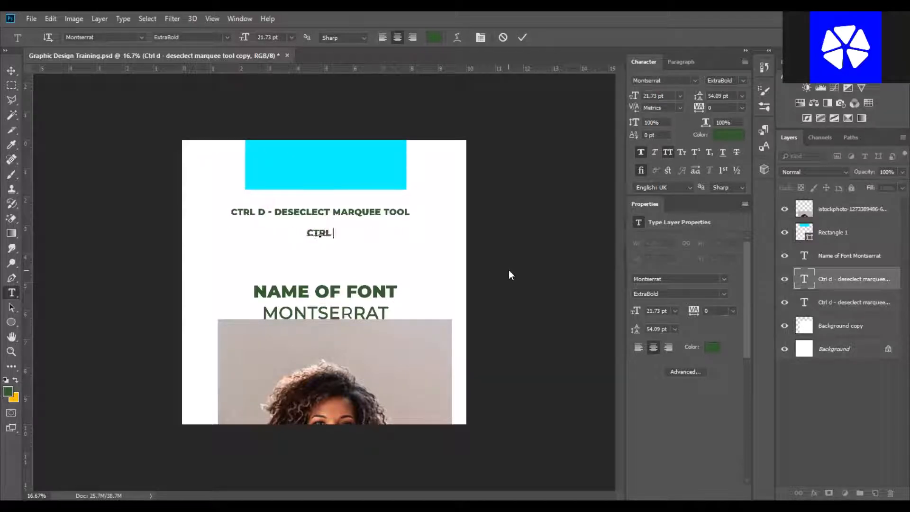
key("BackSpace")
key("BackSpace")
type("+ ALT Z")
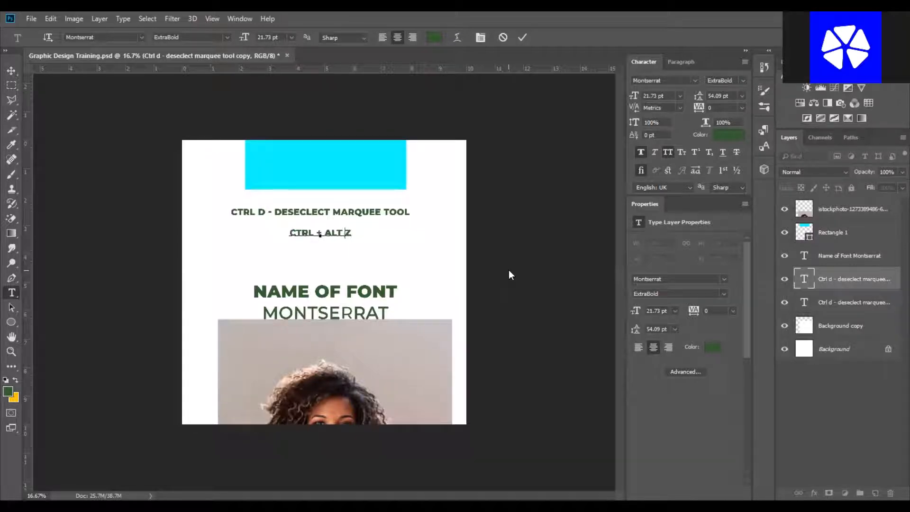
key("BackSpace")
type("+ Z- ")
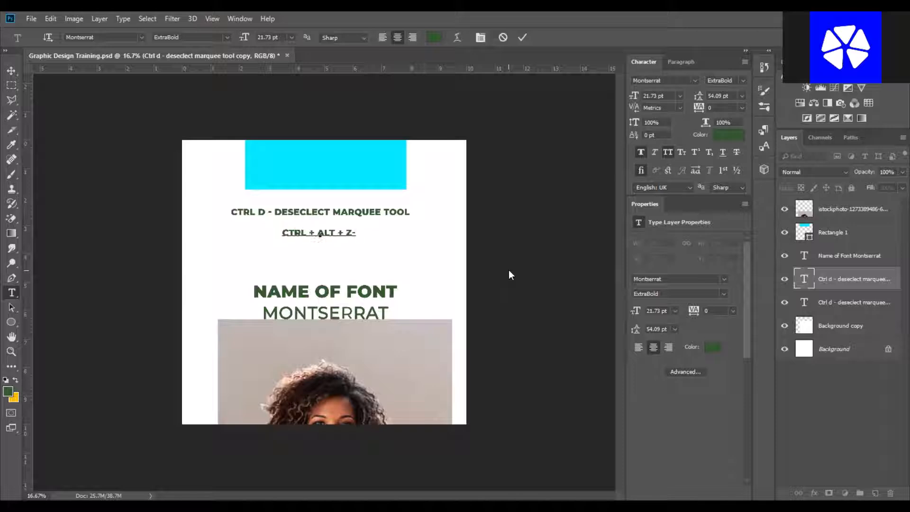
type("UNDO")
key("ctrl+a")
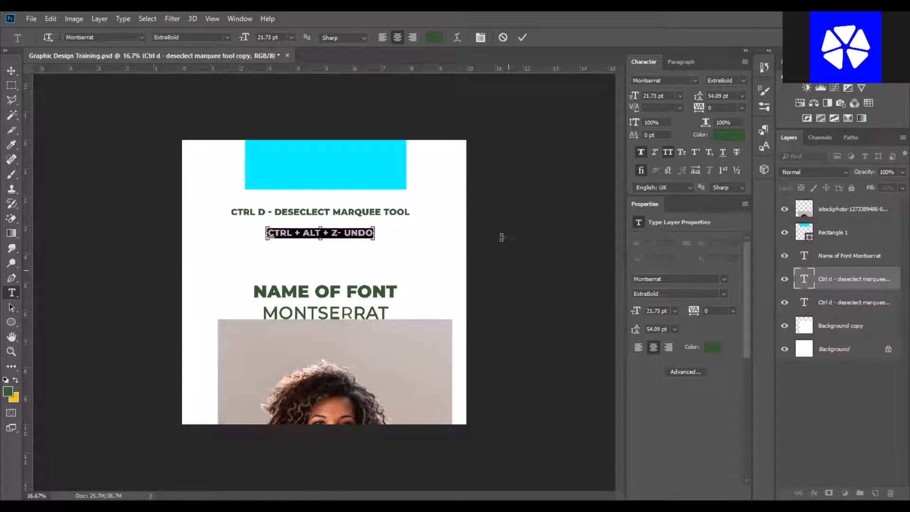
left_click(48, 15)
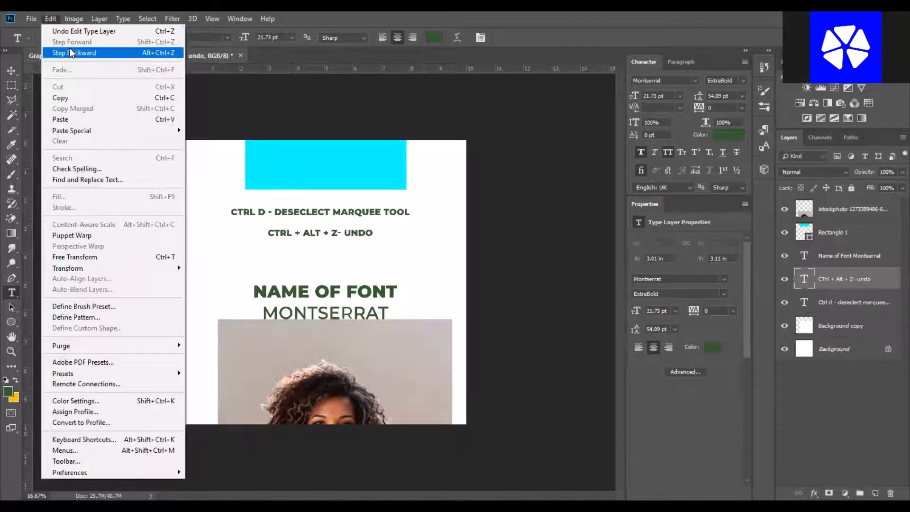
left_click(12, 70)
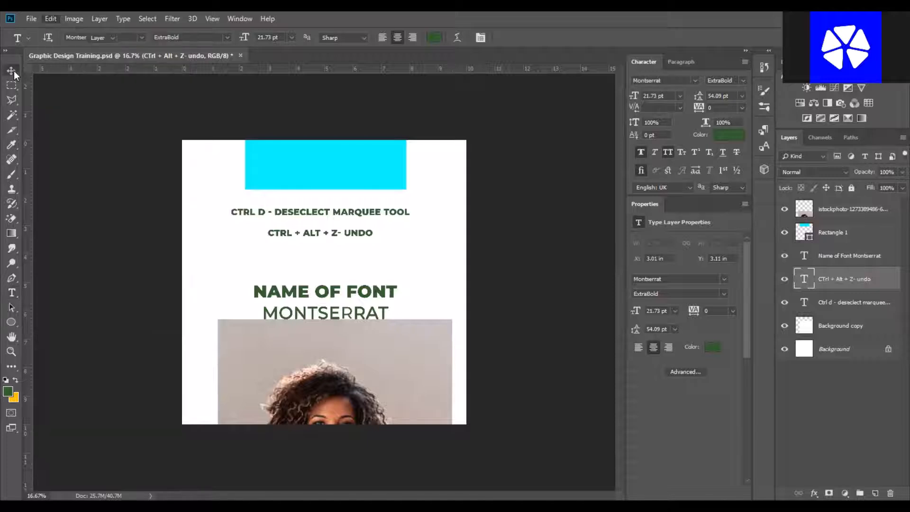
key("ctrl+t")
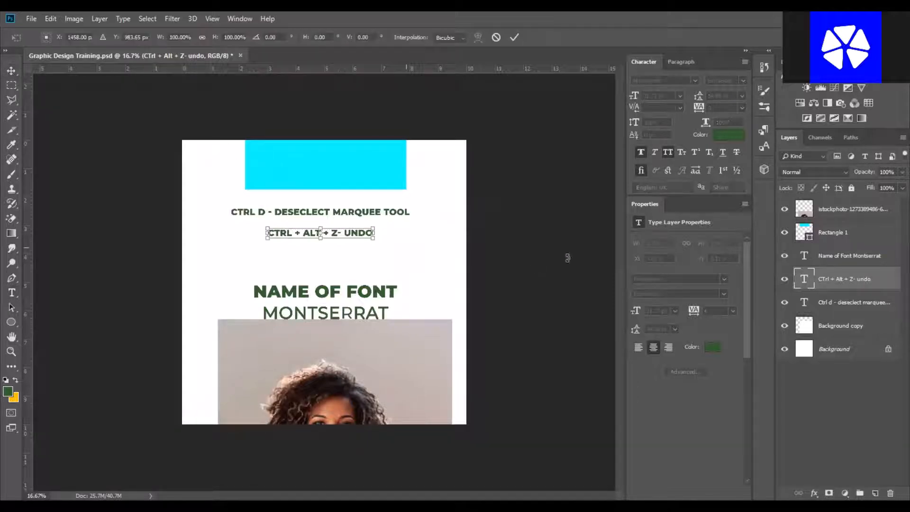
left_click(515, 38)
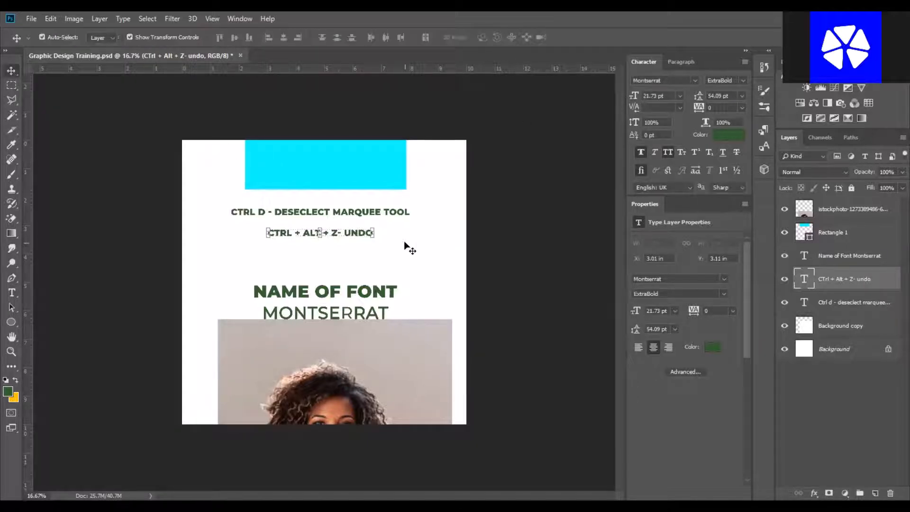
Delete both shortcut text layers and select the photo layer.
key("Delete")
key("Delete")
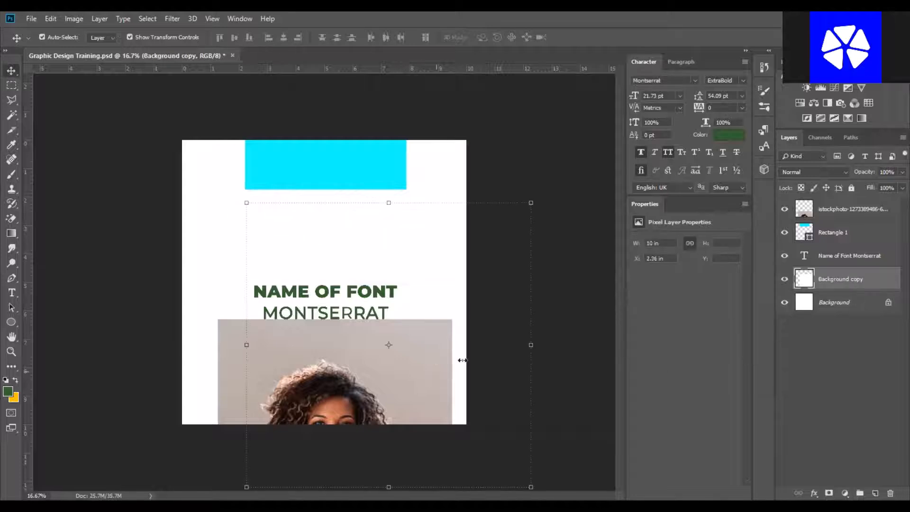
left_click(401, 383)
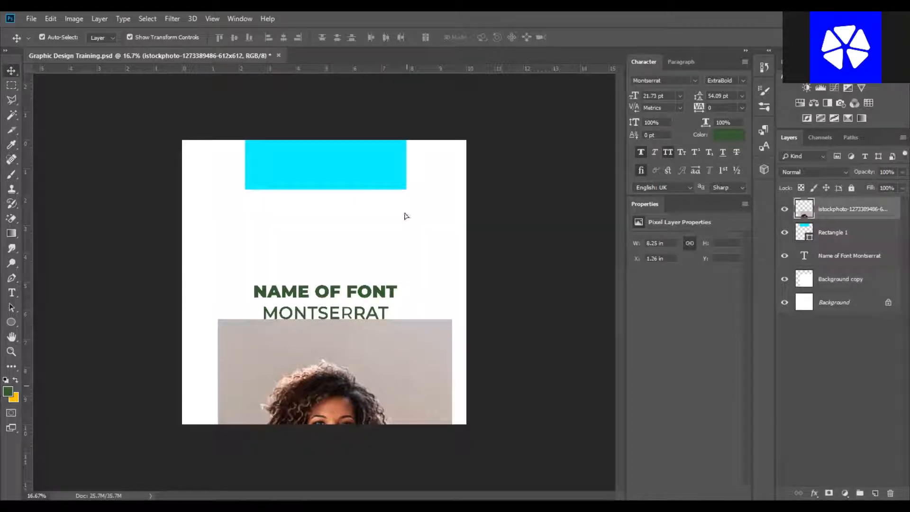
Move the photo layer up so the woman fills the canvas.
left_click_drag(406, 386, 398, 194)
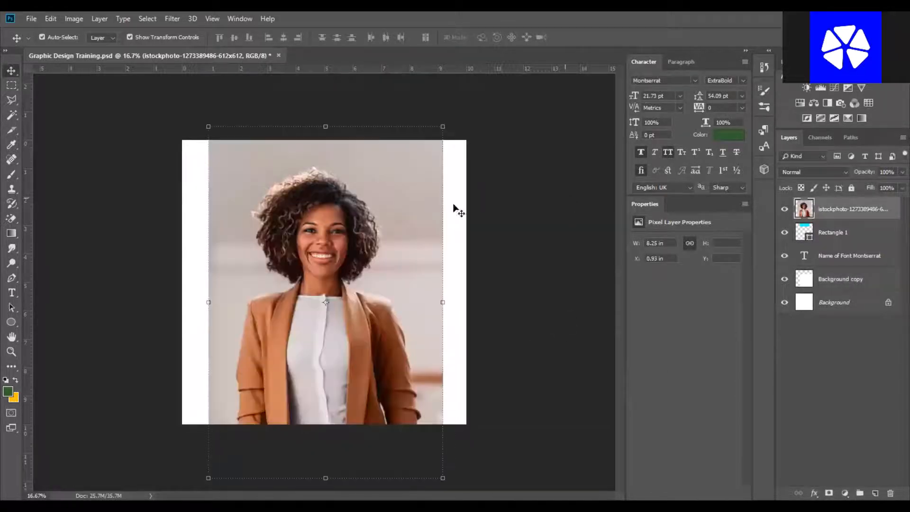
left_click(454, 207)
Draw an elliptical marquee selection over the woman's face and shoulder.
right_click(13, 89)
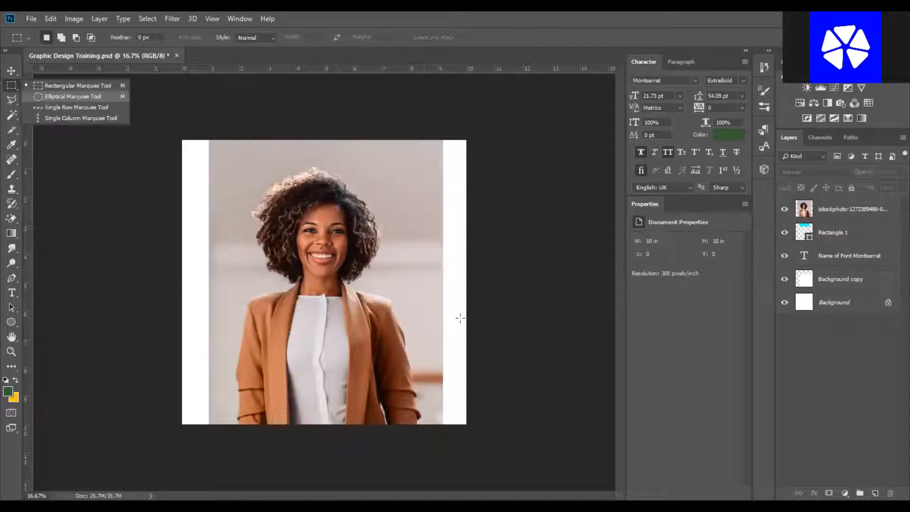
left_click(73, 97)
left_click_drag(289, 183, 469, 324)
left_click_drag(436, 396, 443, 402)
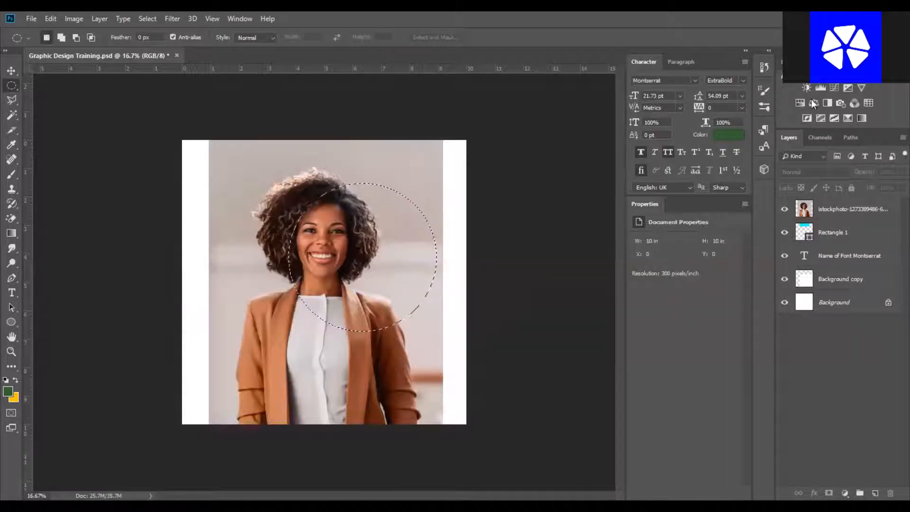
Add a Color Balance adjustment layer with the Cyan–Red slider at -100, then undo the slider change.
left_click(812, 101)
left_click_drag(670, 268, 628, 274)
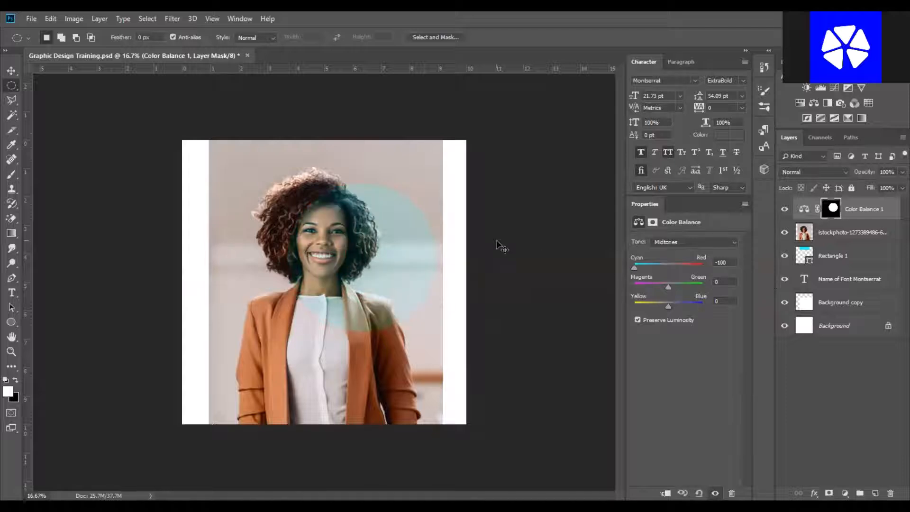
key("ctrl+z")
right_click(13, 89)
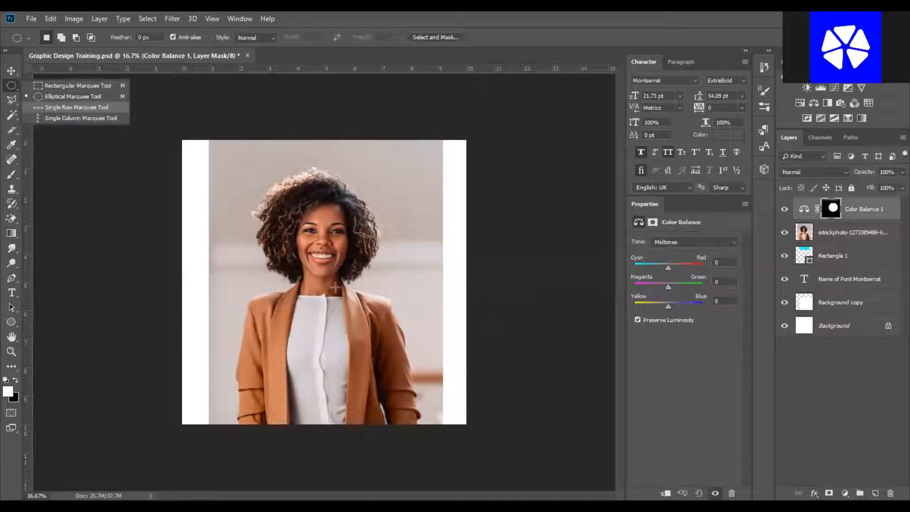
key("Return")
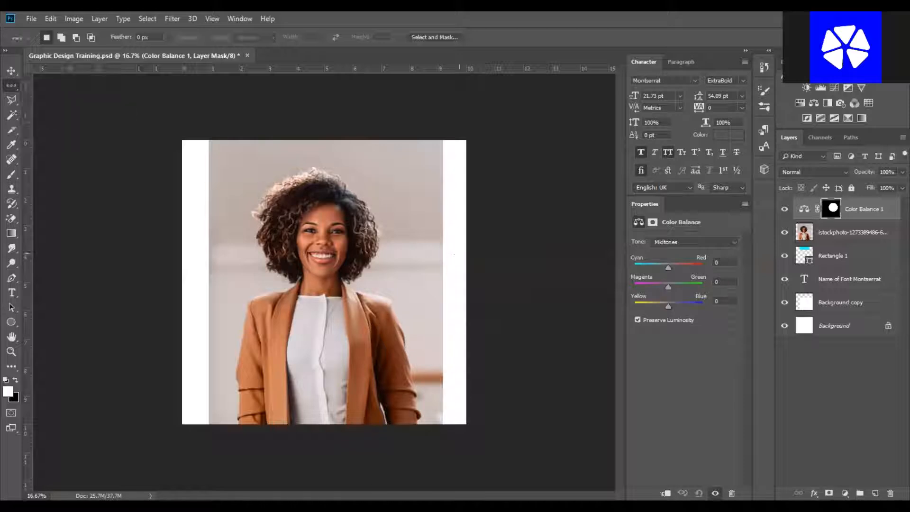
right_click(12, 101)
left_click(12, 70)
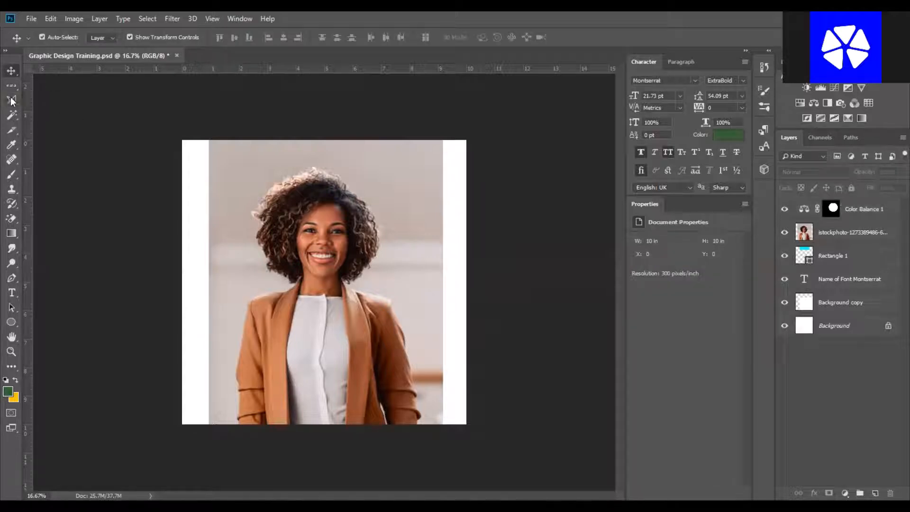
left_click(12, 101)
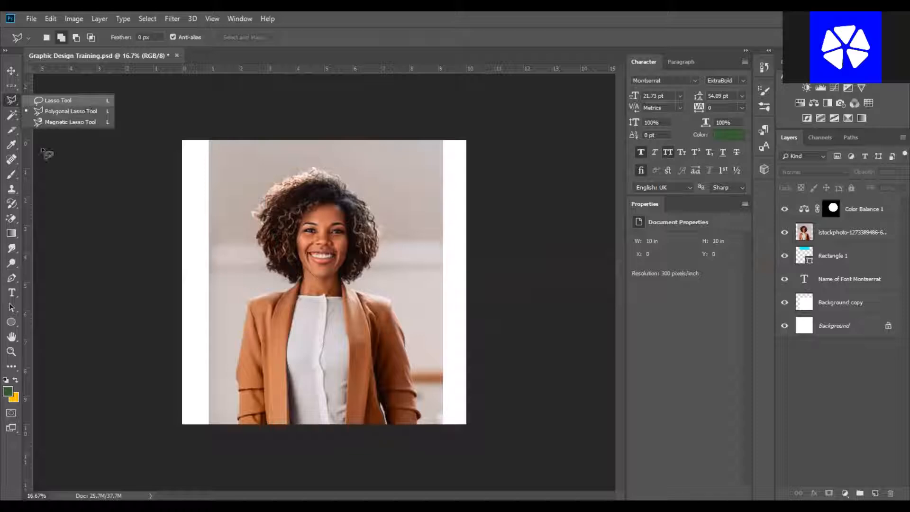
left_click(85, 101)
left_click(17, 99)
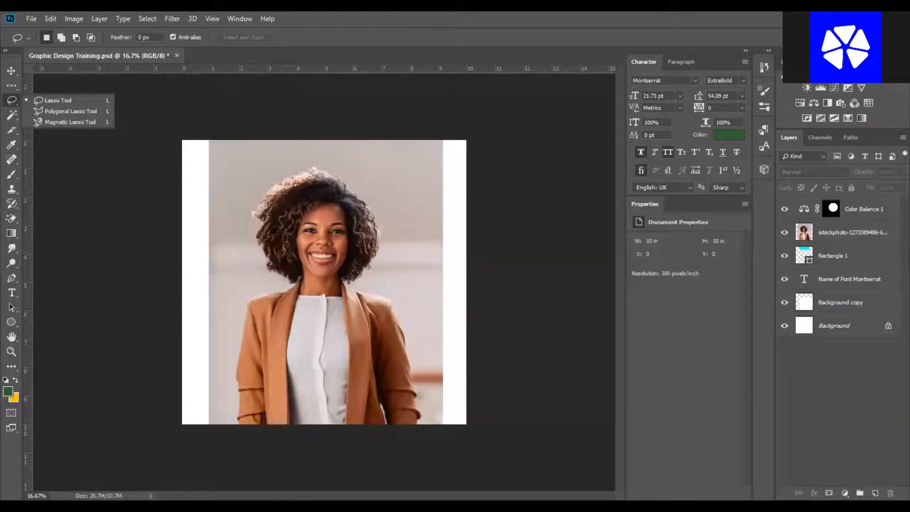
key("Escape")
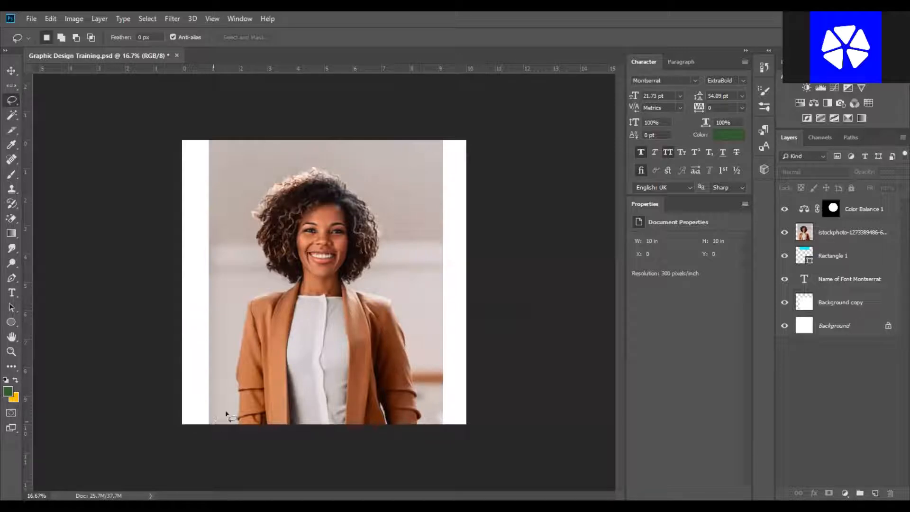
Select the Color Balance adjustment layer on the canvas and delete it.
key("v")
left_click(330, 244)
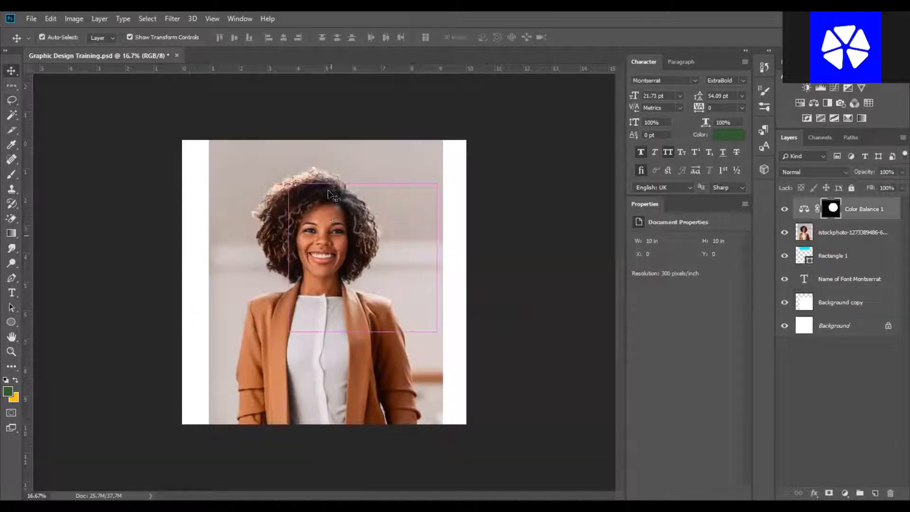
left_click_drag(375, 269, 374, 220)
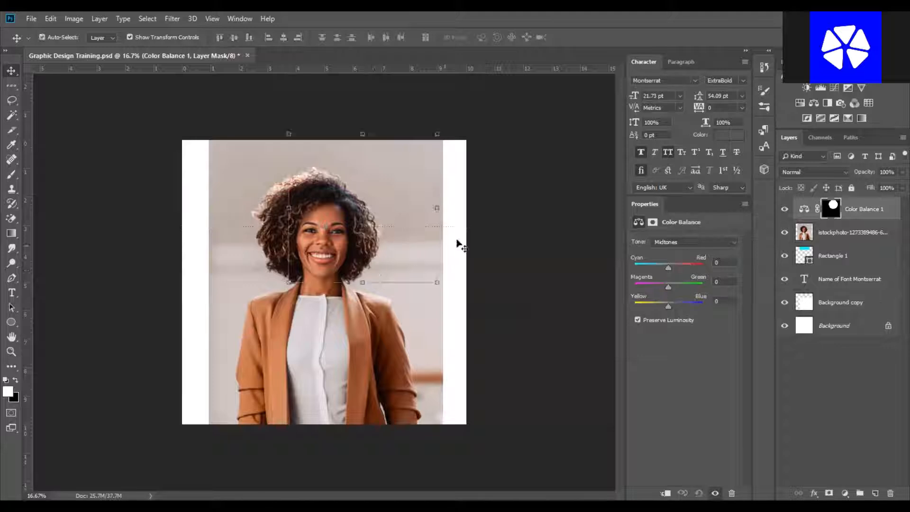
key("ctrl")
key("Delete")
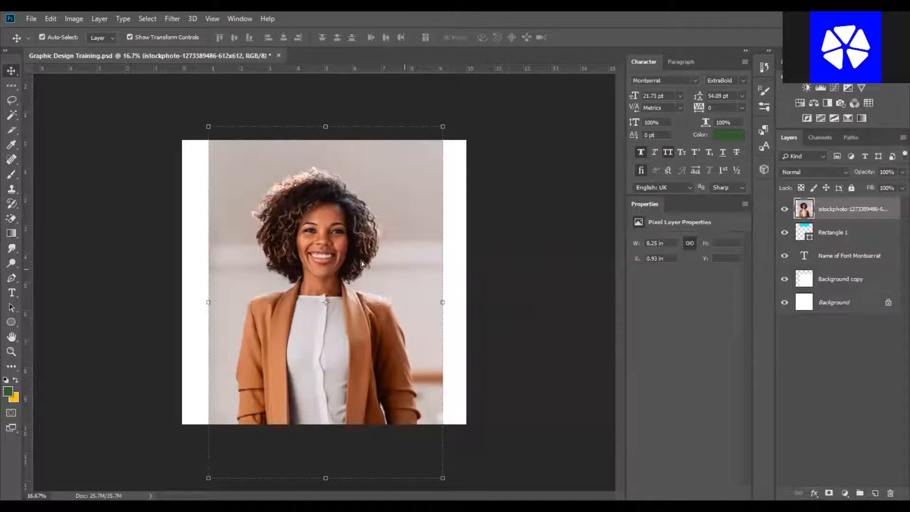
Hide the Rectangle 1, font name text and Background copy layers.
left_click(785, 232)
left_click(784, 255)
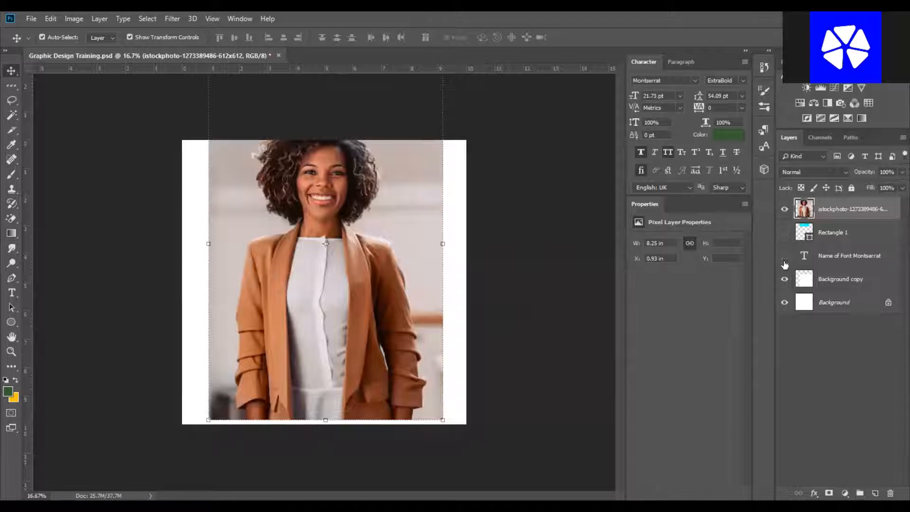
left_click(785, 281)
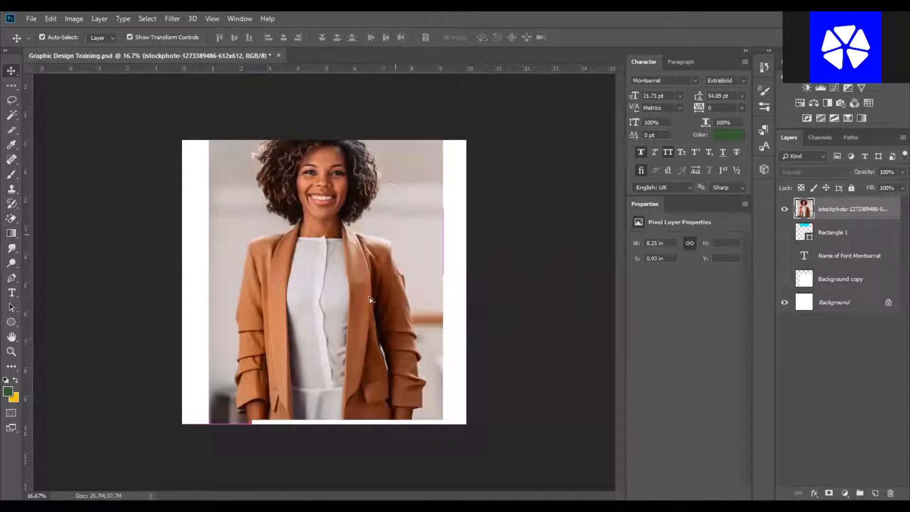
Free-transform the photo, scaling it down to about 80.68% so it fits the canvas height.
key("ctrl+t")
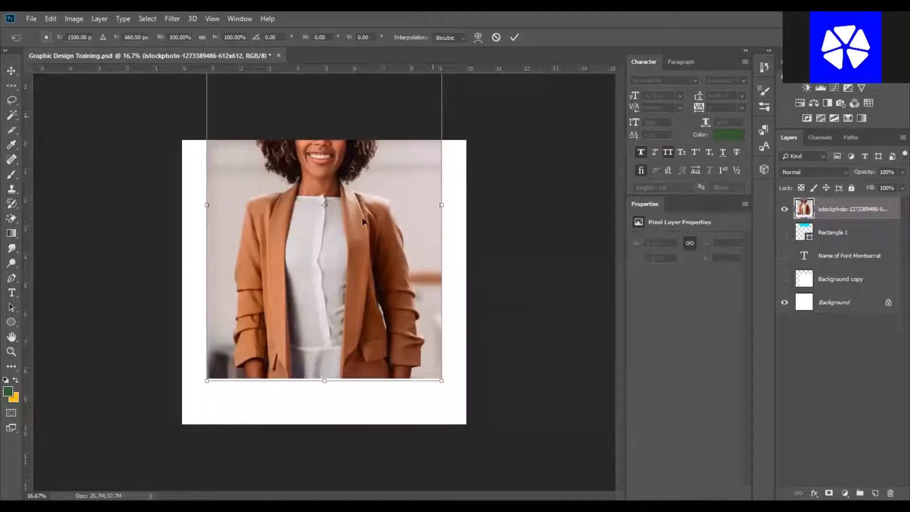
left_click_drag(363, 214, 411, 141)
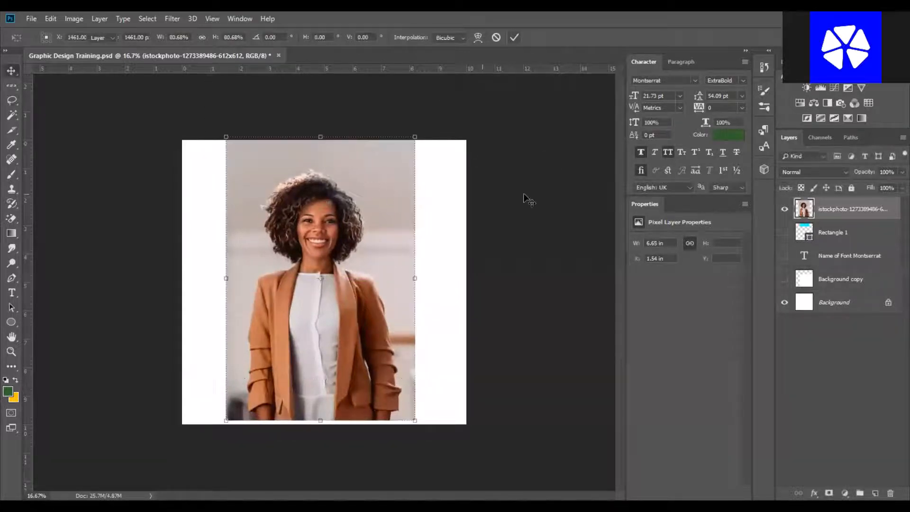
key("Return")
mouse_move(12, 100)
left_mouse_down()
mouse_move(62, 102)
mouse_move(63, 112)
left_mouse_up()
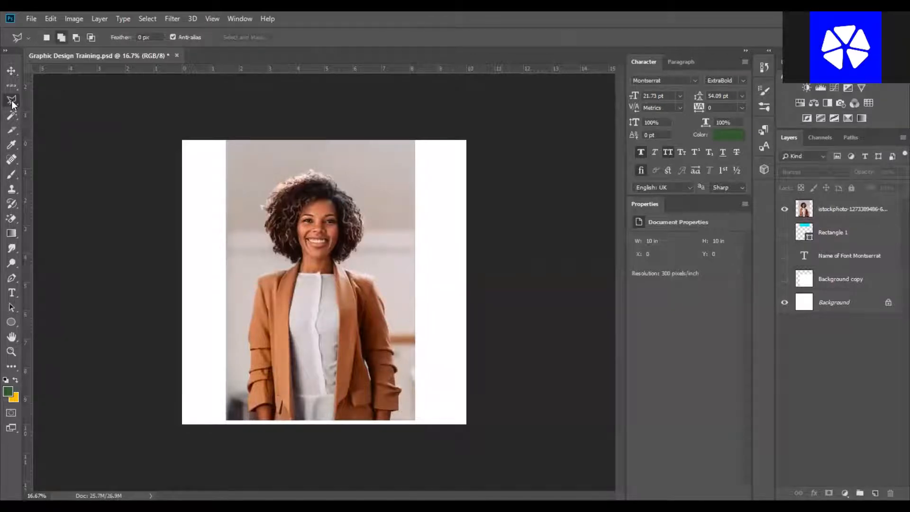
mouse_move(11, 100)
left_mouse_down()
mouse_move(45, 115)
mouse_move(55, 101)
left_mouse_up()
left_click(855, 209)
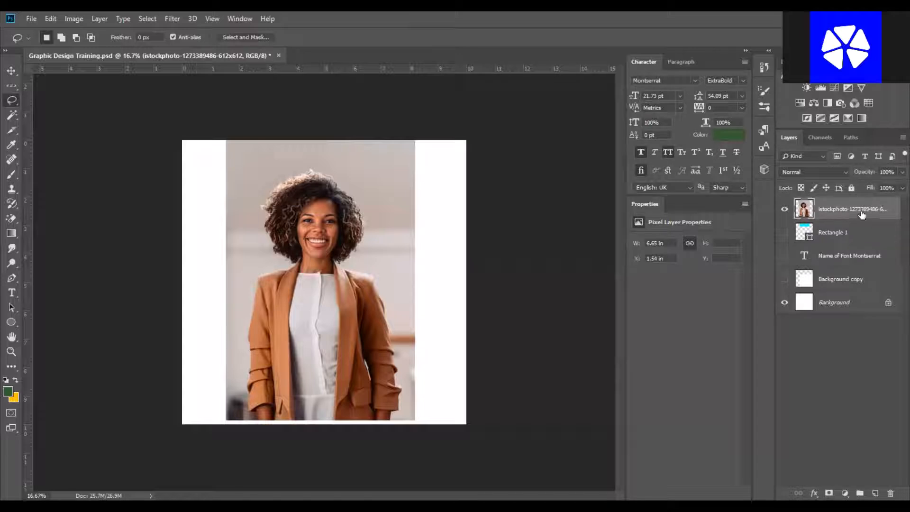
left_click(847, 236)
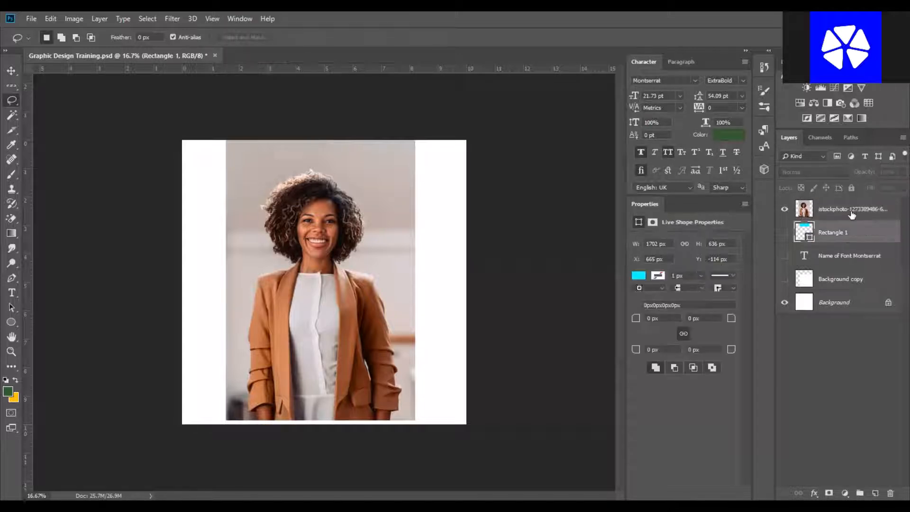
left_click(851, 214)
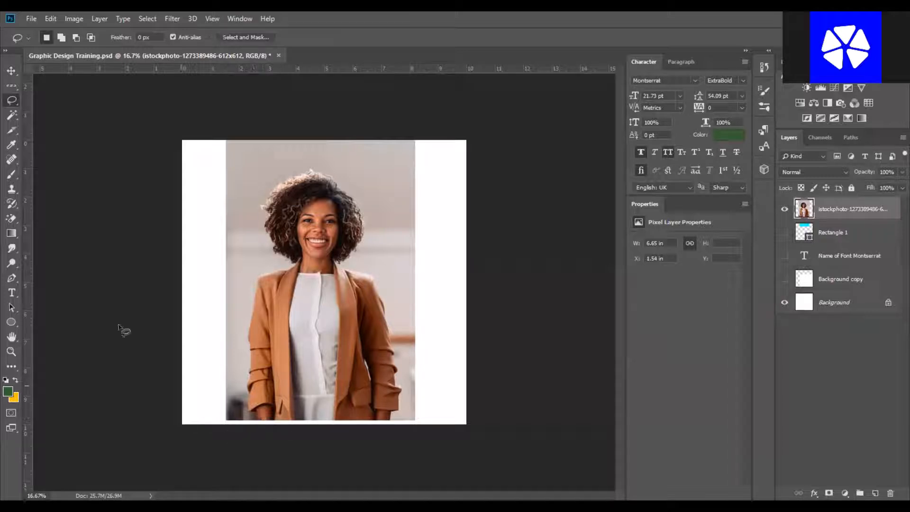
right_click(12, 100)
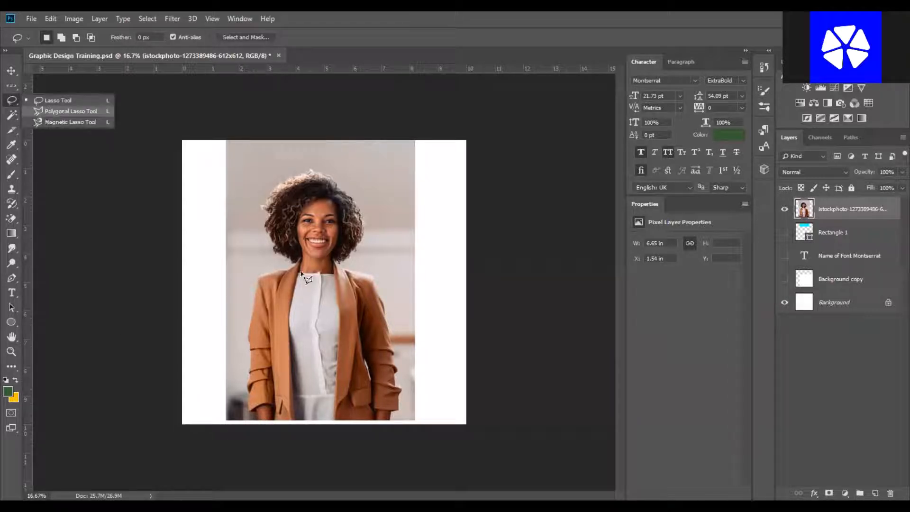
left_click(46, 112)
key("z")
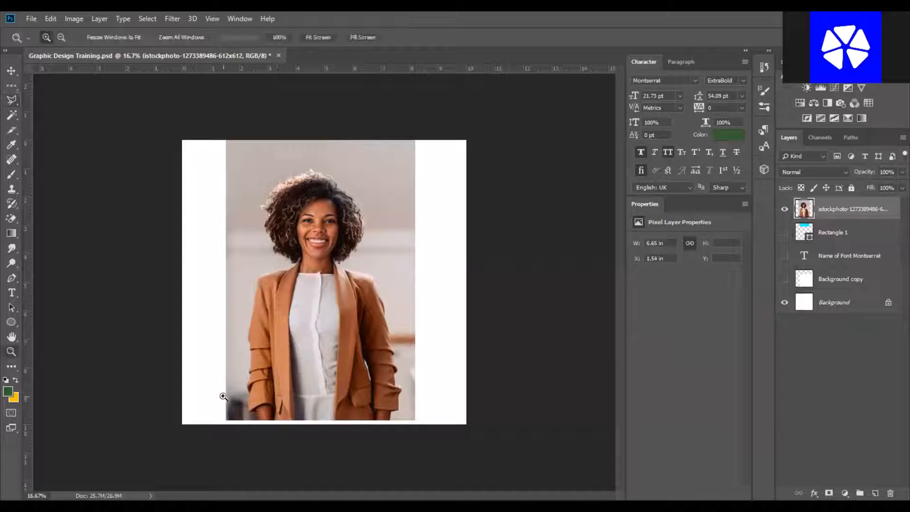
key("l")
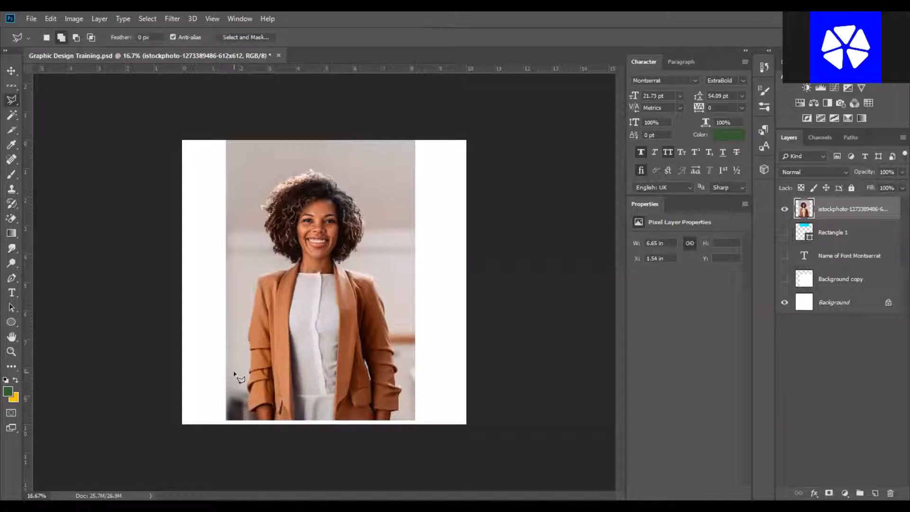
key("z")
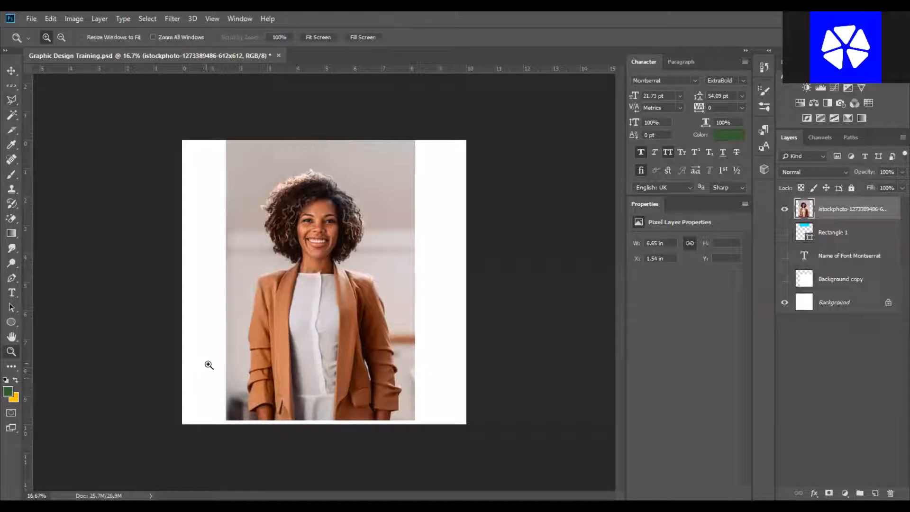
Zoom in and out on the photo's lower-left sleeve area to inspect its edges.
left_click_drag(208, 364, 352, 452)
key("l")
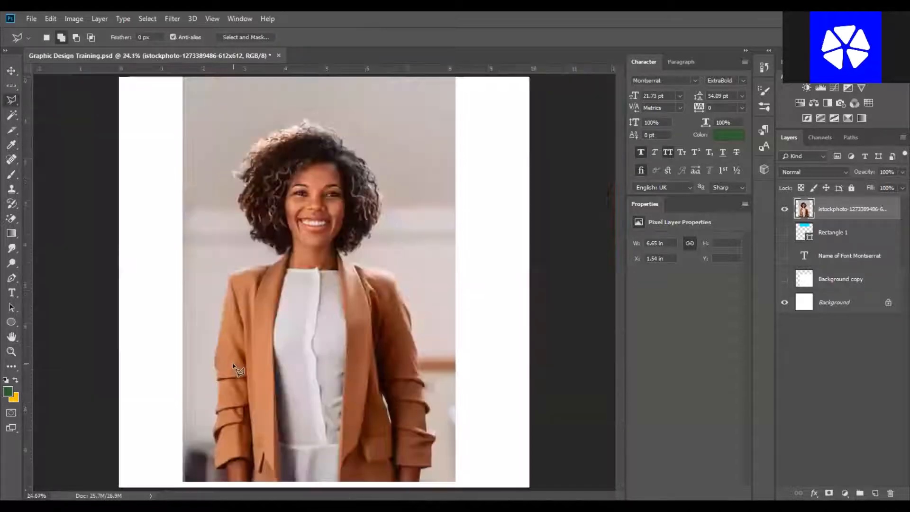
key("ctrl+0")
key("z")
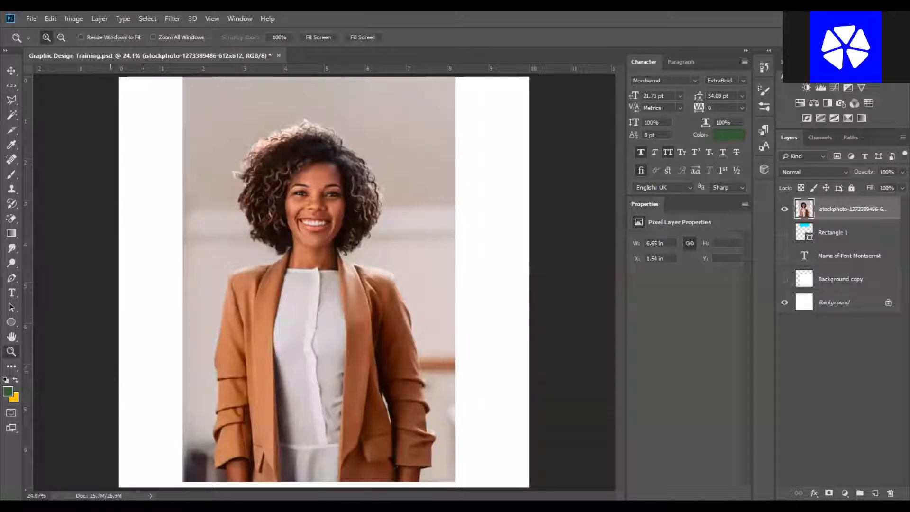
left_click_drag(111, 371, 355, 487)
key("l")
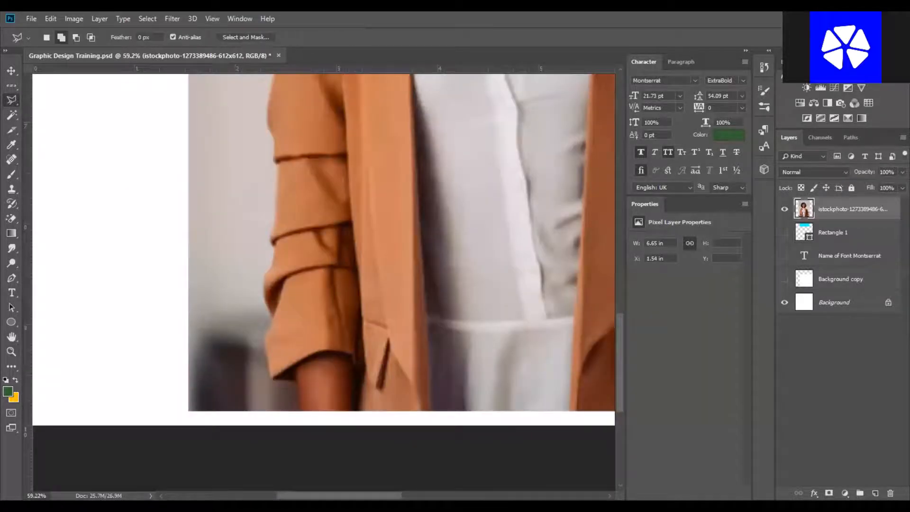
key("ctrl+0")
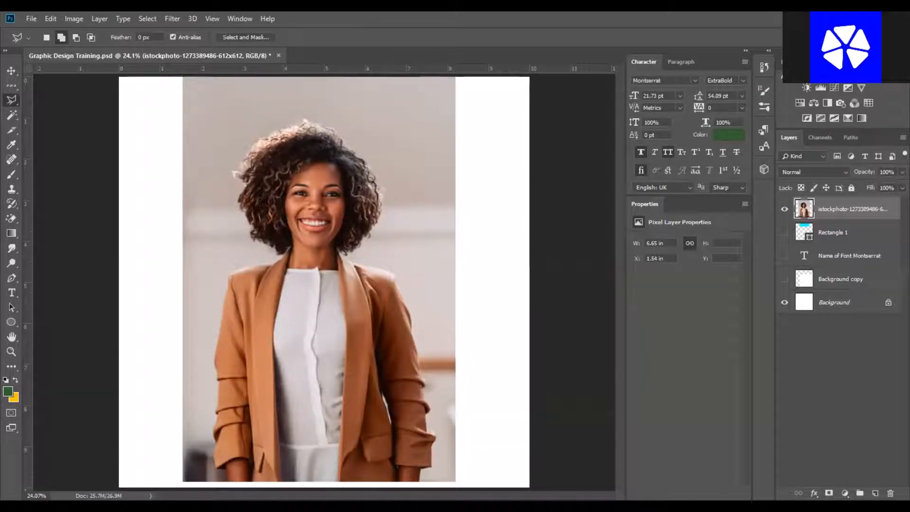
key("ctrl+plus")
key("ctrl+plus")
key("ctrl+plus")
key("ctrl+plus")
key("ctrl+plus")
key("ctrl+plus")
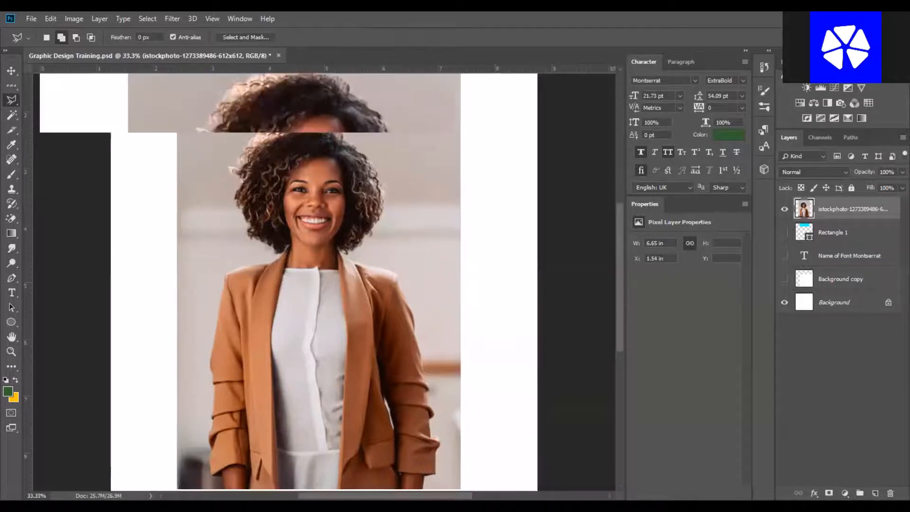
key("ctrl+plus")
key("ctrl+plus")
key("ctrl+plus")
key("ctrl+plus")
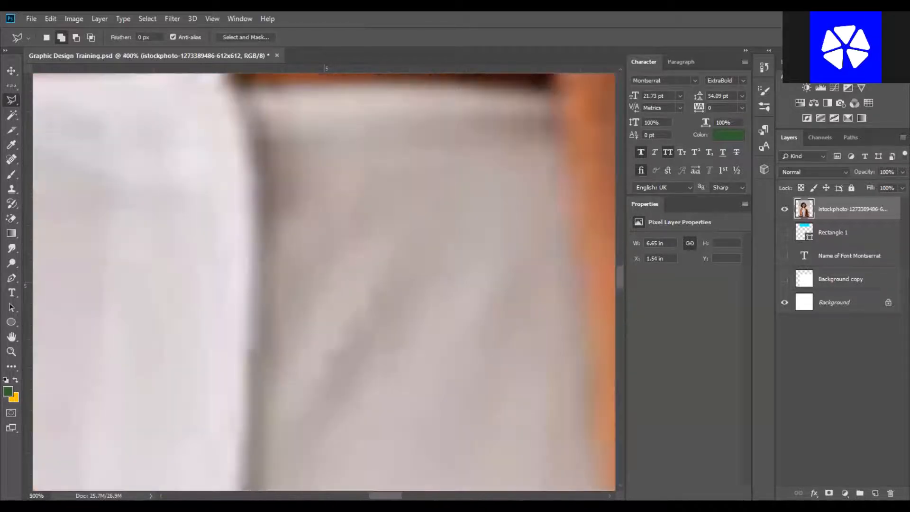
key("ctrl+minus")
key("ctrl+minus")
key("ctrl+minus")
key("ctrl+minus")
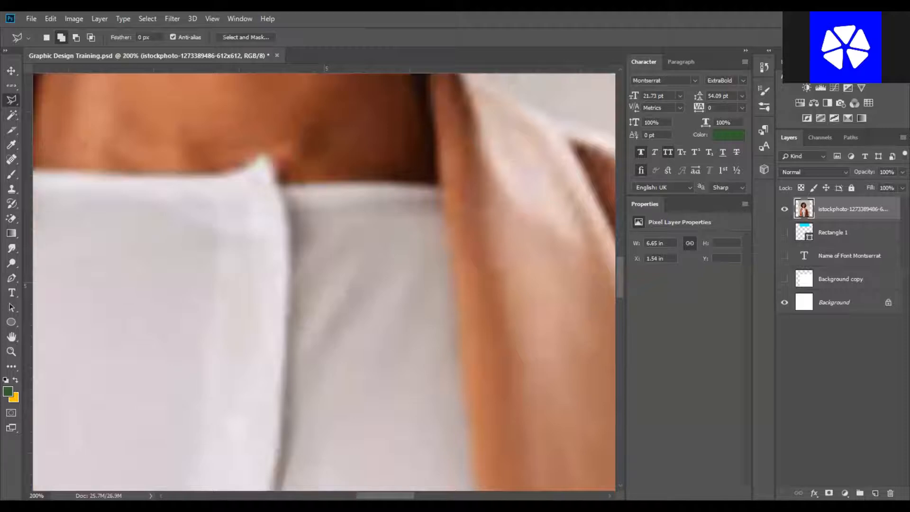
key("ctrl+minus")
key("ctrl+minus")
key("ctrl+minus")
key("ctrl+minus")
key("ctrl+minus")
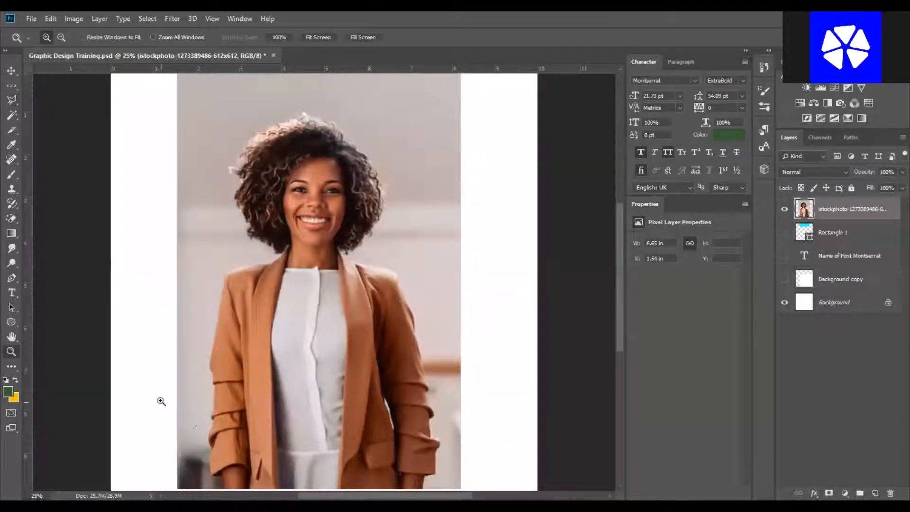
Zoom into the lower-left sleeve and start a Polygonal Lasso outline at the bottom of the left arm, removing misplaced points.
key("z")
left_click_drag(160, 401, 334, 494)
key("l")
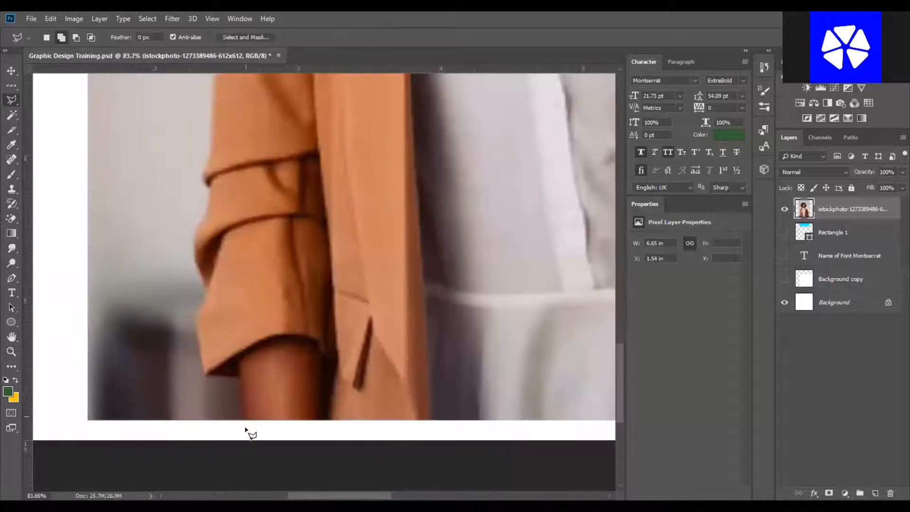
mouse_move(247, 414)
left_mouse_down()
mouse_move(240, 372)
mouse_move(220, 375)
left_mouse_up()
left_click(210, 372)
left_click(199, 324)
key("BackSpace")
key("BackSpace")
key("BackSpace")
key("BackSpace")
key("BackSpace")
key("BackSpace")
Continue the Polygonal Lasso outline up along the left sleeve and arm to the shoulder.
left_click(232, 445)
left_click(247, 420)
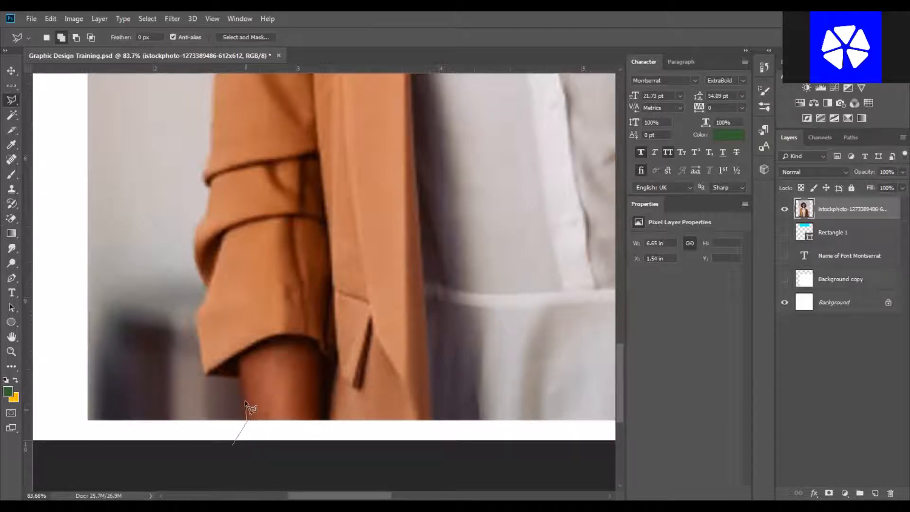
left_click(239, 376)
left_click(208, 369)
left_click_drag(204, 224, 215, 268)
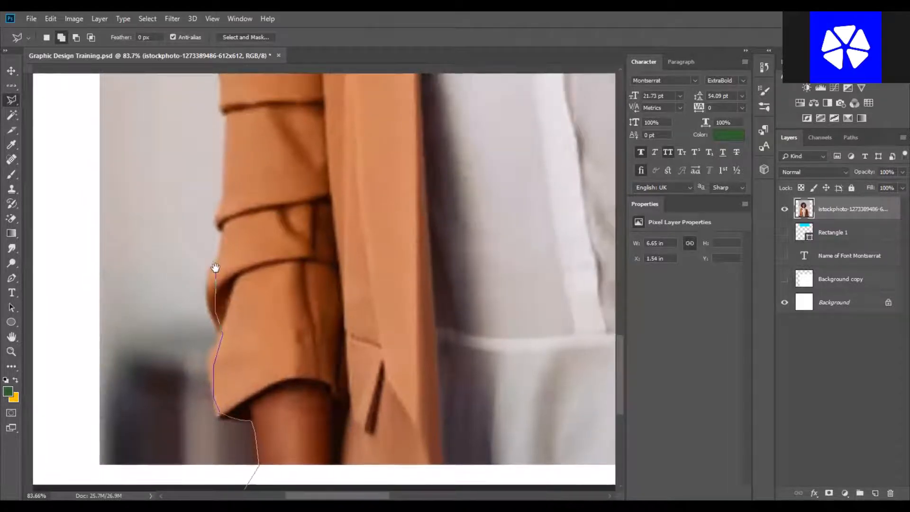
left_click_drag(213, 270, 248, 380)
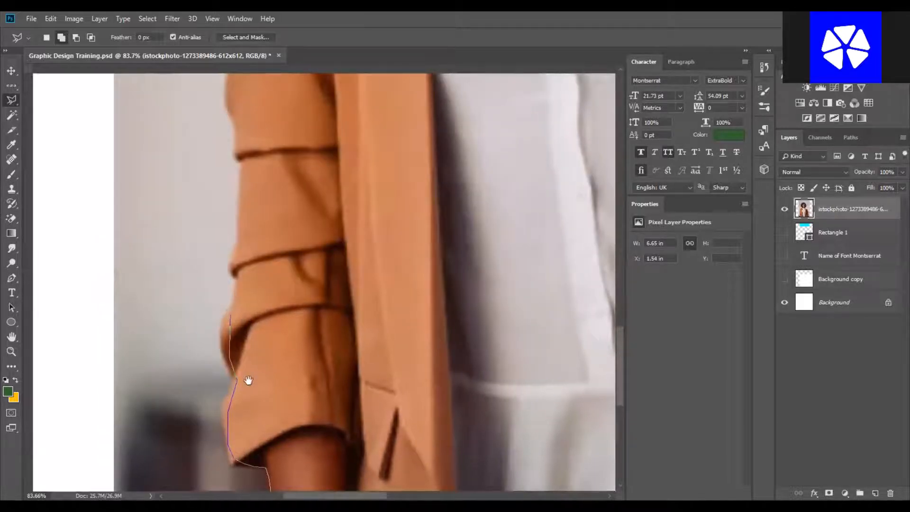
left_click_drag(289, 231, 288, 410)
left_click_drag(295, 296, 304, 199)
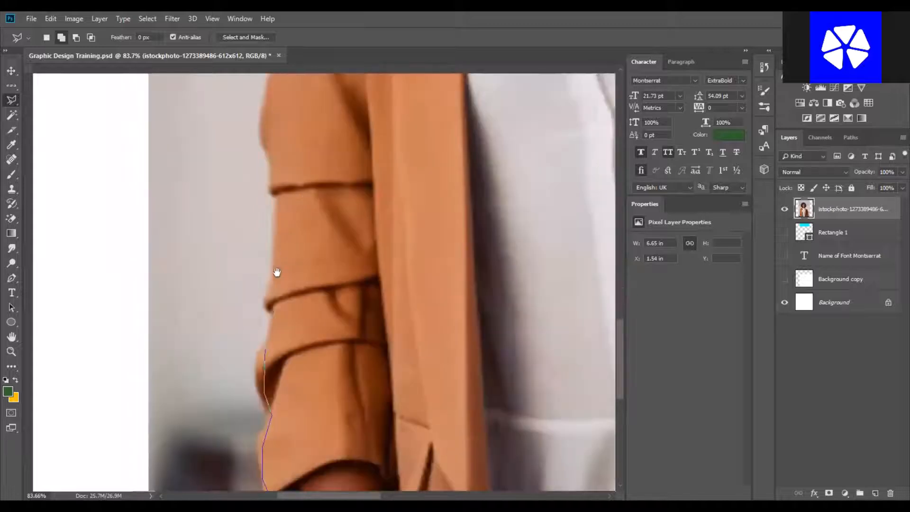
left_click_drag(270, 311, 277, 214)
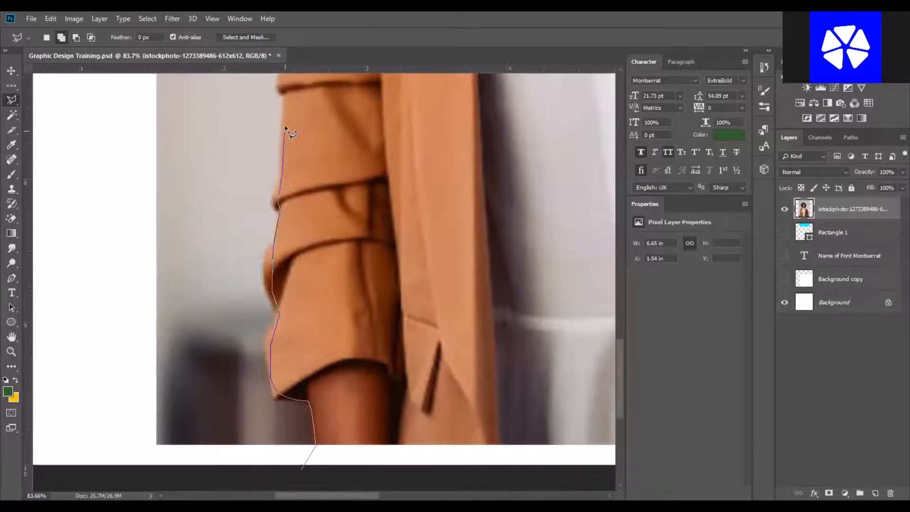
mouse_move(307, 93)
left_mouse_down()
mouse_move(309, 352)
mouse_move(287, 334)
left_mouse_up()
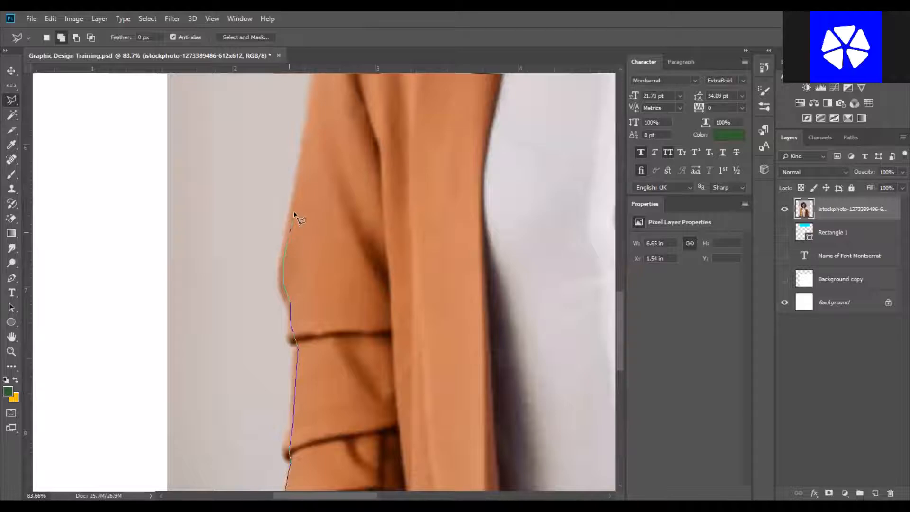
left_click_drag(308, 240, 311, 321)
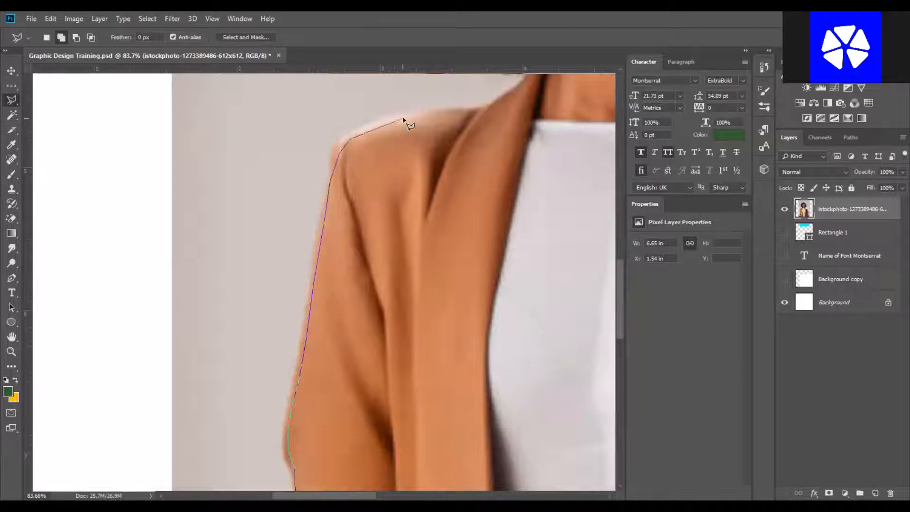
left_click_drag(498, 112, 307, 304)
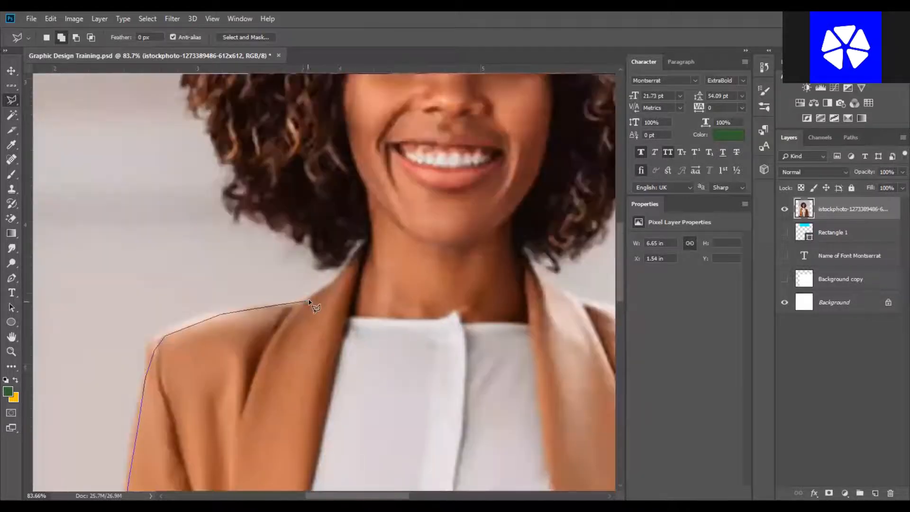
Extend the outline across the left shoulder, neck and up the left side of the hair.
left_click(333, 253)
left_click(325, 250)
left_click(291, 225)
scroll(296, 245, "down", 1)
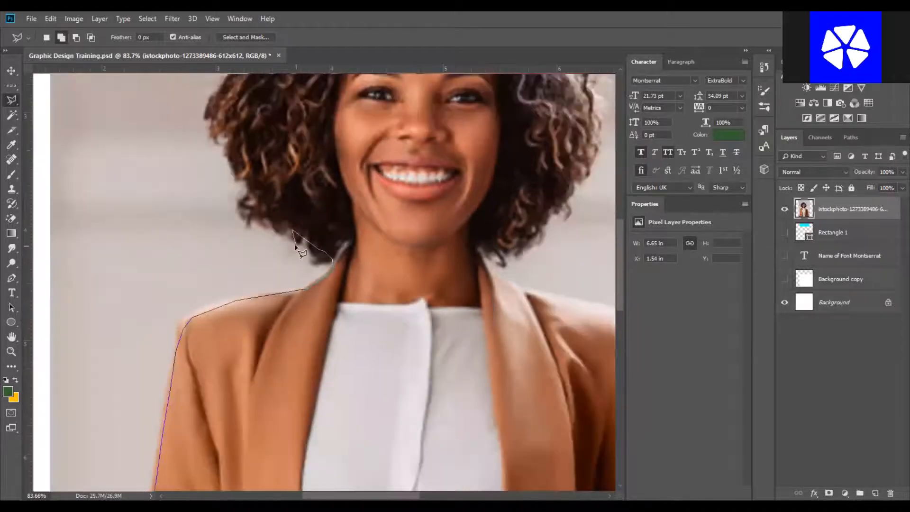
left_click_drag(315, 225, 396, 418)
left_click(347, 408)
left_click(334, 379)
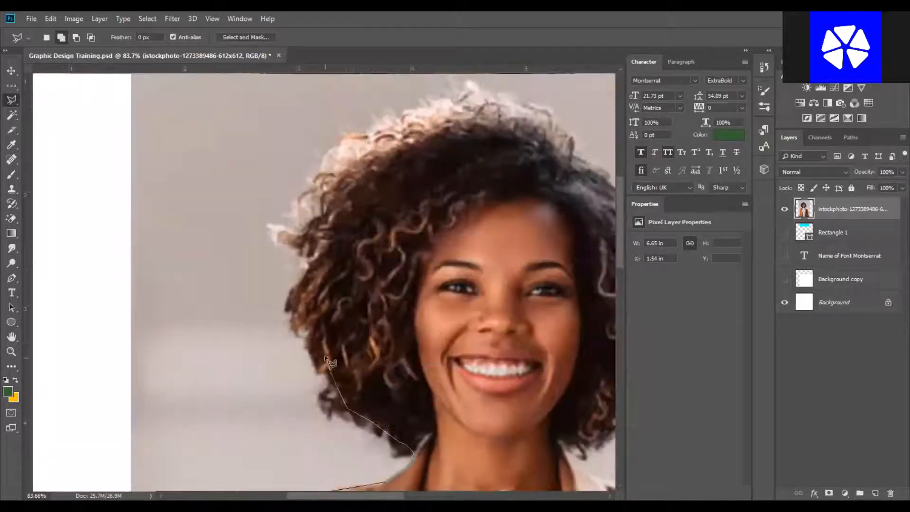
left_click(314, 327)
left_click(309, 297)
left_click(299, 197)
left_click(308, 185)
left_click(319, 164)
left_click(342, 139)
left_click(373, 120)
key("space")
left_click_drag(260, 225, 240, 237)
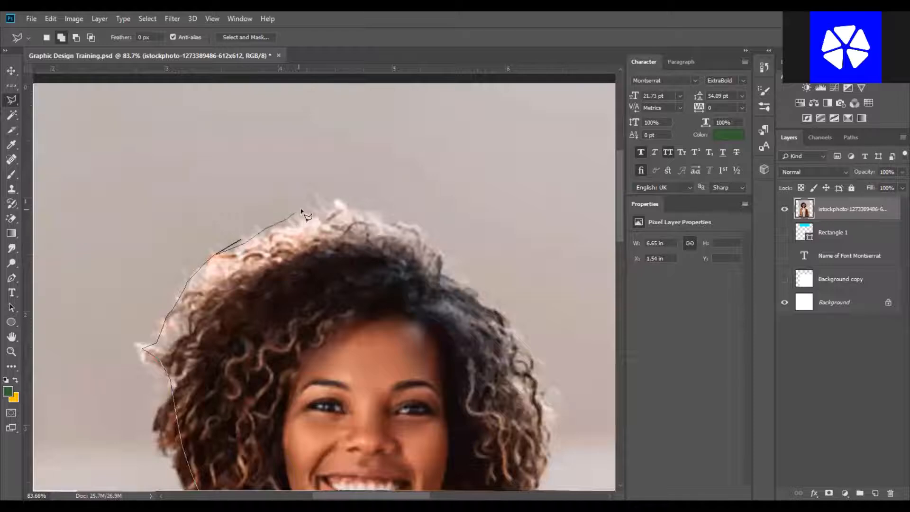
Trace the outline over the top of the hair and down its right side to the neck.
left_click(375, 205)
mouse_move(540, 390)
left_mouse_down()
mouse_move(439, 157)
mouse_move(425, 186)
left_mouse_up()
left_click(425, 186)
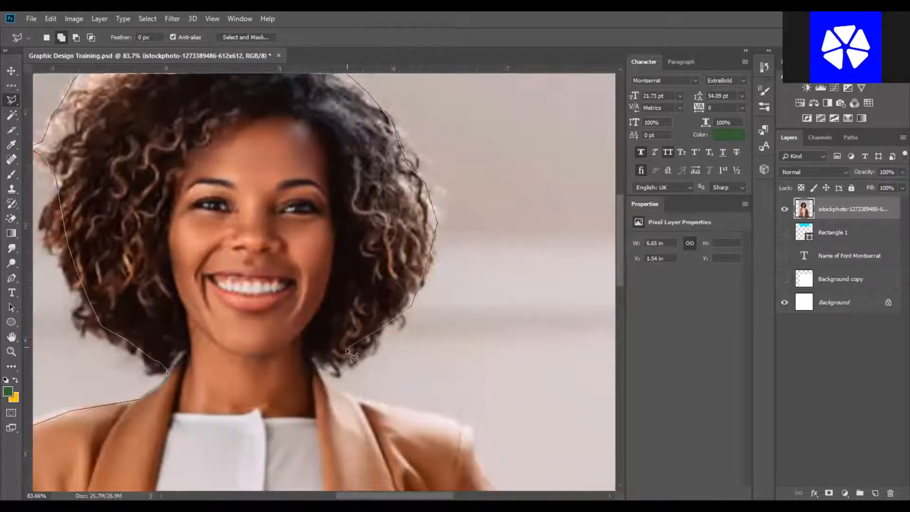
left_click(324, 369)
left_click(363, 398)
left_click_drag(469, 445, 290, 269)
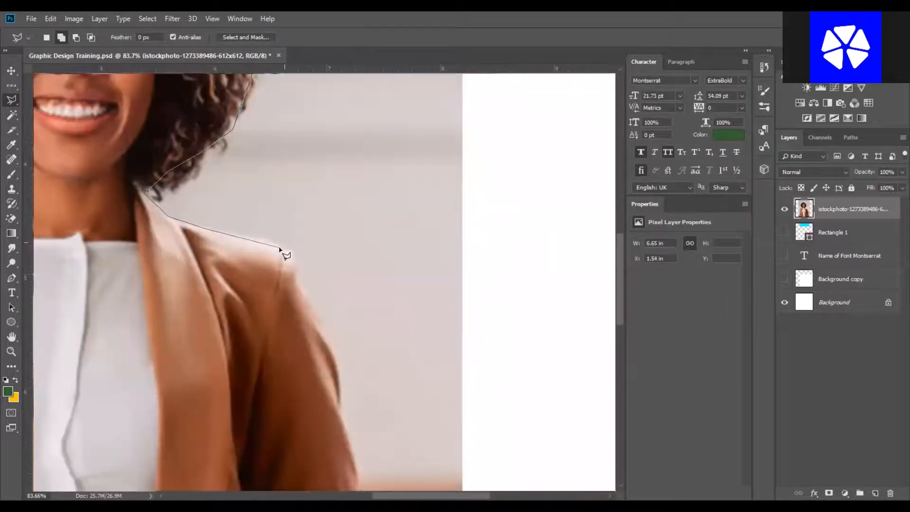
Trace the outline down the right shoulder, arm and sleeve to the bottom of the photo.
left_click(295, 270)
left_click(323, 339)
left_click_drag(349, 443, 330, 298)
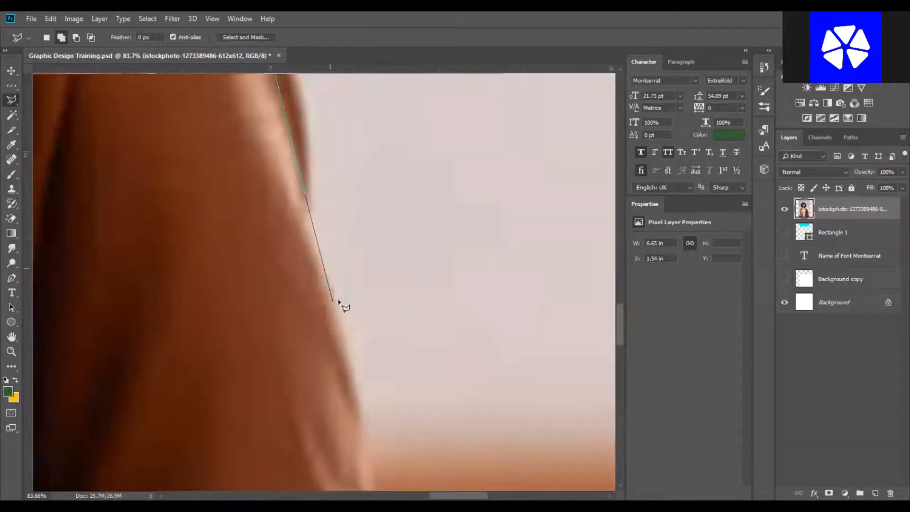
left_click_drag(347, 388, 291, 163)
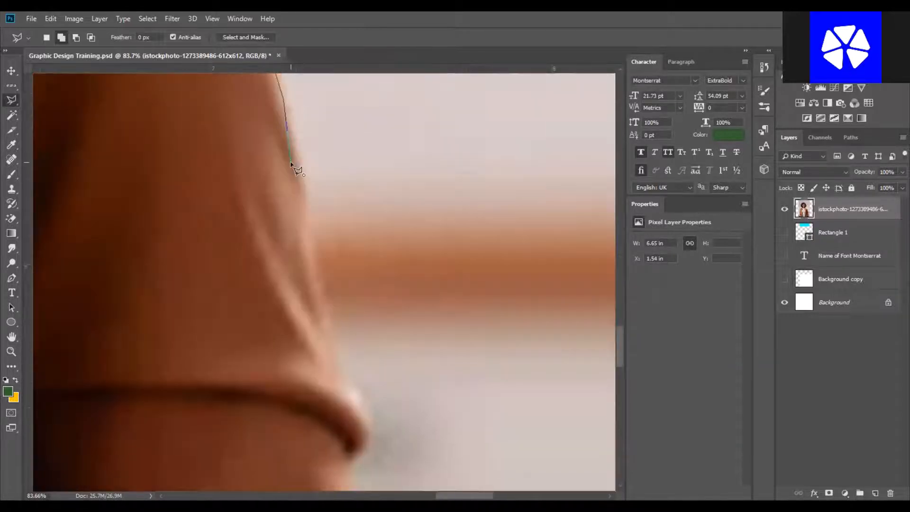
scroll(290, 163, "down", 2)
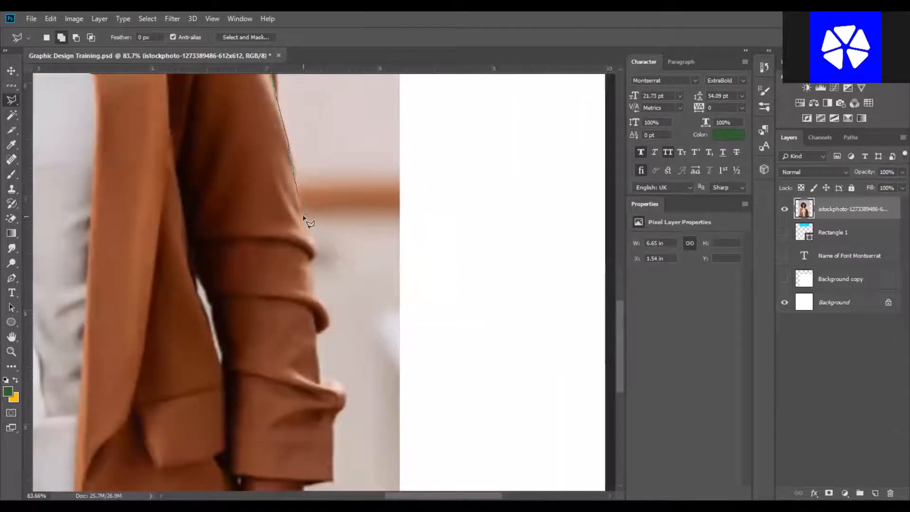
left_click(313, 242)
left_click(316, 292)
left_click(328, 329)
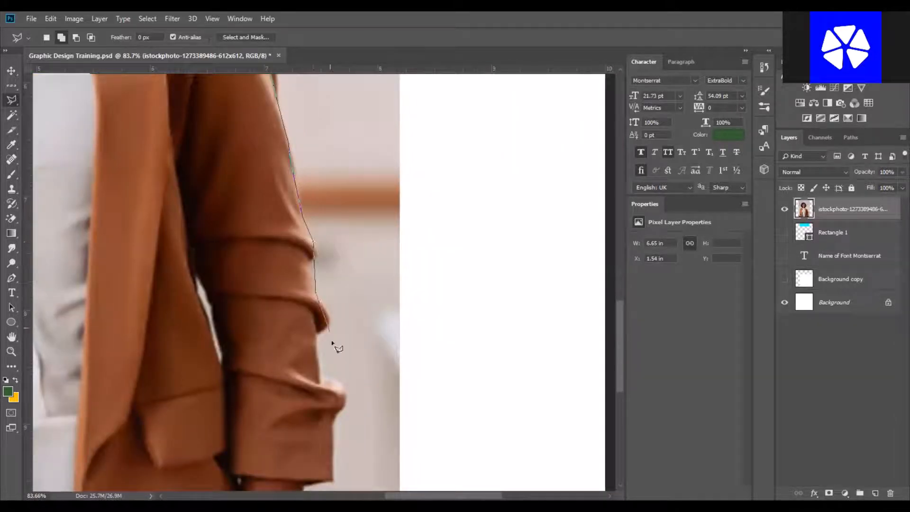
key("BackSpace")
left_click(315, 351)
left_click(334, 402)
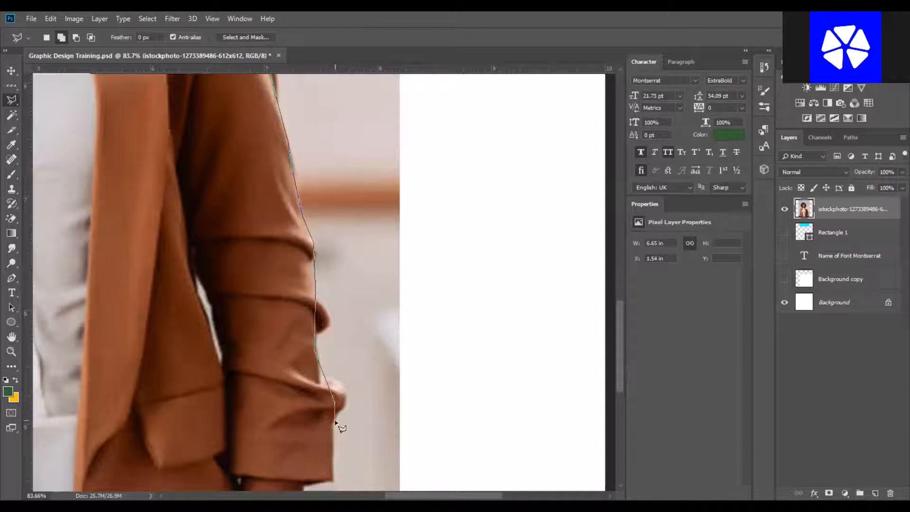
left_click_drag(311, 460, 317, 230)
left_click(310, 255)
left_click(300, 298)
left_click(381, 365)
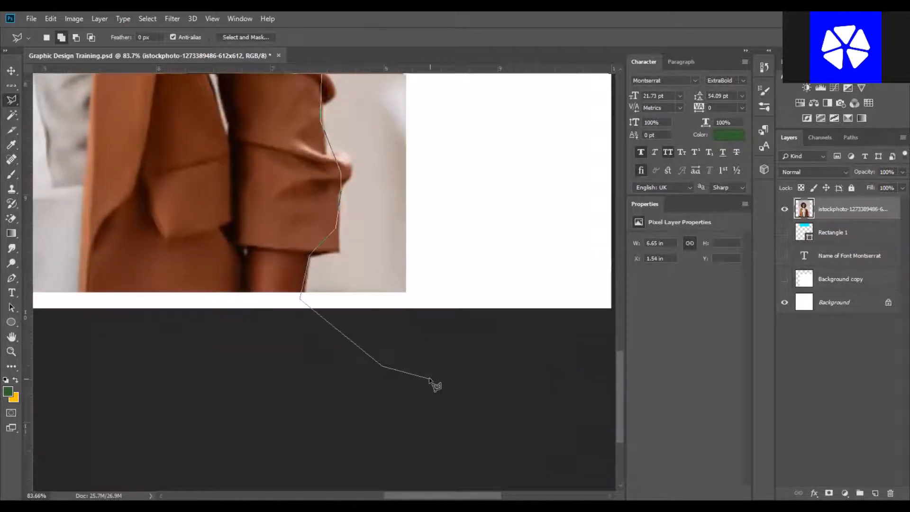
scroll(429, 379, "down", 2)
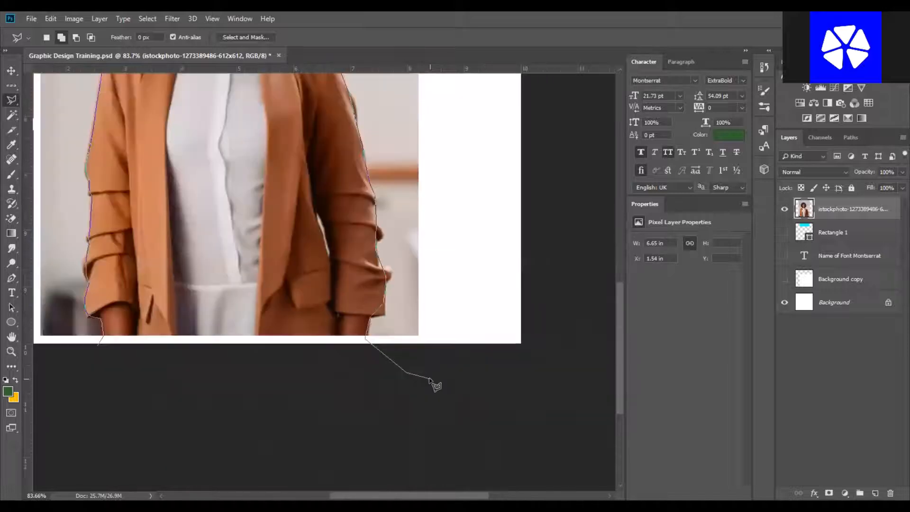
scroll(428, 379, "down", 3)
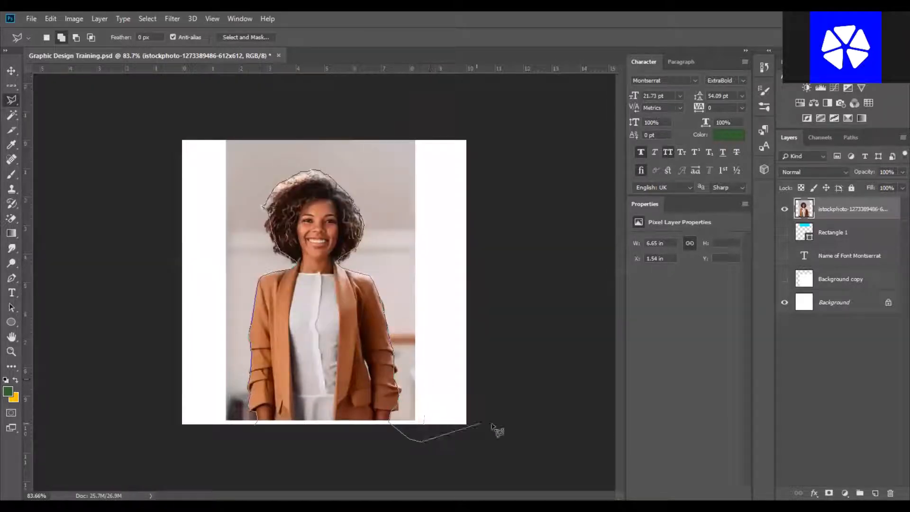
Close the lasso selection by looping around outside the canvas back to the starting point.
key("BackSpace")
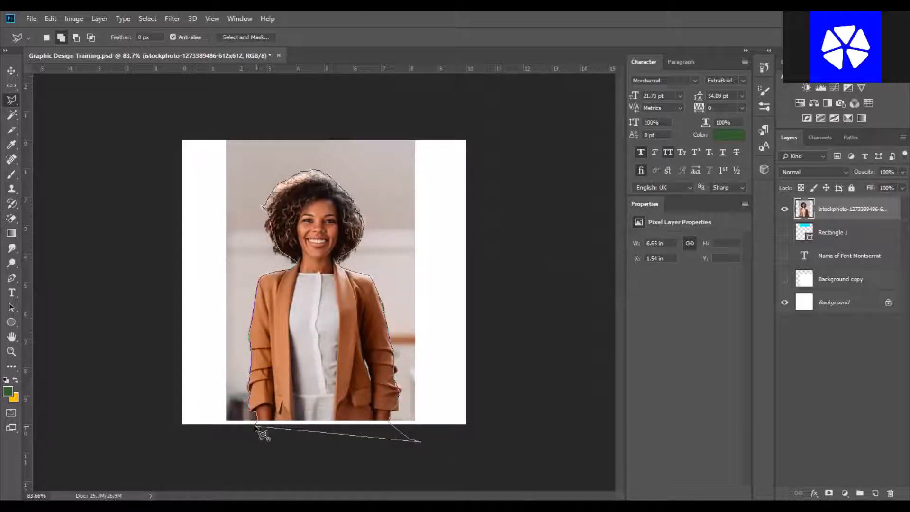
left_click(587, 429)
left_click(576, 196)
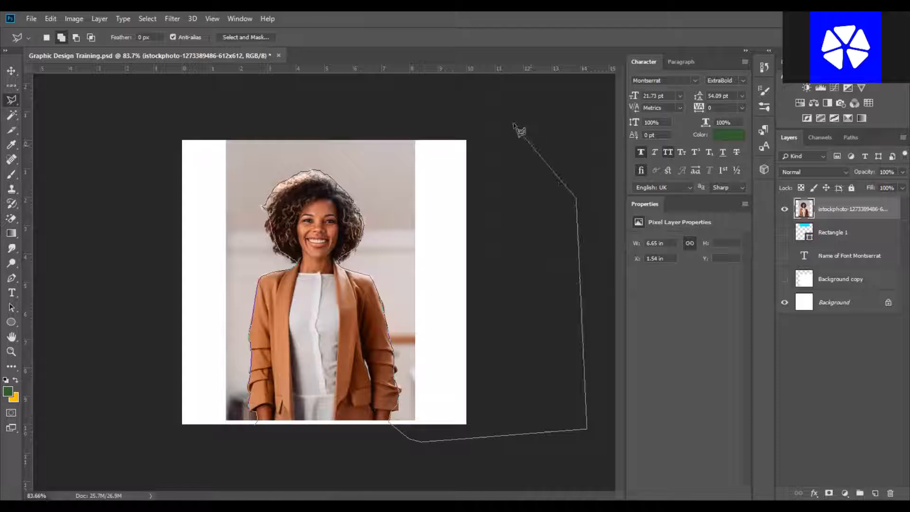
left_click(495, 110)
left_click(236, 93)
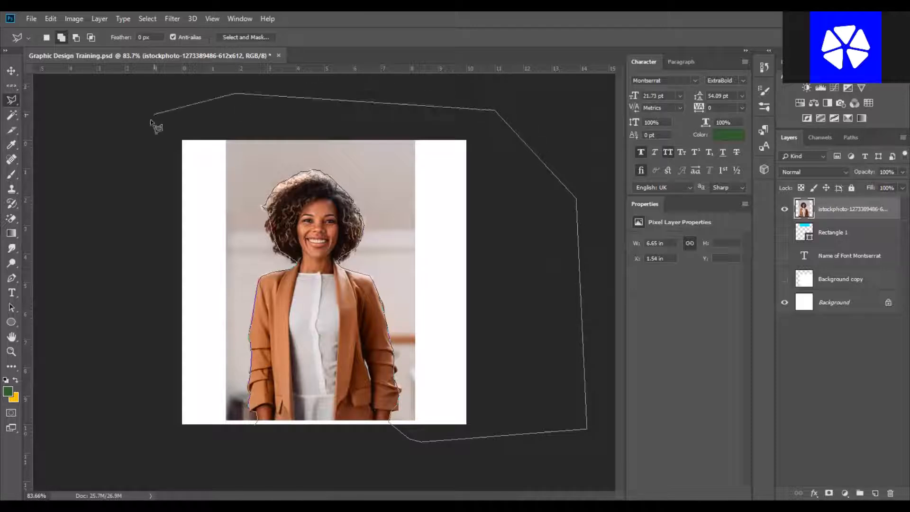
left_click(154, 114)
left_click(161, 201)
left_click(150, 323)
left_click(138, 370)
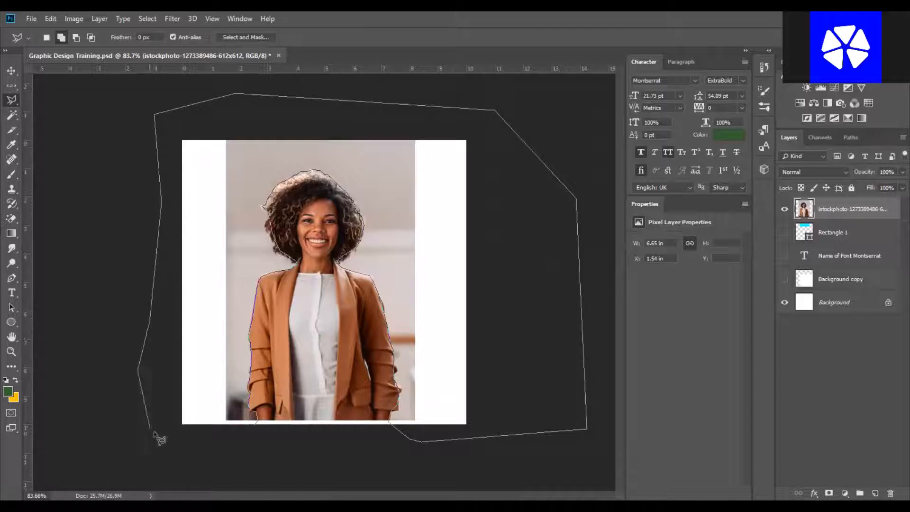
left_click(149, 427)
left_click(159, 437)
left_click(198, 443)
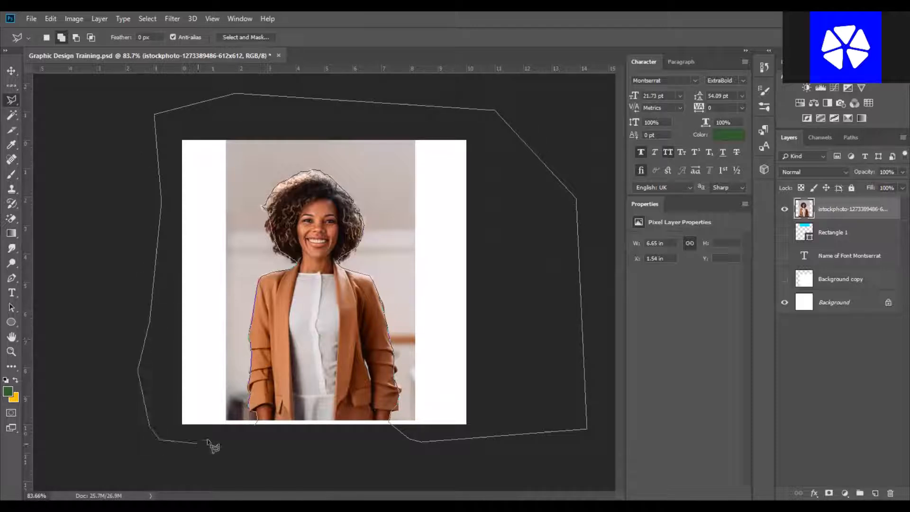
left_click(257, 426)
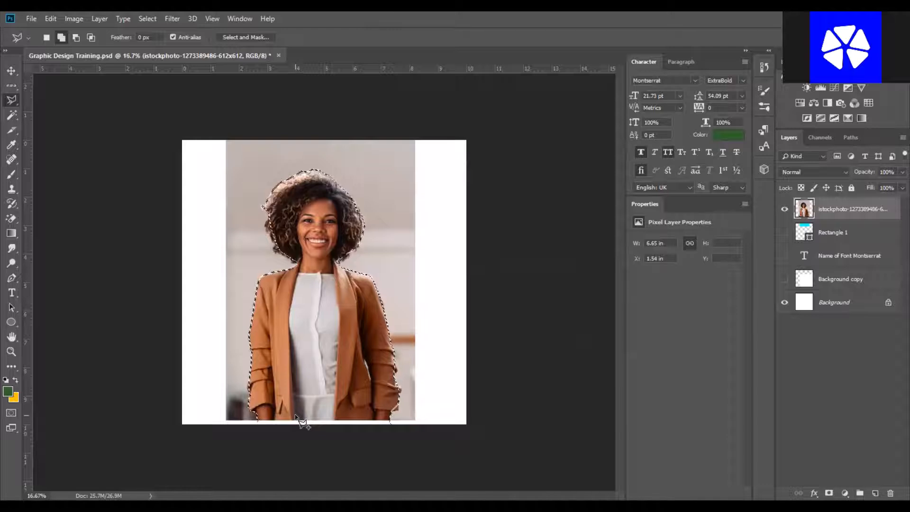
Feather the person selection with a 2 pixel radius.
right_click(397, 219)
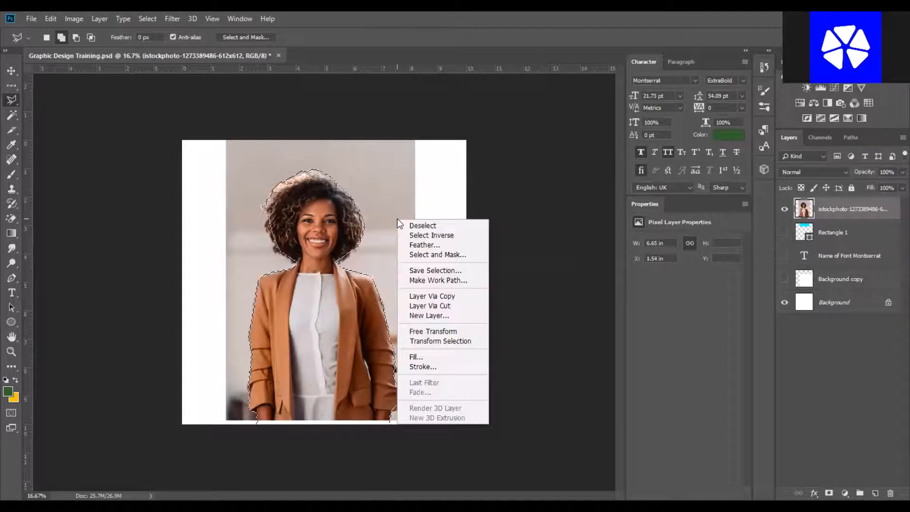
left_click(411, 245)
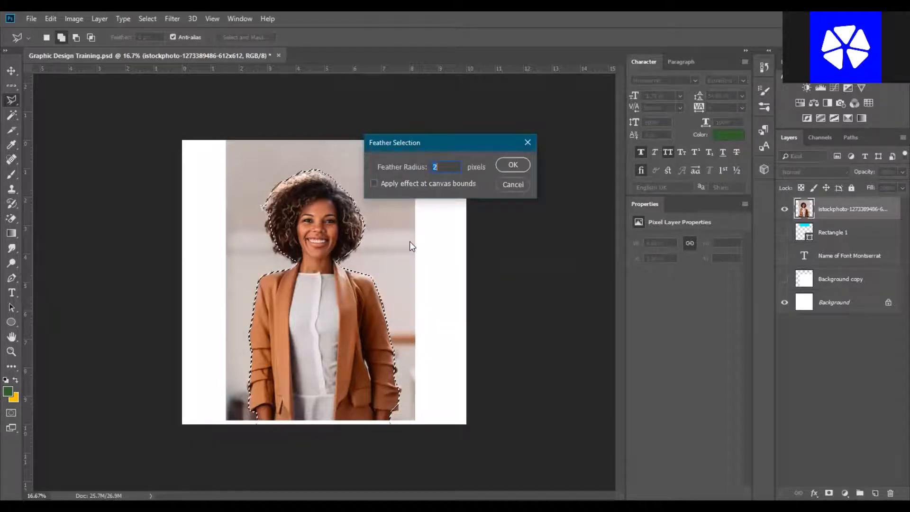
key("Return")
Invert the selection, delete the background around the person, and deselect.
key("ctrl+shift+i")
key("Delete")
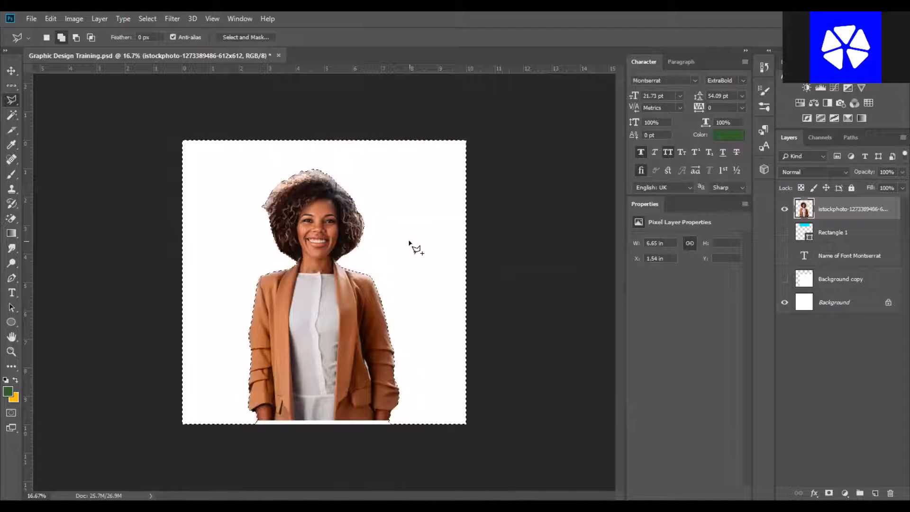
key("ctrl+d")
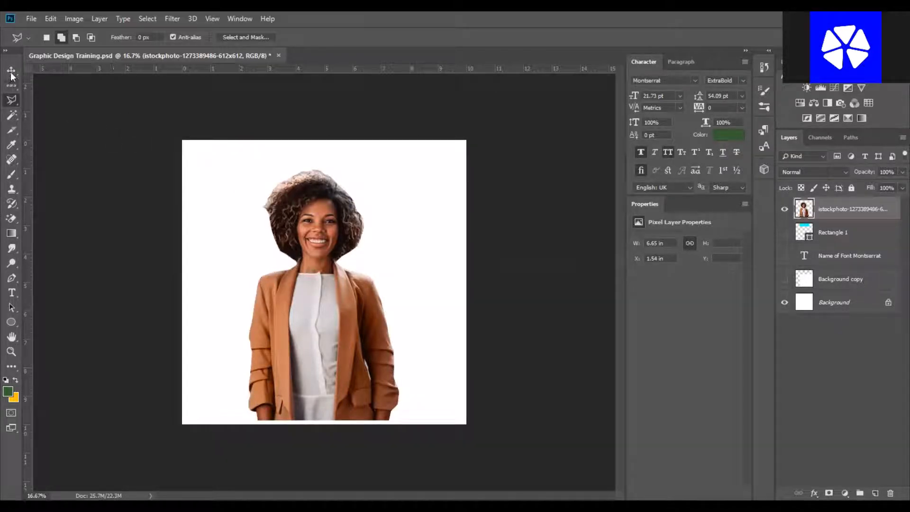
Switch to the Move tool after briefly reselecting and clearing the previous selection.
key("ctrl+shift+d")
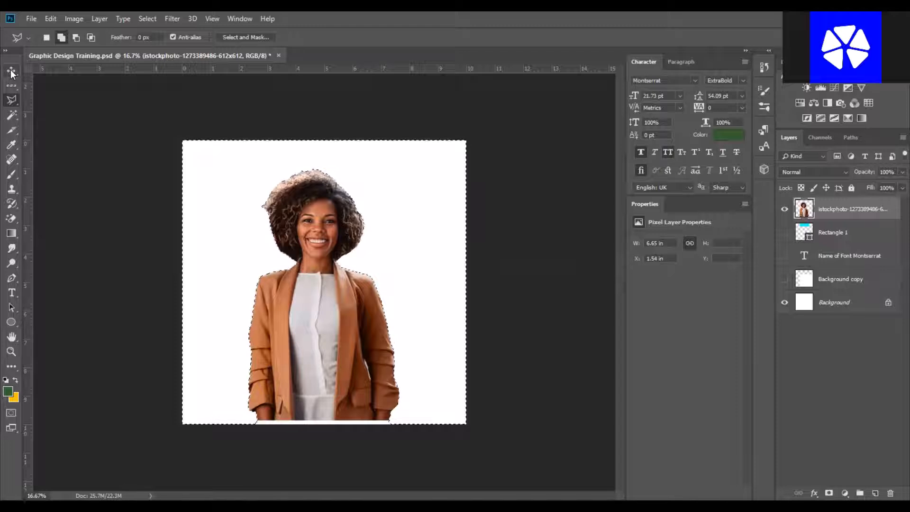
key("ctrl+d")
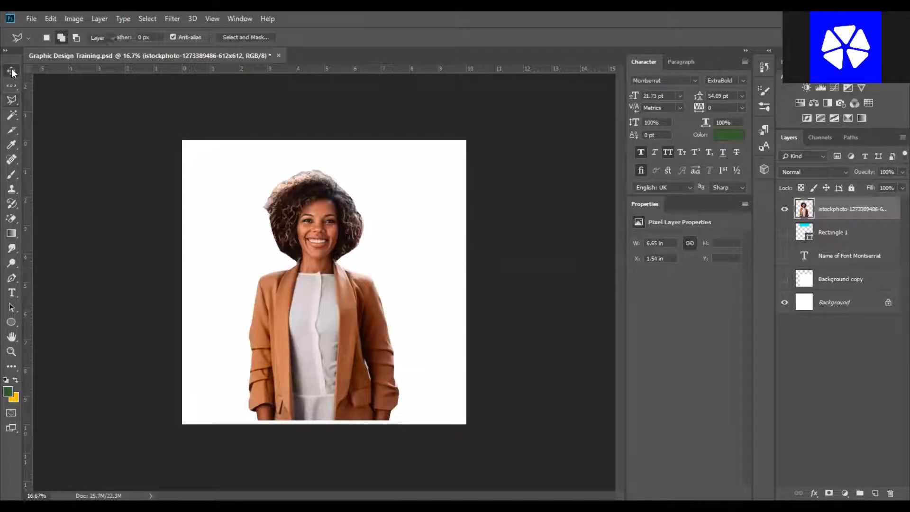
left_click(12, 72)
key("ctrl+shift+d")
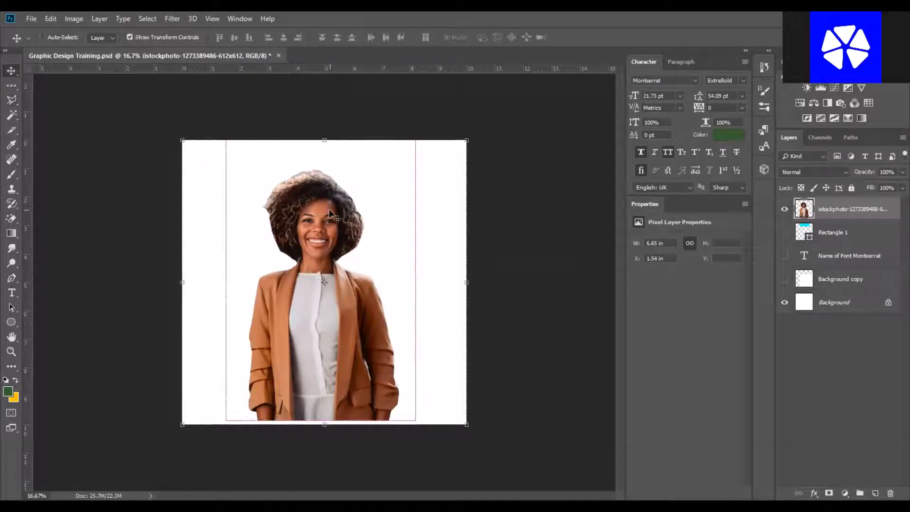
key("ctrl+z")
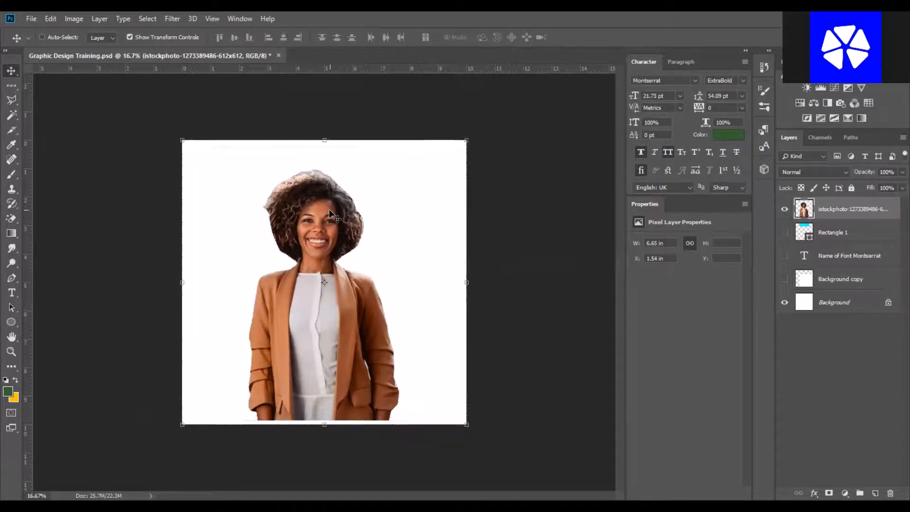
Undo the background deletion and the deselection on the photo layer.
key("ctrl+z")
key("ctrl+z")
key("ctrl+alt+z")
key("ctrl+alt+z")
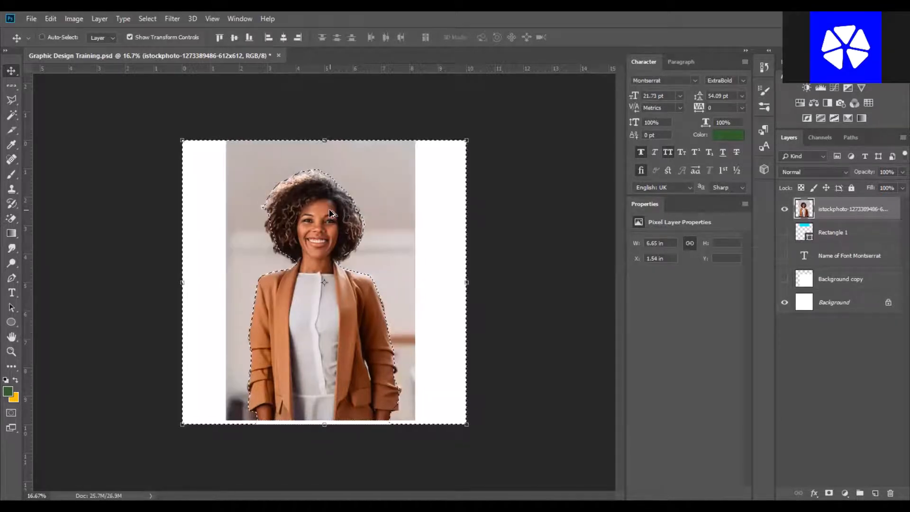
Duplicate the photo layer.
left_click(835, 211, "ctrl")
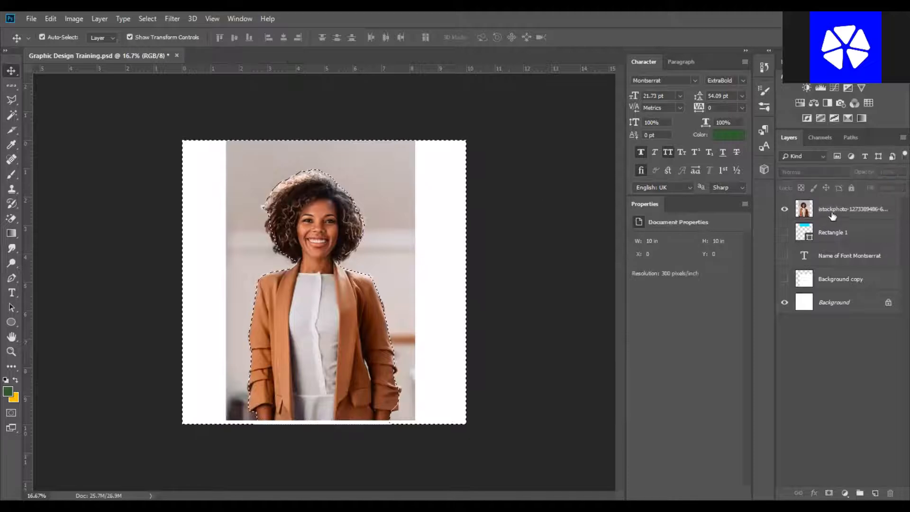
left_click(836, 212)
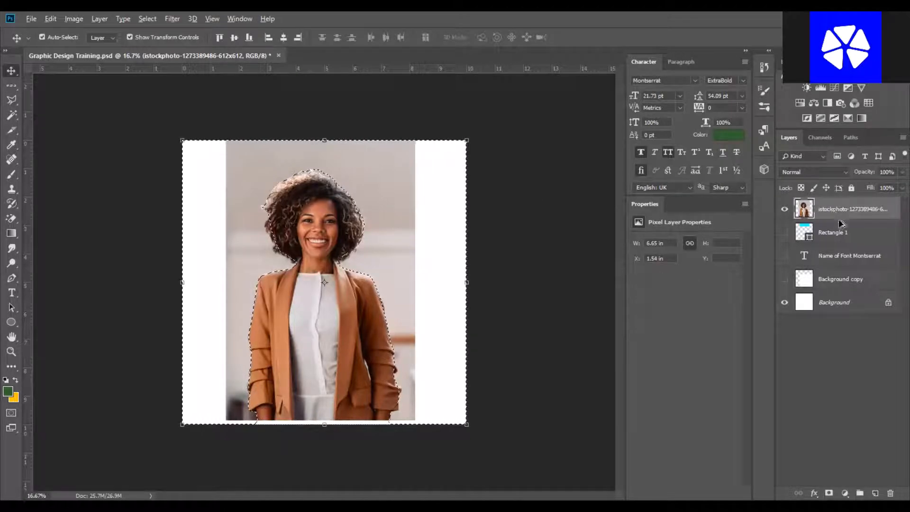
left_click_drag(841, 223, 840, 221)
left_click(834, 212)
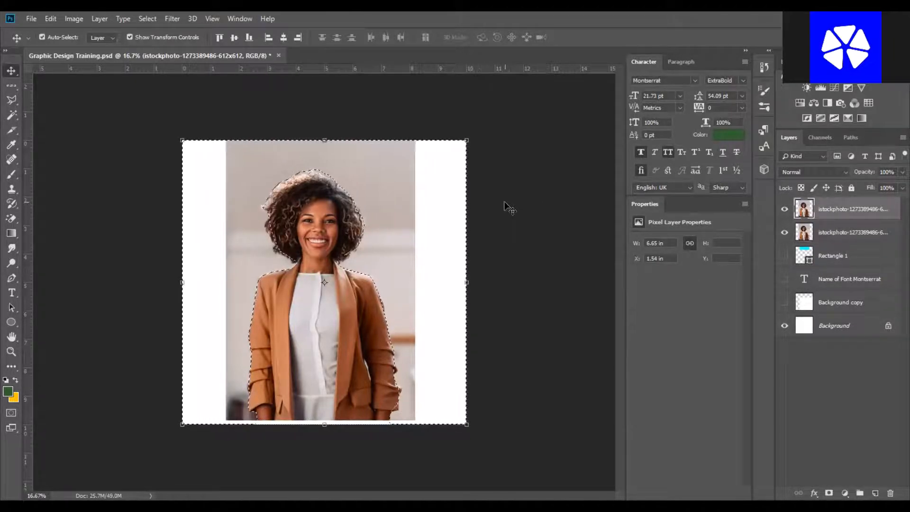
left_click(385, 190)
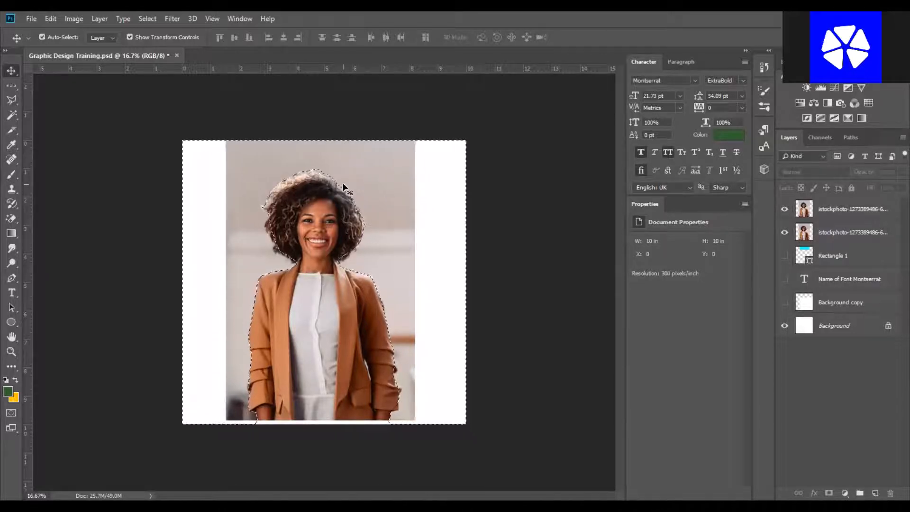
left_click(837, 214)
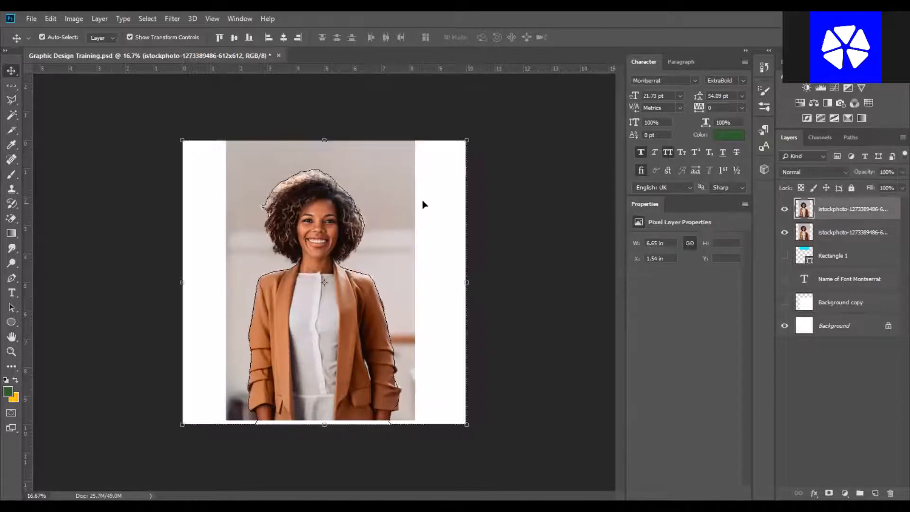
key("ctrl+d")
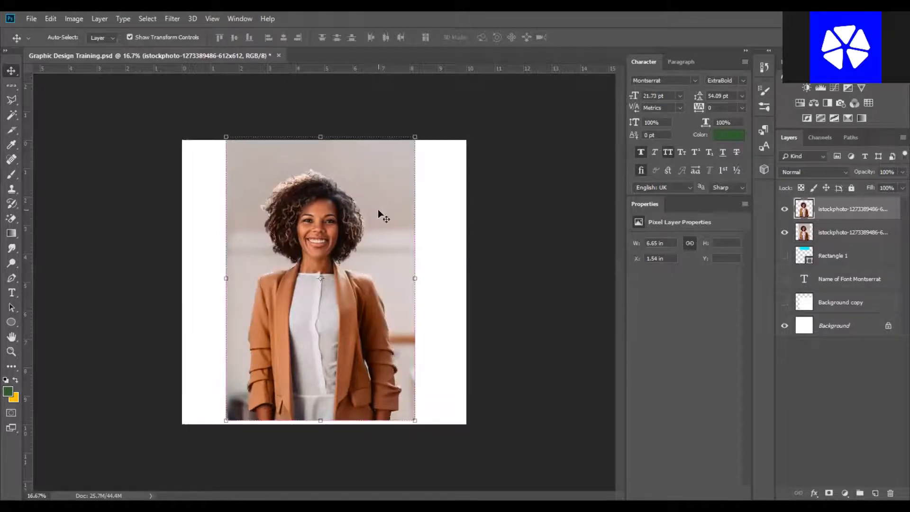
key("ctrl+z")
right_click(378, 210)
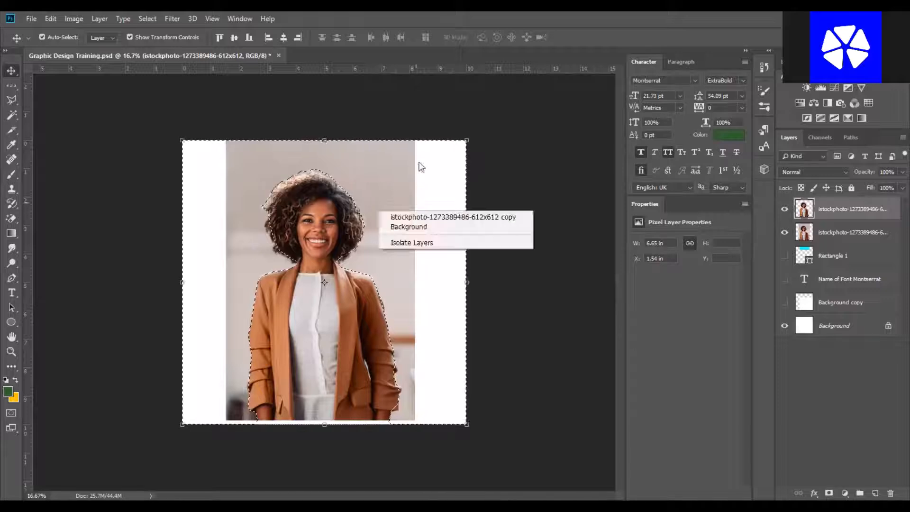
left_click(419, 160)
Hide the original photo layer beneath the cut-out copy and deselect.
left_click(784, 232)
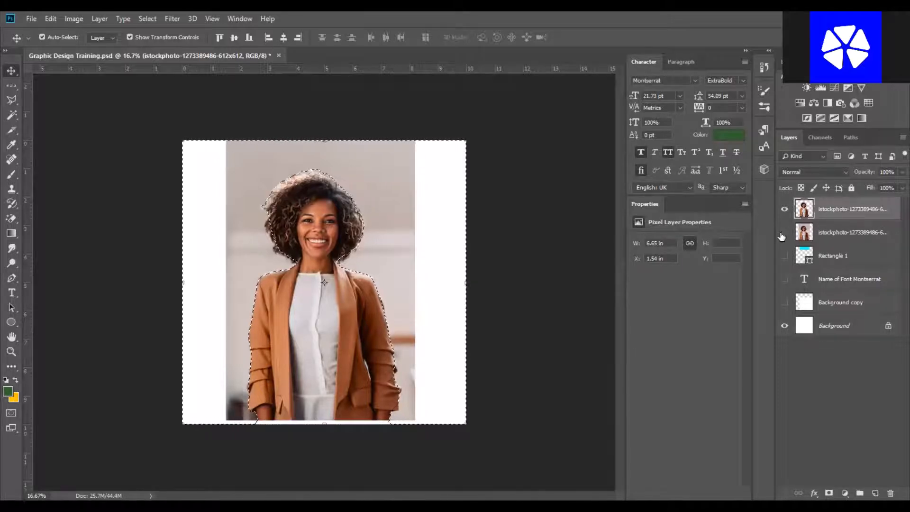
left_click(542, 250)
key("ctrl+d")
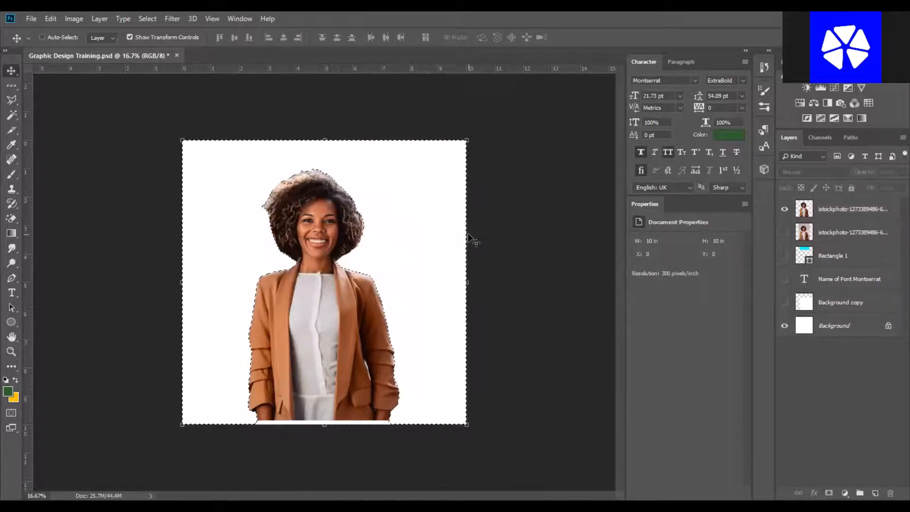
left_click(302, 227)
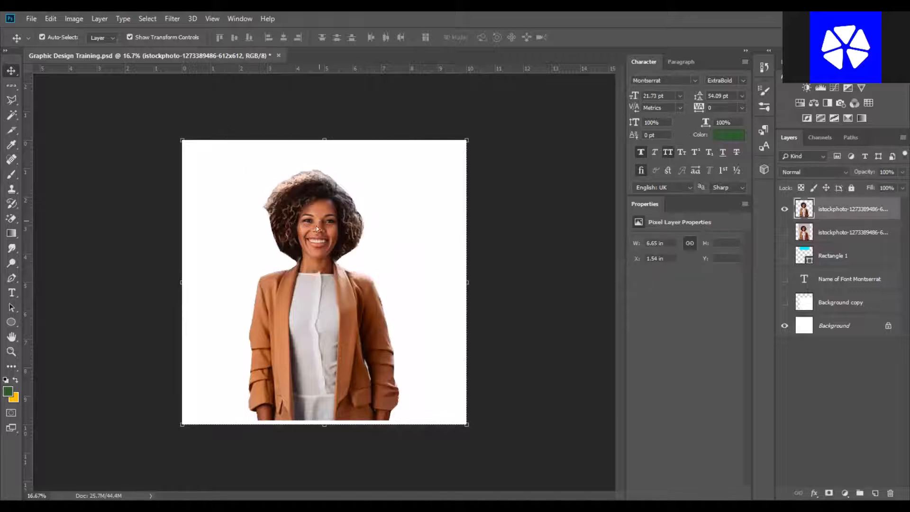
Select the leftover background above the left side of the hair with the Polygonal Lasso, delete it, and deselect.
left_click(494, 233)
left_click_drag(331, 229, 399, 212)
scroll(328, 191, "up", 6)
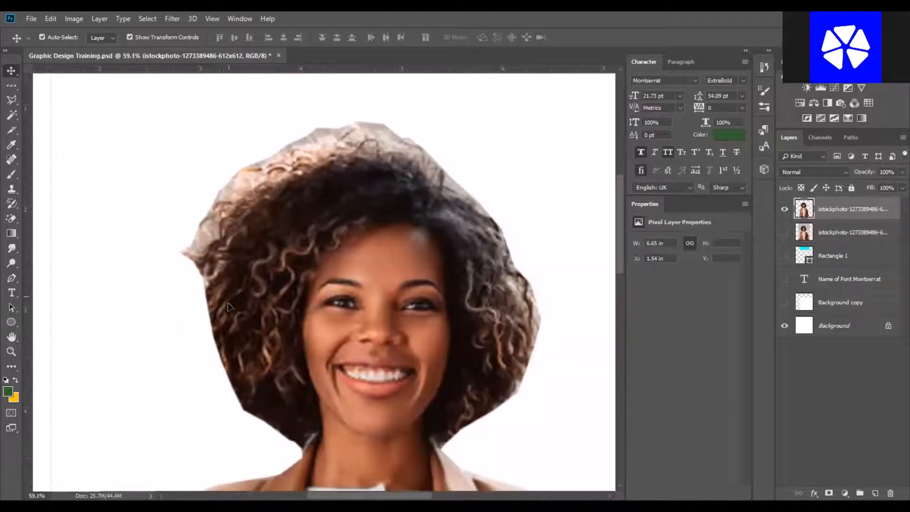
left_click(11, 99)
left_click(172, 300)
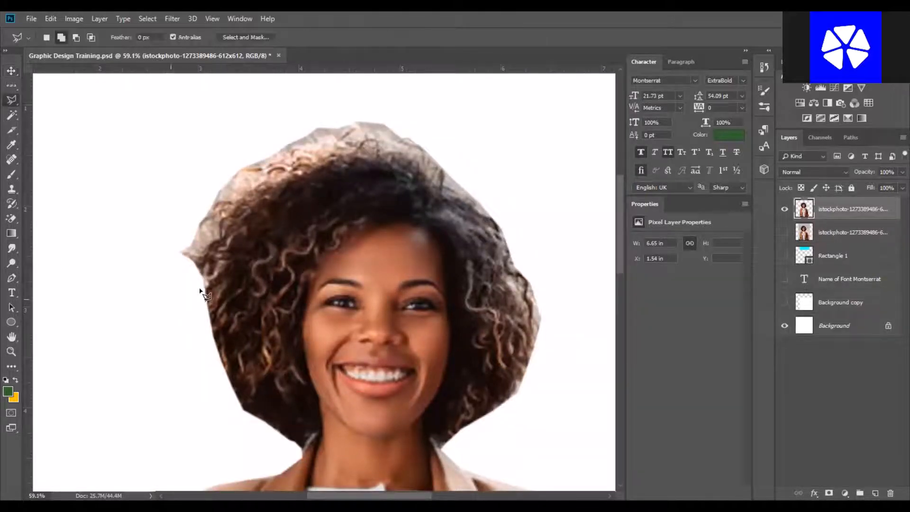
left_click(202, 290)
left_click(235, 209)
left_click(322, 160)
left_click(413, 163)
left_click(491, 220)
left_click(534, 107)
left_click(524, 95)
left_click(329, 75)
left_click(216, 96)
left_click(160, 137)
left_click(125, 235)
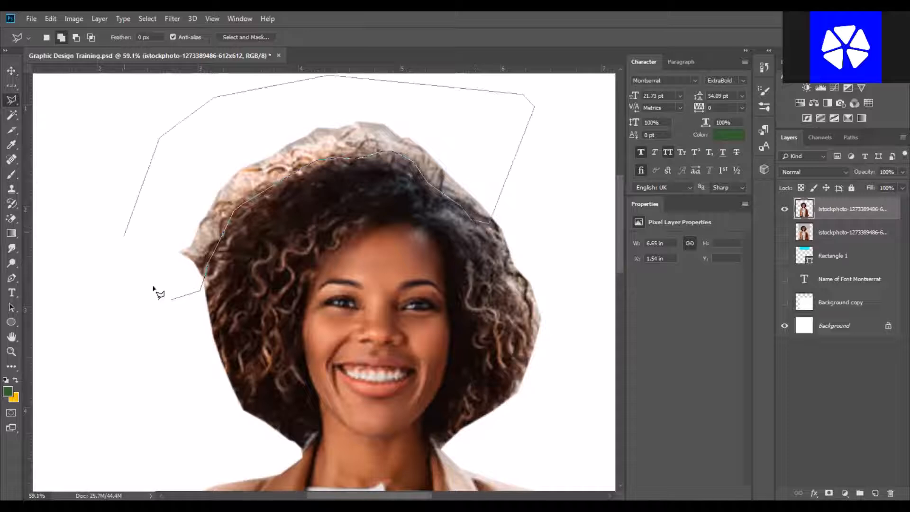
left_click(139, 284)
double_click(172, 299)
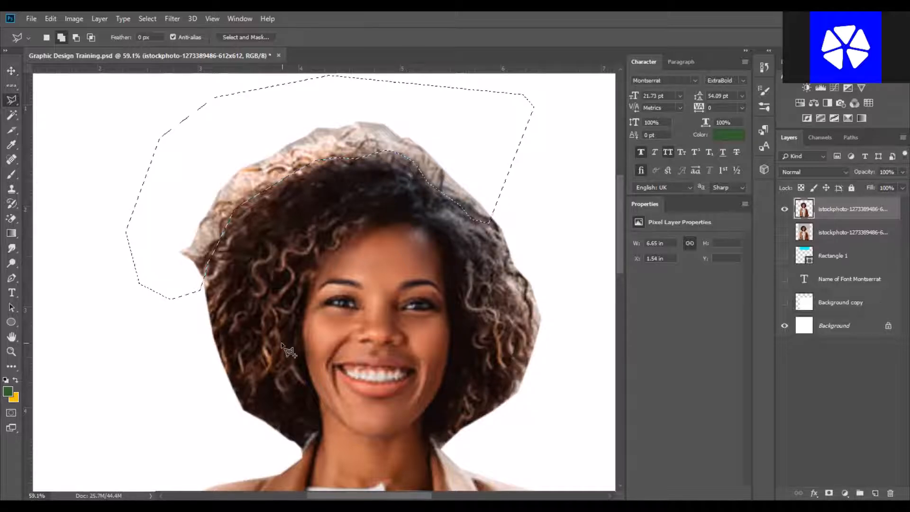
key("Delete")
key("ctrl+d")
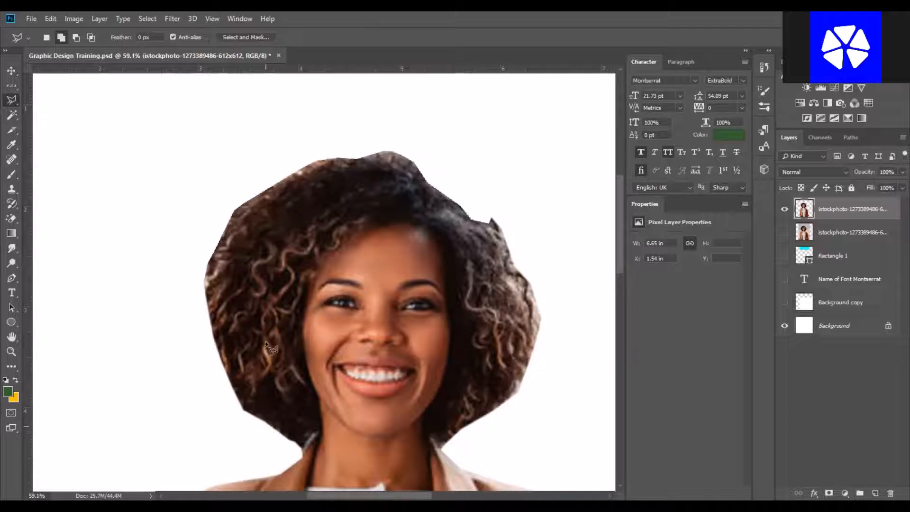
Lasso the leftover background along the right side of the hair with the Polygonal Lasso.
key("ctrl+shift+d")
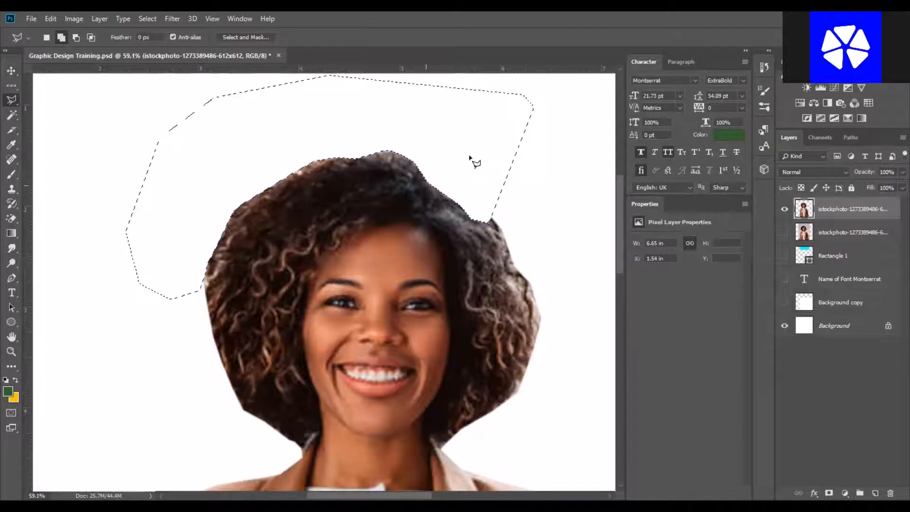
key("ctrl+d")
left_click(483, 169)
left_click(479, 201)
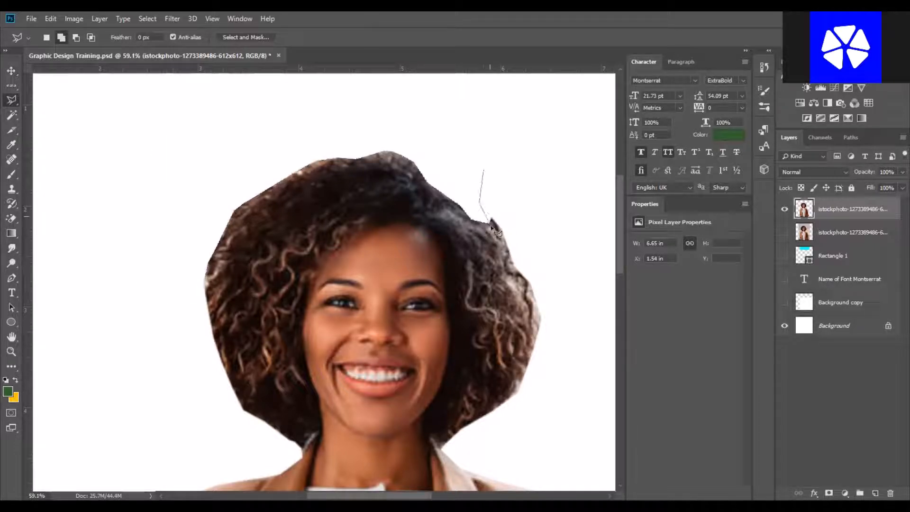
left_click(506, 263)
left_click(513, 288)
left_click(517, 312)
left_click(514, 330)
left_click(501, 365)
left_click(447, 440)
left_click(528, 462)
left_click(562, 433)
left_click(579, 353)
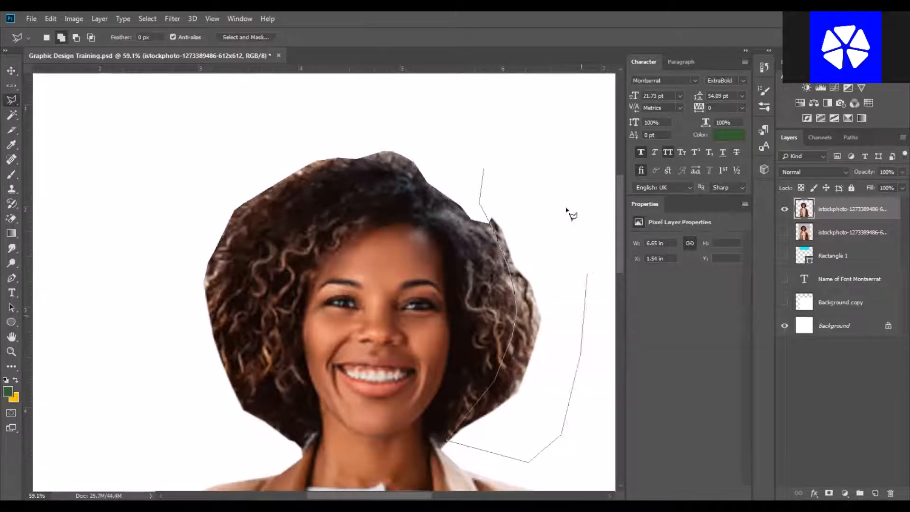
left_click(574, 218)
left_click(525, 165)
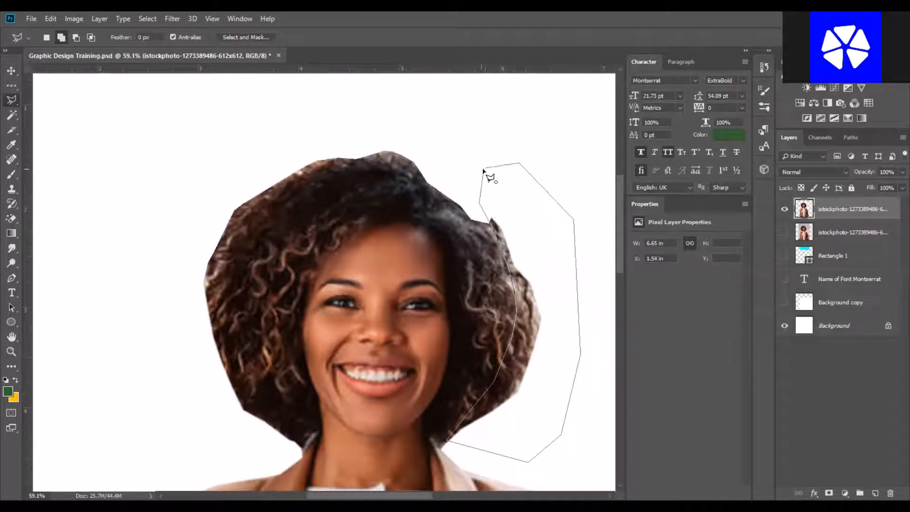
left_click(484, 170)
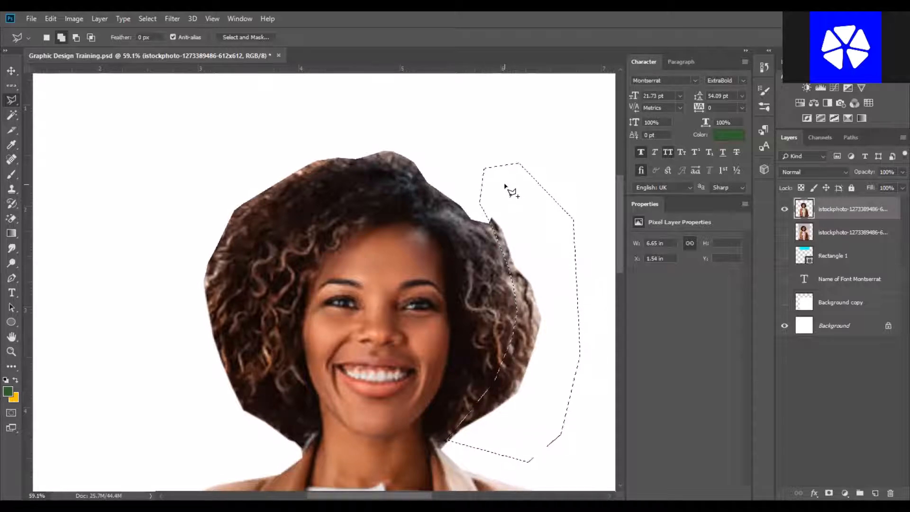
Feather the right-side selection, delete the leftover background, and deselect.
right_click(545, 215)
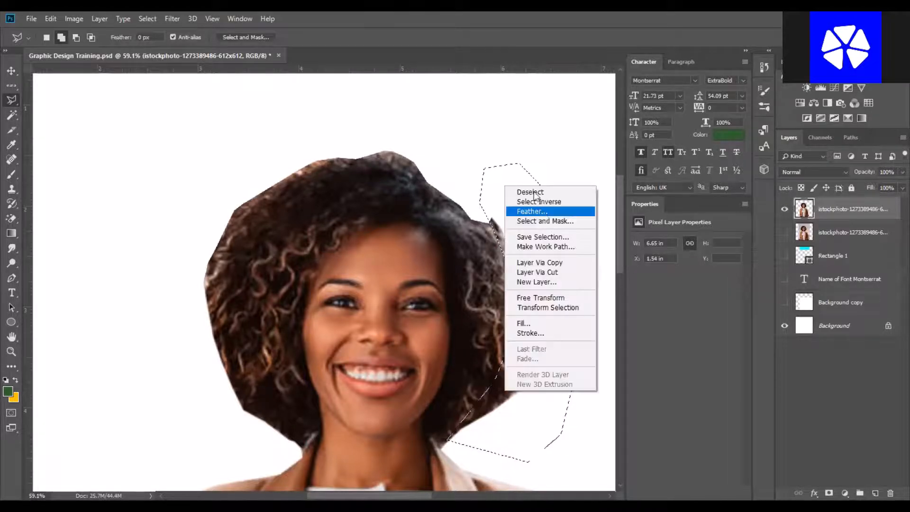
left_click(542, 211)
key("Return")
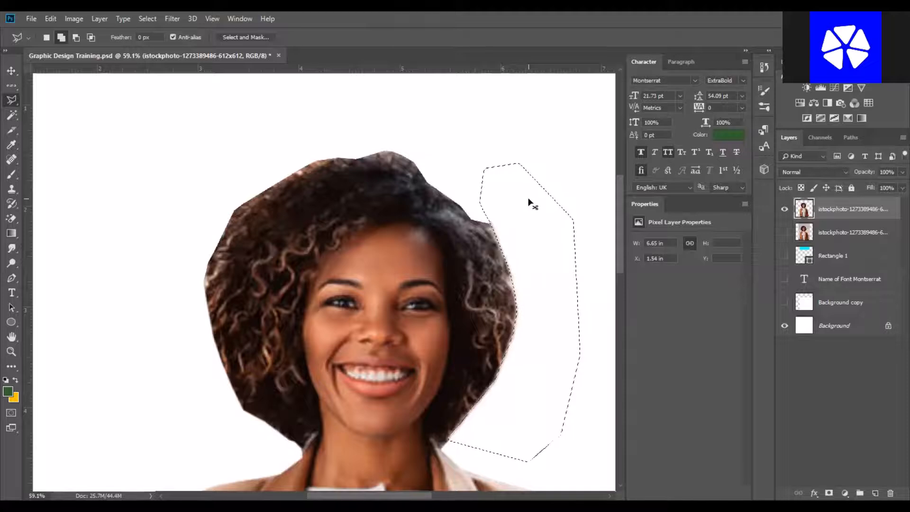
key("Delete")
key("ctrl+d")
Select the leftover strip along the top edge of the photo with the Polygonal Lasso, delete it, and deselect.
key("ctrl+0")
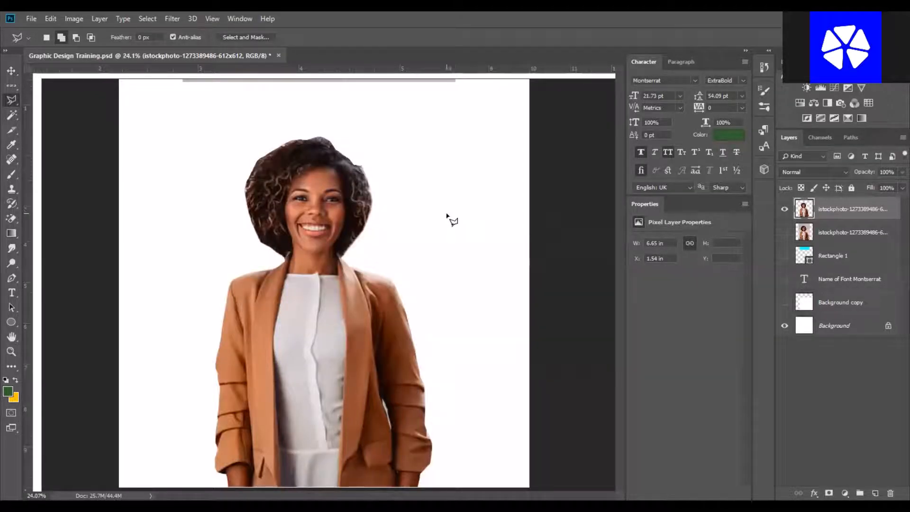
left_click(11, 70)
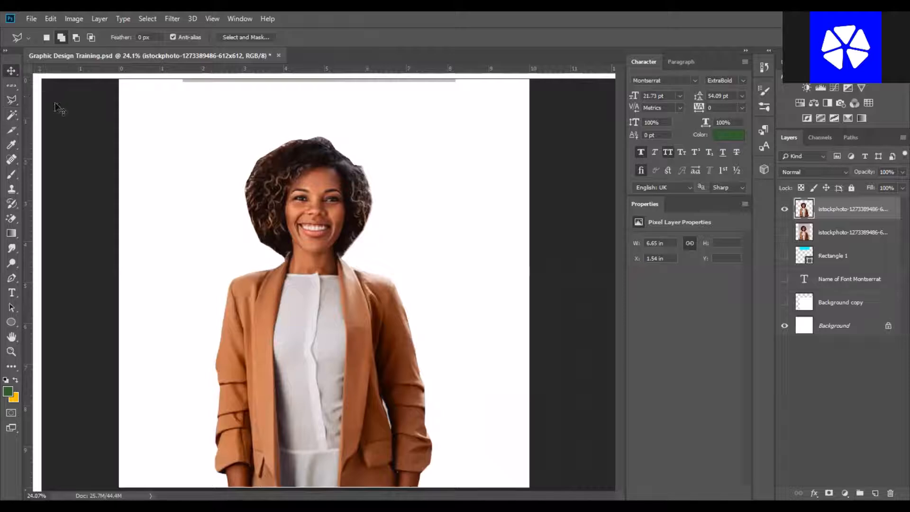
left_click(183, 145, "ctrl")
key("ctrl+minus")
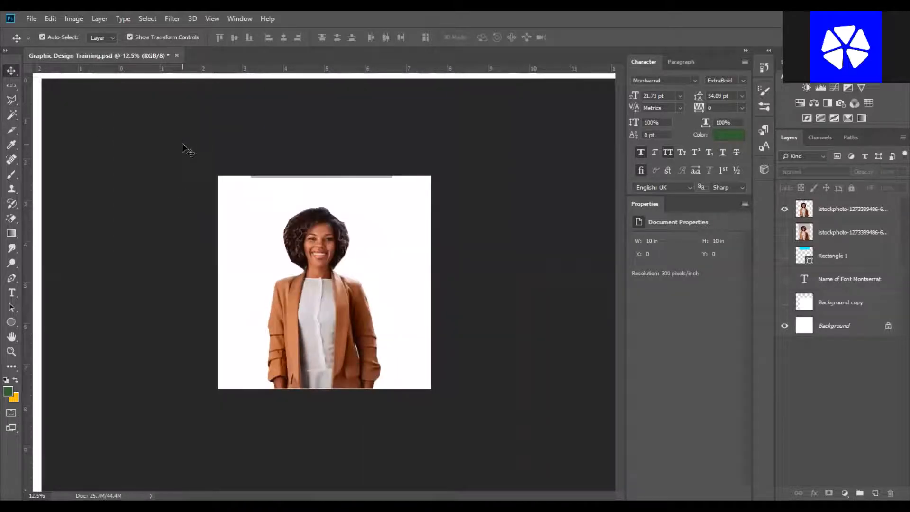
left_click(318, 293, "ctrl")
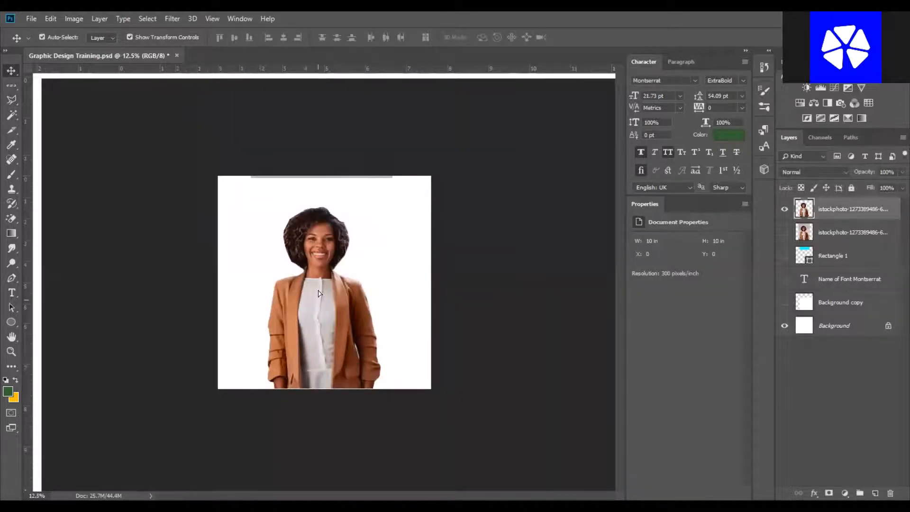
left_click(11, 100)
left_click(161, 128)
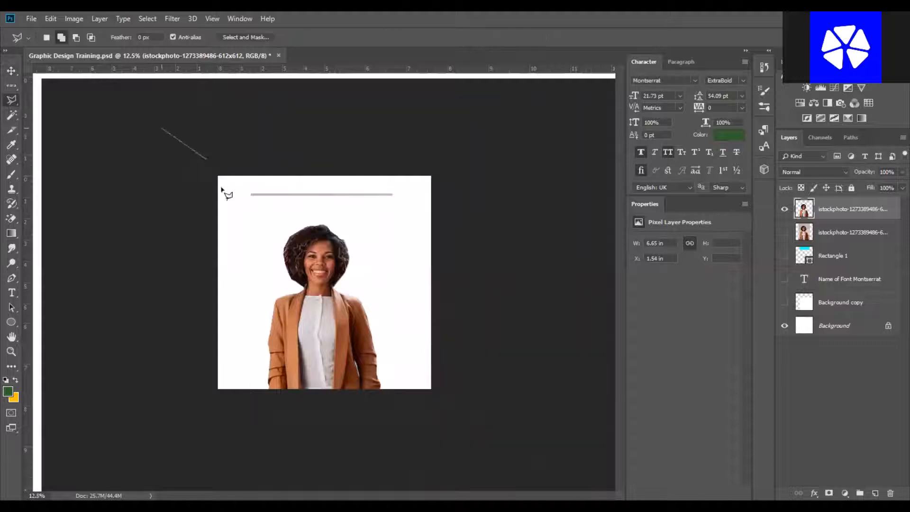
left_click(513, 214)
left_click(467, 142)
left_click(270, 109)
left_click(162, 102)
left_click(162, 127)
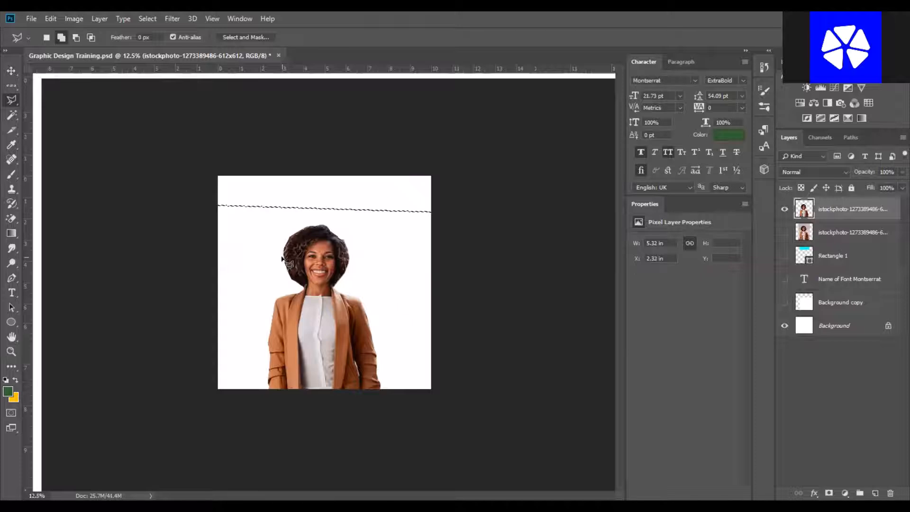
key("ctrl+d")
Show the original photo layer and hide the cut-out copy to compare them.
left_click(11, 71)
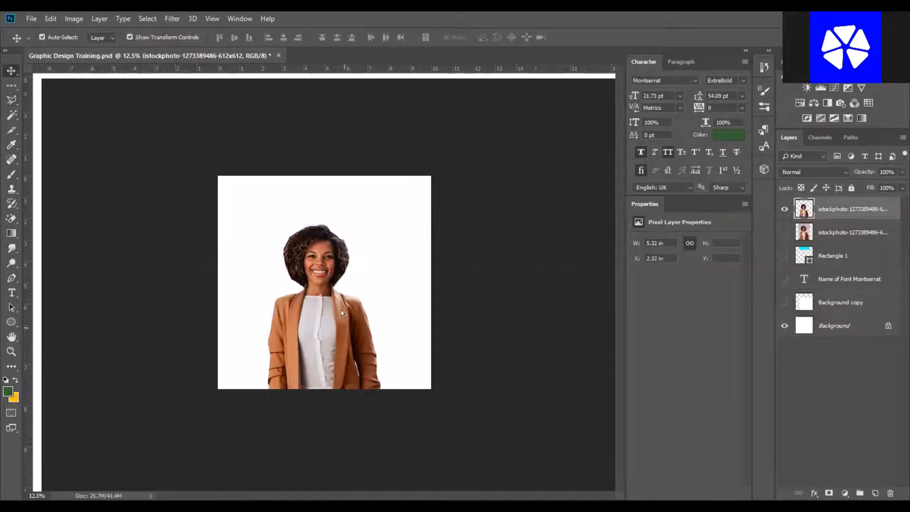
left_click(496, 315)
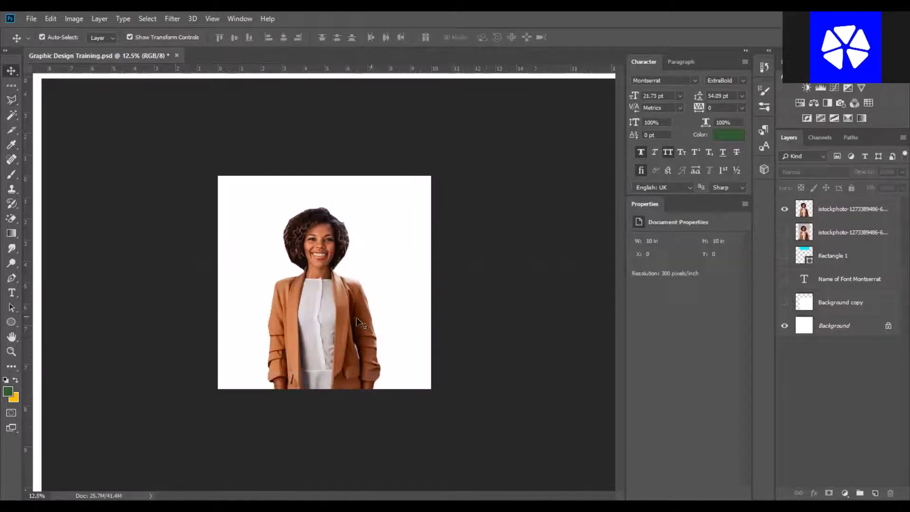
left_click(355, 318)
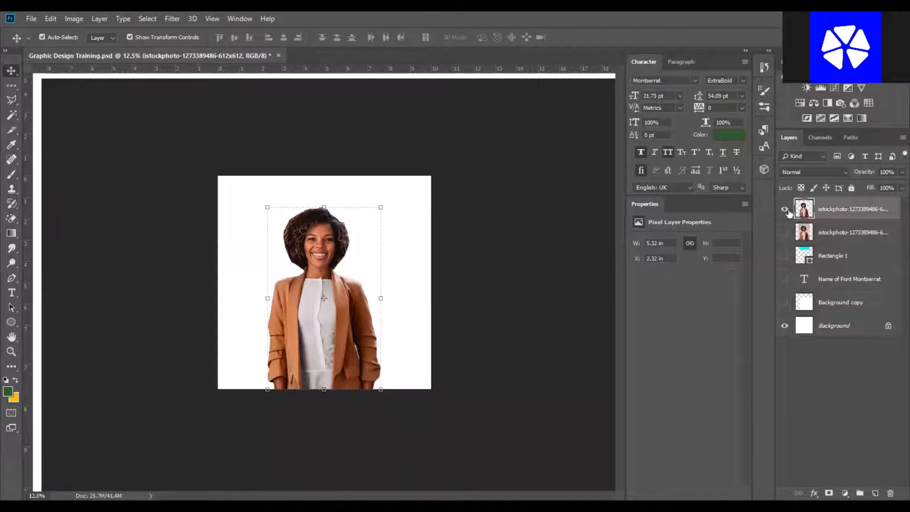
left_click(786, 233)
left_click(558, 259)
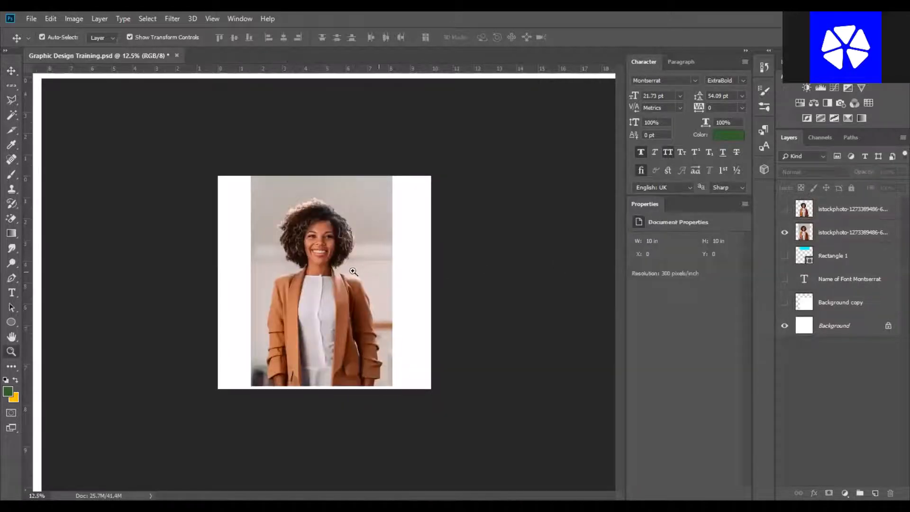
left_click(349, 269, "ctrl")
key("ctrl+minus")
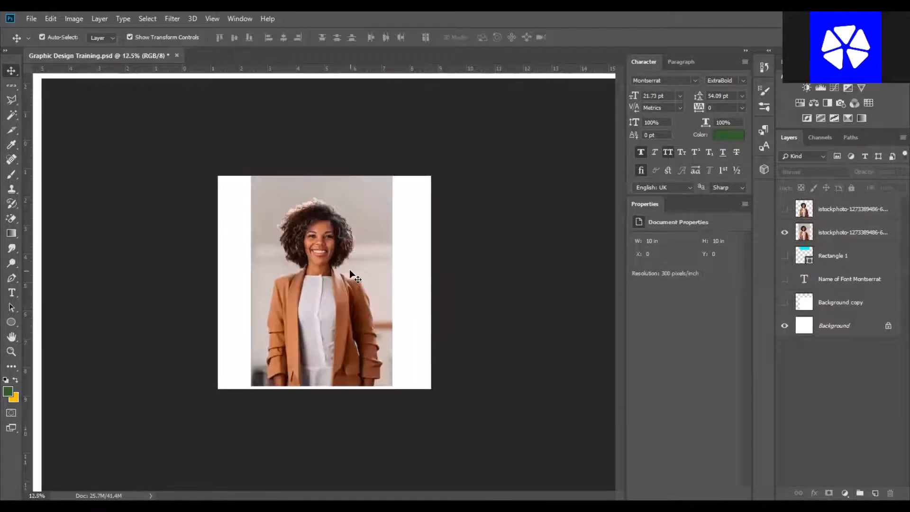
left_click(349, 269)
left_click(485, 227)
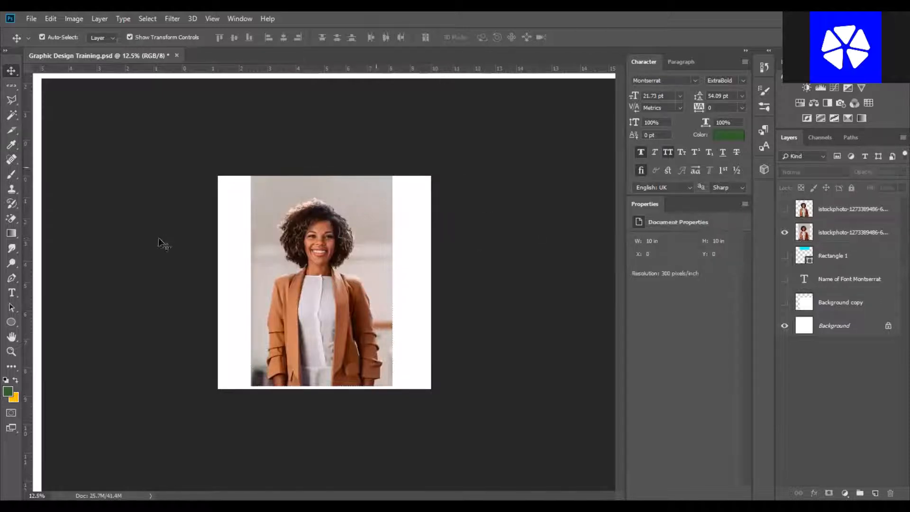
Move the photo layer down on the canvas.
left_click(343, 256)
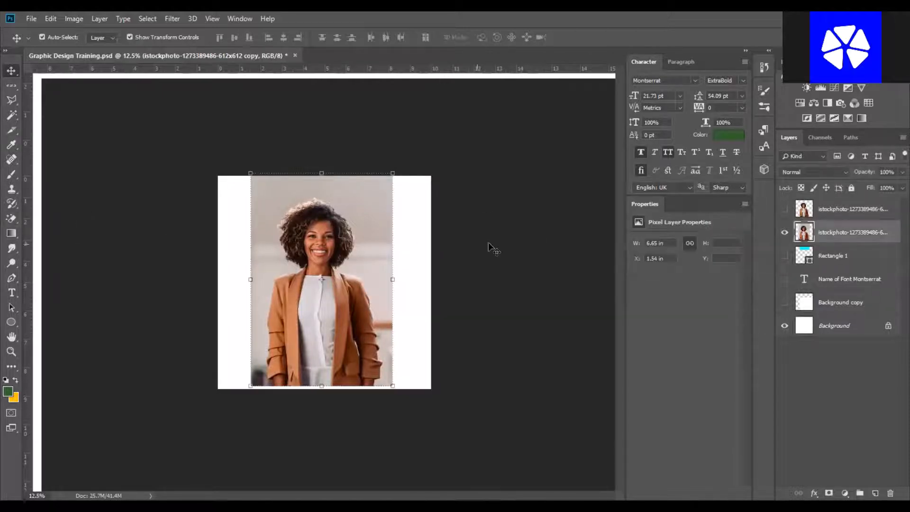
left_click(491, 246)
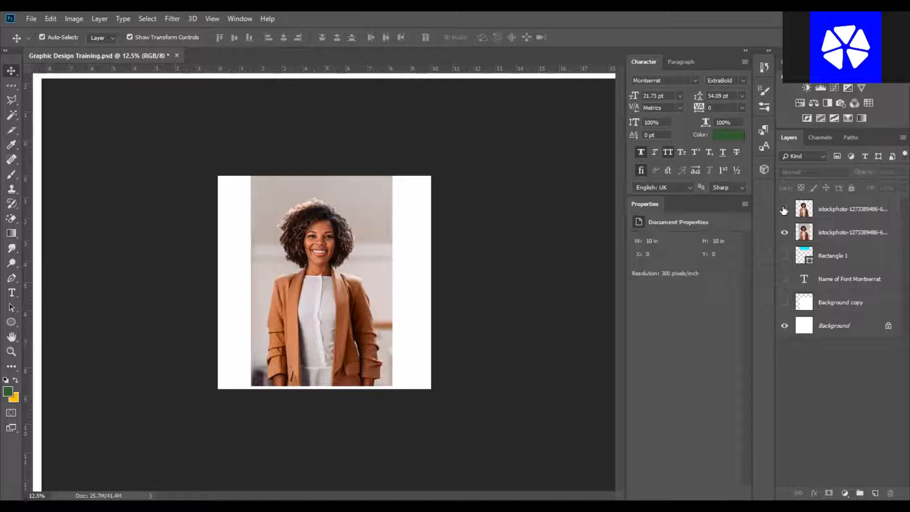
left_click(323, 243)
left_click(471, 210)
left_click(330, 236)
left_click_drag(330, 235, 333, 309)
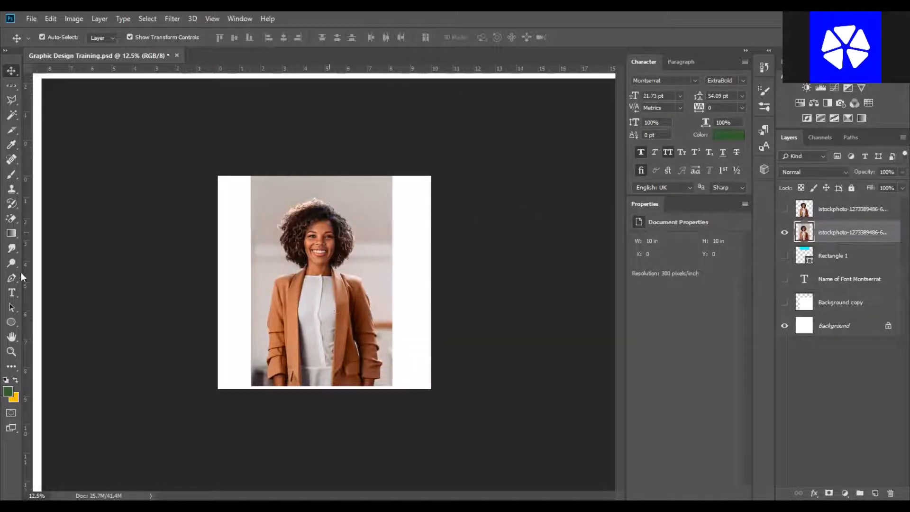
Add the text "REMOVE.BG" above the photo with the Type tool.
left_click(13, 293)
left_click(308, 207)
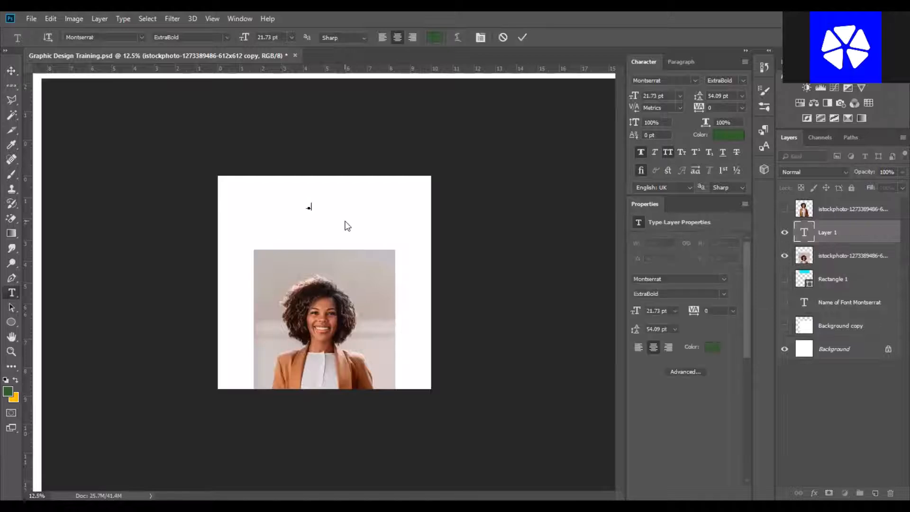
type("REMOVE.BG")
key("ctrl+a")
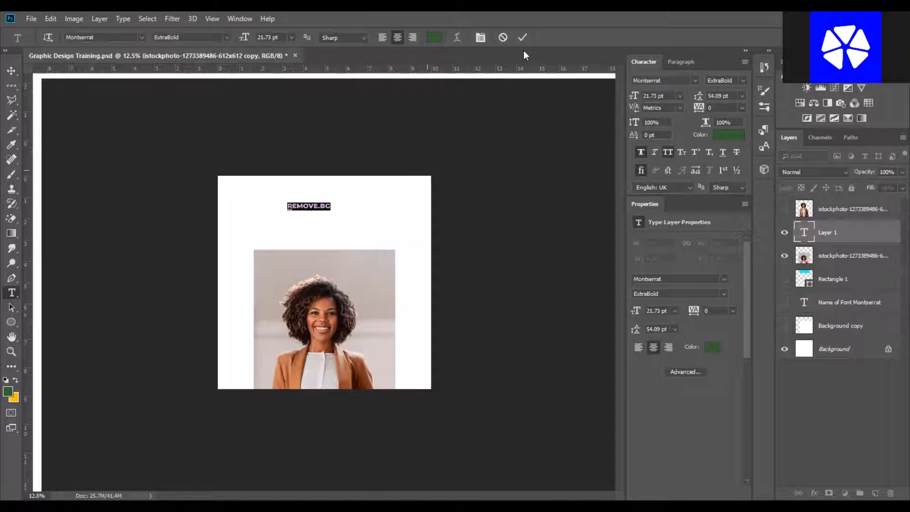
key("ctrl+Return")
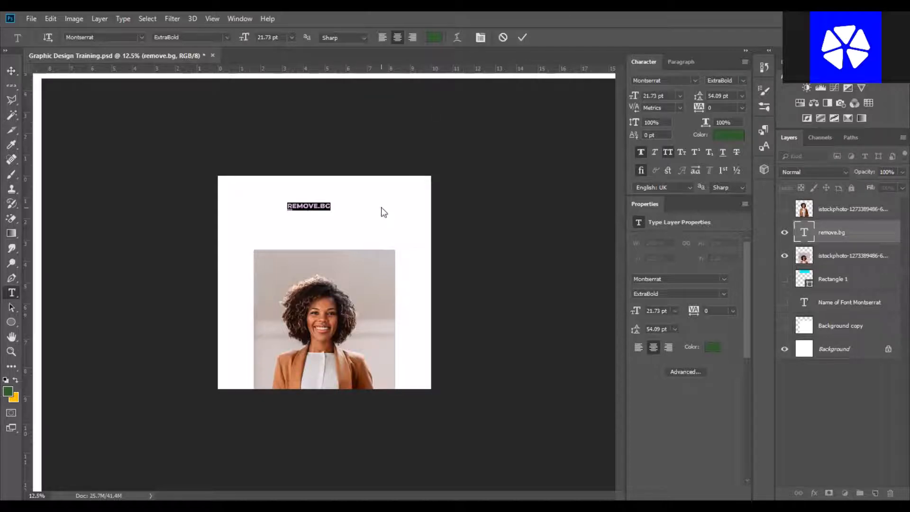
left_click(512, 80)
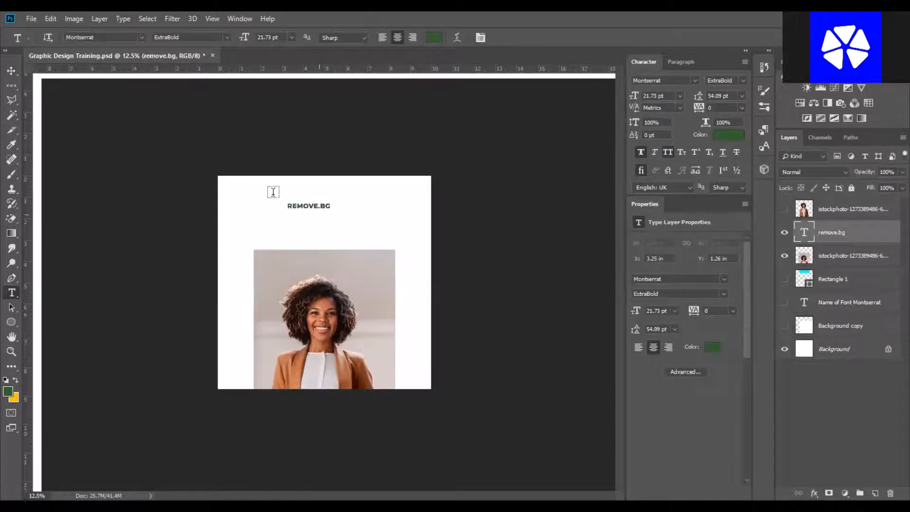
Move the REMOVE.BG text slightly lower on the canvas.
left_click(11, 73)
left_click(511, 209)
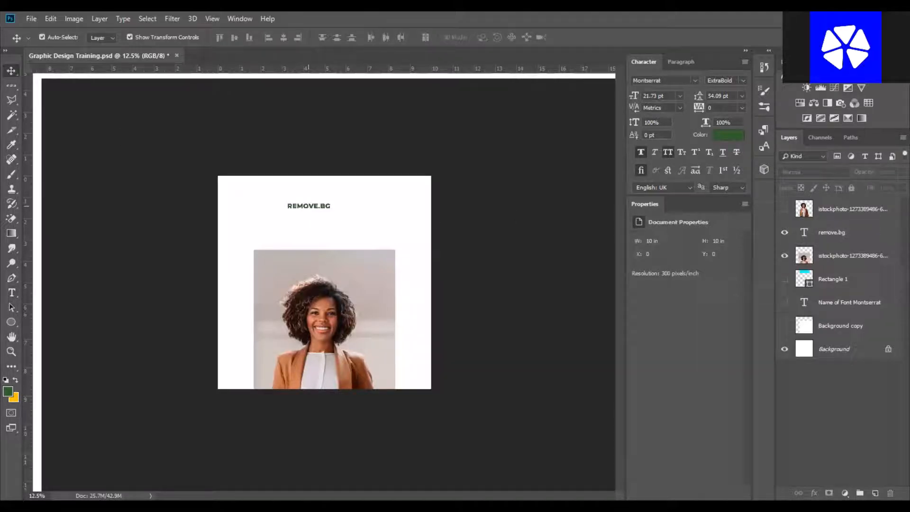
left_click_drag(309, 206, 308, 217)
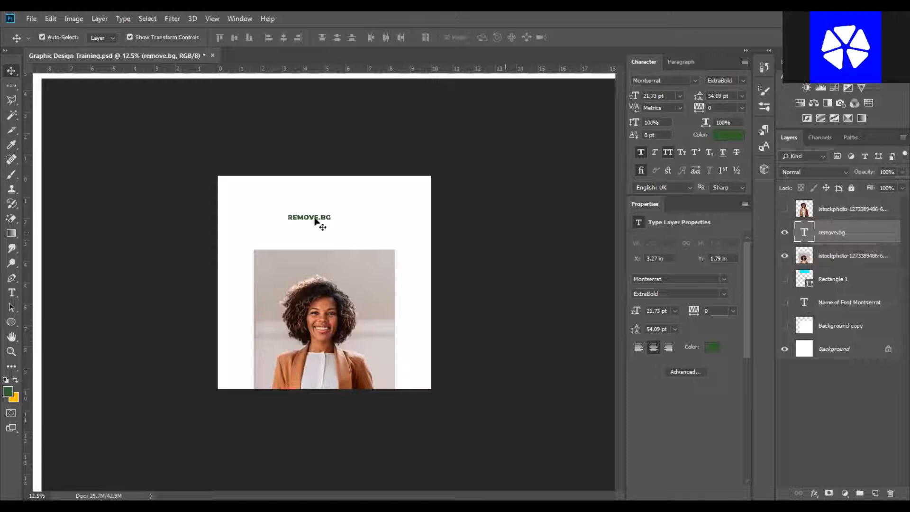
double_click(804, 233)
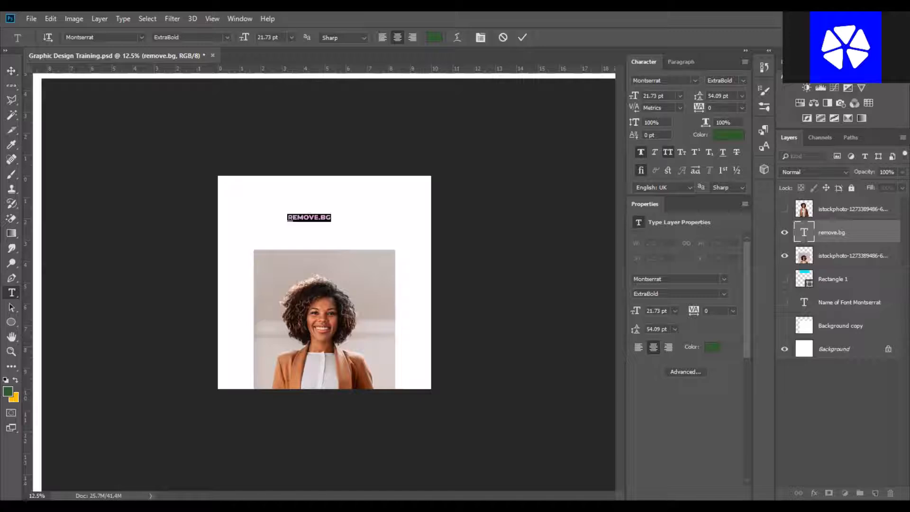
left_click(516, 37)
Delete the REMOVE.BG text layer and step back in history to restore the photo's original position.
key("v")
left_click(492, 321)
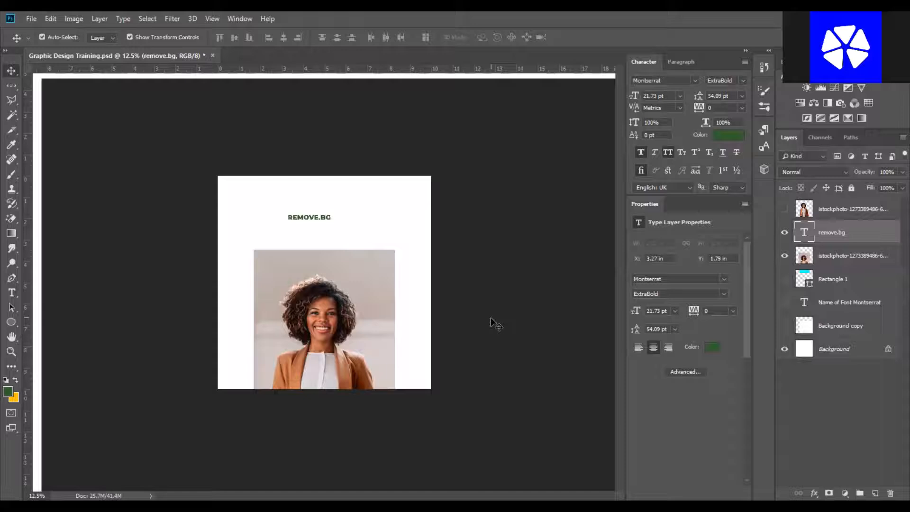
left_click(313, 219)
key("Delete")
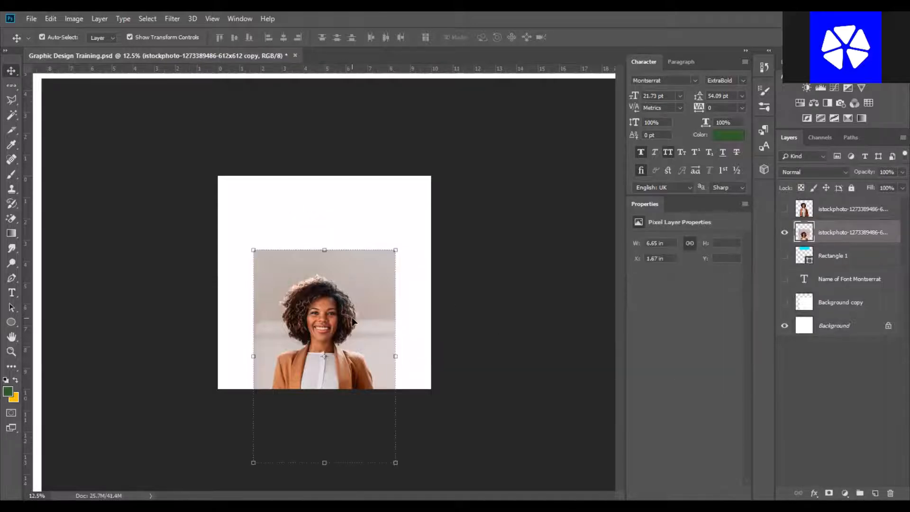
key("ctrl+alt+z")
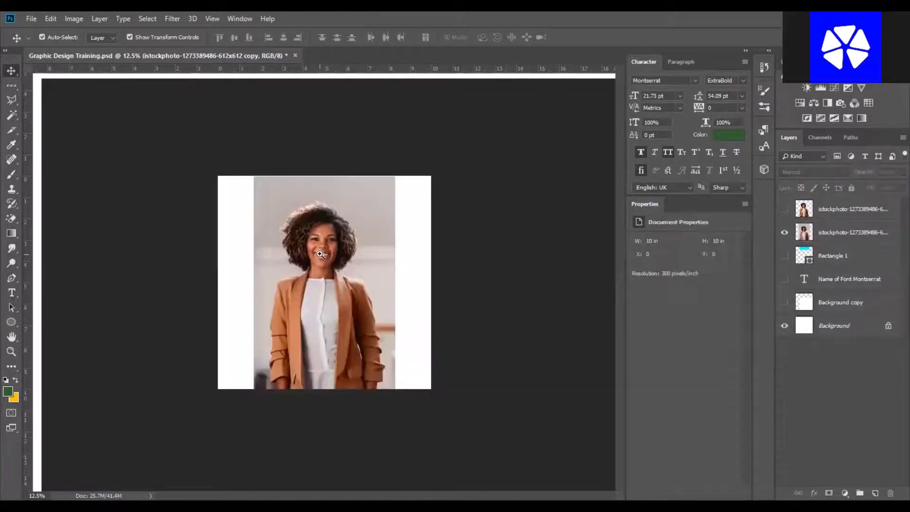
Zoom in on the photo with the Zoom tool and fit the canvas to the window.
key("z")
left_click(336, 261)
key("v")
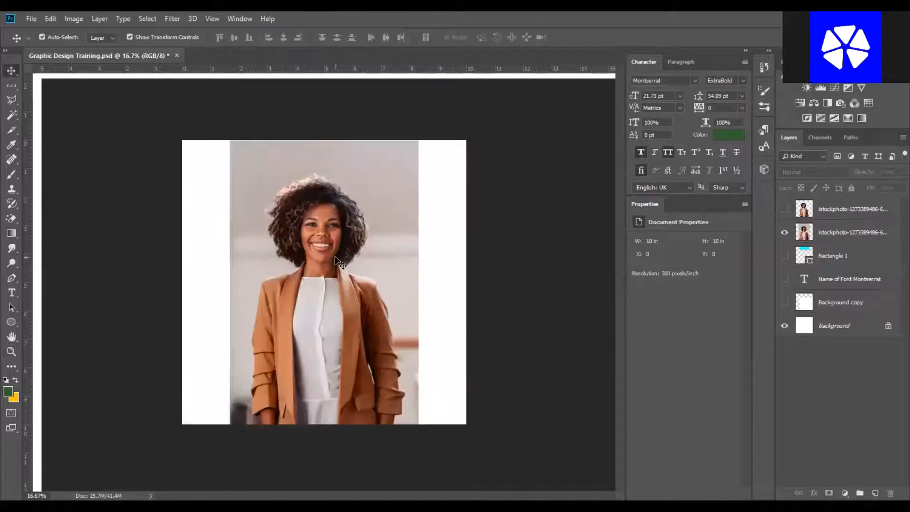
left_click(336, 258)
left_click(508, 266)
key("z")
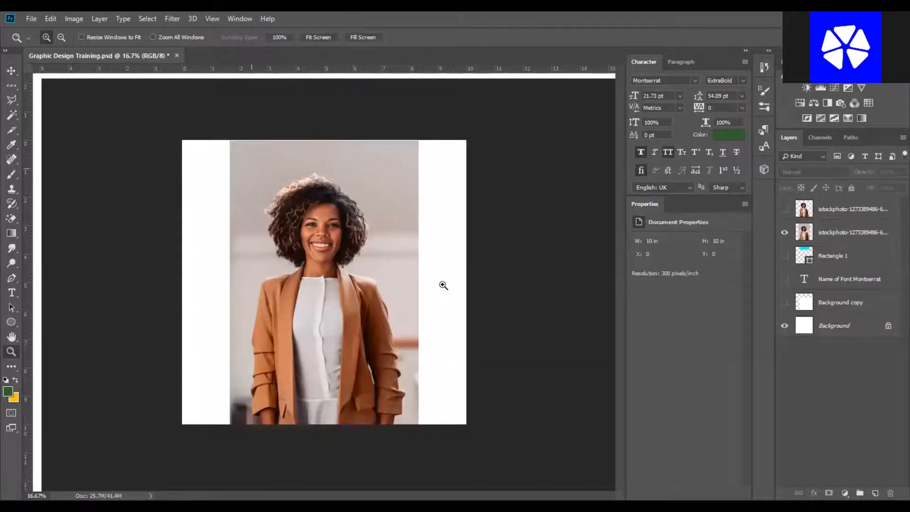
key("ctrl+0")
key("v")
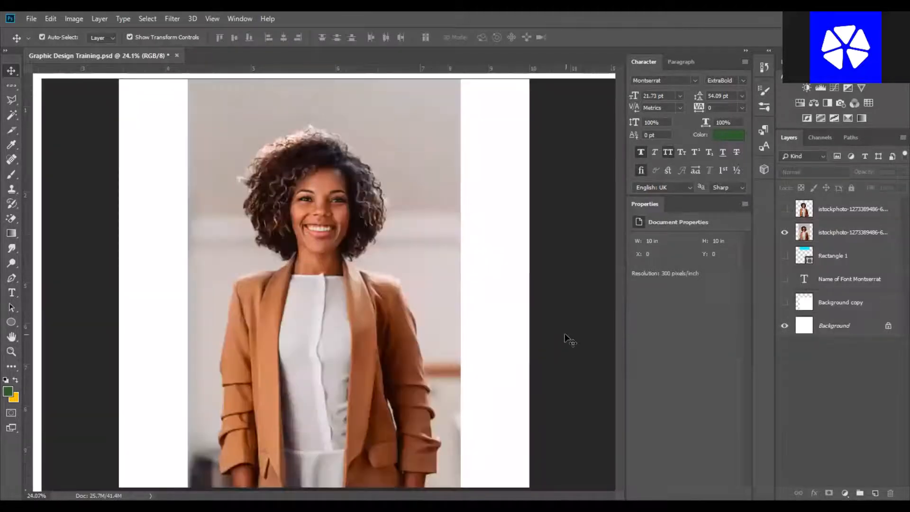
Switch to the Magnetic Lasso, select the original photo layer and duplicate it.
right_click(11, 99)
left_click(44, 125)
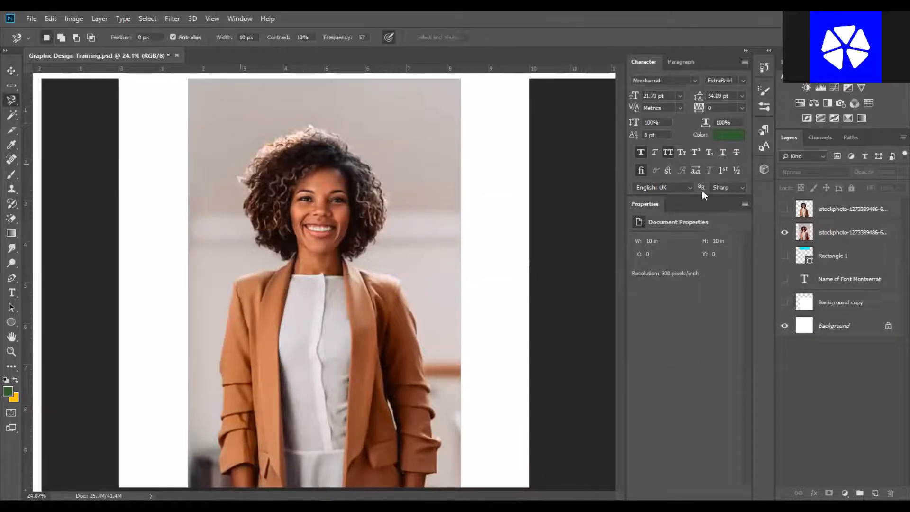
left_click(846, 217)
left_click(843, 236)
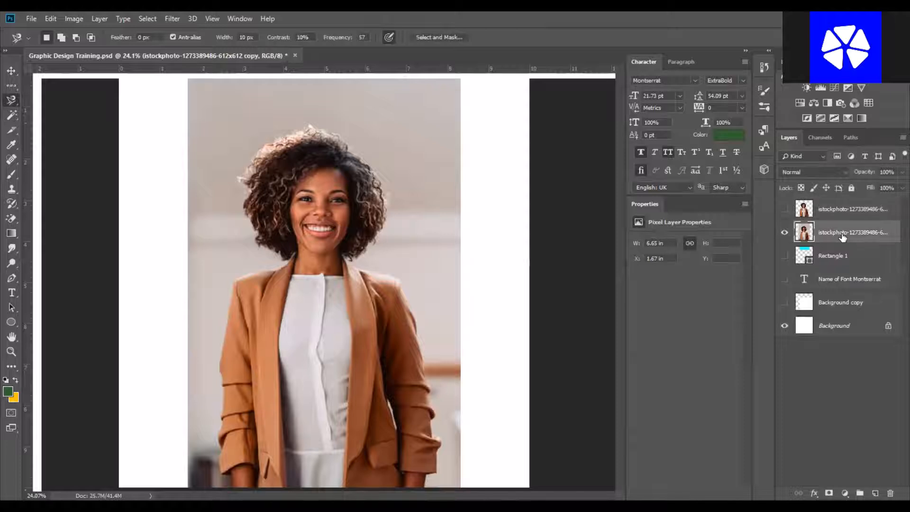
key("ctrl+j")
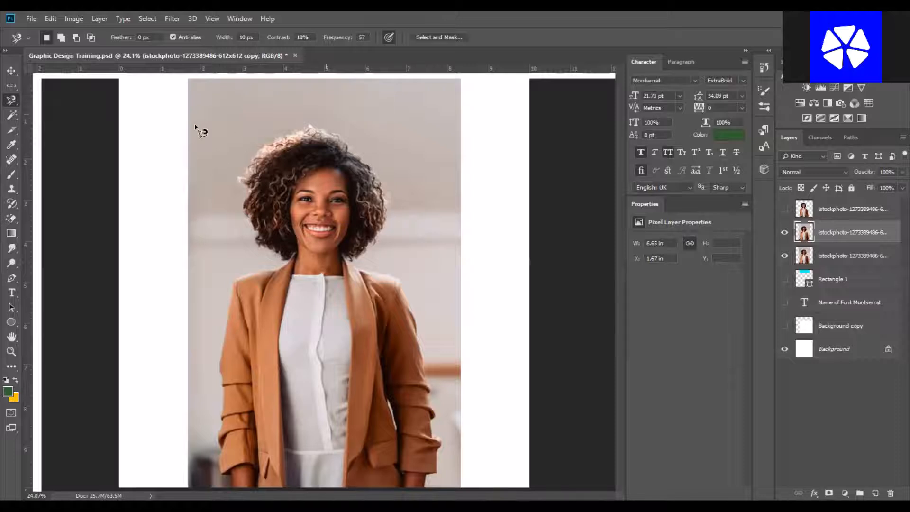
Trace the background around the hair and right shoulder with the Magnetic Lasso.
left_click(142, 123)
mouse_move(264, 146)
left_mouse_down()
mouse_move(322, 128)
mouse_move(377, 175)
mouse_move(383, 231)
mouse_move(370, 253)
mouse_move(348, 260)
mouse_move(354, 270)
mouse_move(394, 276)
mouse_move(410, 297)
mouse_move(438, 471)
mouse_move(431, 475)
mouse_move(563, 461)
mouse_move(603, 306)
mouse_move(572, 157)
mouse_move(512, 100)
mouse_move(370, 74)
mouse_move(294, 76)
mouse_move(192, 87)
mouse_move(147, 122)
left_mouse_up()
left_click(148, 122)
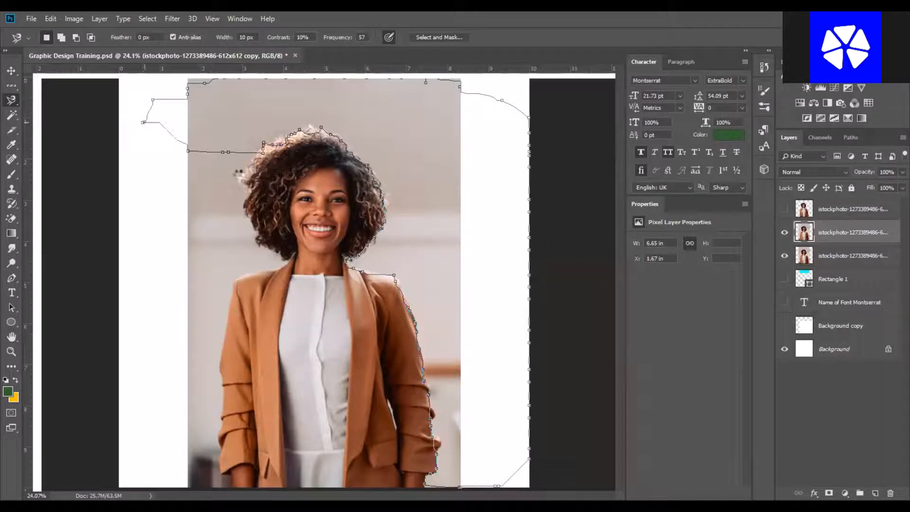
Feather the selection by 5 pixels, delete the background, hide the underlying photo layer, and deselect.
right_click(463, 170)
left_click(490, 200)
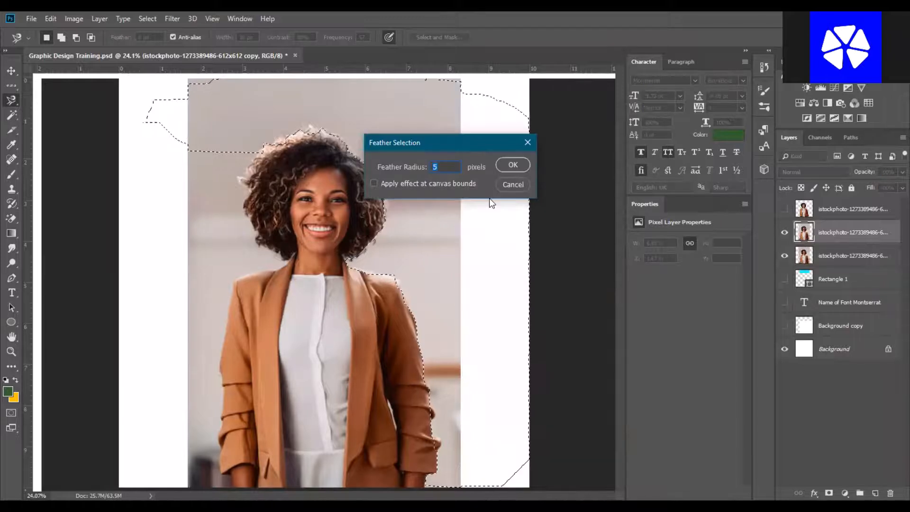
key("Return")
key("Delete")
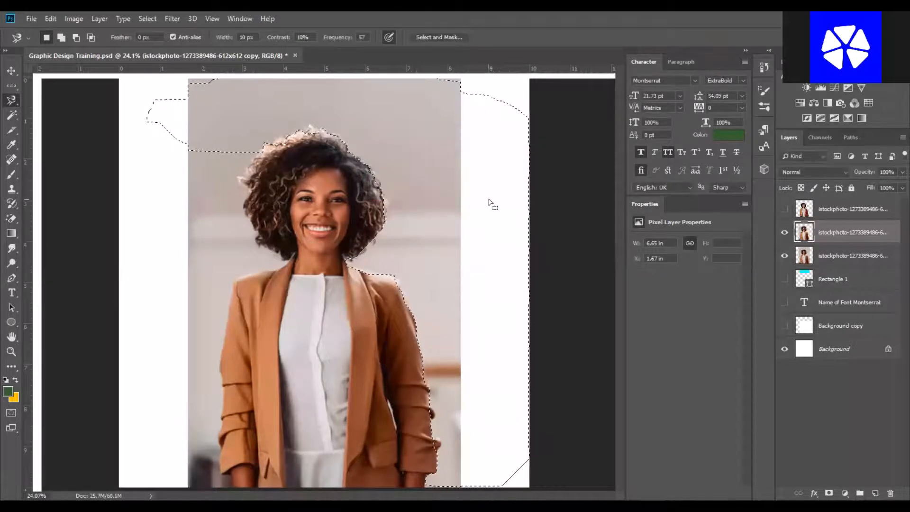
left_click(784, 256)
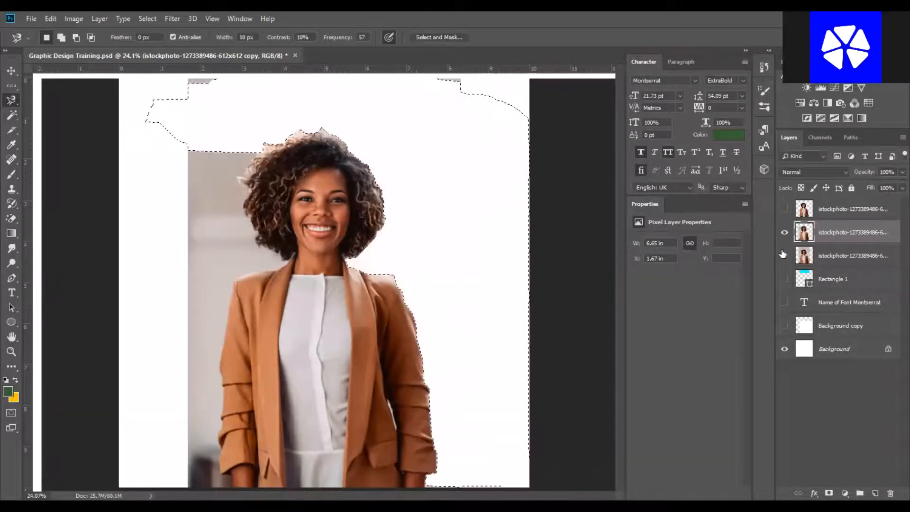
key("ctrl+d")
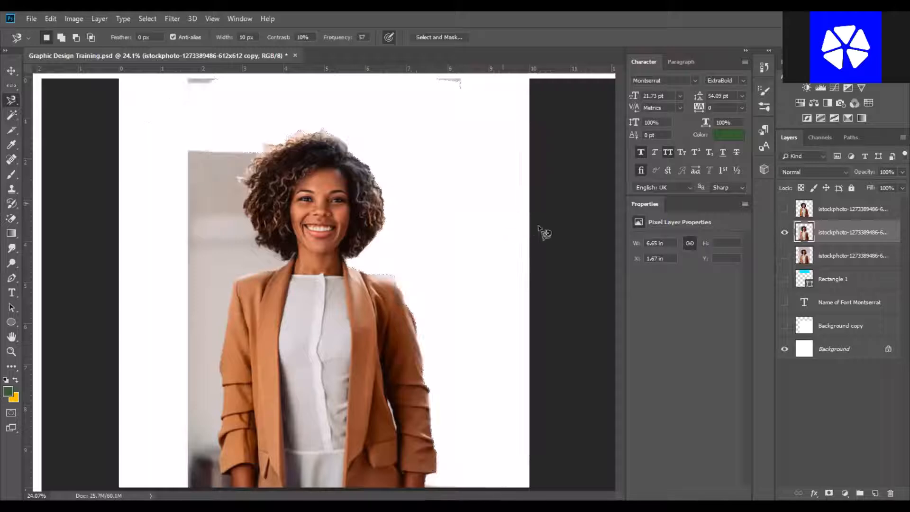
Lasso the leftover background along the left side, feather it by 5 pixels, delete it, and deselect.
left_click(209, 125)
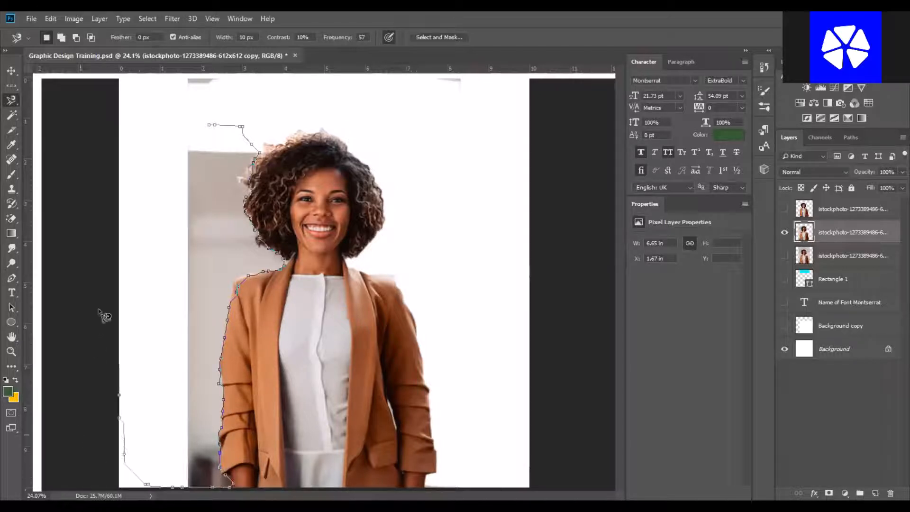
left_click(212, 127)
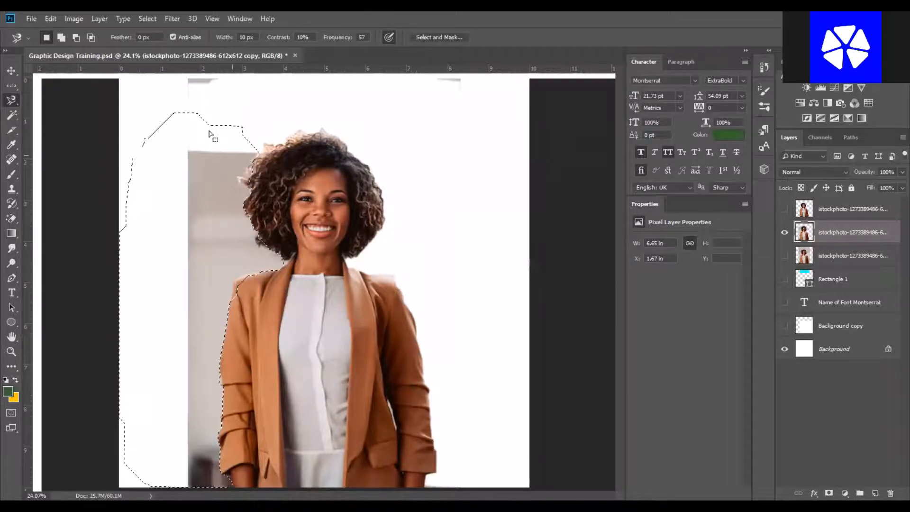
right_click(226, 195)
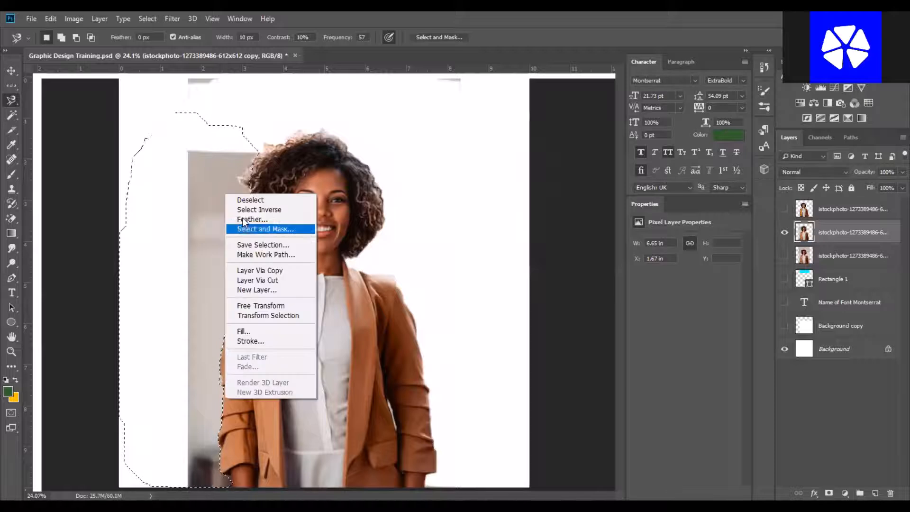
left_click(243, 220)
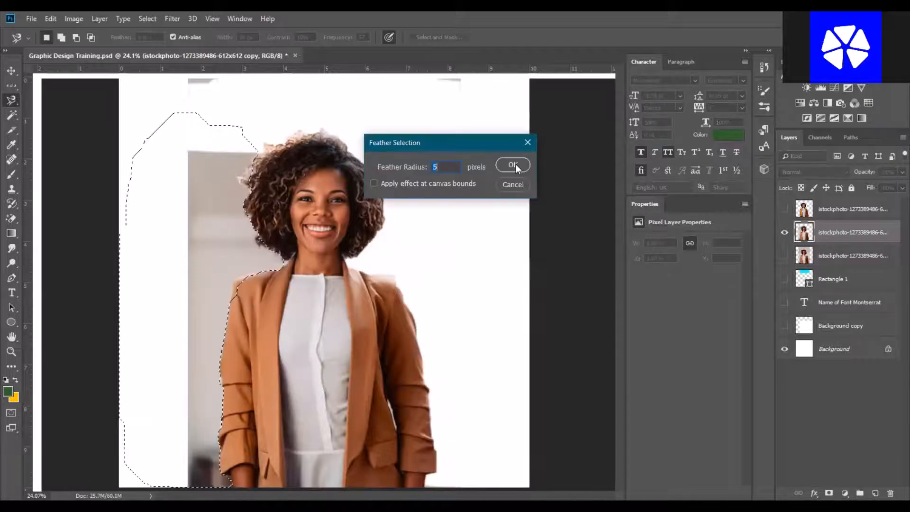
left_click(515, 164)
key("Delete")
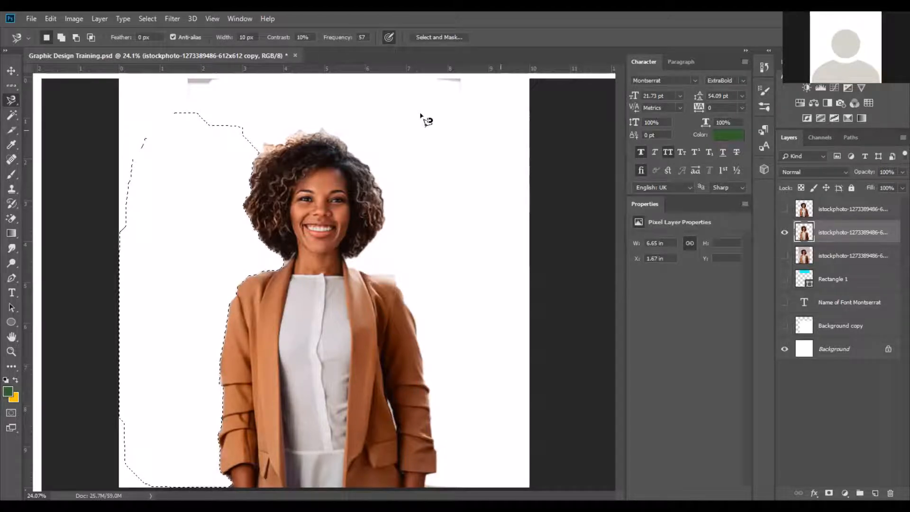
key("ctrl+d")
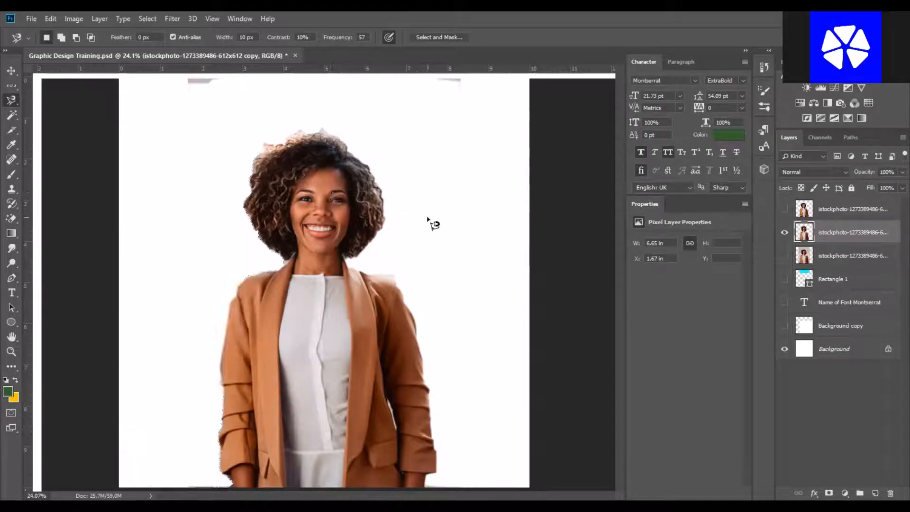
Shift the cut-out layer slightly down and select the leftover strip along the top edge with the Polygonal Lasso.
left_click(12, 71)
left_click_drag(310, 188, 312, 192)
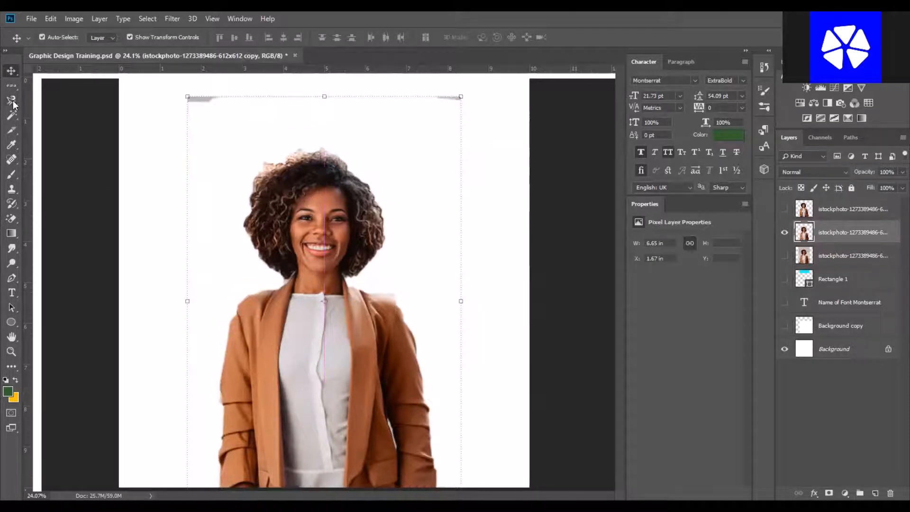
right_click(11, 100)
left_click(53, 113)
left_click(81, 93)
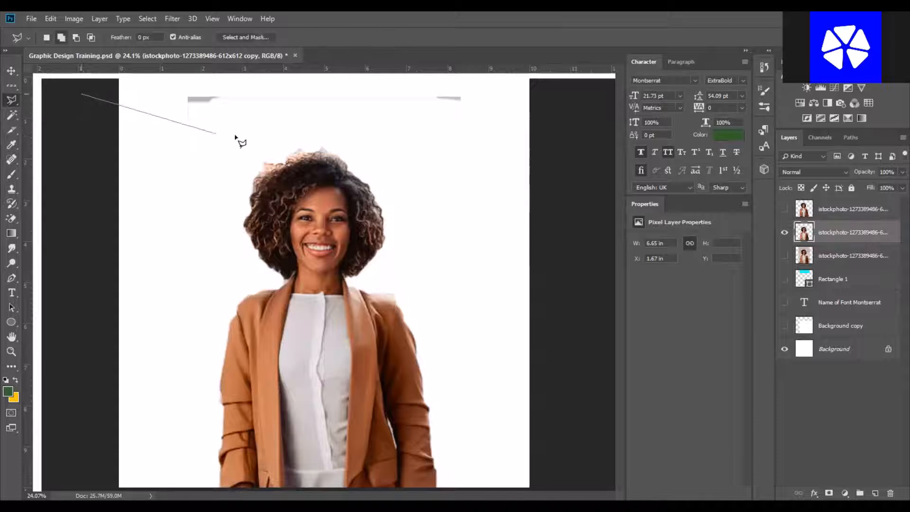
left_click(235, 134)
left_click(554, 137)
left_click(512, 94)
left_click(385, 78)
left_click(265, 78)
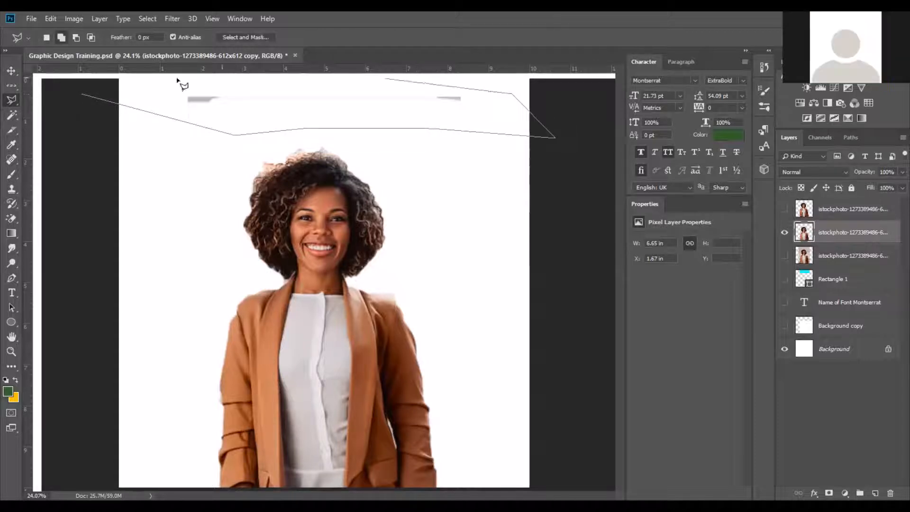
left_click(80, 95)
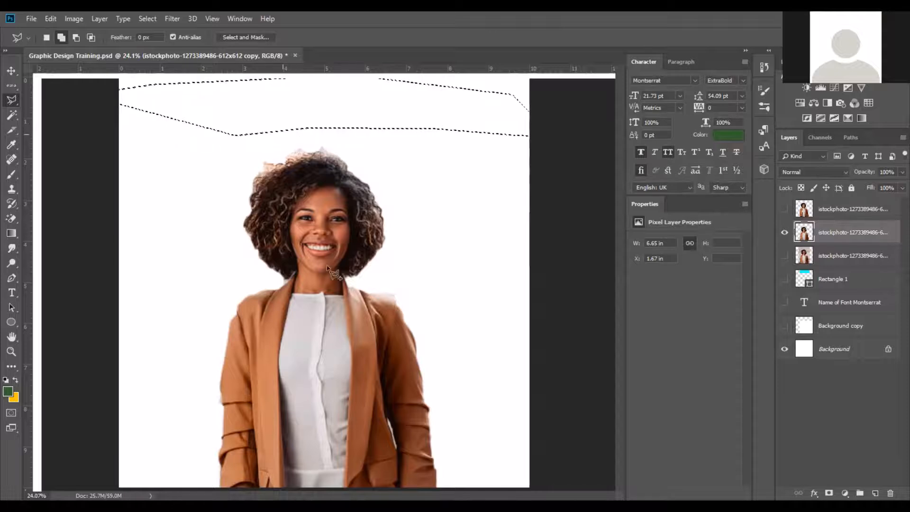
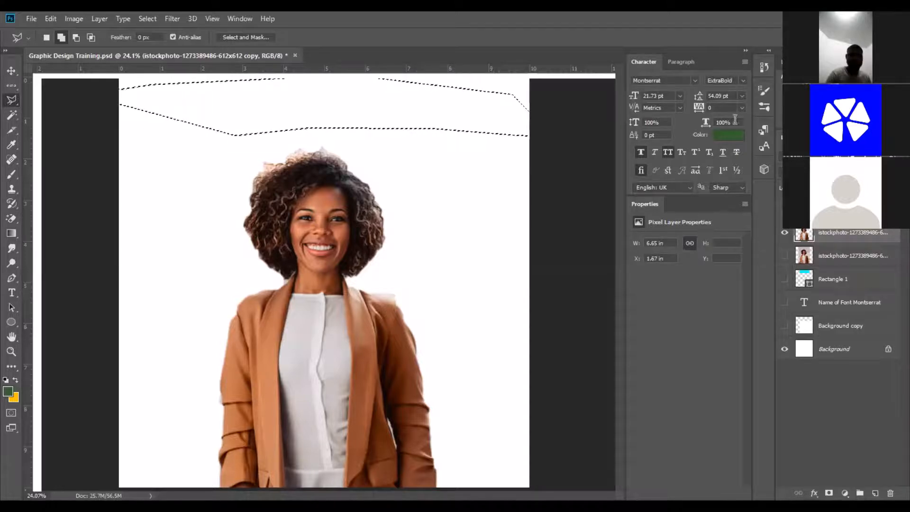
Deselect and reposition the cut-out layer slightly upward on the canvas with the Move tool.
key("ctrl+d")
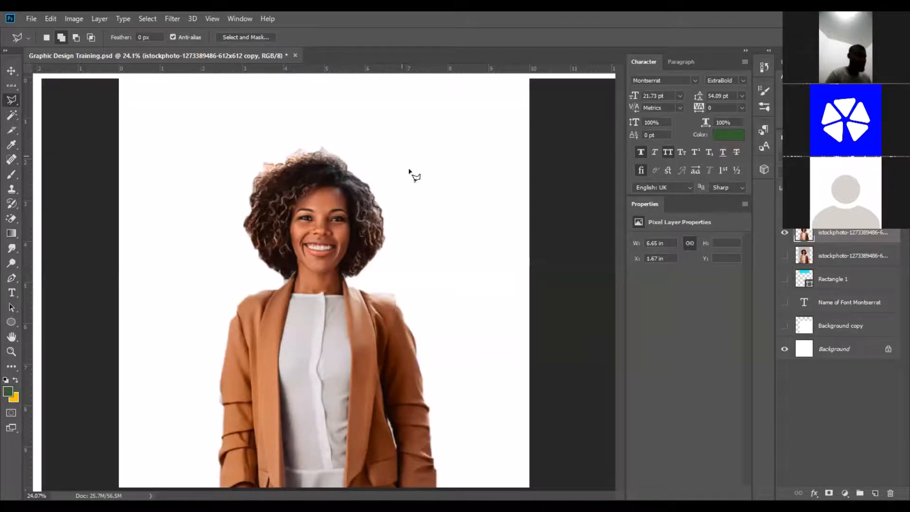
left_click(12, 70)
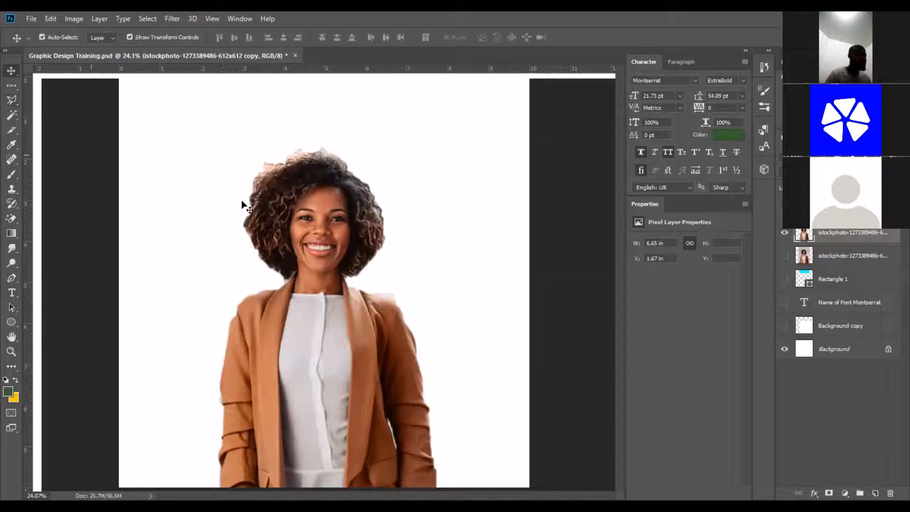
left_click_drag(243, 205, 338, 189)
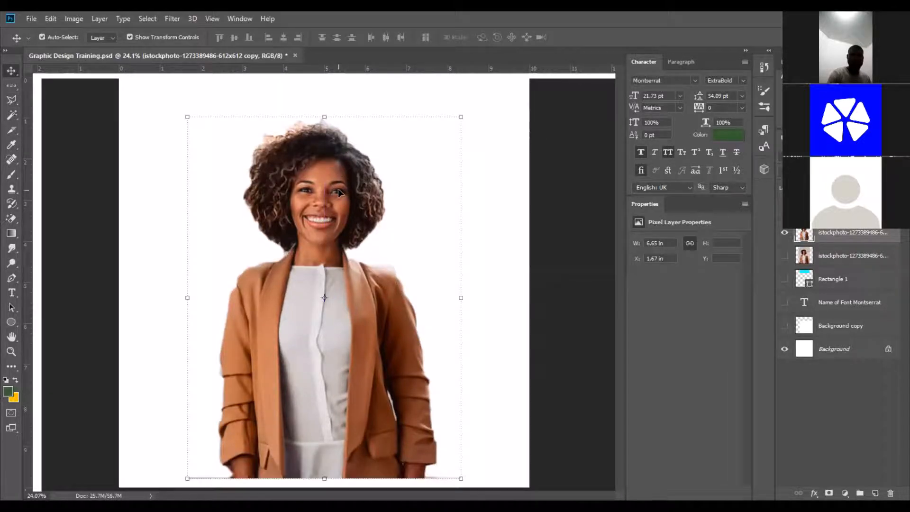
left_click(556, 213)
left_click(336, 175)
left_click_drag(336, 178, 336, 187)
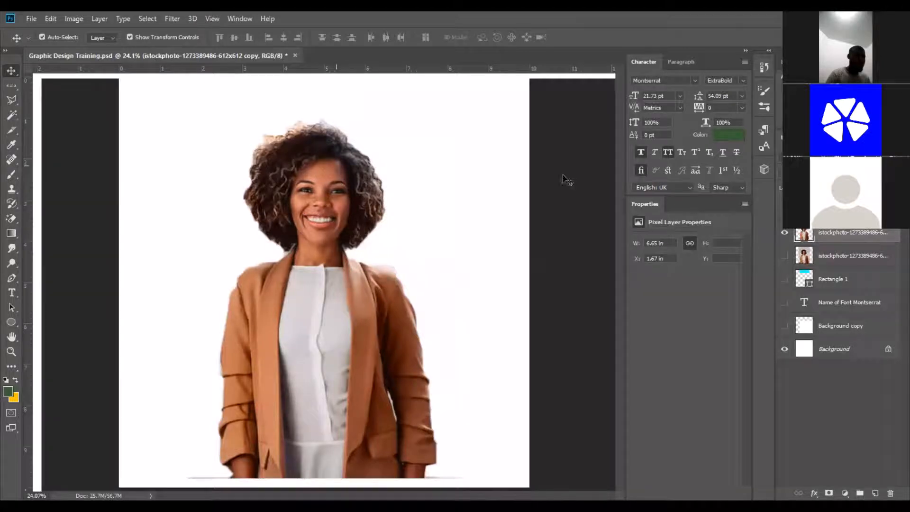
left_click(562, 176)
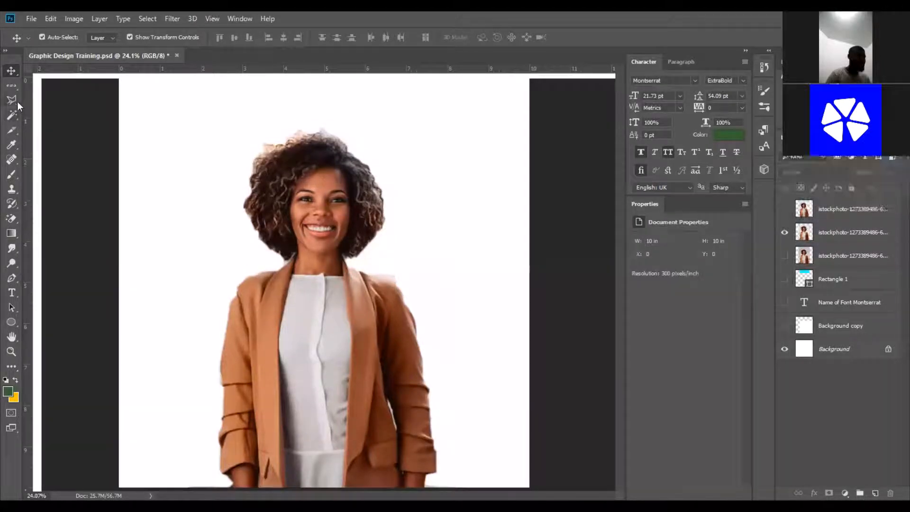
Duplicate the original photo layer, hide the earlier cut-out layer, and show the new copy.
left_click(14, 101)
left_click(12, 116)
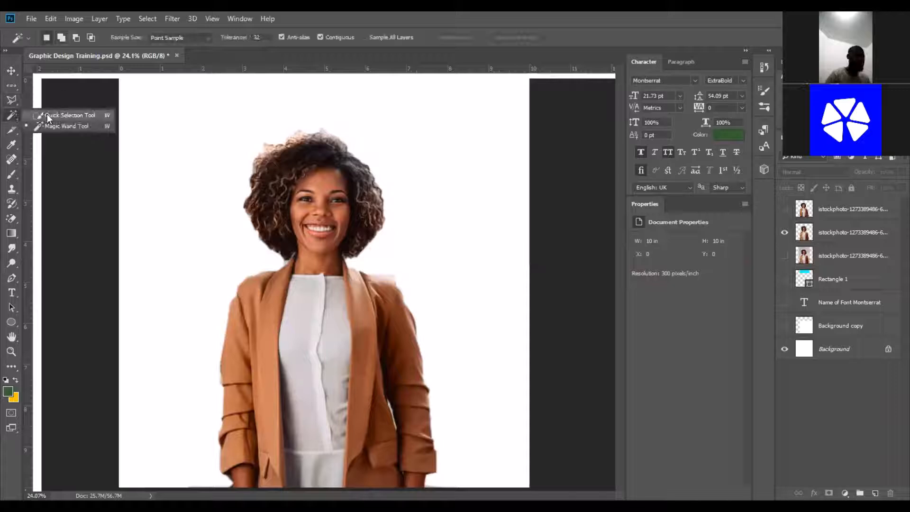
left_click(49, 116)
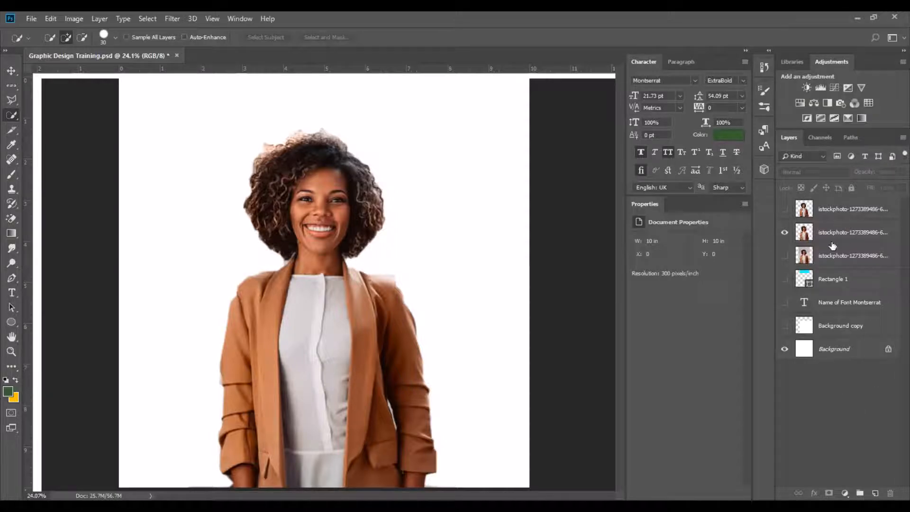
left_click(850, 256)
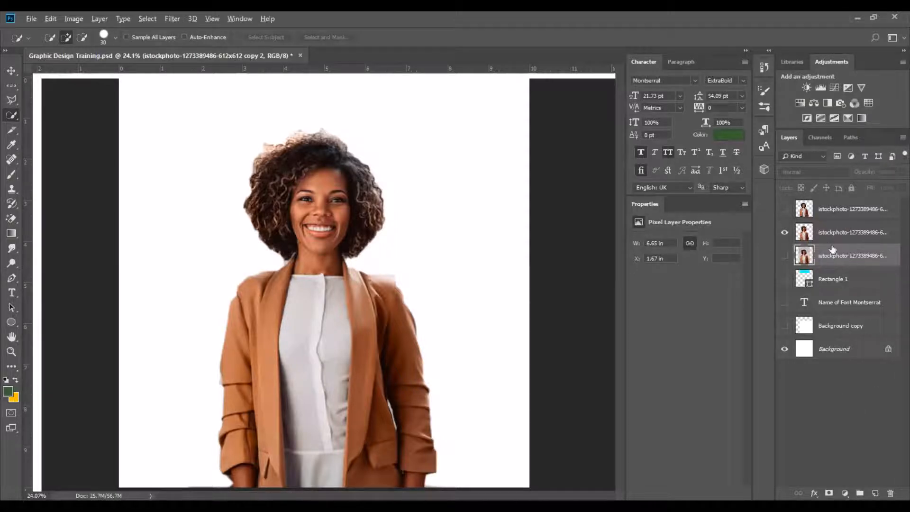
key("ctrl+j")
left_click(785, 233)
left_click(785, 279)
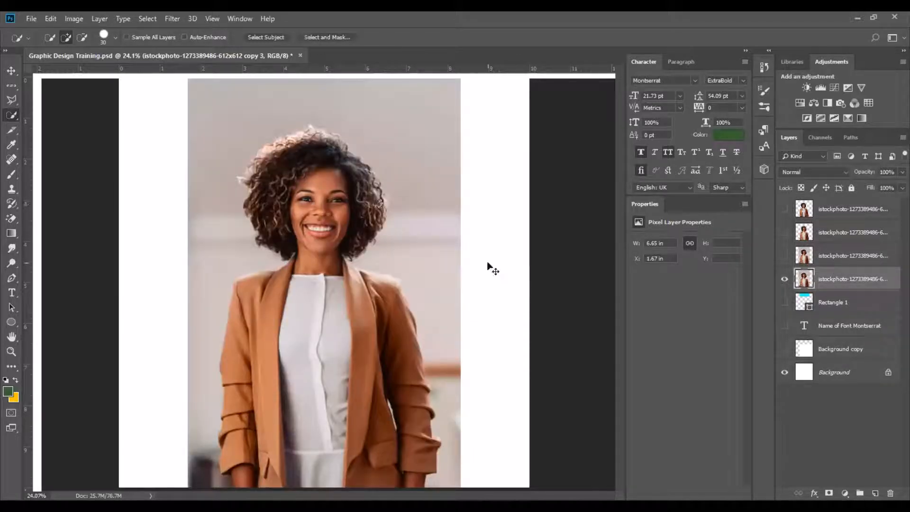
Select the background above and right of the person with Quick Selection, subtracting the over-selected shoulder area.
left_click(12, 71)
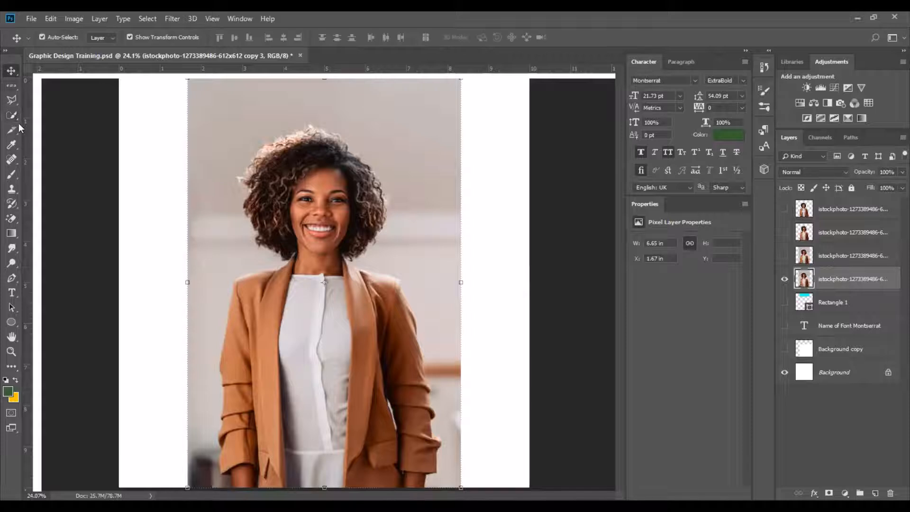
left_click(11, 116)
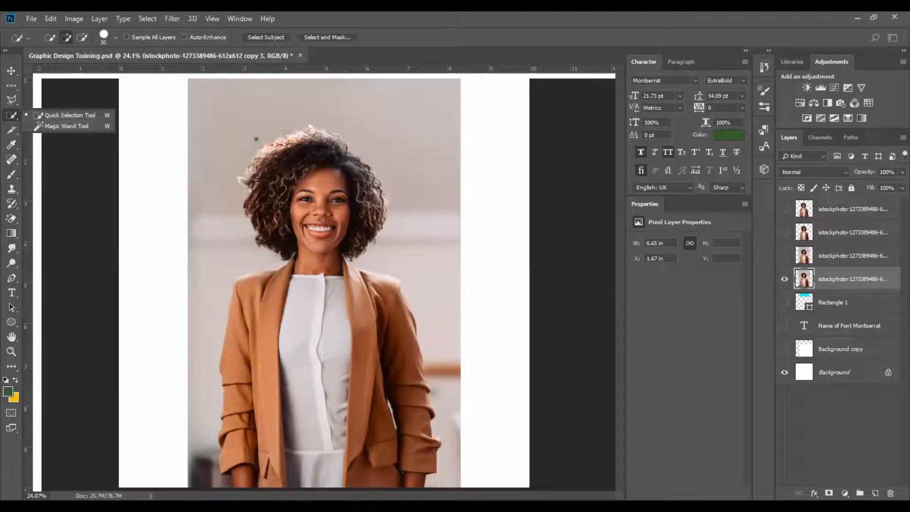
left_click(338, 125)
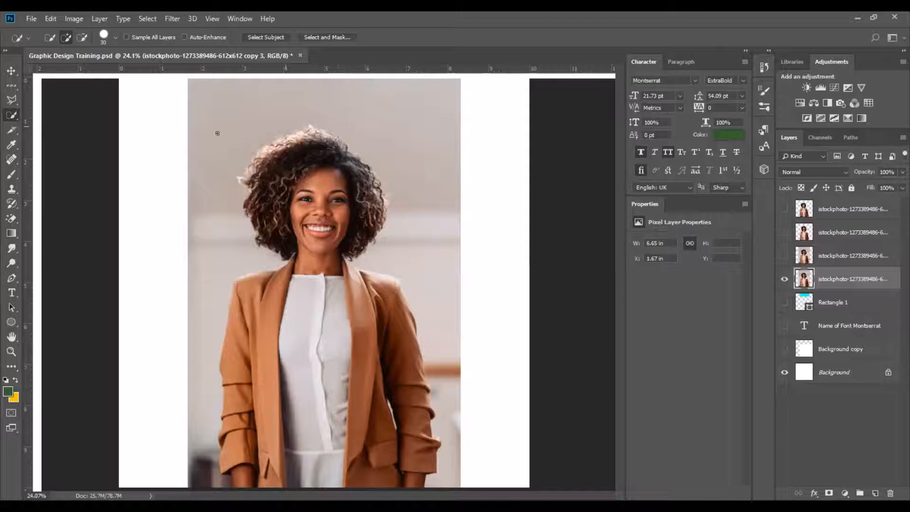
mouse_move(217, 134)
left_mouse_down()
mouse_move(251, 146)
mouse_move(332, 119)
mouse_move(364, 124)
mouse_move(397, 214)
mouse_move(400, 270)
mouse_move(382, 262)
left_mouse_up()
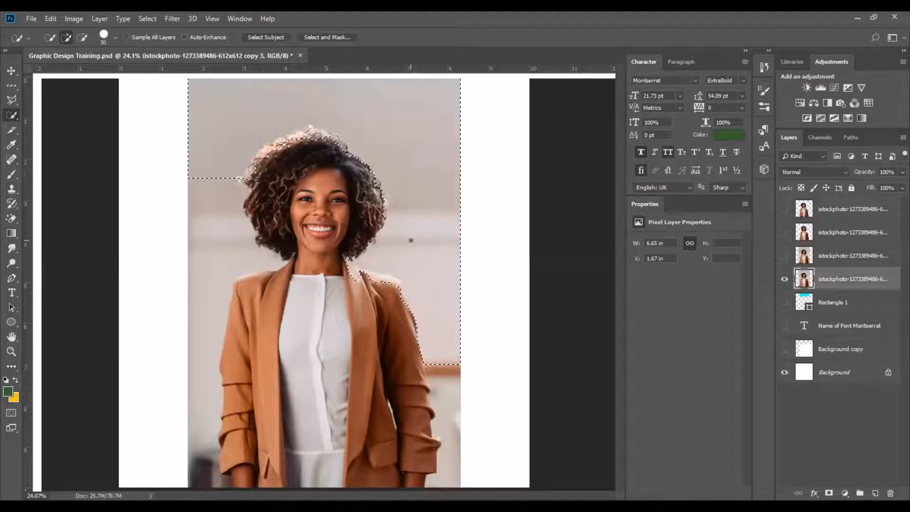
left_click(83, 36)
mouse_move(381, 281)
left_mouse_down()
mouse_move(405, 293)
mouse_move(401, 279)
mouse_move(351, 263)
left_mouse_up()
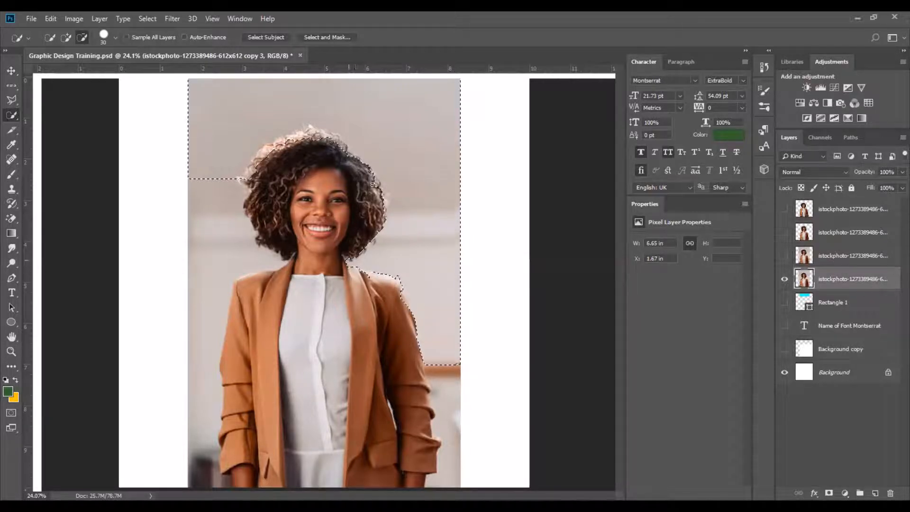
Add the lower right background to the selection, delete it, and deselect.
left_click(66, 37)
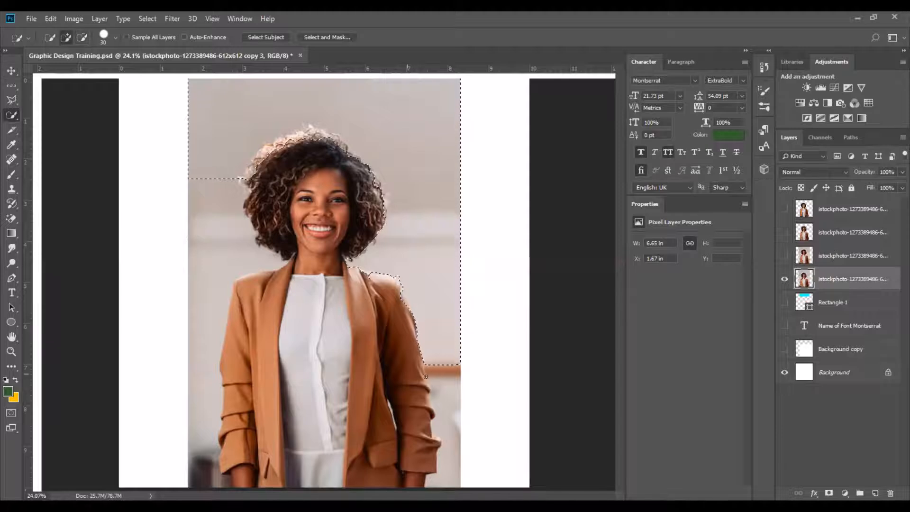
mouse_move(426, 375)
left_mouse_down()
mouse_move(443, 376)
mouse_move(452, 449)
mouse_move(441, 448)
mouse_move(445, 441)
left_mouse_up()
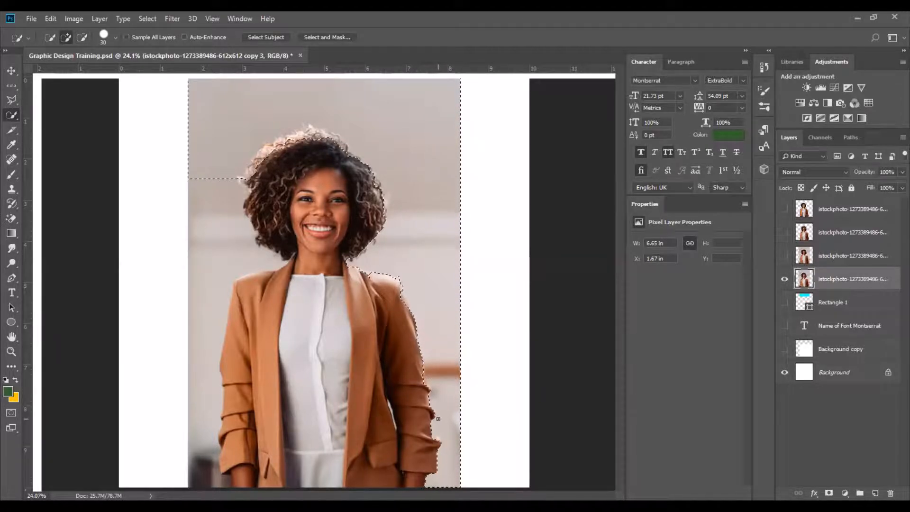
key("Delete")
key("ctrl+d")
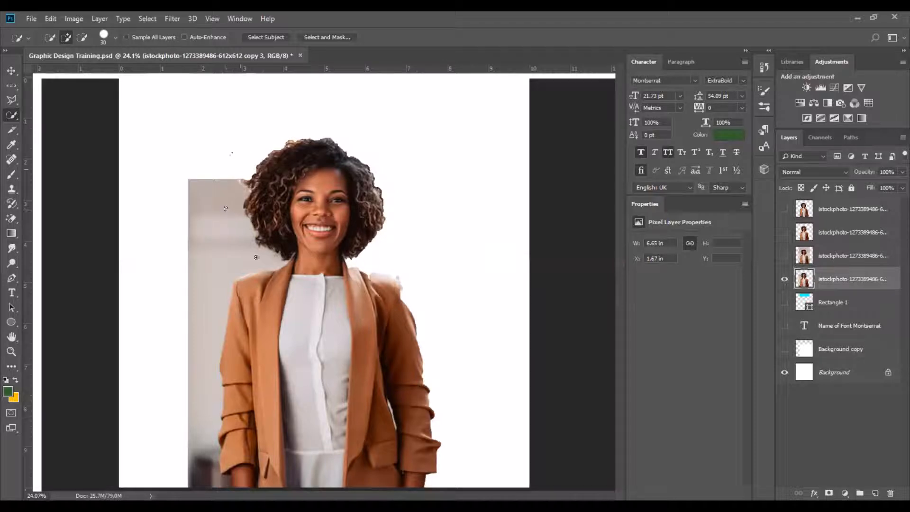
Select the remaining background on the left with Quick Selection, delete it, and deselect.
left_click_drag(226, 209, 249, 251)
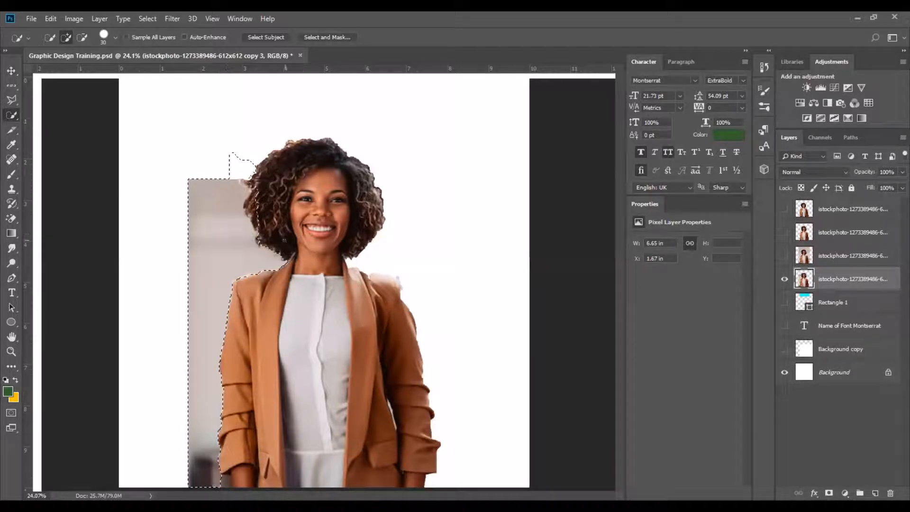
left_click(284, 240)
key("Delete")
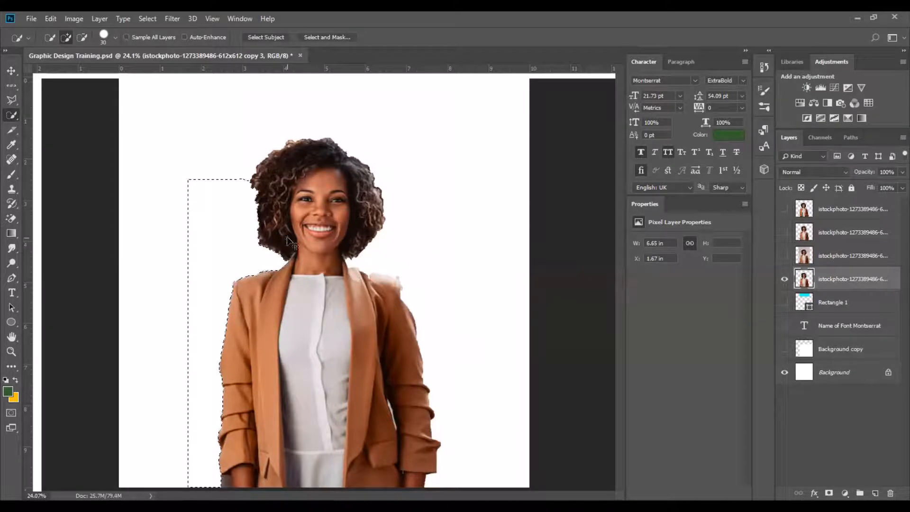
key("ctrl+d")
Reposition the new cut-out layer on the canvas with the Move tool.
left_click(11, 70)
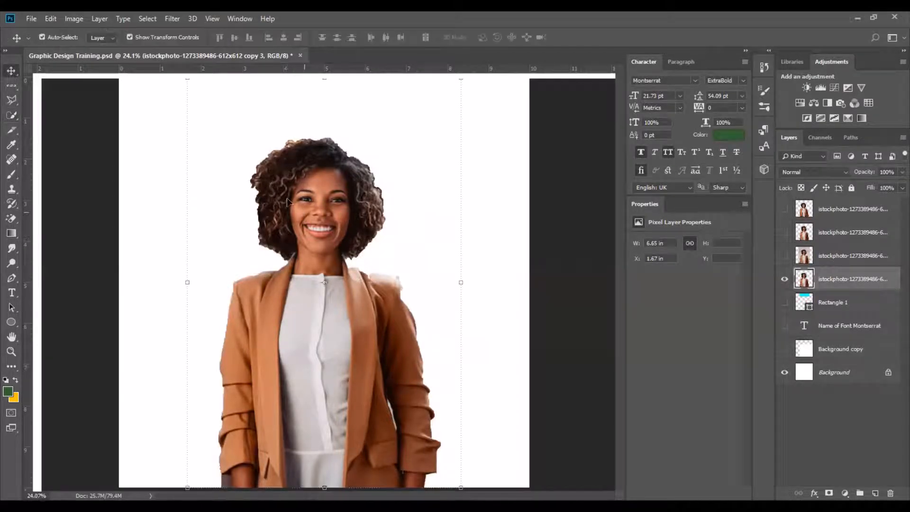
left_click_drag(343, 175, 366, 153)
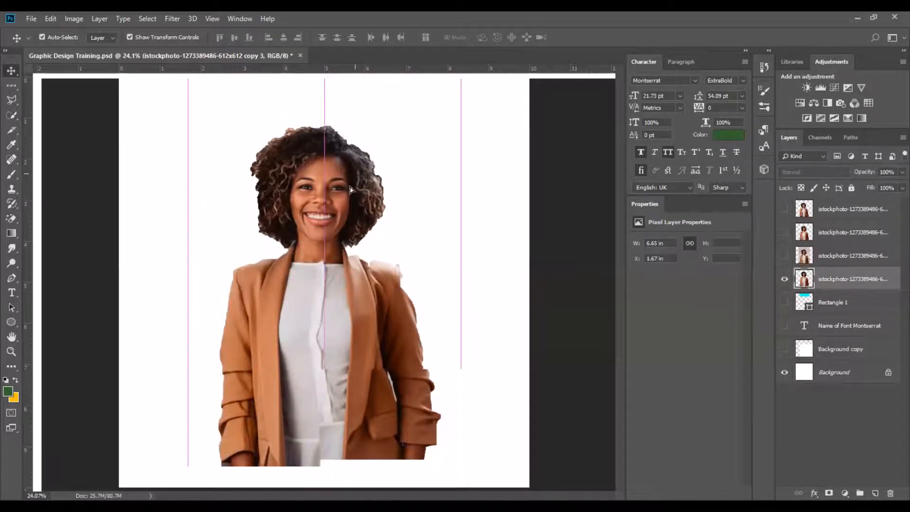
left_click_drag(351, 193, 355, 184)
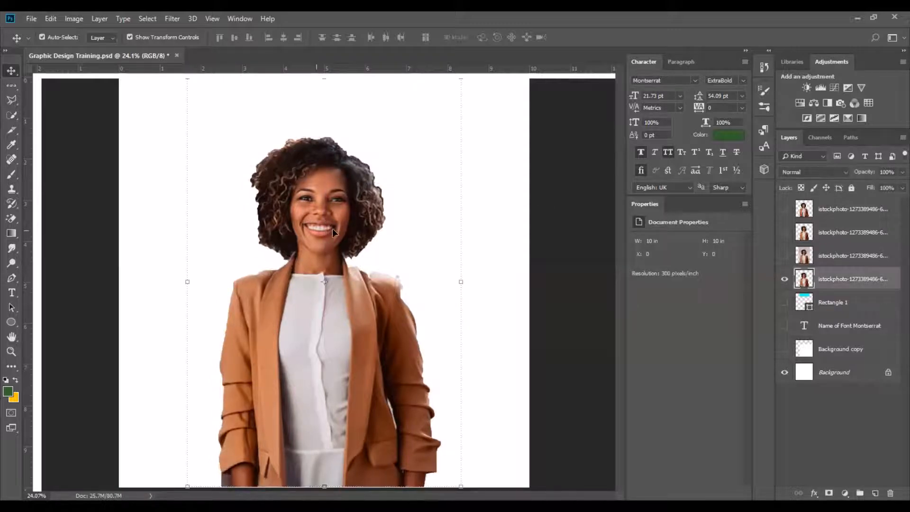
left_click(332, 229)
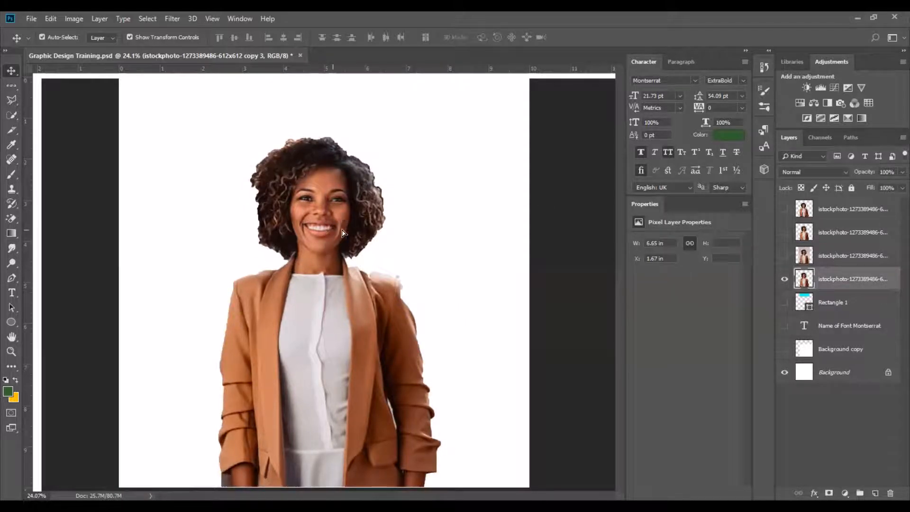
left_click(554, 243)
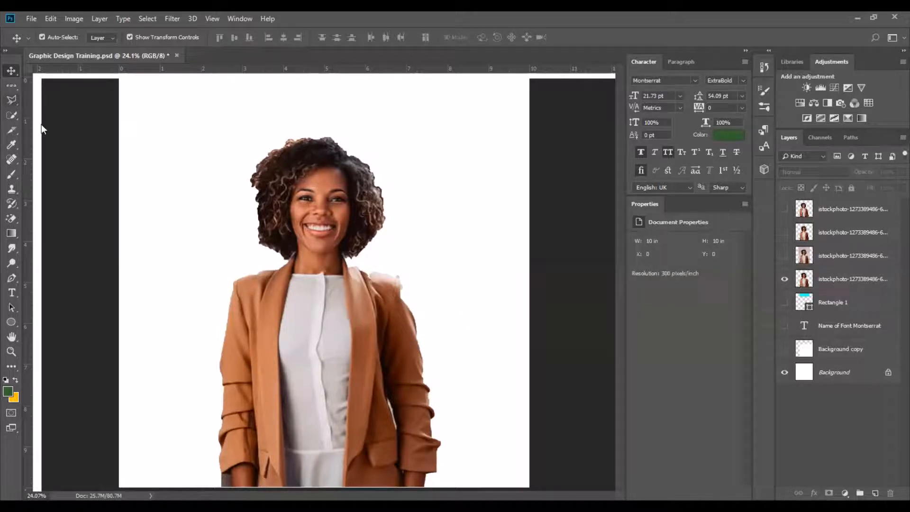
Try cropping the document around the head and shoulders with the Crop tool, then undo the crop.
right_click(13, 116)
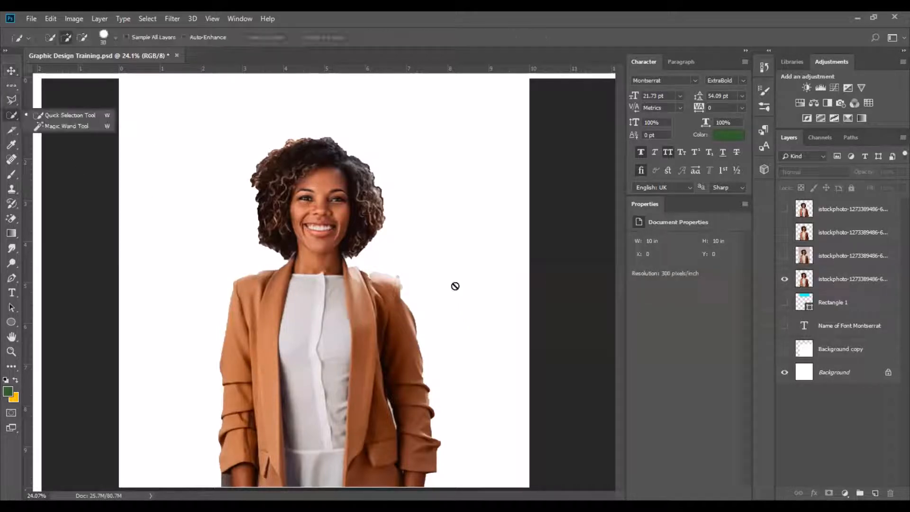
left_click(11, 129)
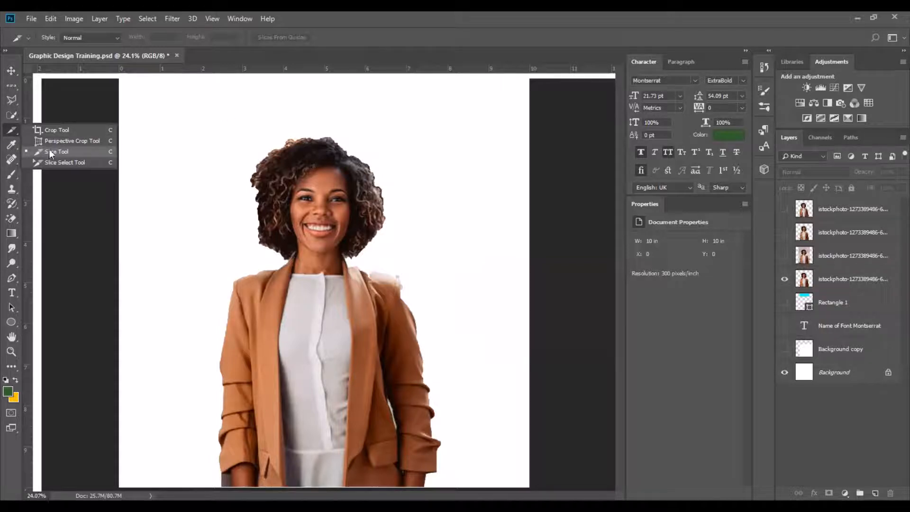
left_click(70, 125)
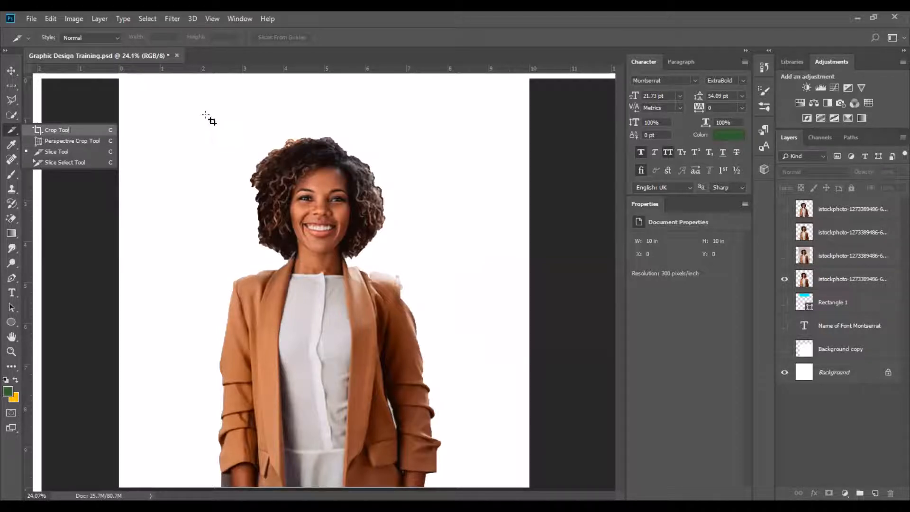
left_click_drag(209, 122, 416, 305)
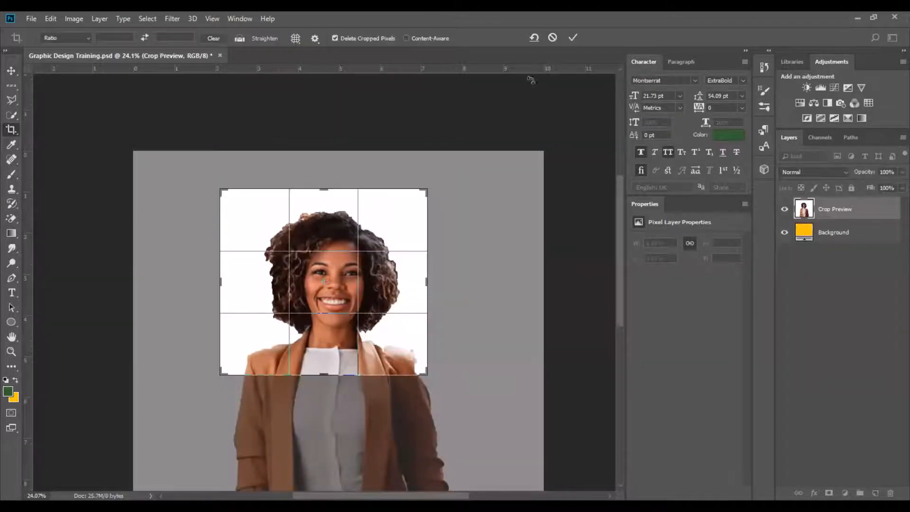
left_click(573, 37)
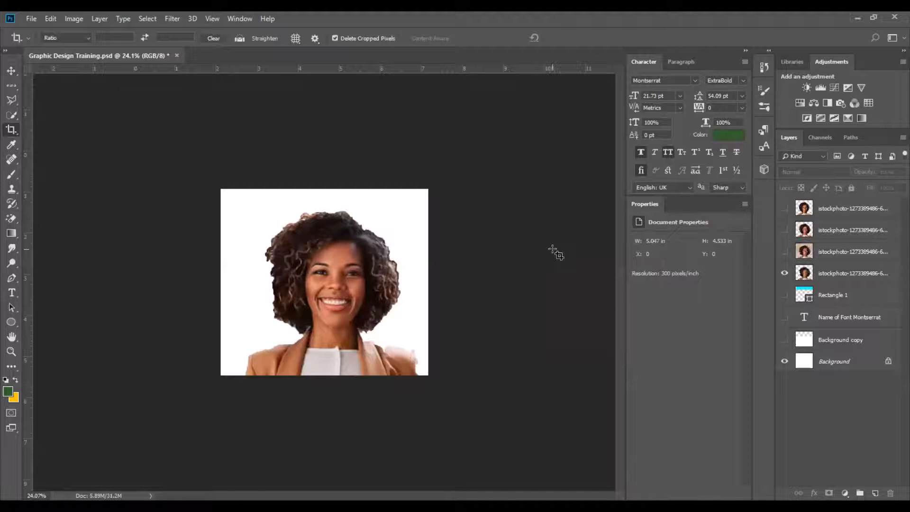
key("ctrl+z")
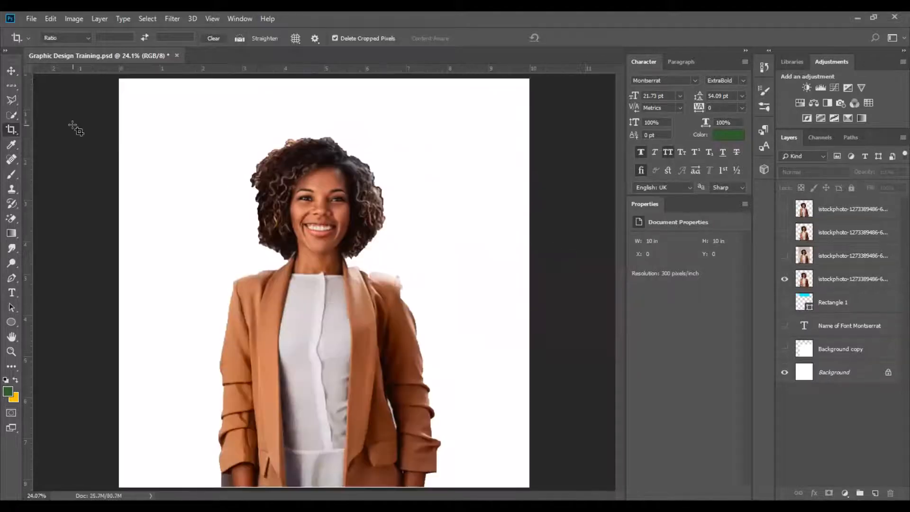
Sample foreground colours from the jacket and surrounding areas with the Eyedropper tool.
left_click(11, 146)
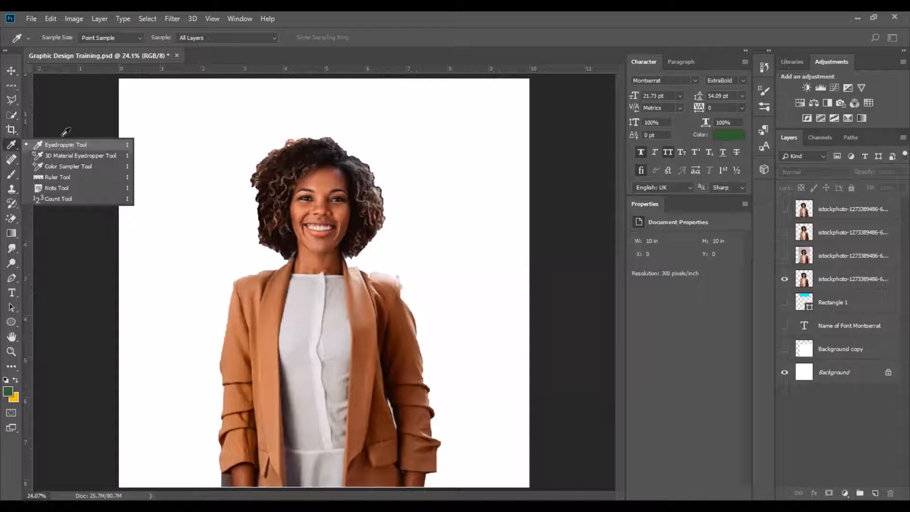
left_click(62, 145)
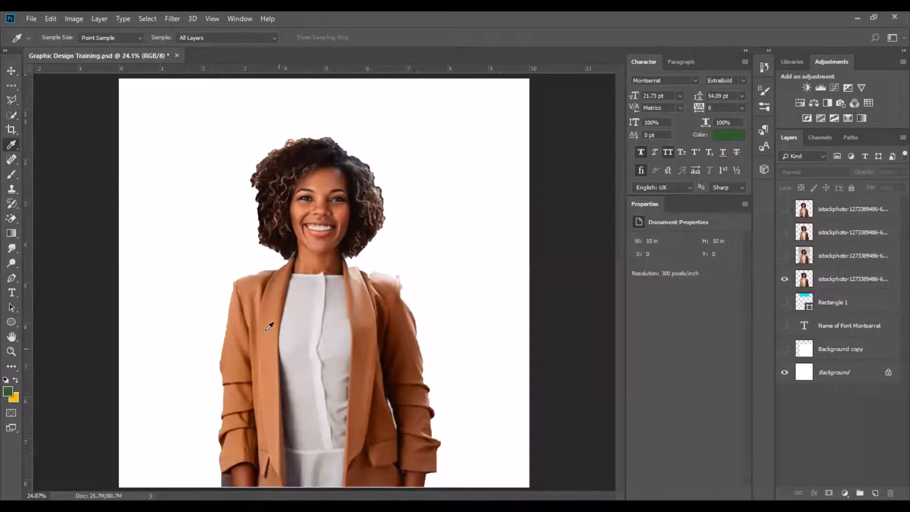
left_click(265, 330)
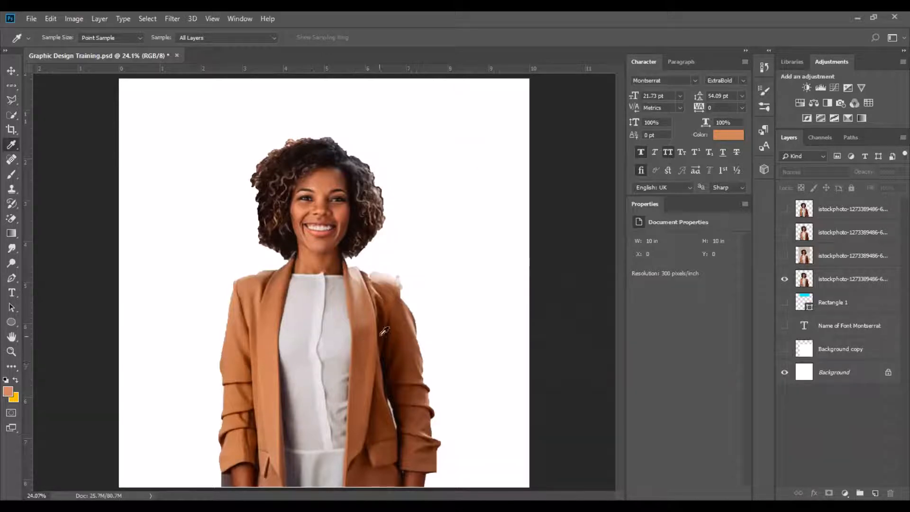
left_click(378, 331)
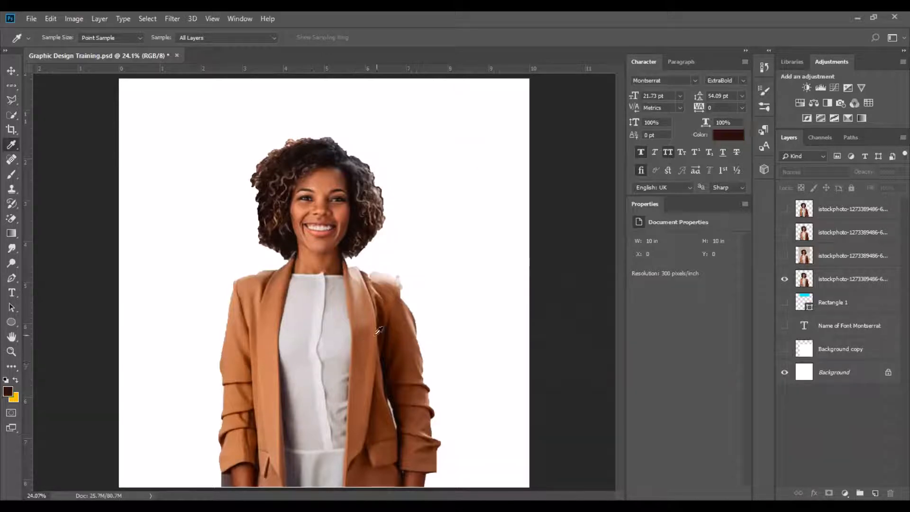
left_click(578, 174)
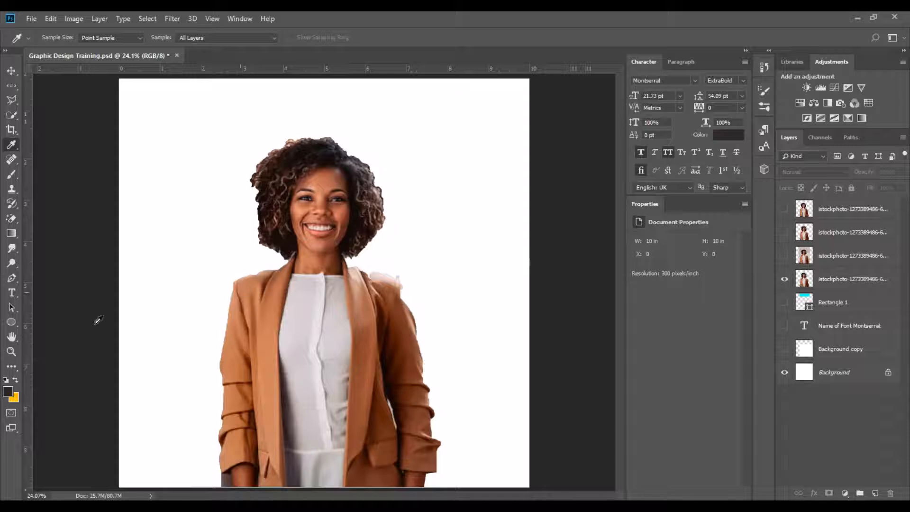
Place the orange stock photo of a jumping couple onto the canvas, enlarge it slightly and commit the transform.
right_click(13, 147)
left_click(68, 147)
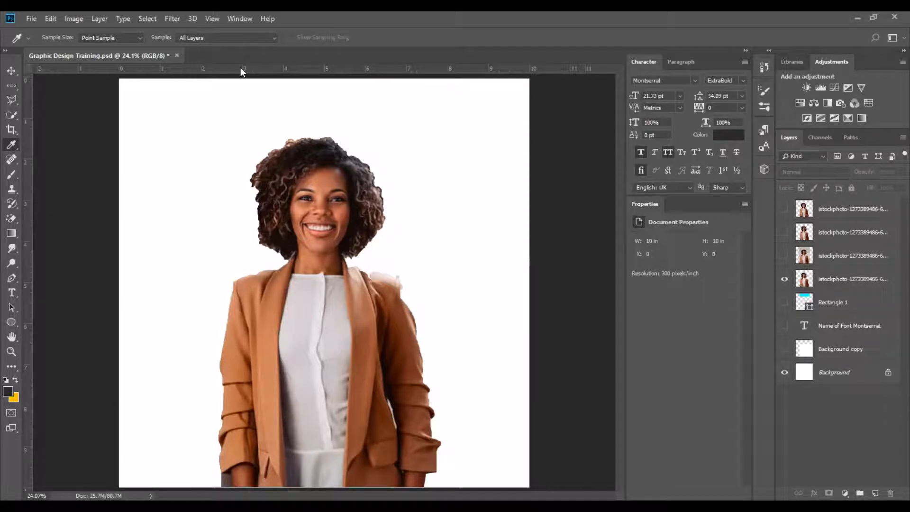
left_click(152, 143)
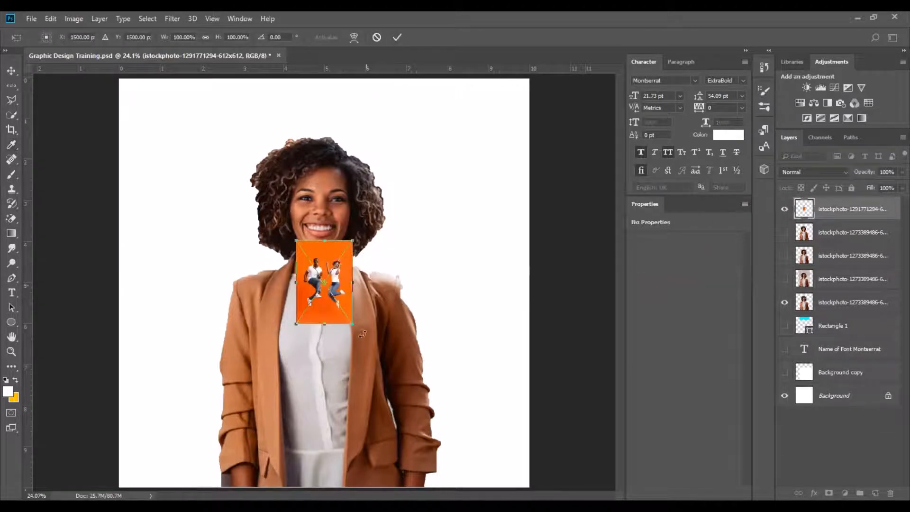
left_click_drag(352, 324, 355, 329)
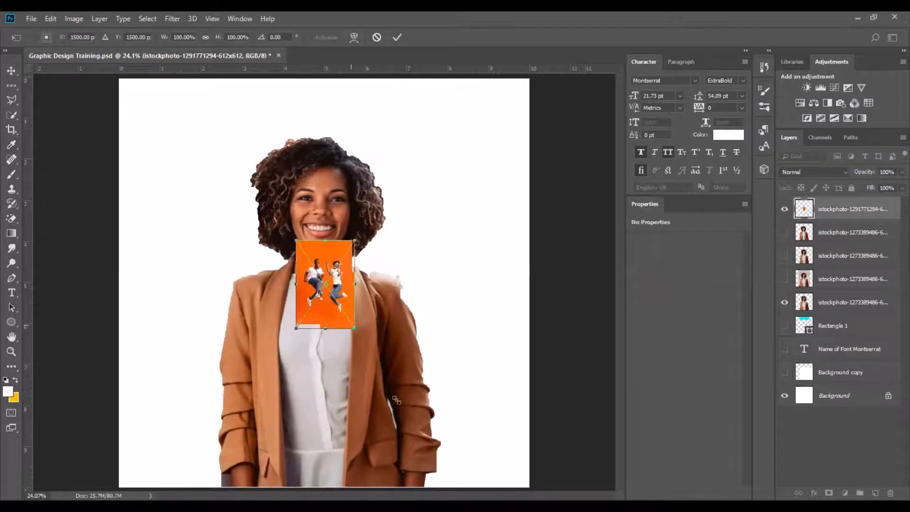
left_click(397, 37)
Sample the photo's orange background as the foreground colour with the Eyedropper.
key("i")
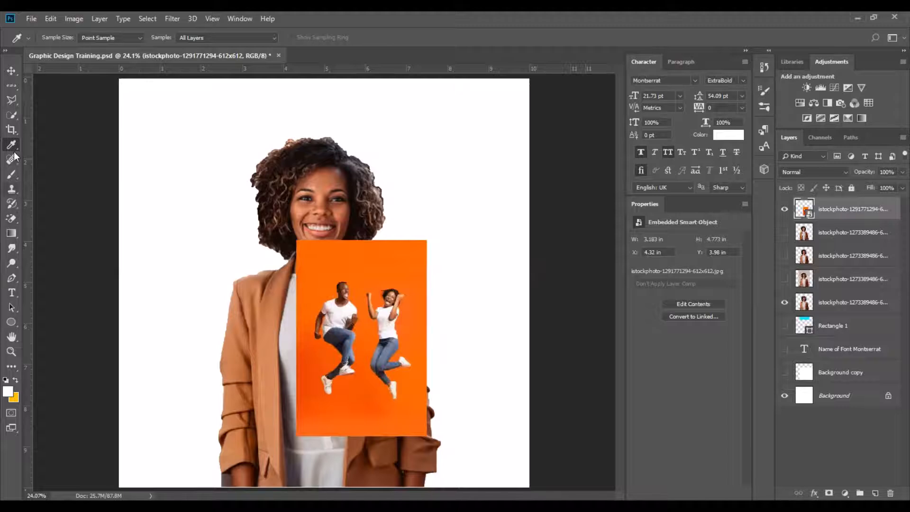
left_click(368, 267)
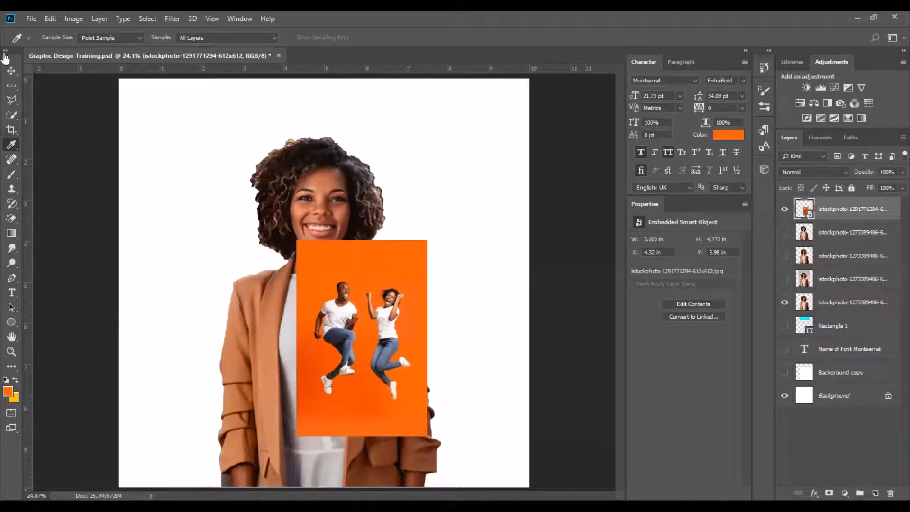
Delete the placed orange photo layer with the Move tool and deselect the layers.
left_click(11, 70)
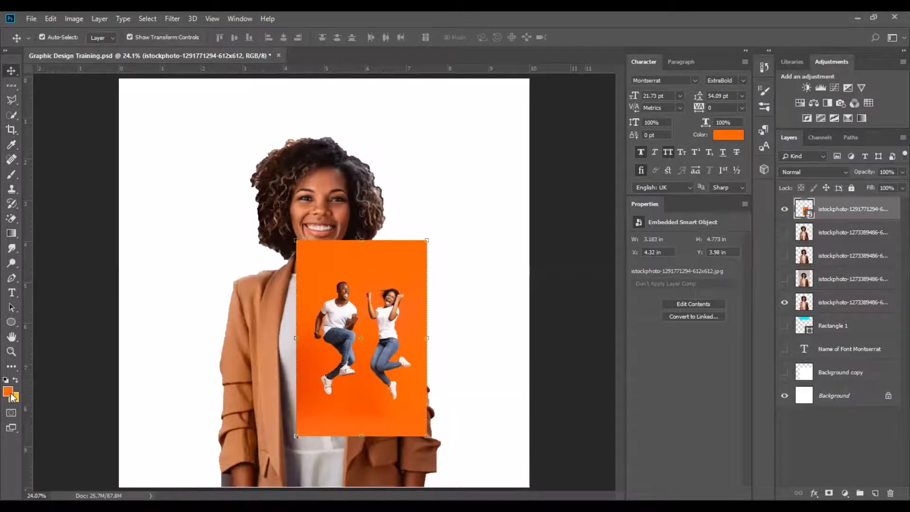
key("Delete")
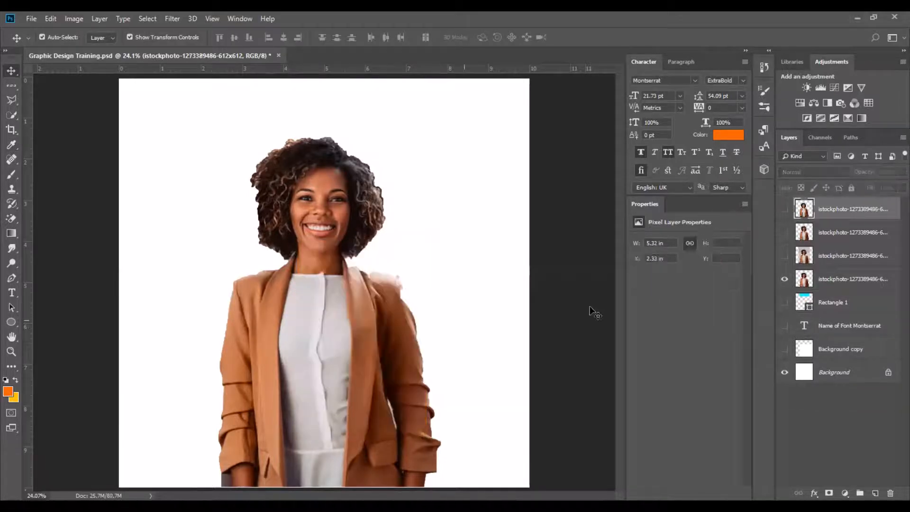
left_click(355, 341)
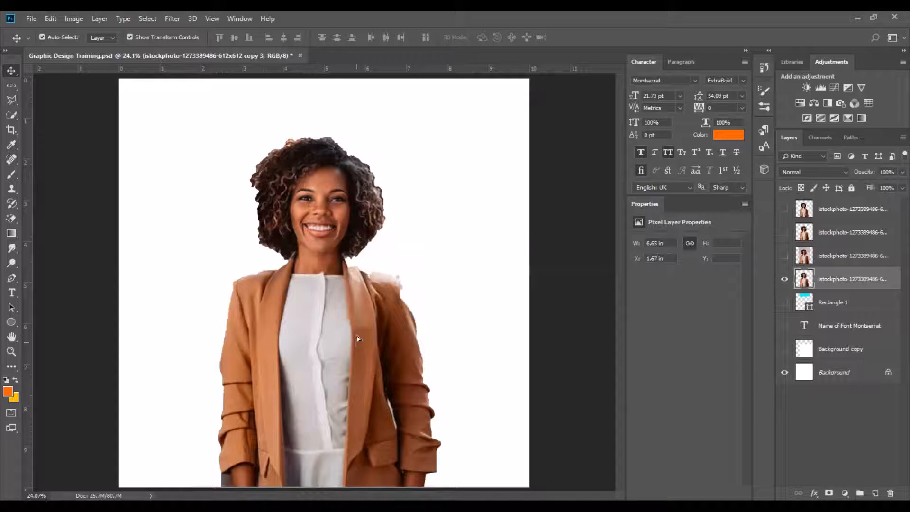
left_click(576, 342)
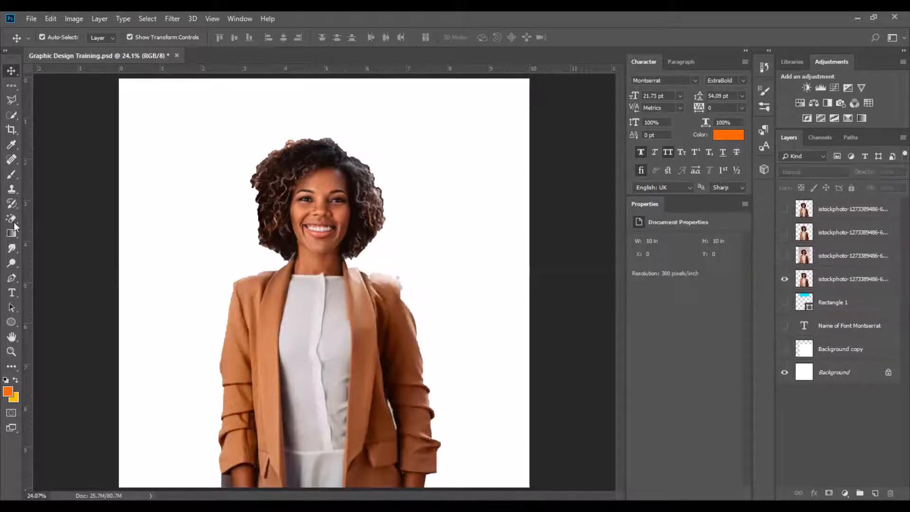
Show the original photo layer with its background and make it the active layer for Spot Healing Brush retouching.
left_click(11, 159)
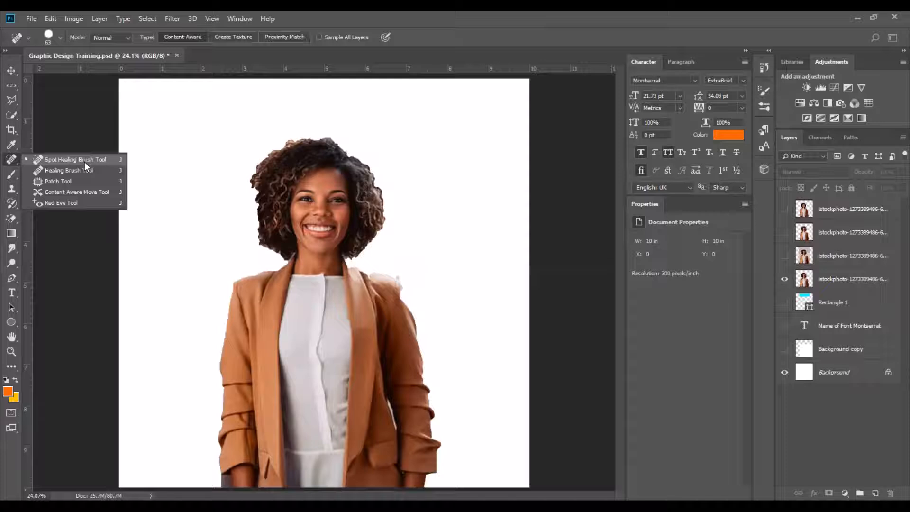
left_click(85, 161)
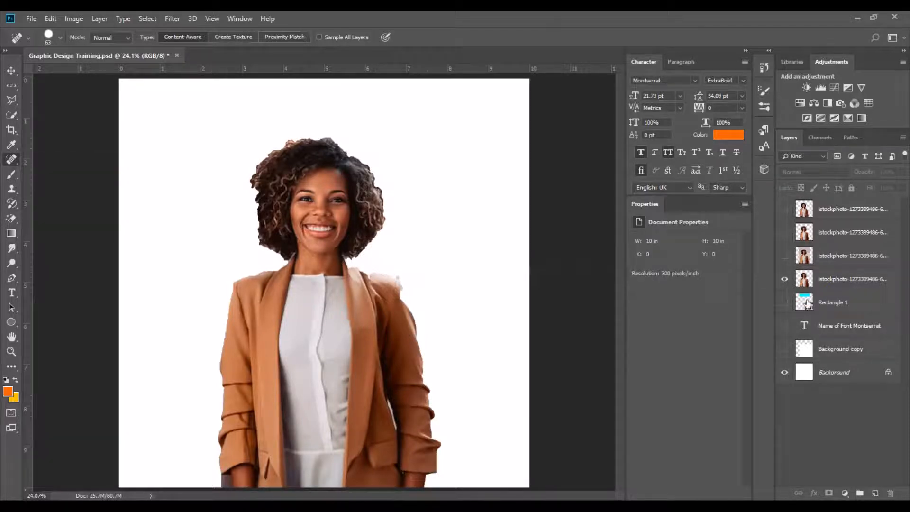
left_click(785, 255)
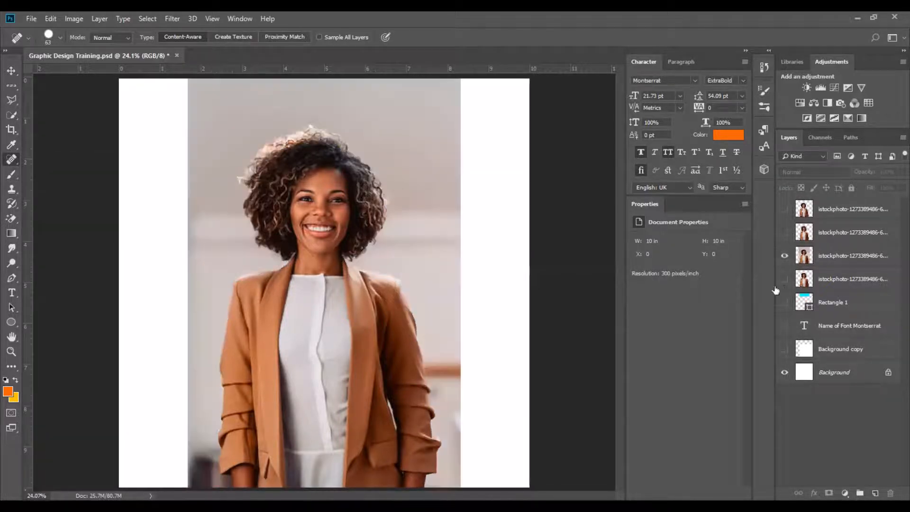
left_click(827, 259)
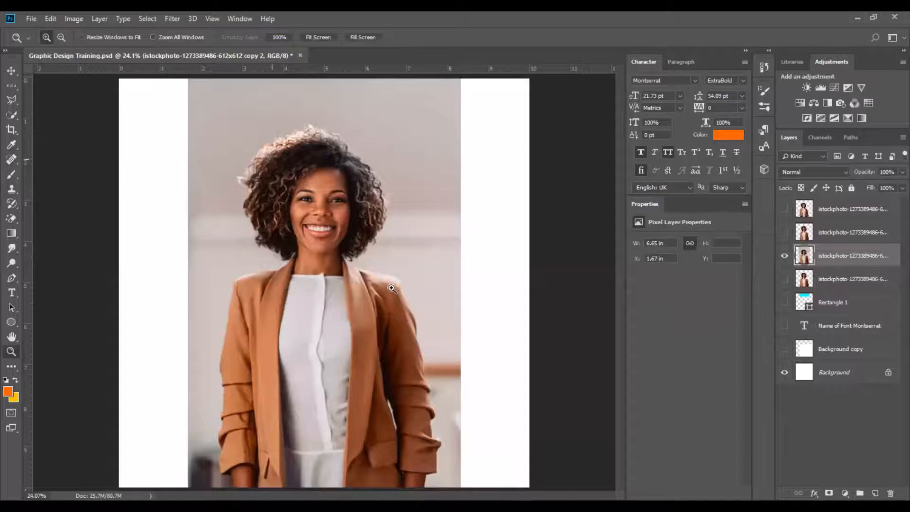
Zoom in on the face and spot-heal small blemishes on the cheek with the Spot Healing Brush.
left_click_drag(272, 160, 392, 288)
left_click_drag(176, 145, 402, 341)
key("j")
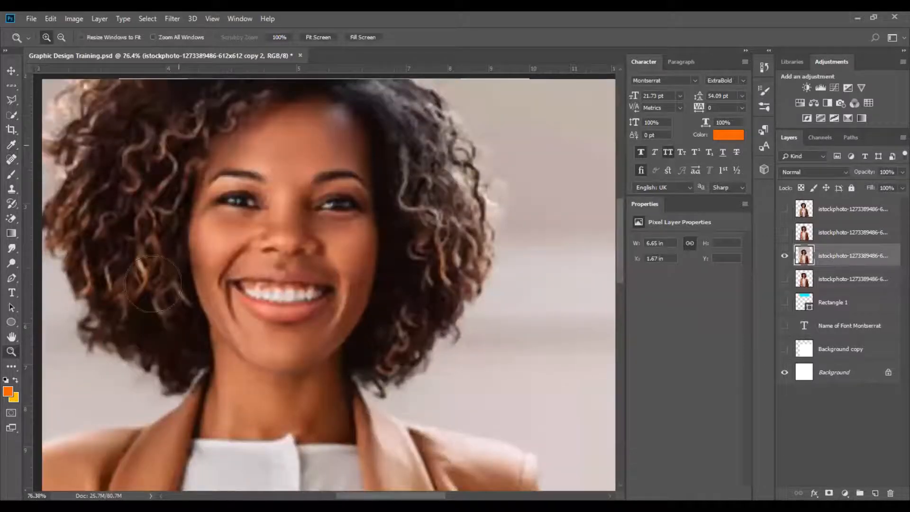
left_click_drag(154, 282, 182, 274)
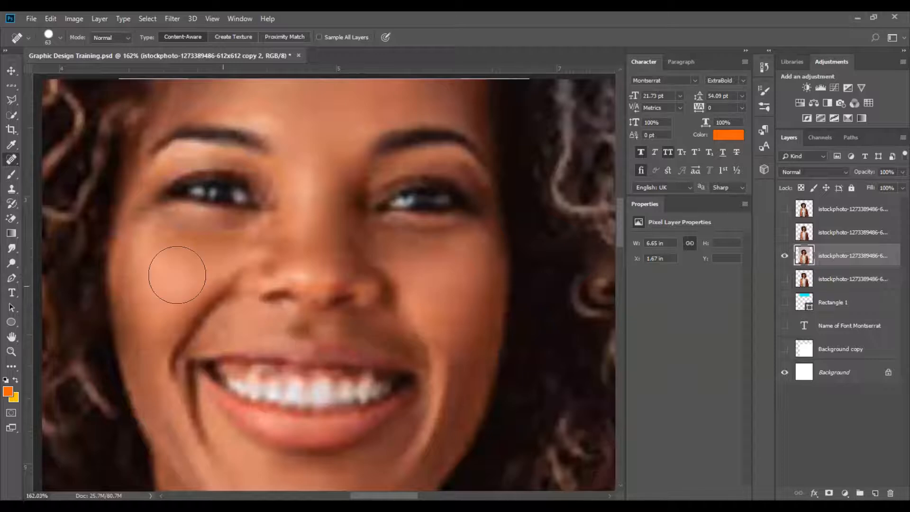
left_click_drag(329, 230, 348, 360)
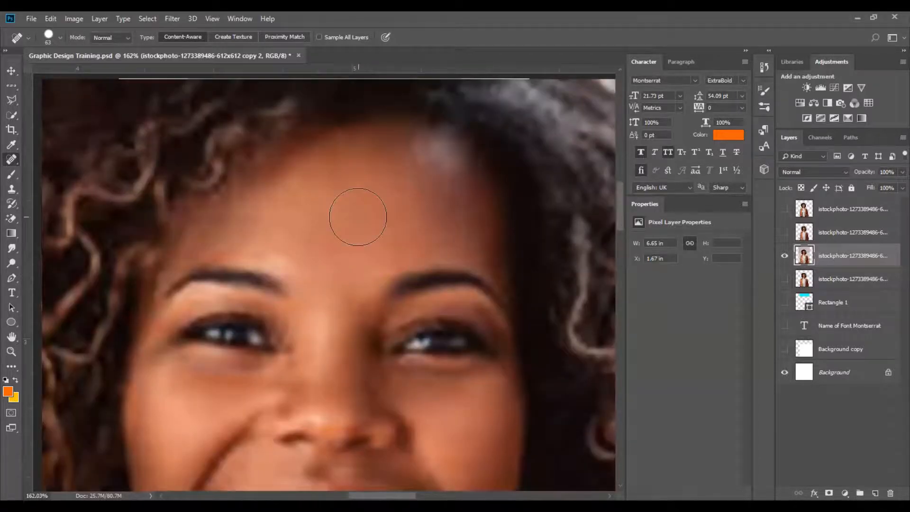
Retouch the forehead with a Spot Healing Brush stroke and inspect the rest of the face.
key("z")
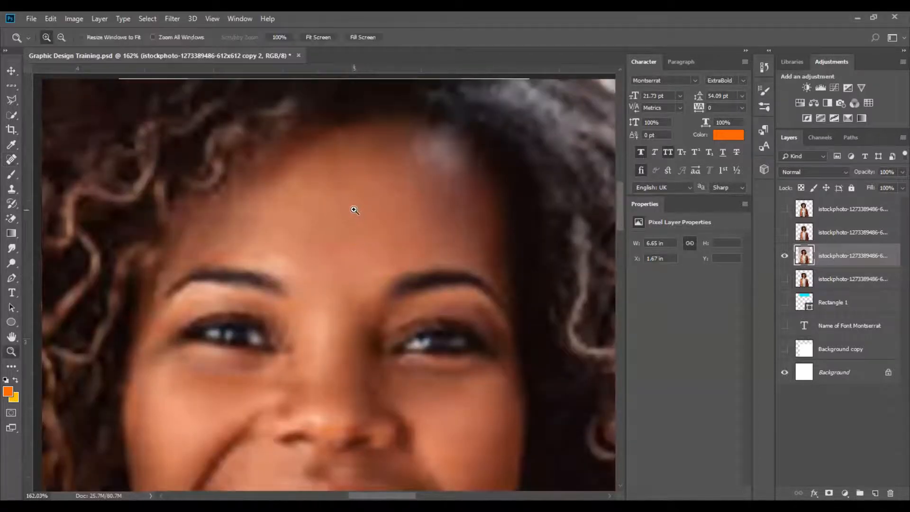
left_click(10, 161)
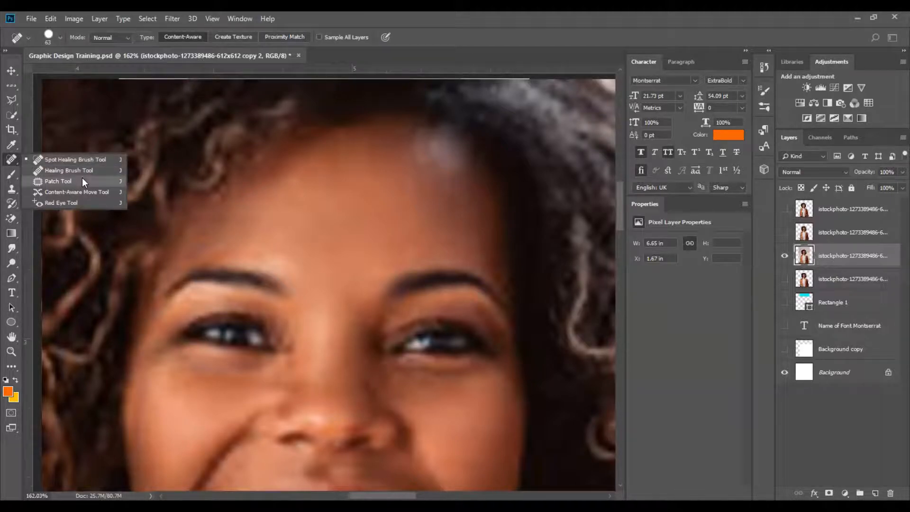
key("z")
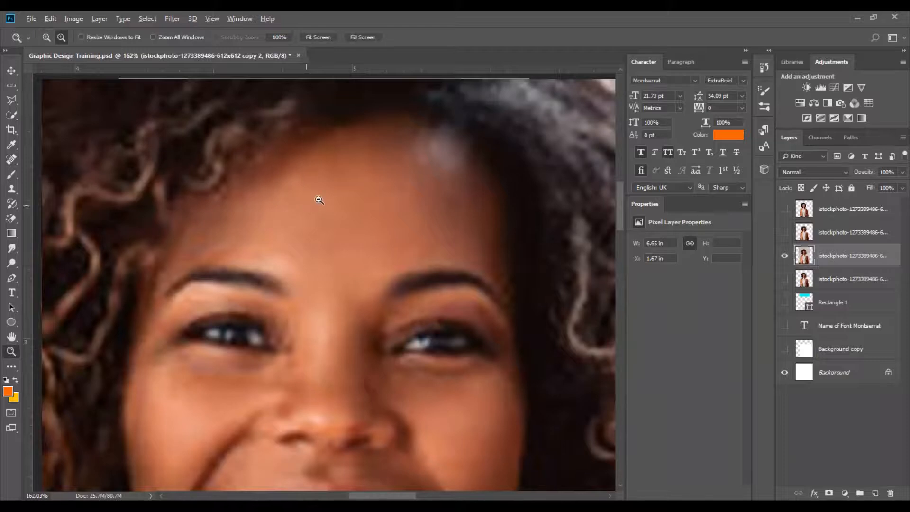
key("j")
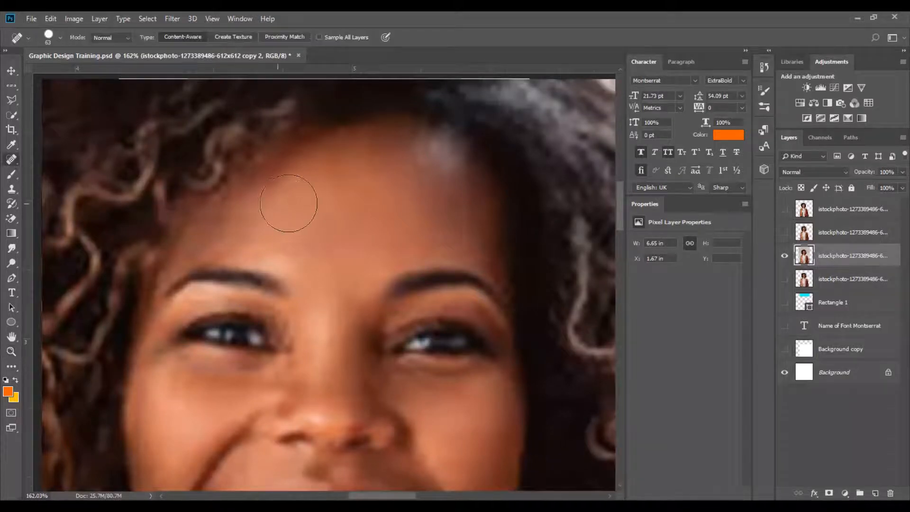
mouse_move(315, 204)
left_mouse_down()
mouse_move(397, 206)
mouse_move(419, 214)
left_mouse_up()
left_click_drag(429, 353, 429, 175)
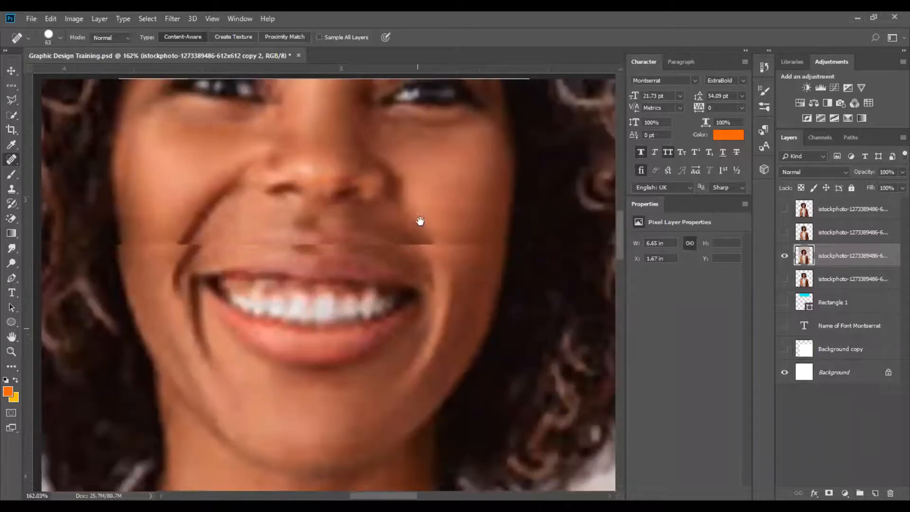
left_click_drag(383, 341, 447, 183)
left_click_drag(399, 369, 451, 122)
left_click_drag(297, 235, 359, 258)
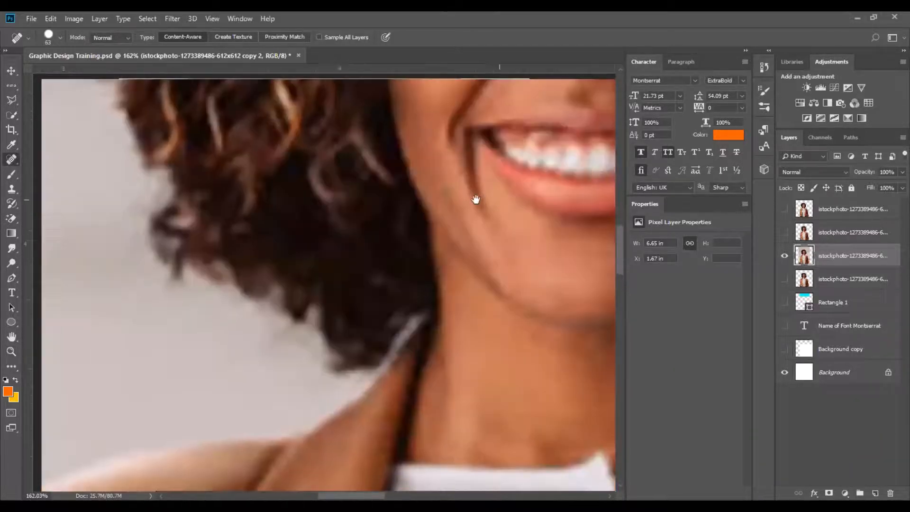
left_click_drag(513, 194, 358, 323)
left_click_drag(366, 163, 345, 318)
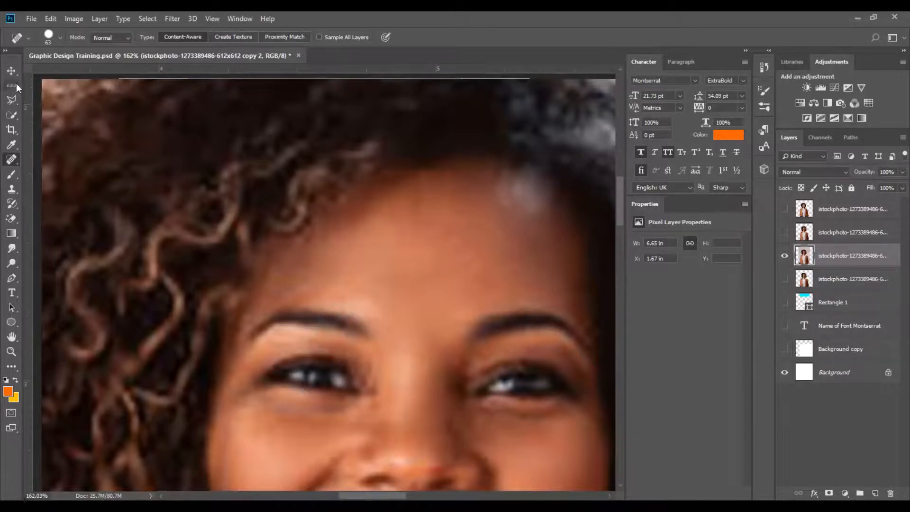
Select a rectangle around the left eyebrow, erase the eyebrow with the Spot Healing Brush, and deselect.
left_click_drag(16, 83, 46, 85)
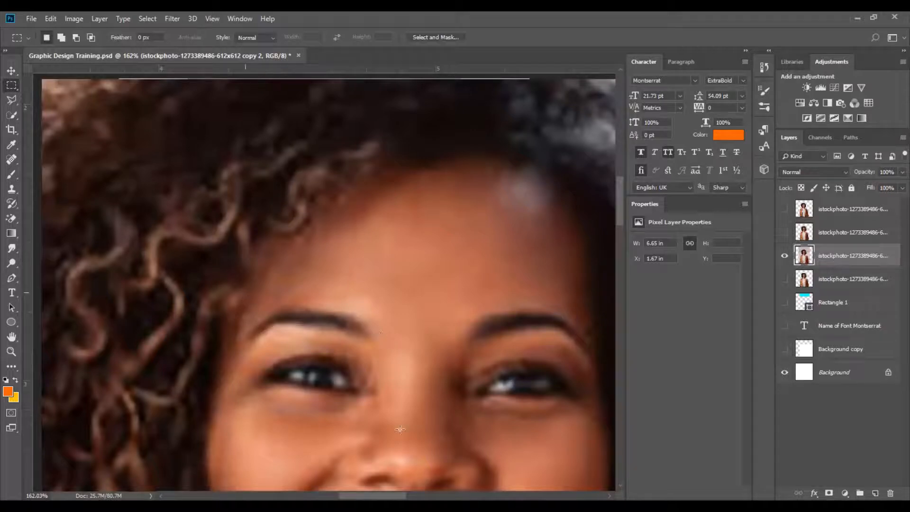
left_click(12, 159)
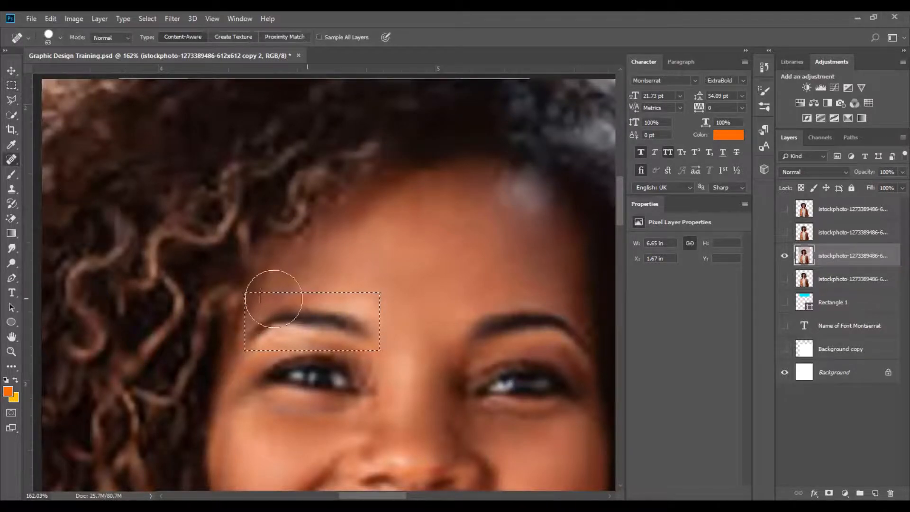
left_click_drag(223, 319, 375, 319)
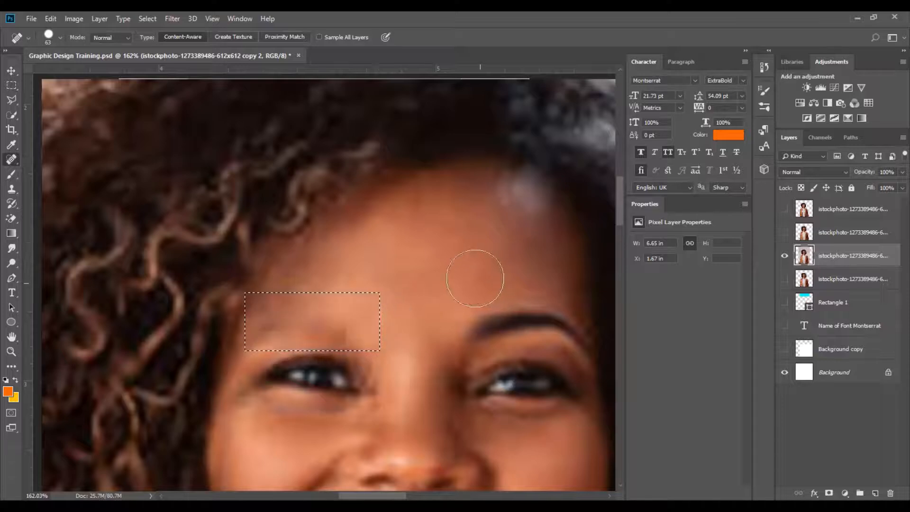
key("ctrl+d")
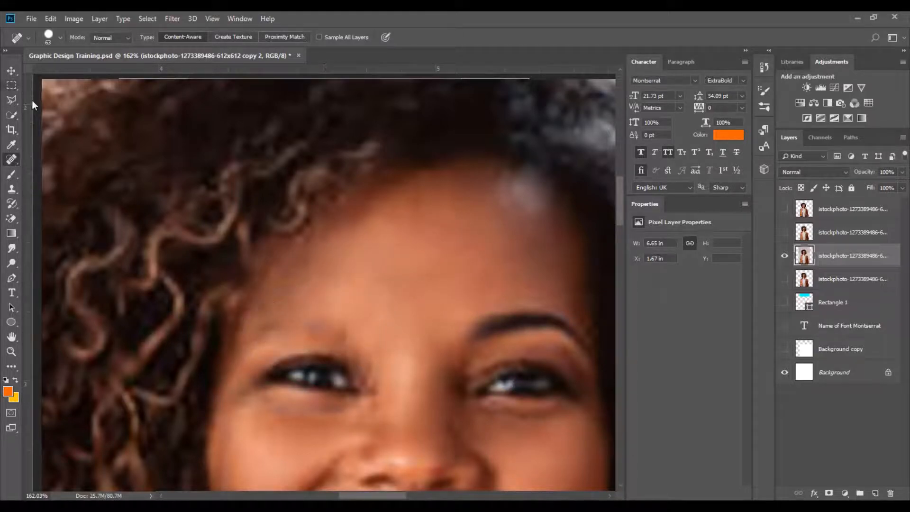
Try erasing the right eyebrow with the Spot Healing Brush inside a rectangular selection, then undo it and deselect.
left_click(11, 86)
scroll(313, 318, "right", 5)
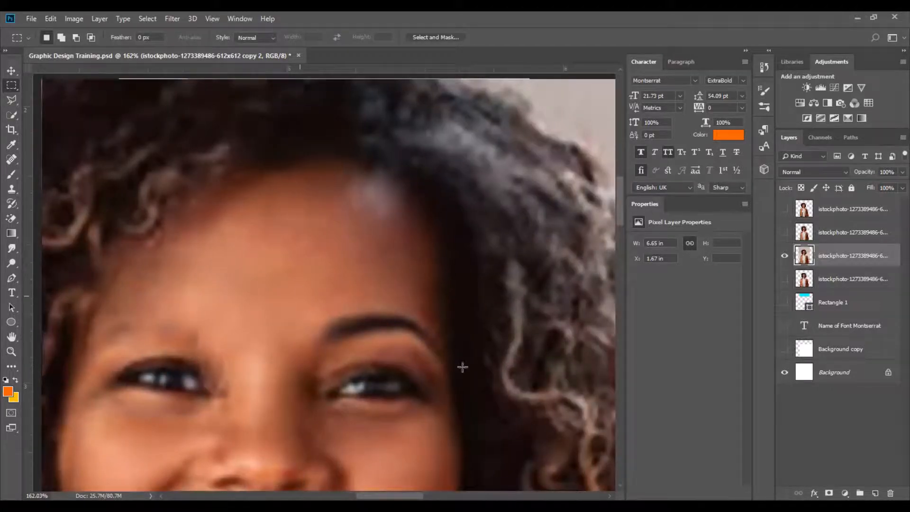
mouse_move(462, 367)
left_mouse_down()
mouse_move(315, 309)
mouse_move(300, 312)
left_mouse_up()
key("j")
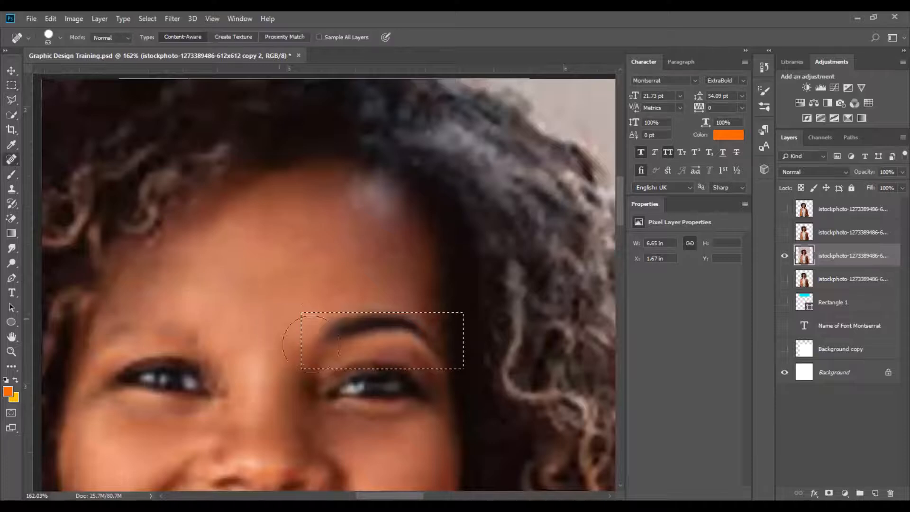
mouse_move(312, 345)
left_mouse_down()
mouse_move(483, 349)
mouse_move(324, 330)
mouse_move(443, 329)
left_mouse_up()
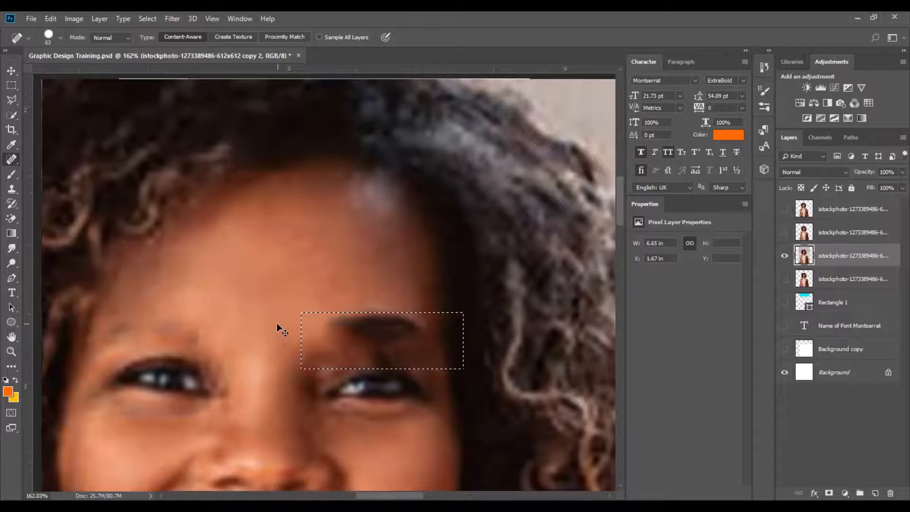
key("ctrl+z")
key("ctrl+z")
key("ctrl+z")
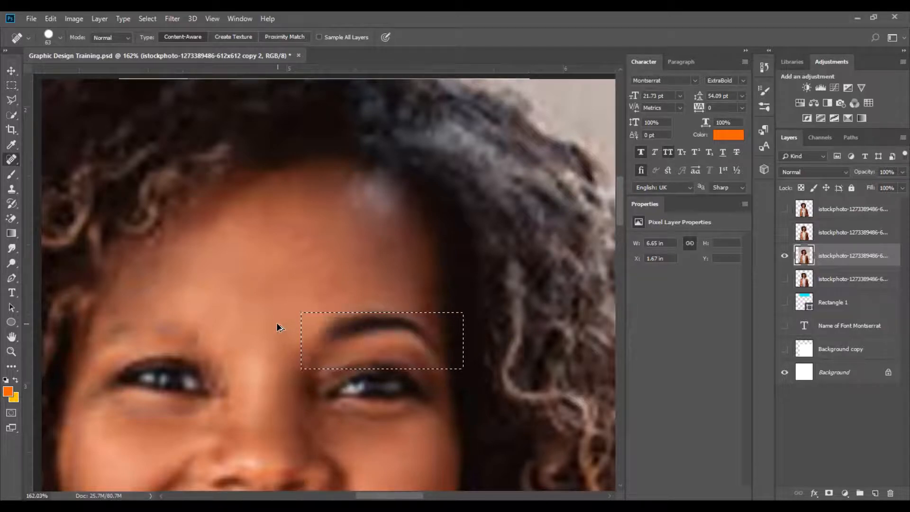
key("ctrl+d")
Select a rectangle around the left eye, erase the eye with the Spot Healing Brush, deselect, and return to the Move tool.
left_click_drag(355, 253, 441, 125)
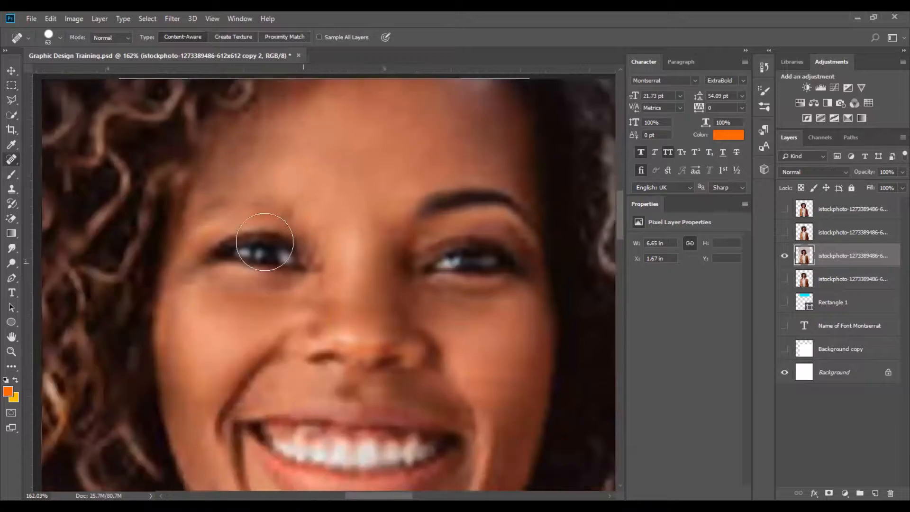
left_click(10, 84)
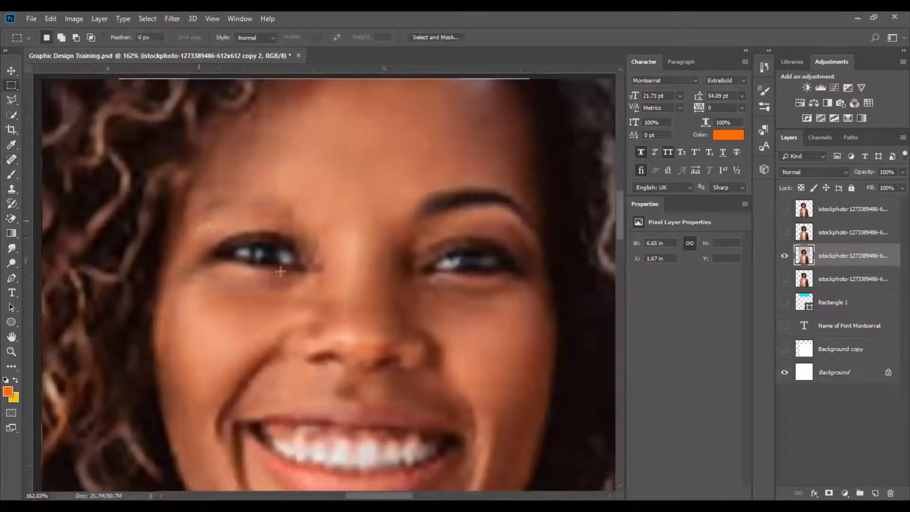
mouse_move(324, 291)
left_mouse_down()
mouse_move(198, 221)
mouse_move(287, 254)
mouse_move(358, 265)
left_mouse_up()
left_click(11, 159)
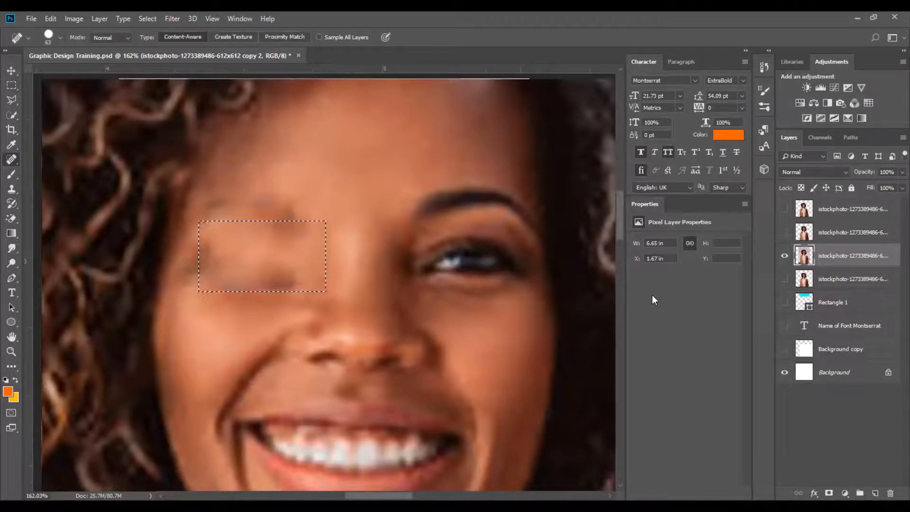
key("ctrl+d")
key("ctrl+0")
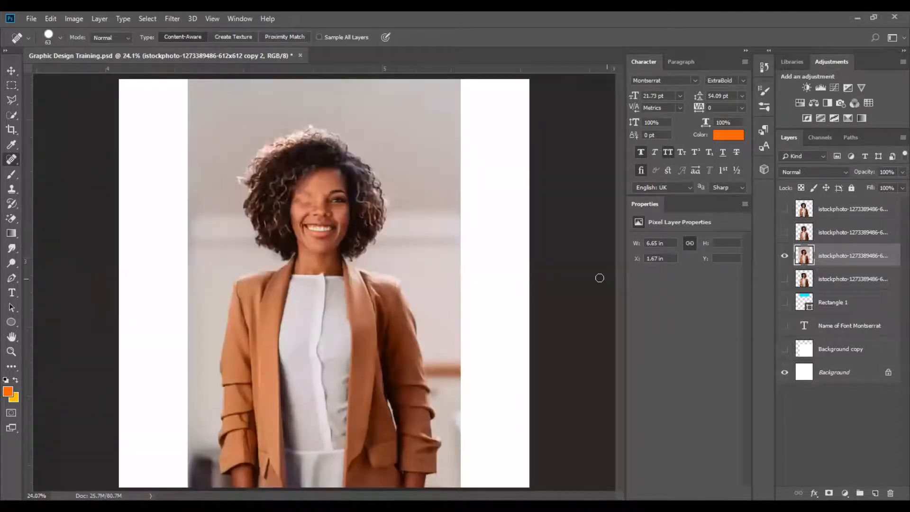
left_click(11, 70)
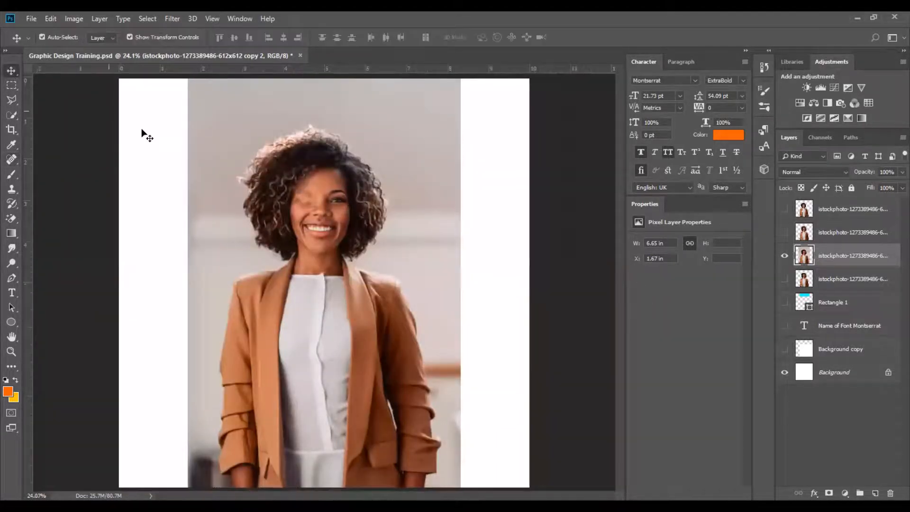
Select a rectangle around the right eye, erase the eye with the Spot Healing Brush, and deselect.
scroll(178, 248, "up", 5)
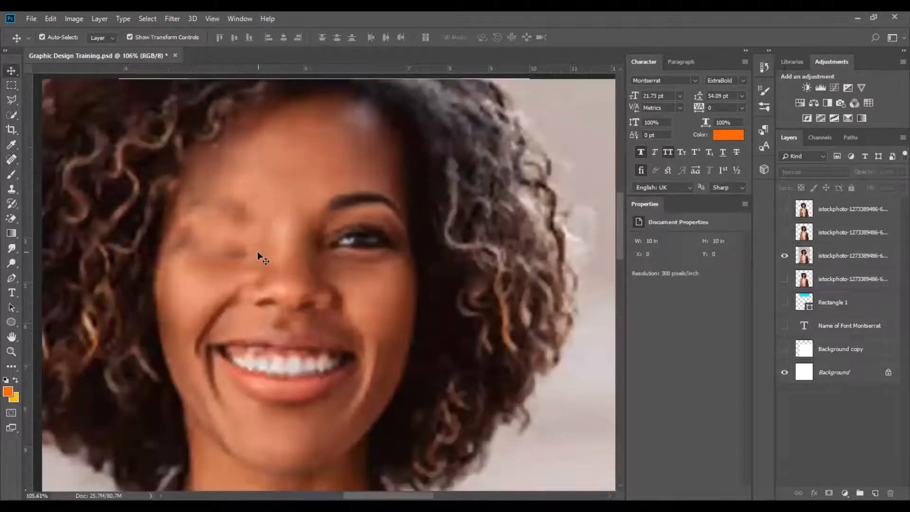
left_click(11, 87)
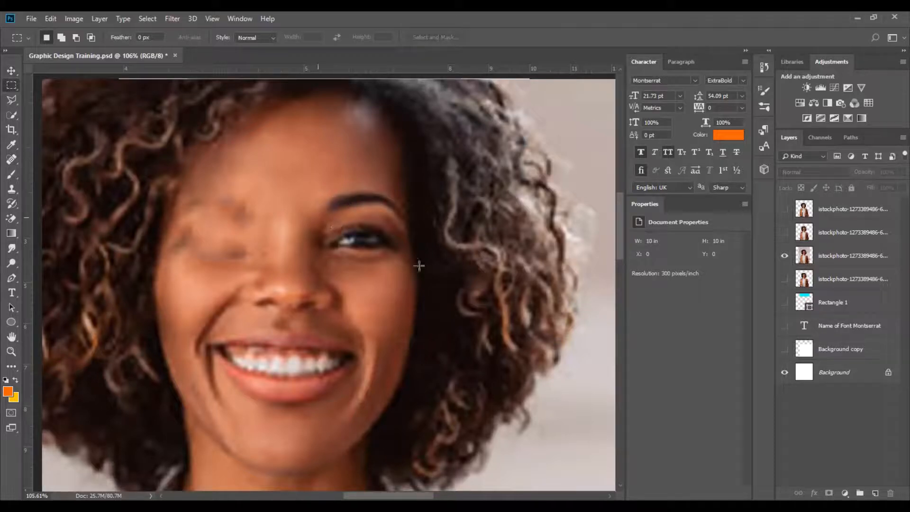
left_click_drag(421, 266, 318, 217)
left_click(12, 160)
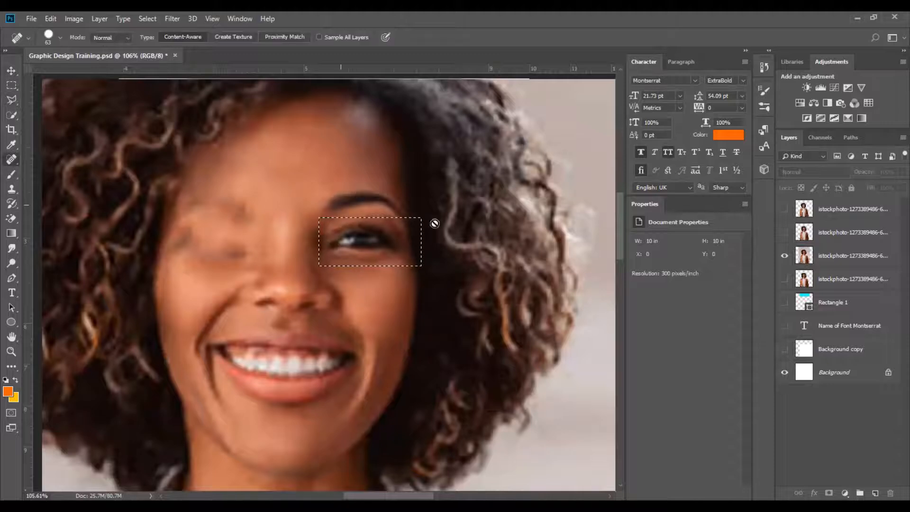
left_click(816, 258)
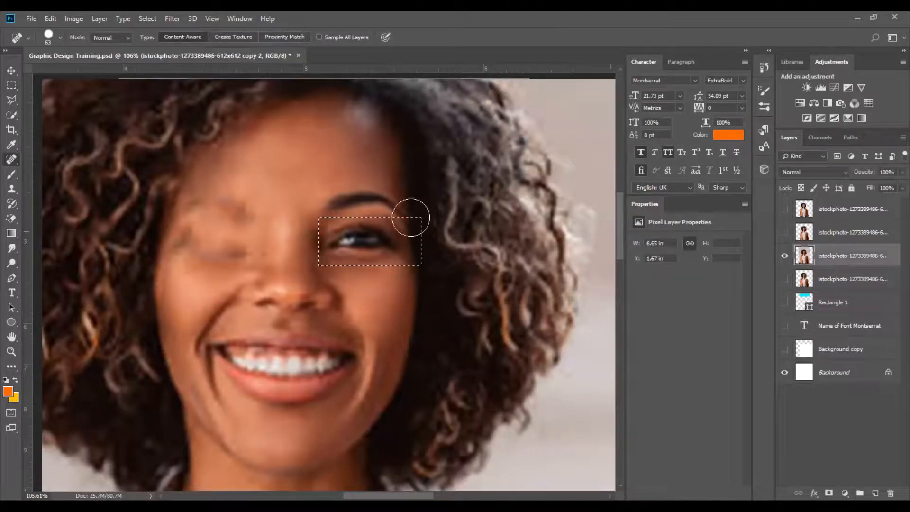
mouse_move(322, 241)
left_mouse_down()
mouse_move(432, 239)
mouse_move(318, 237)
left_mouse_up()
key("ctrl+d")
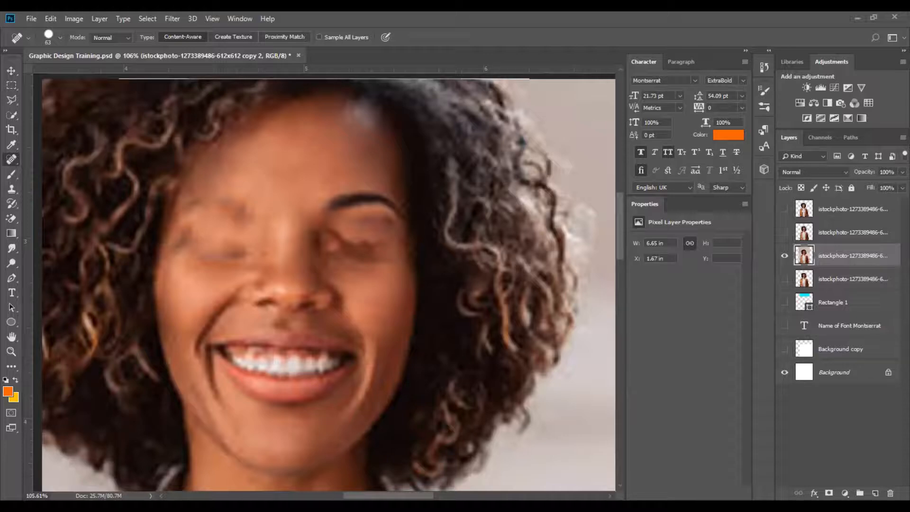
Paste the frog eye picture and move it over the left eye area.
key("ctrl+v")
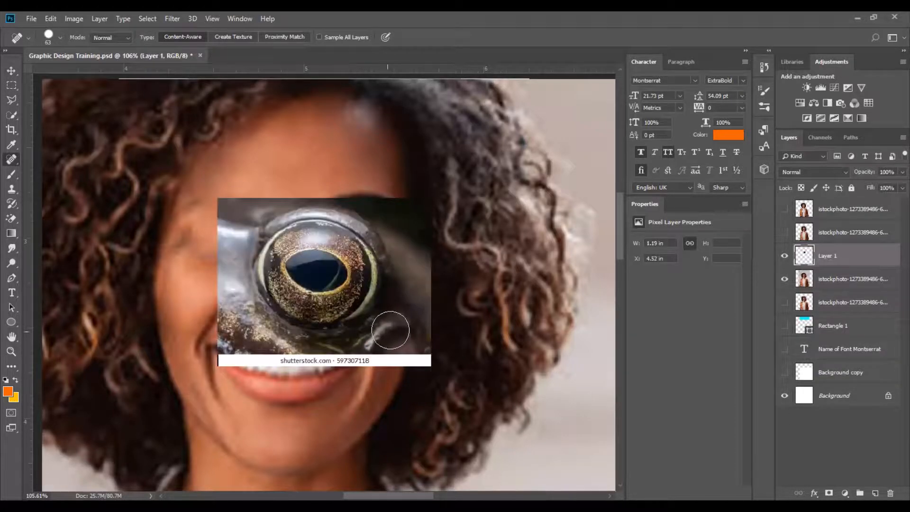
key("v")
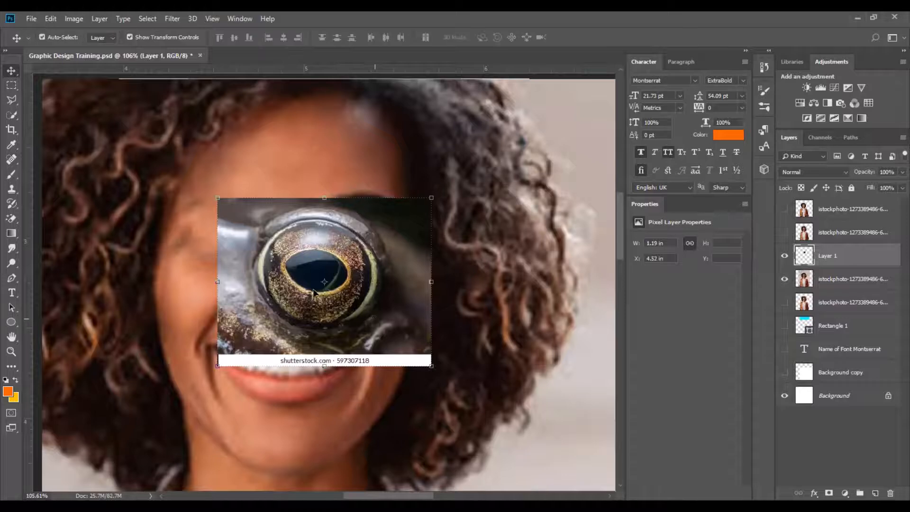
left_click_drag(318, 276, 260, 249)
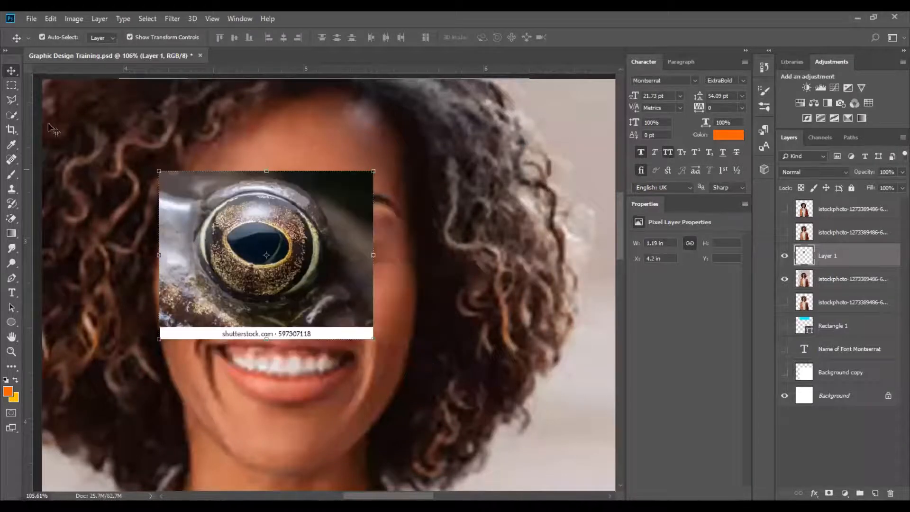
Make a circular selection around the frog's eye and briefly hide and show Layer 1.
left_click(11, 85)
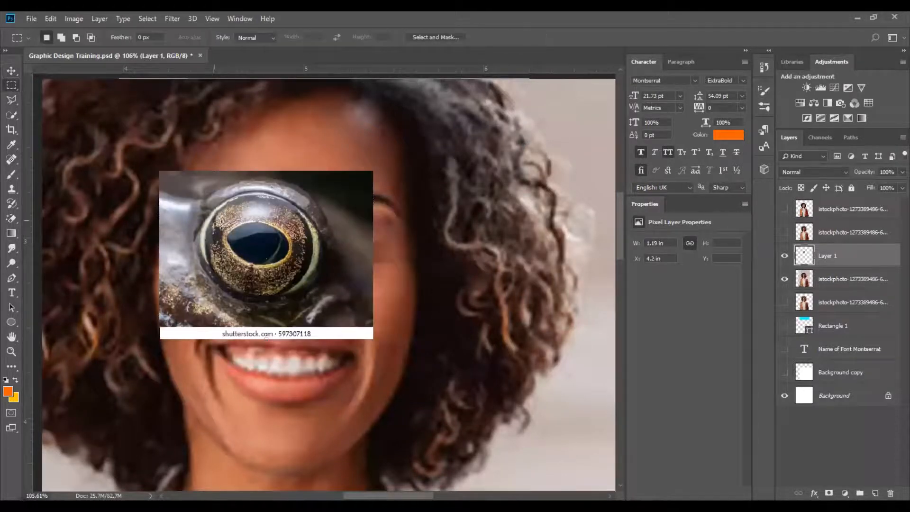
right_click(11, 86)
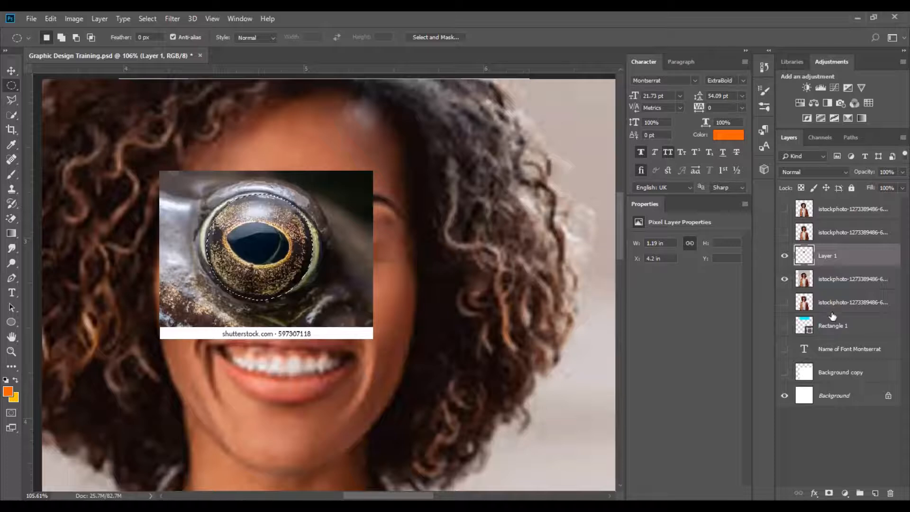
left_click(12, 70)
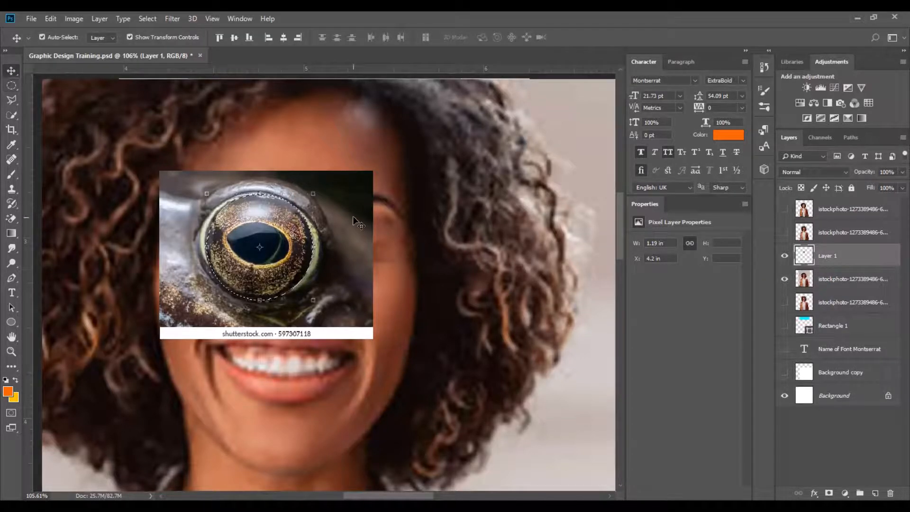
left_click(785, 256)
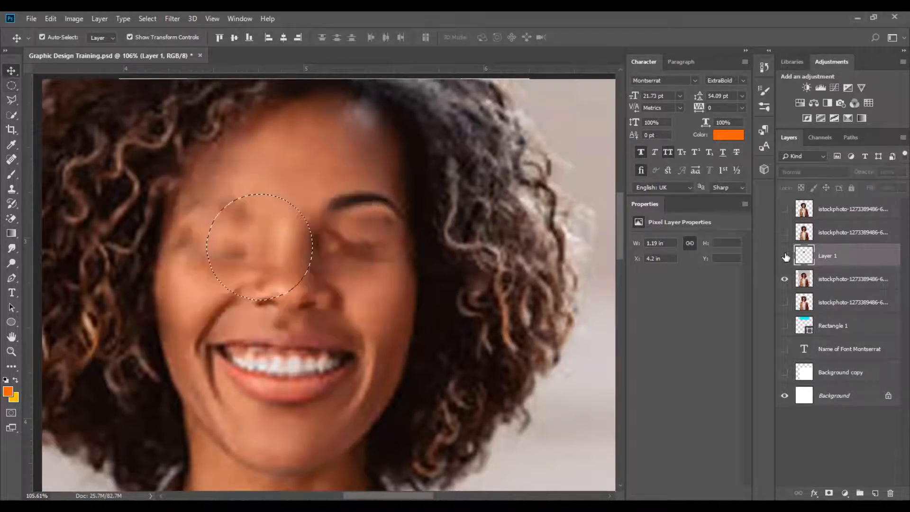
left_click(785, 256)
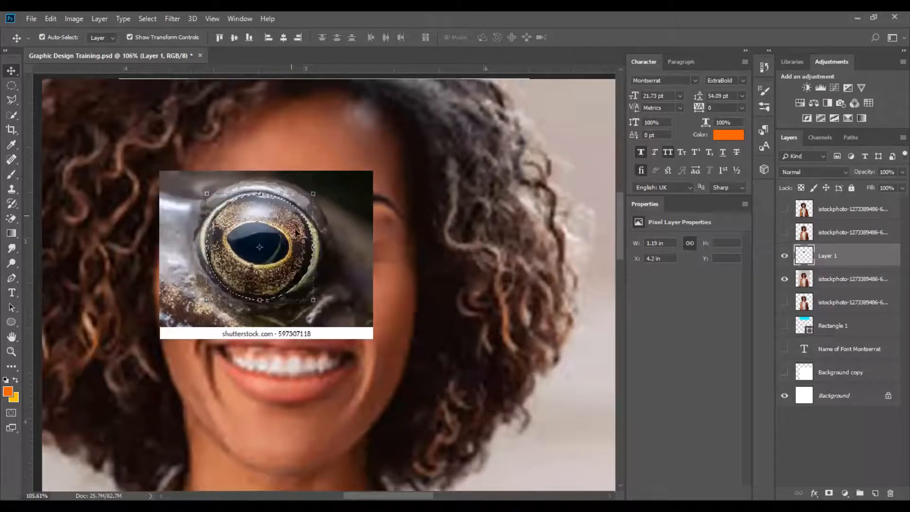
Duplicate the circular frog eye onto the right side of the face.
left_click_drag(284, 230, 518, 237)
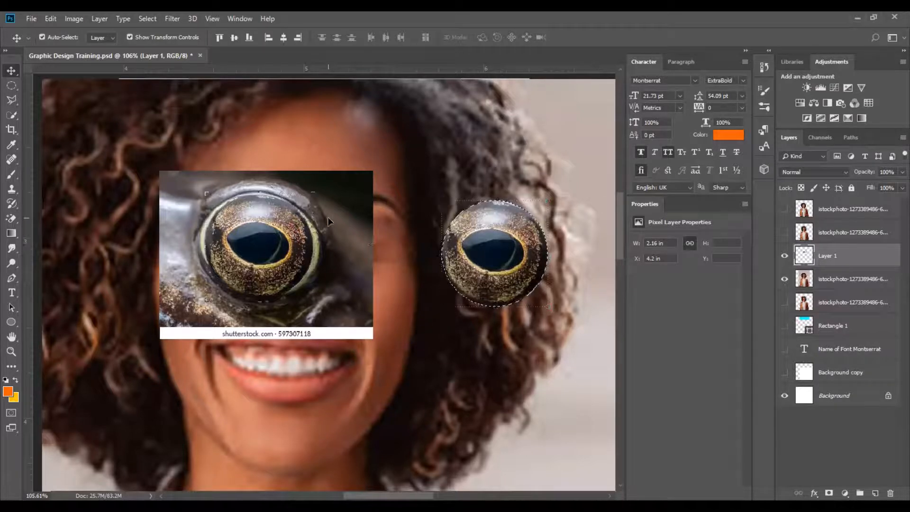
key("ctrl+z")
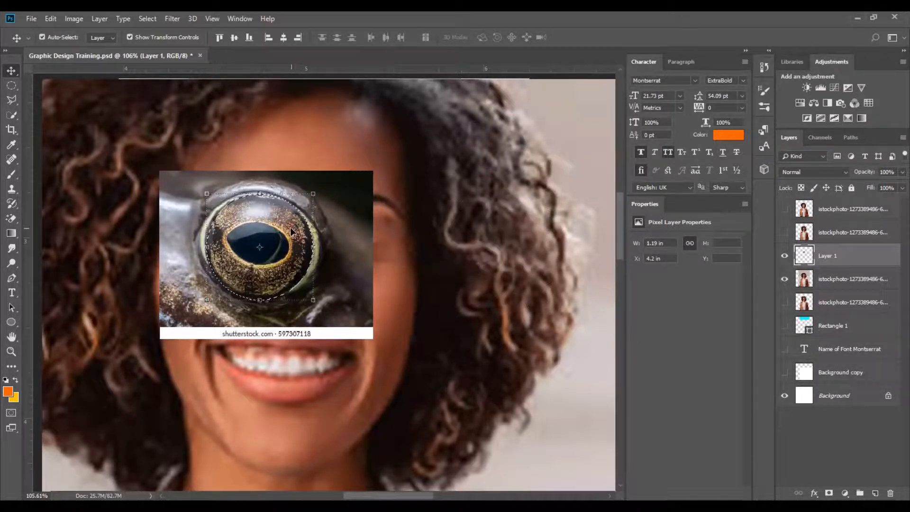
right_click(290, 232)
key("alt")
left_click_drag(272, 220, 499, 217, "alt")
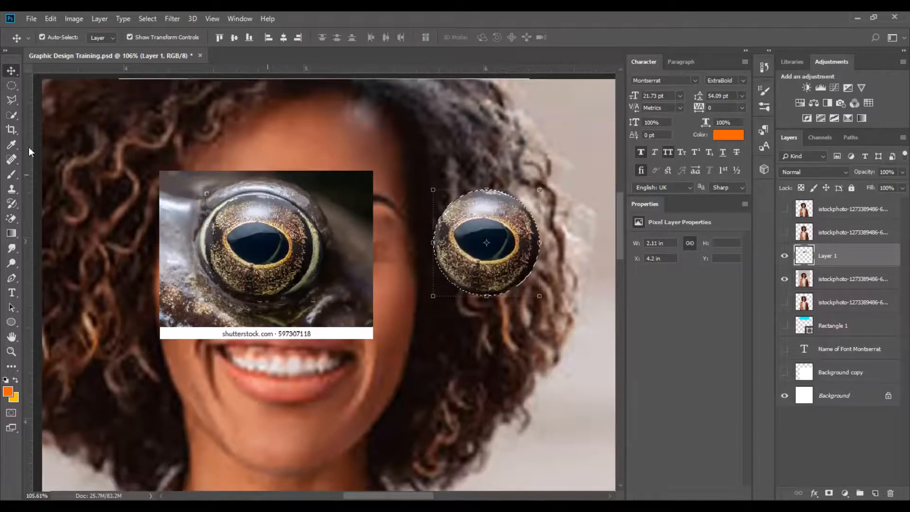
Select and delete the rest of the rectangular frog picture, then deselect.
left_click(9, 87)
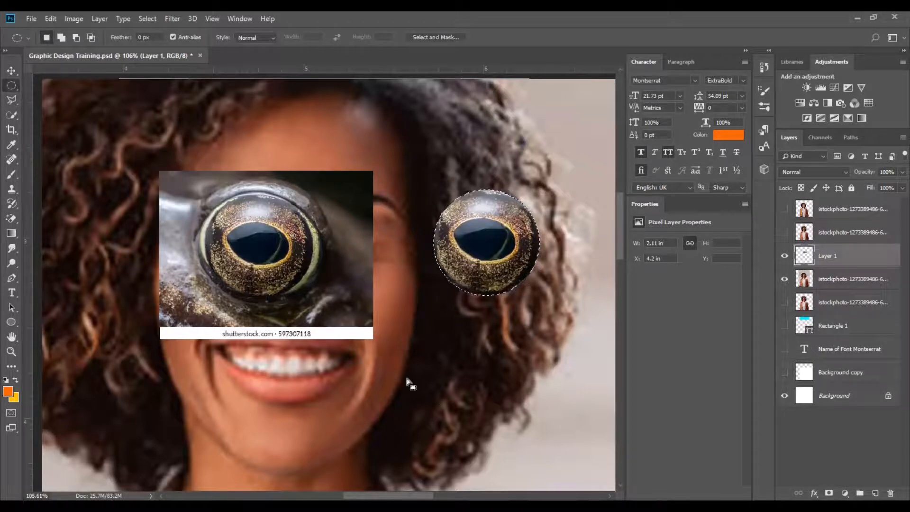
left_click_drag(116, 150, 409, 381)
key("Delete")
key("ctrl+d")
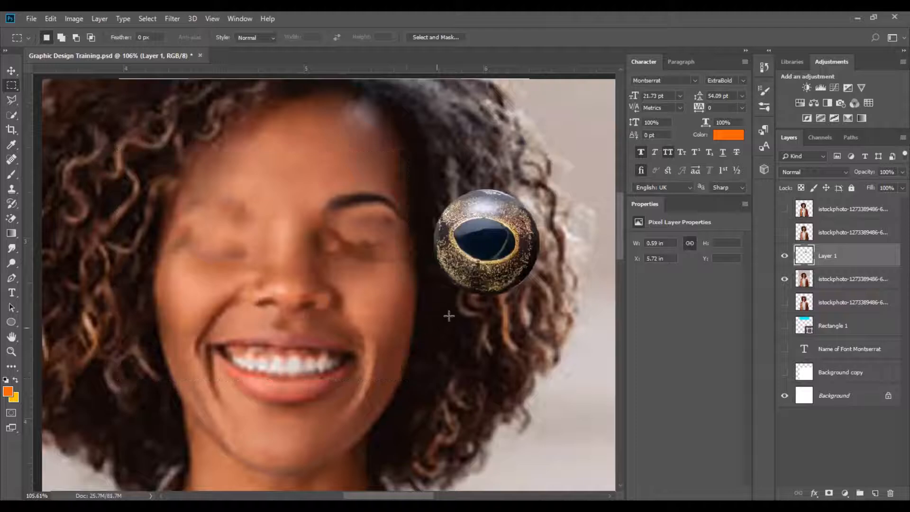
Move the frog eye onto the left eye and scale it down to about 51% with Free Transform.
left_click(12, 70)
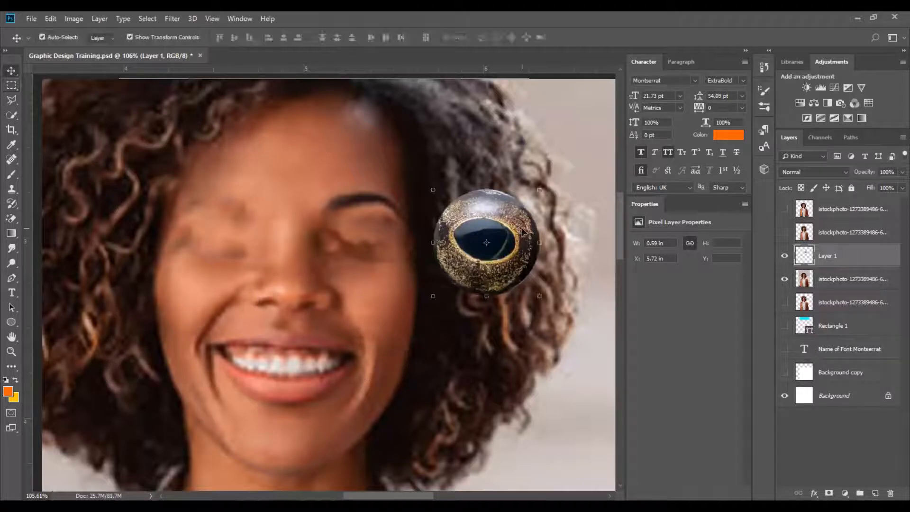
left_click_drag(540, 233, 282, 240)
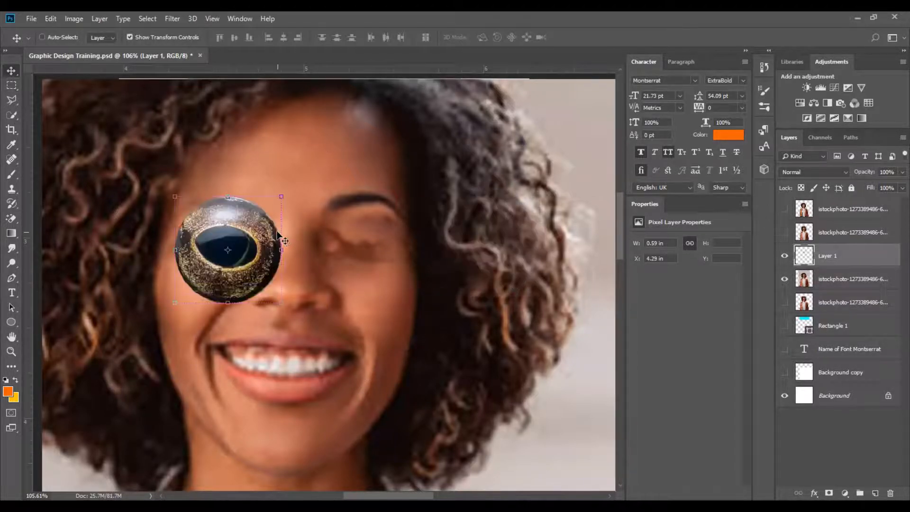
key("ctrl+t")
left_click_drag(272, 203, 263, 215)
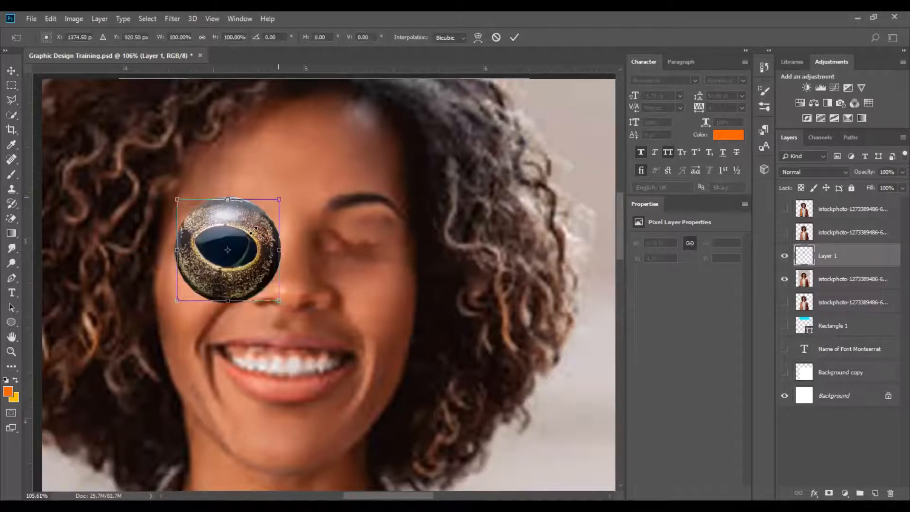
left_click_drag(253, 229, 248, 237)
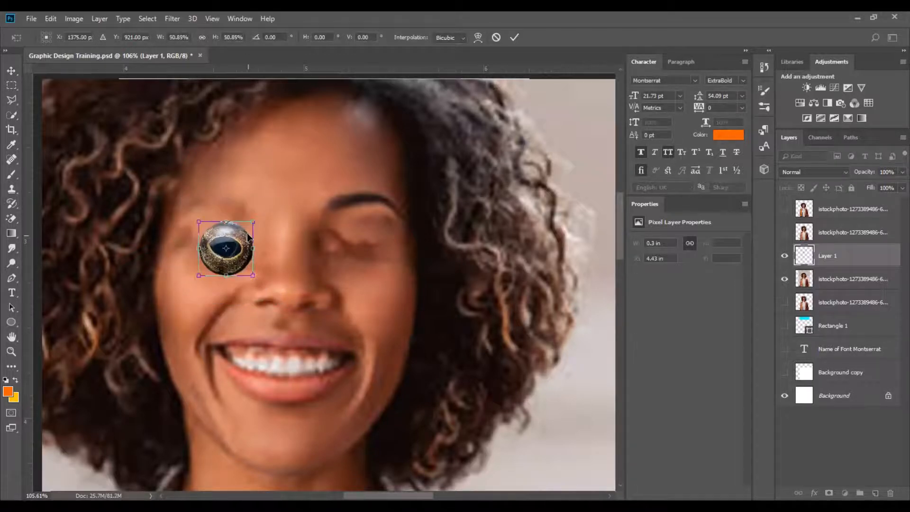
left_click(514, 37)
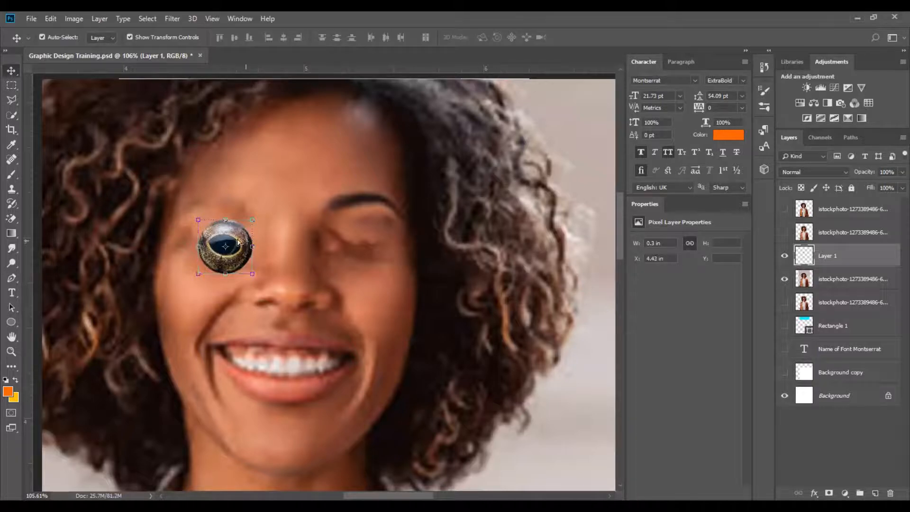
Nudge the frog eye into place and stretch it to about 128% width and 64% height.
left_click_drag(235, 232, 229, 224)
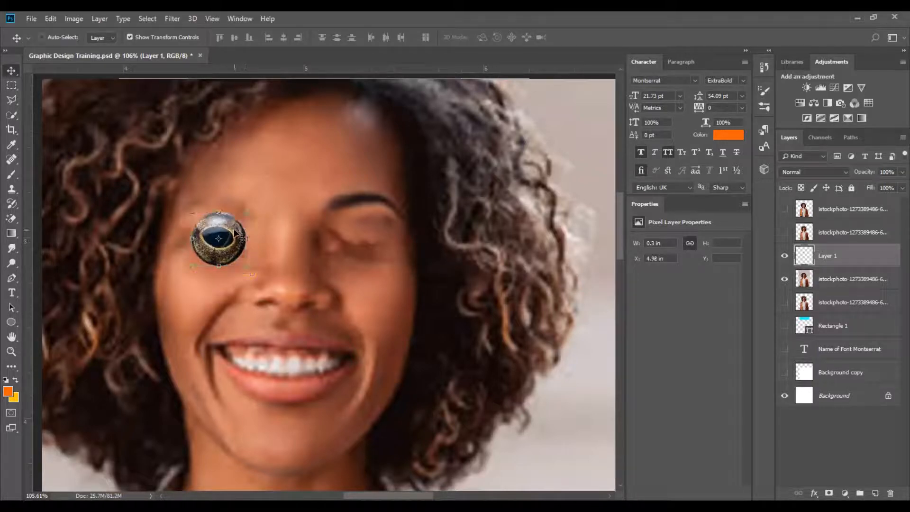
key("ctrl+t")
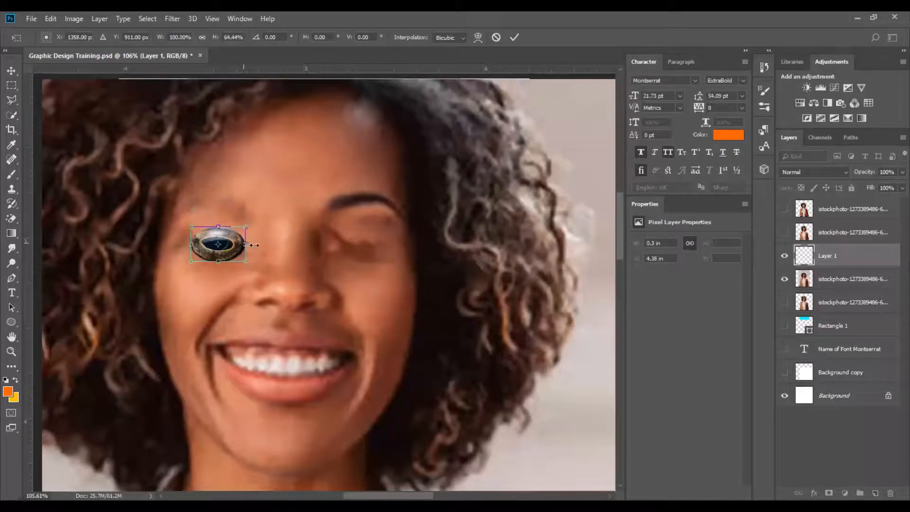
left_click_drag(257, 245, 272, 245)
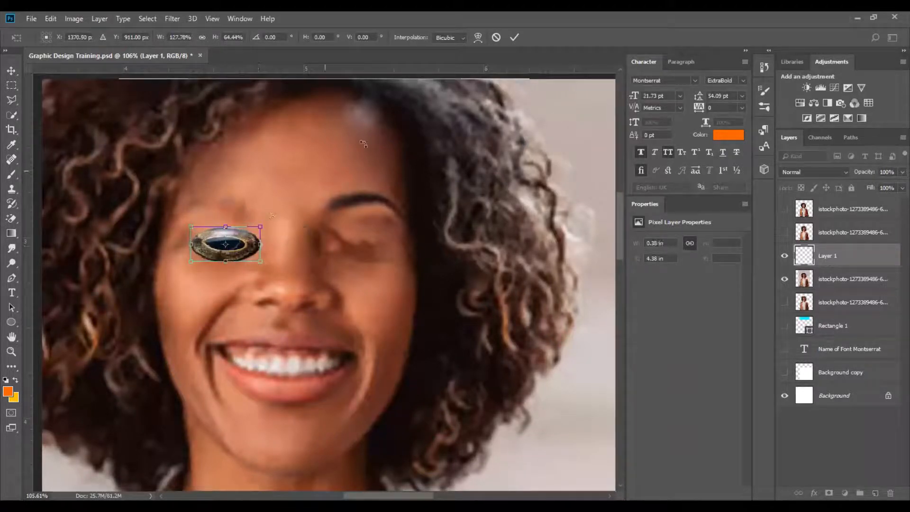
left_click(514, 37)
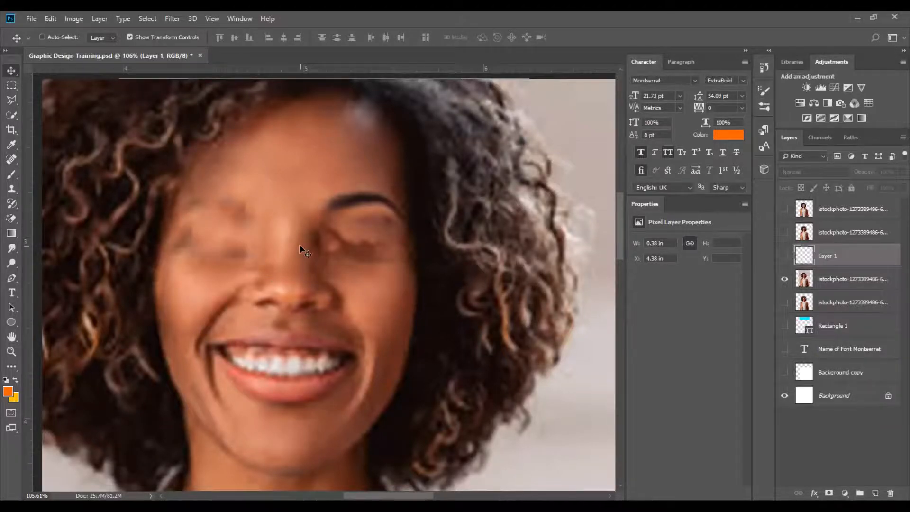
Step backward through the history until the original face with both eyes is restored.
scroll(300, 244, "down", 4)
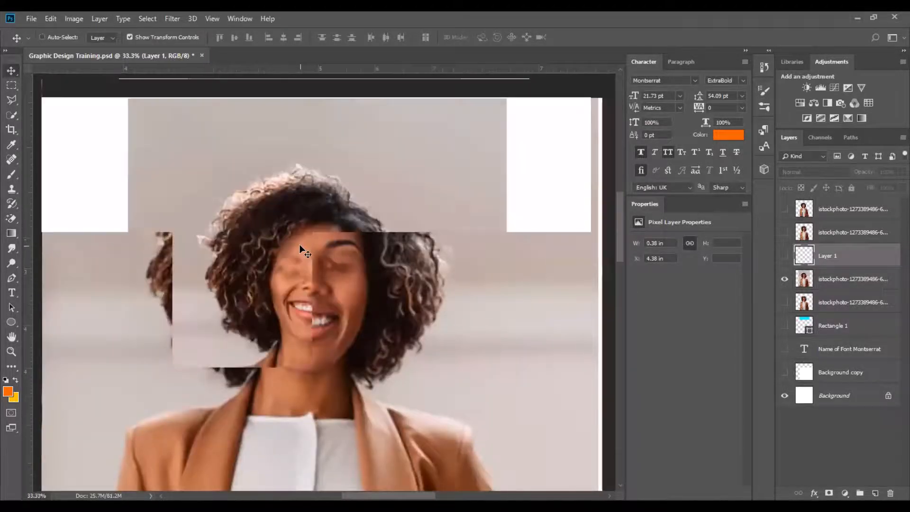
key("ctrl+0")
key("ctrl+alt+z")
key("ctrl+alt+z")
key("ctrl+alt+z")
key("ctrl+alt+z")
key("ctrl+alt+z")
key("ctrl+alt+z")
key("ctrl+alt+z")
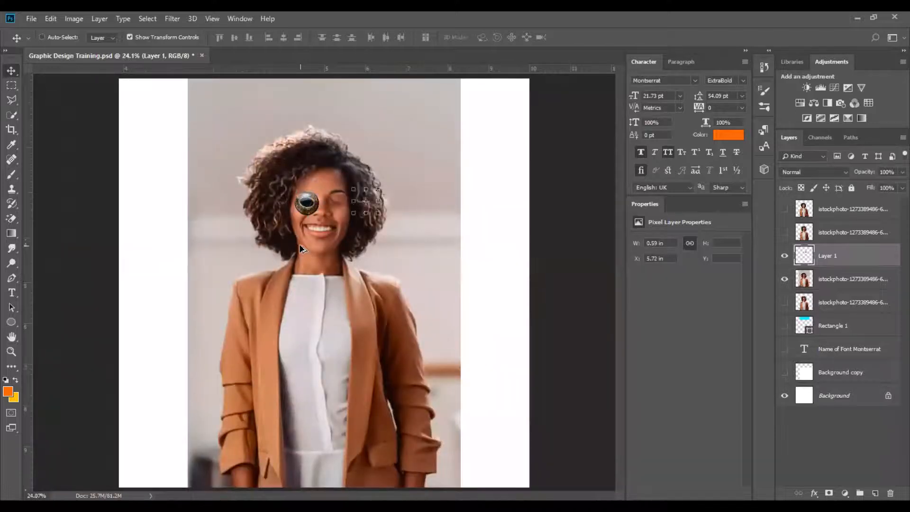
key("ctrl+alt+z")
key("ctrl+alt+z")
key("ctrl+alt+z")
key("ctrl+alt+z")
key("ctrl+alt+z")
key("ctrl+alt+z")
key("ctrl+alt+z")
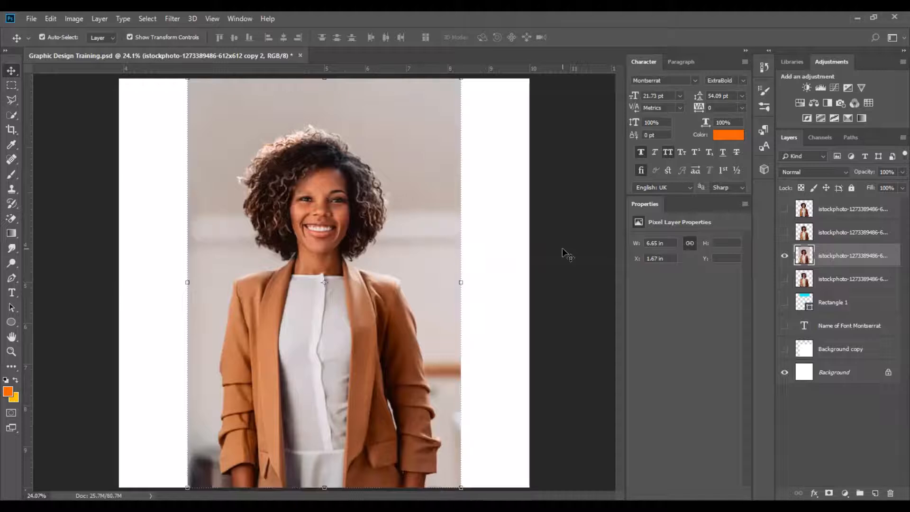
key("ctrl+1")
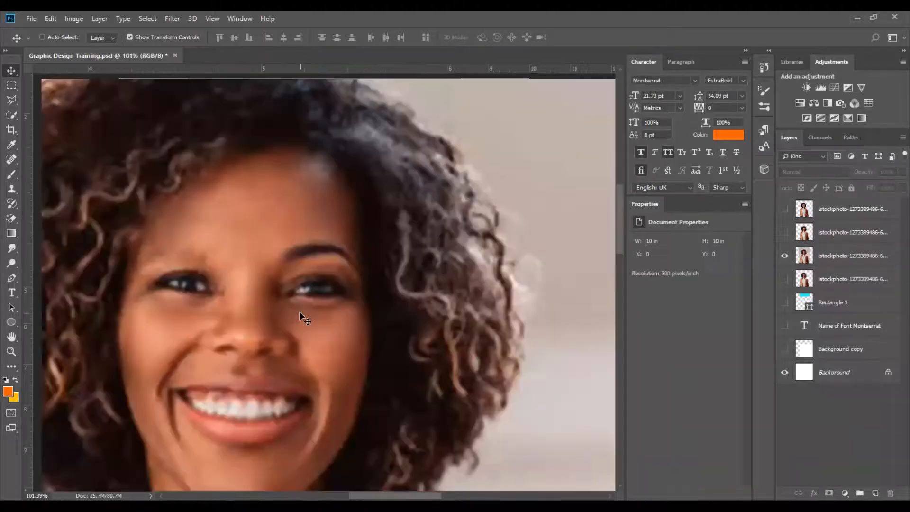
key("ctrl+0")
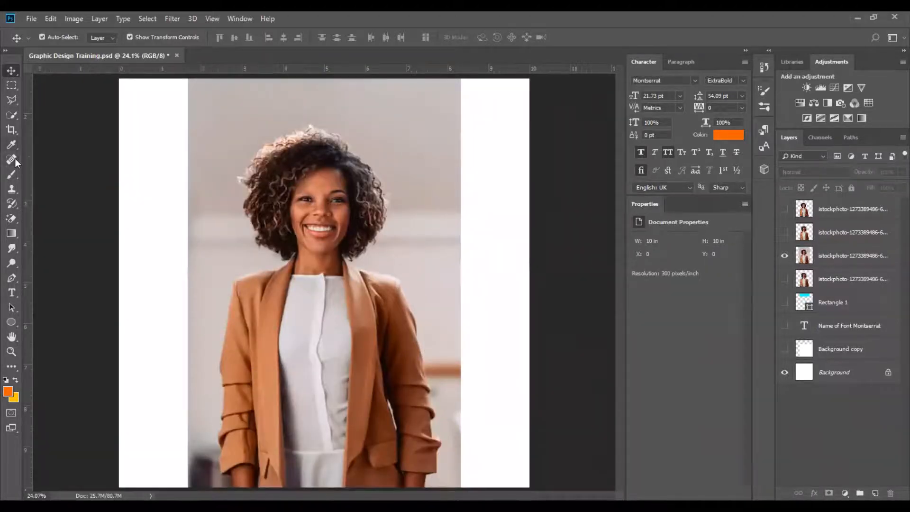
Switch to the Brush tool and select the top istockphoto layer.
left_click(15, 158)
right_click(15, 158)
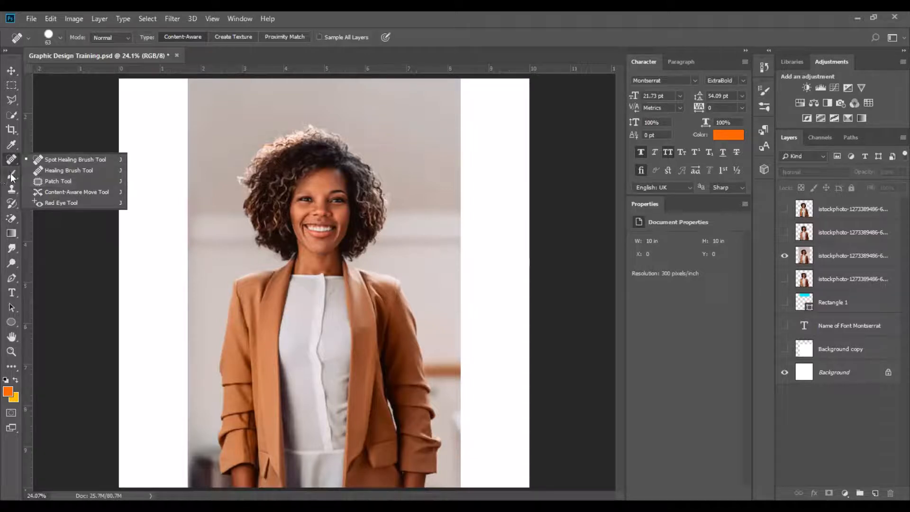
left_click_drag(11, 175, 56, 173)
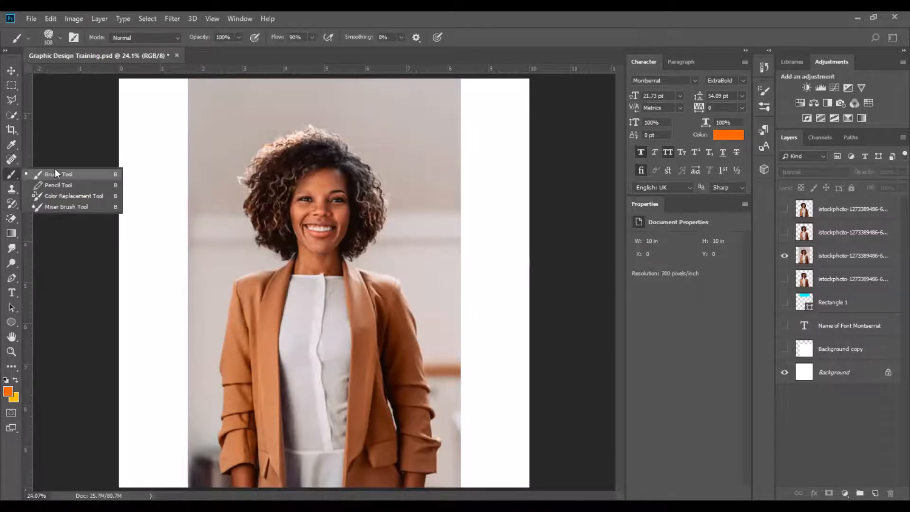
left_click(835, 209)
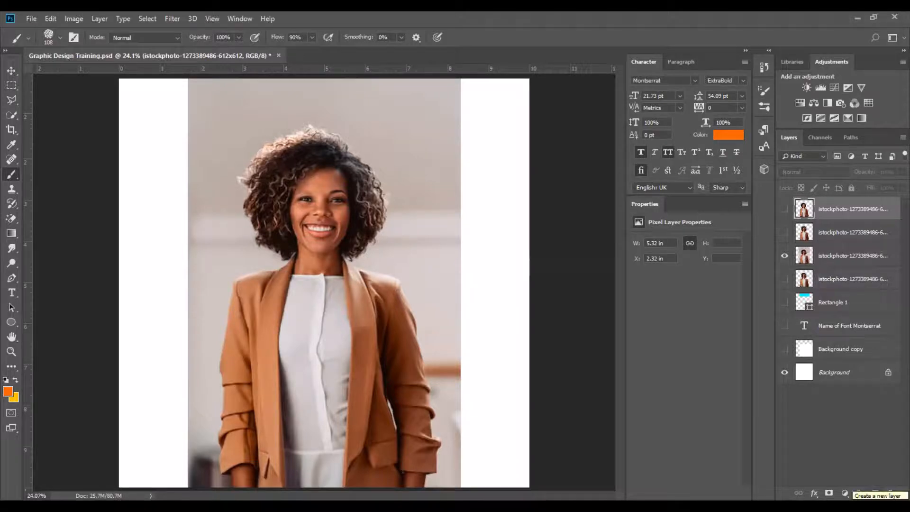
Add a new layer above the photos and paint a long horizontal orange brush stroke across the jacket.
left_click(876, 493)
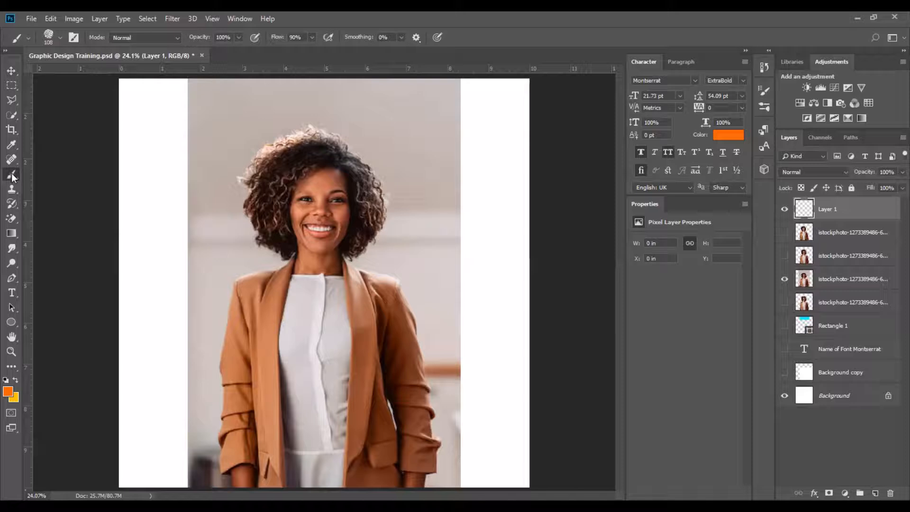
left_click_drag(189, 183, 360, 270)
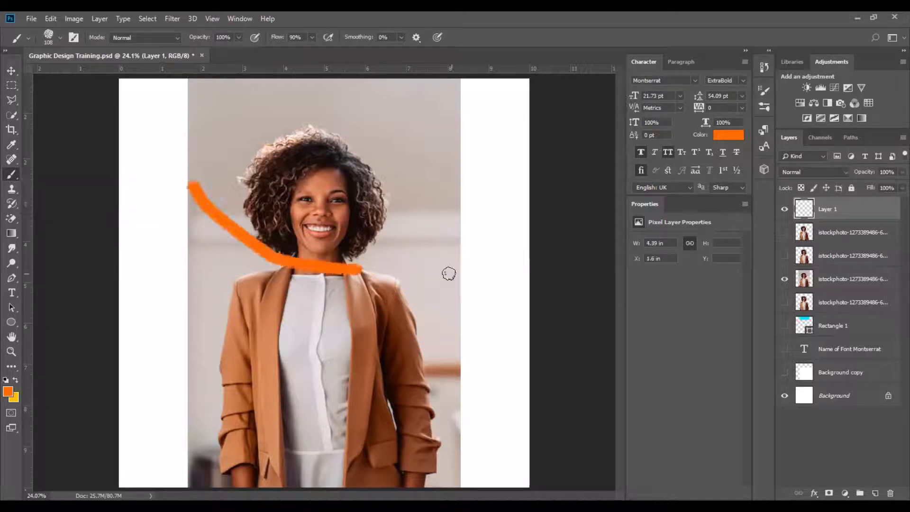
left_click(453, 273)
key("ctrl+z")
key("ctrl+shift+z")
key("ctrl+z")
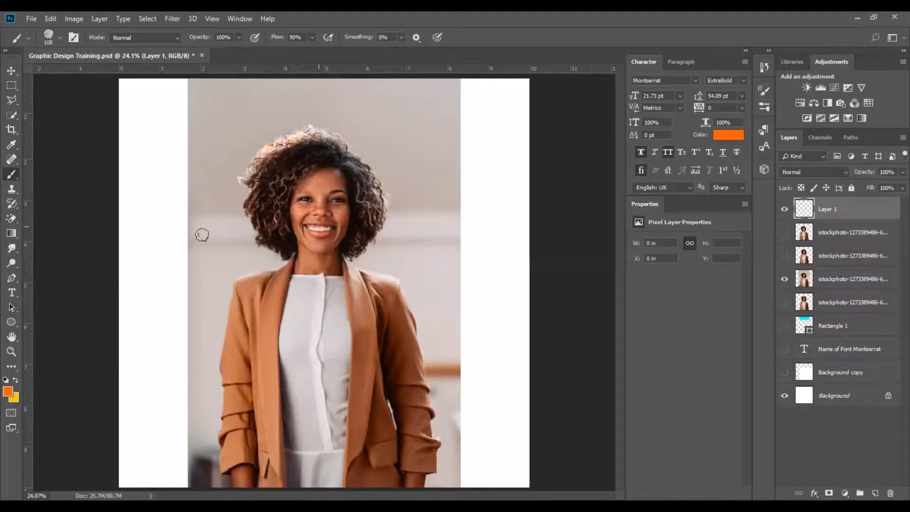
left_click_drag(217, 341, 360, 342)
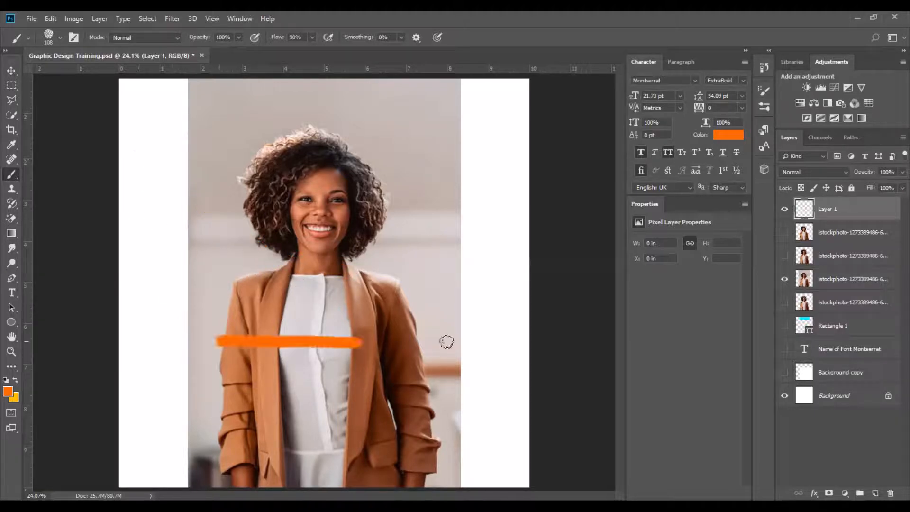
left_click_drag(217, 336, 466, 334)
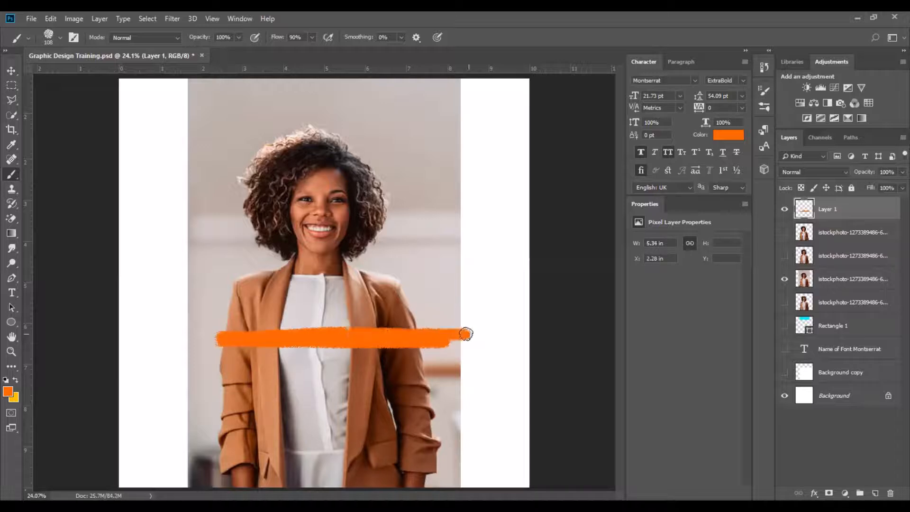
Enlarge the textured brush to 1102 px and paint large orange splatters over the torso and lower left.
left_click(61, 39)
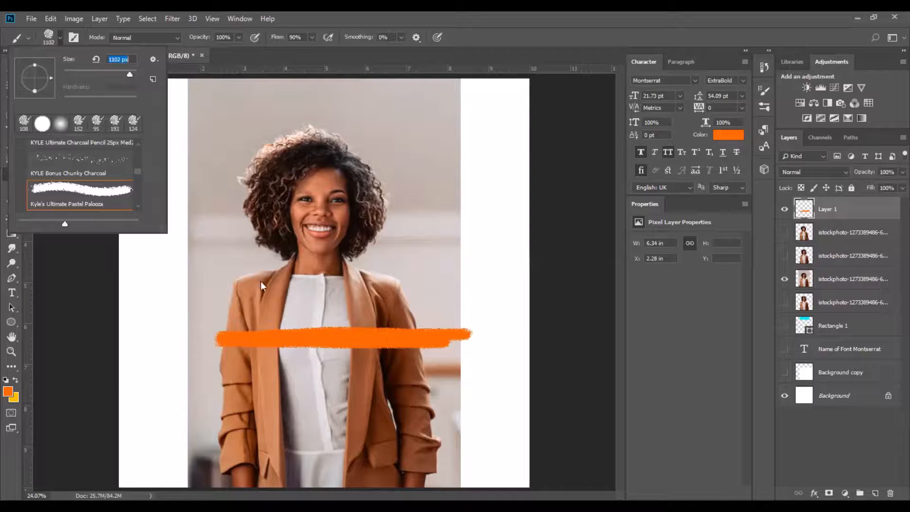
left_click_drag(255, 301, 562, 315)
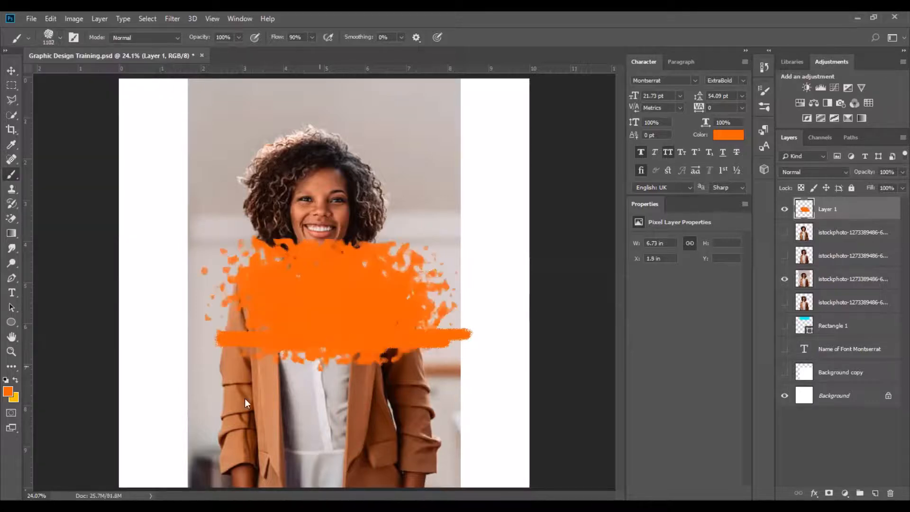
mouse_move(308, 411)
left_mouse_down()
mouse_move(234, 376)
mouse_move(183, 325)
left_mouse_up()
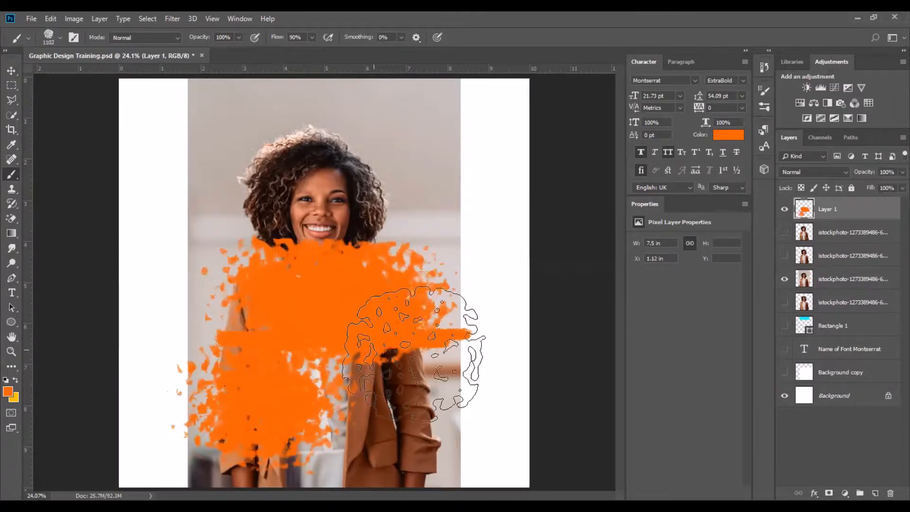
Try moving the photo layer upward with the Move tool, then undo the move.
left_click(11, 72)
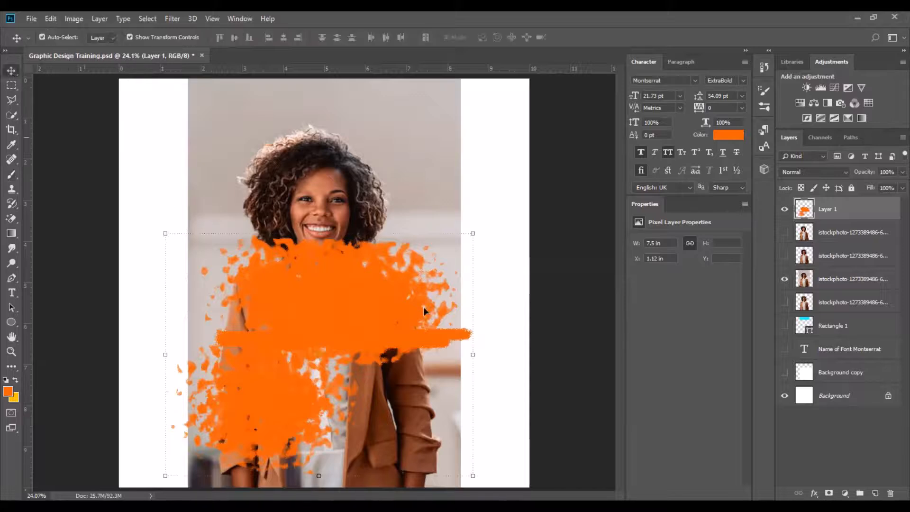
left_click(420, 173)
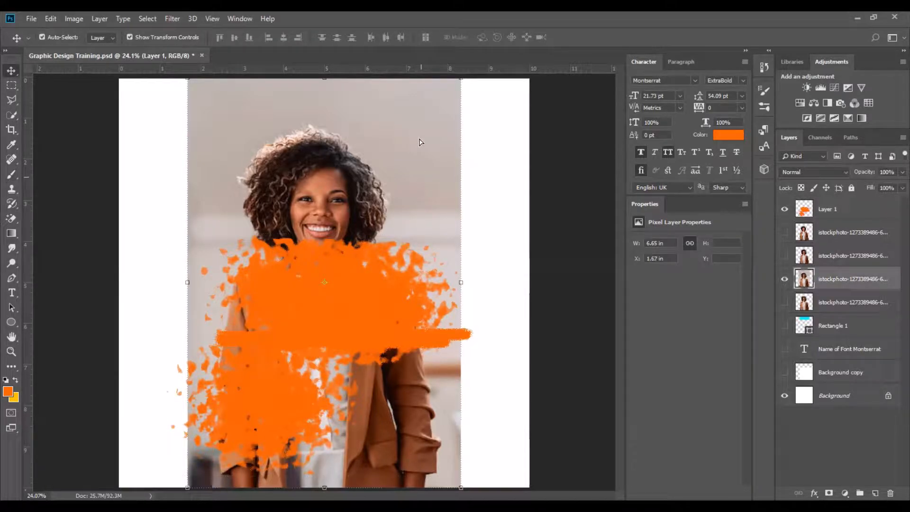
left_click_drag(421, 177, 420, 140)
left_click_drag(367, 162, 381, 185)
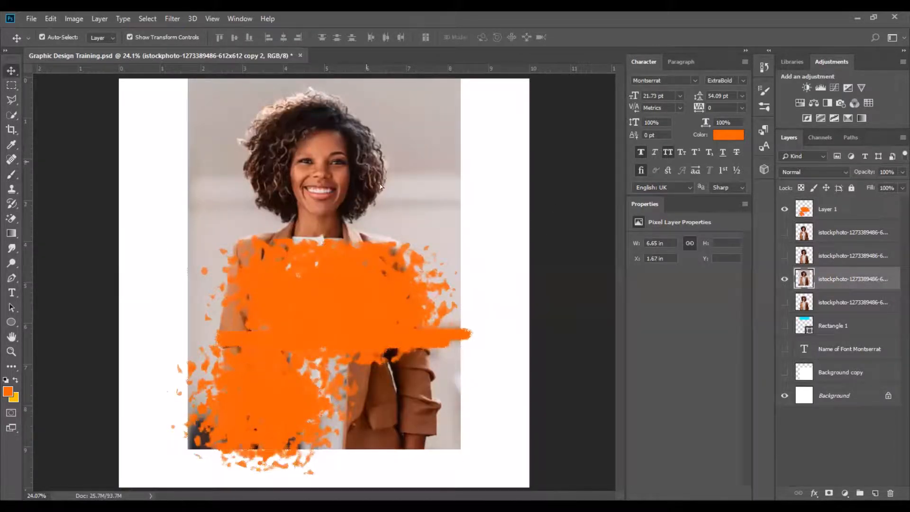
key("ctrl+z")
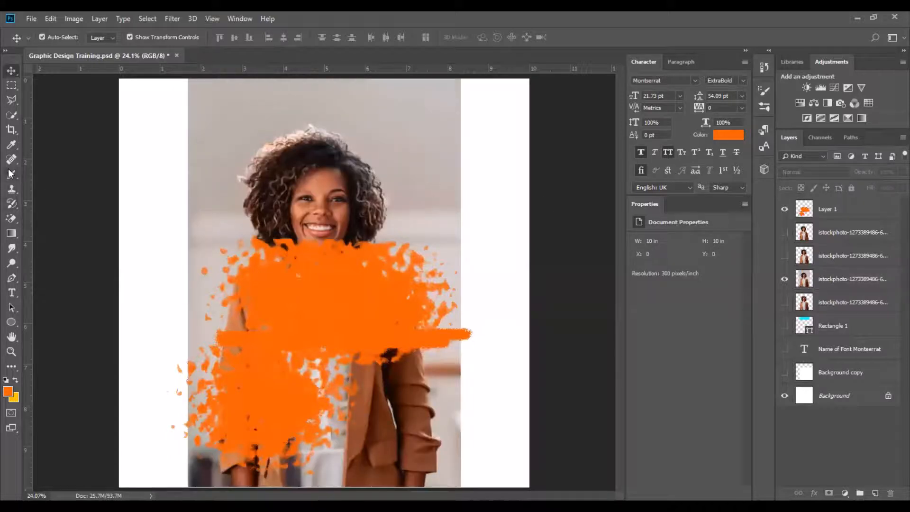
Switch to the Pencil tool and select the orange paint layer.
left_click(11, 174)
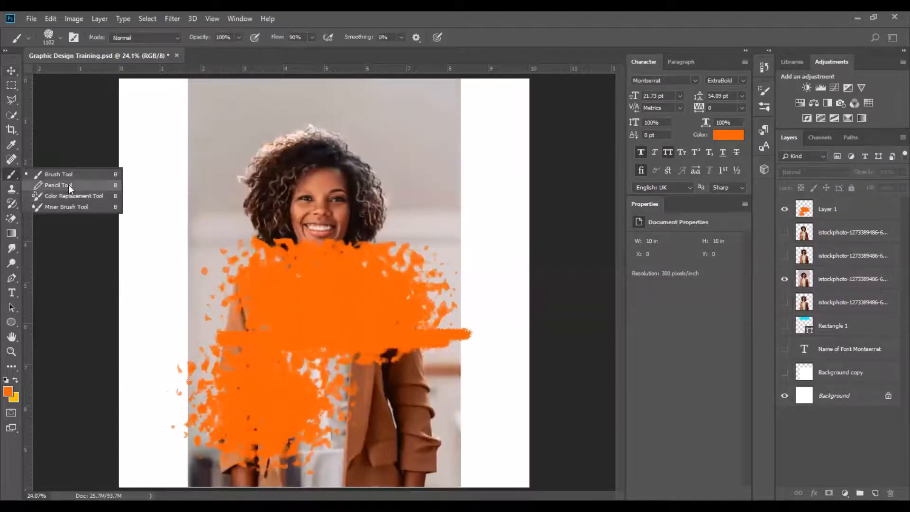
left_click(68, 185)
left_click(827, 209)
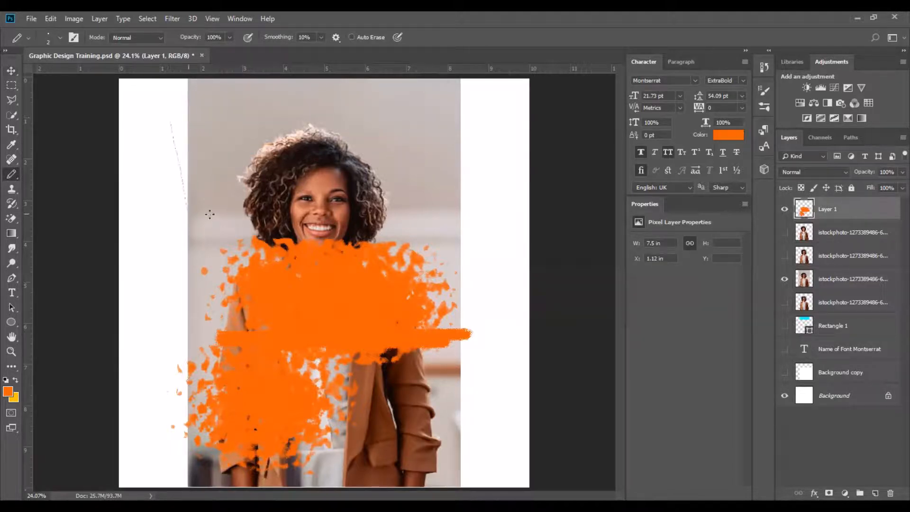
Set the pencil size to 130 and draw a thick orange arc along the canvas's left margin.
key("ctrl+z")
left_click(61, 39)
left_click_drag(252, 144, 382, 140)
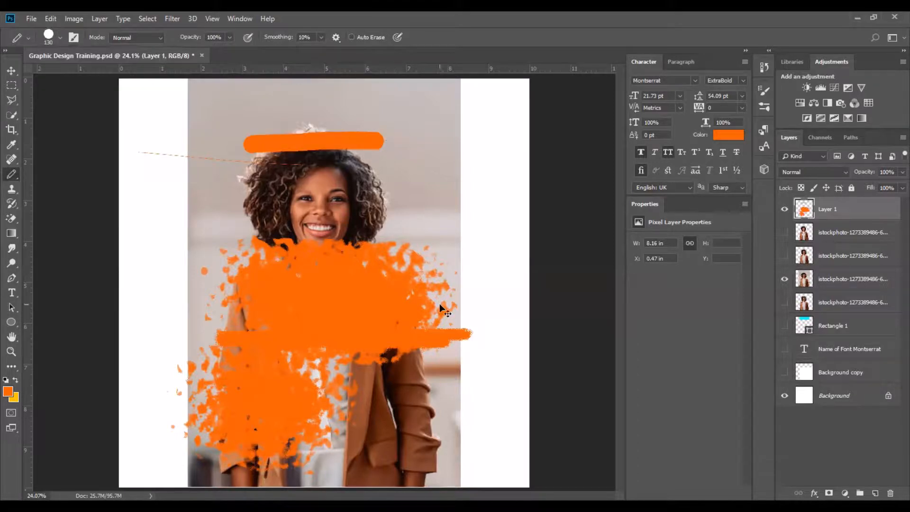
key("ctrl+z")
mouse_move(113, 97)
left_mouse_down()
mouse_move(147, 158)
mouse_move(163, 218)
mouse_move(149, 307)
left_mouse_up()
left_click_drag(125, 343, 114, 359)
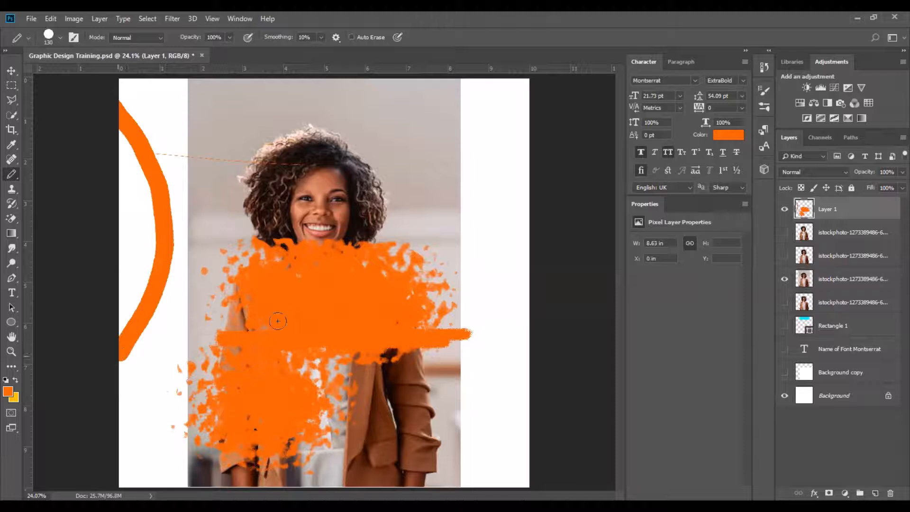
Hide the orange paint layer.
left_click(12, 70)
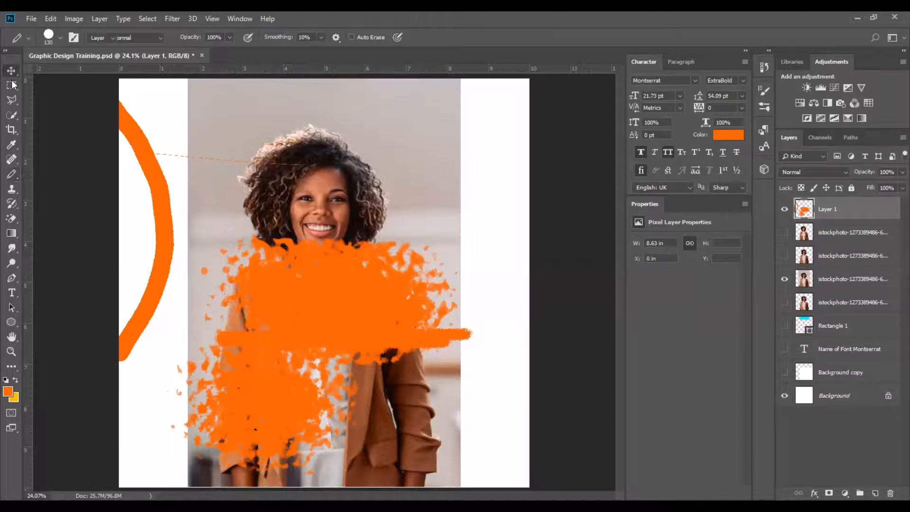
left_click(13, 175)
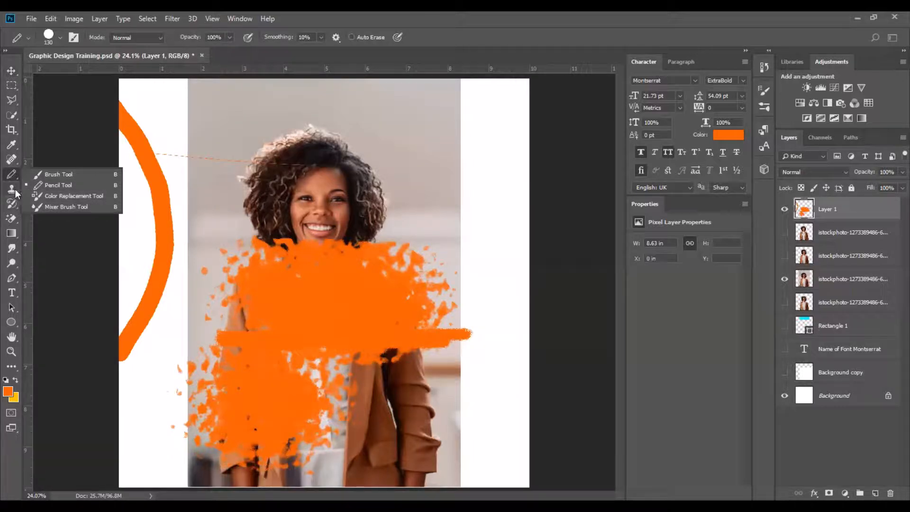
key("s")
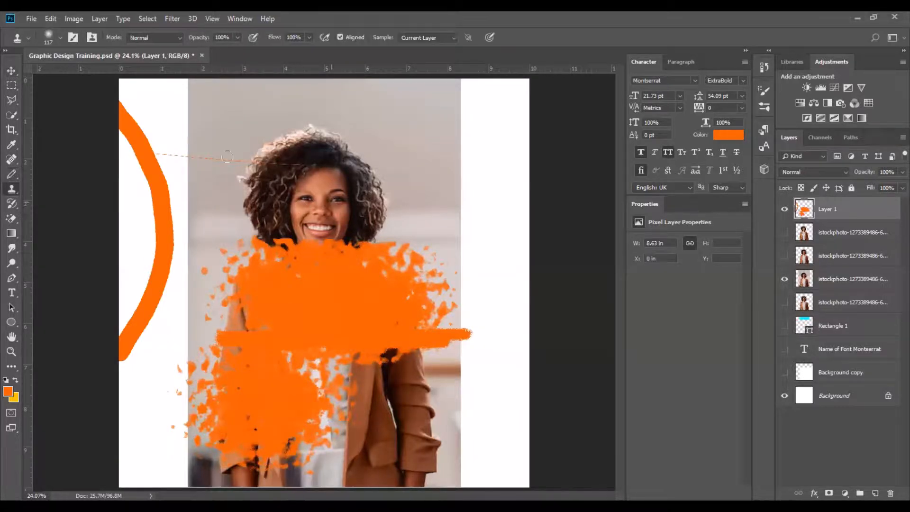
left_click(11, 69)
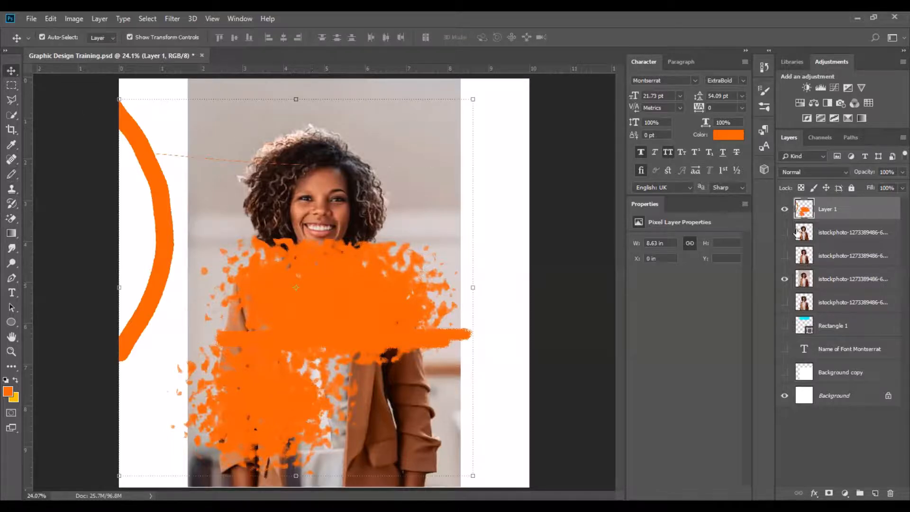
left_click(784, 209)
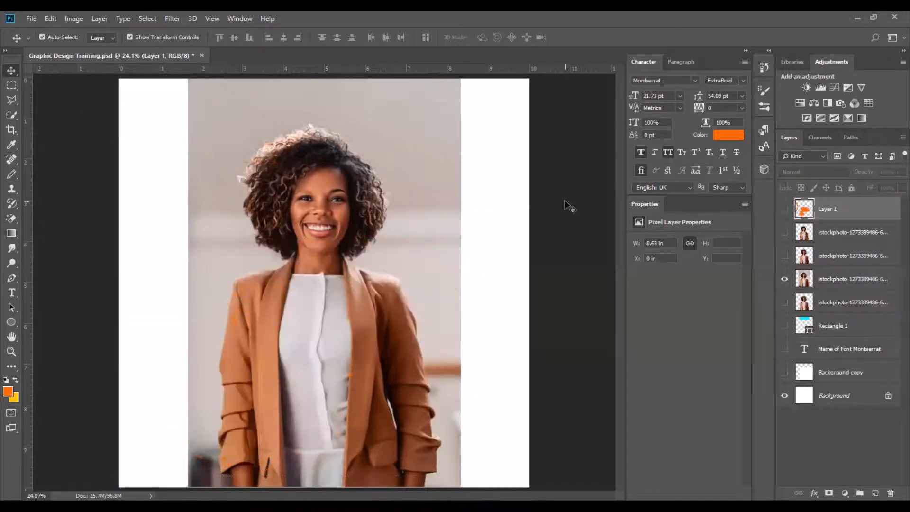
Switch to the Clone Stamp tool and select the visible istockphoto photo layer.
left_click(398, 260)
scroll(211, 197, "up", 1)
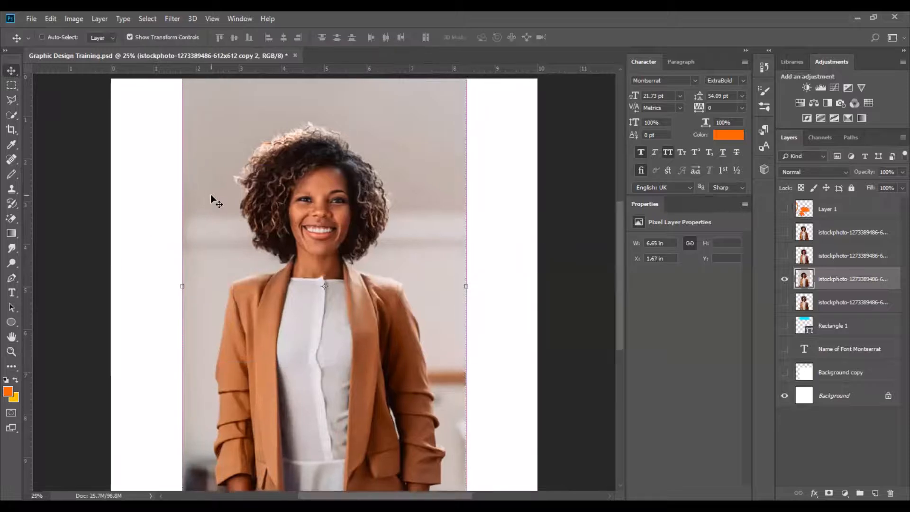
scroll(210, 196, "down", 2)
left_click(558, 254)
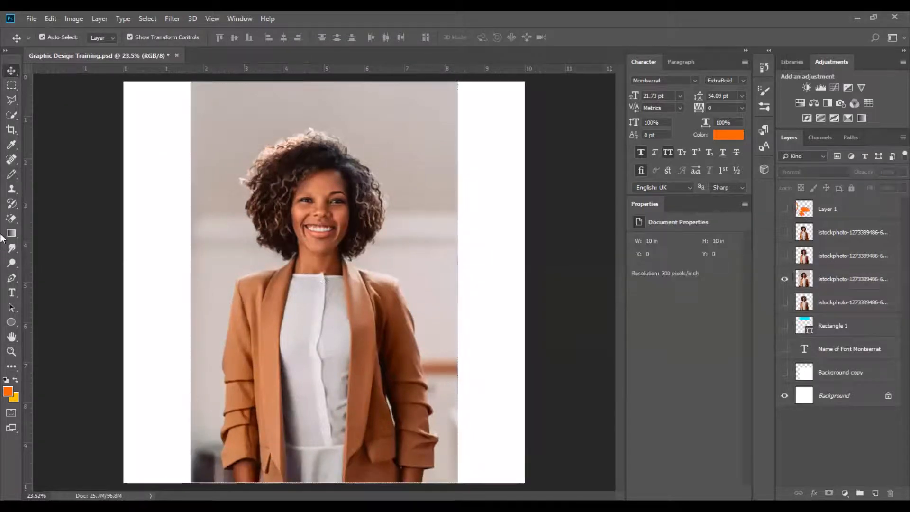
left_click(11, 189)
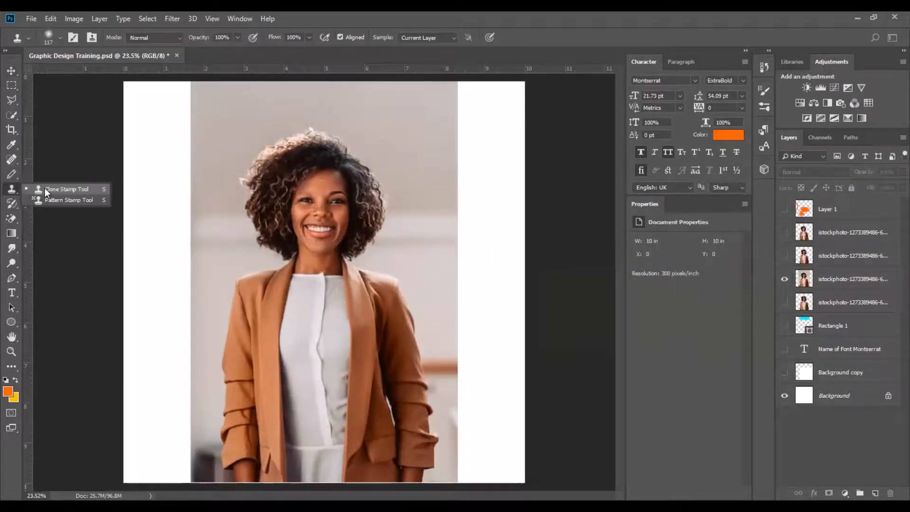
left_click(45, 189)
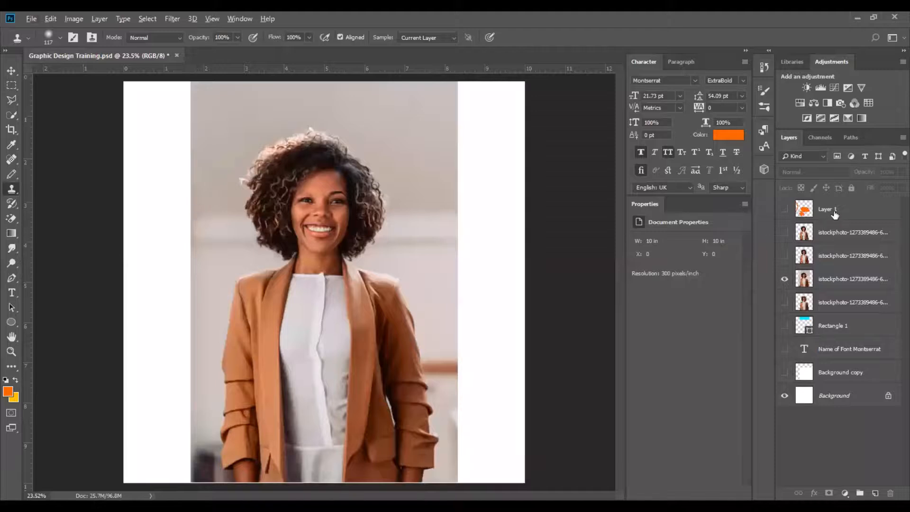
left_click(835, 241)
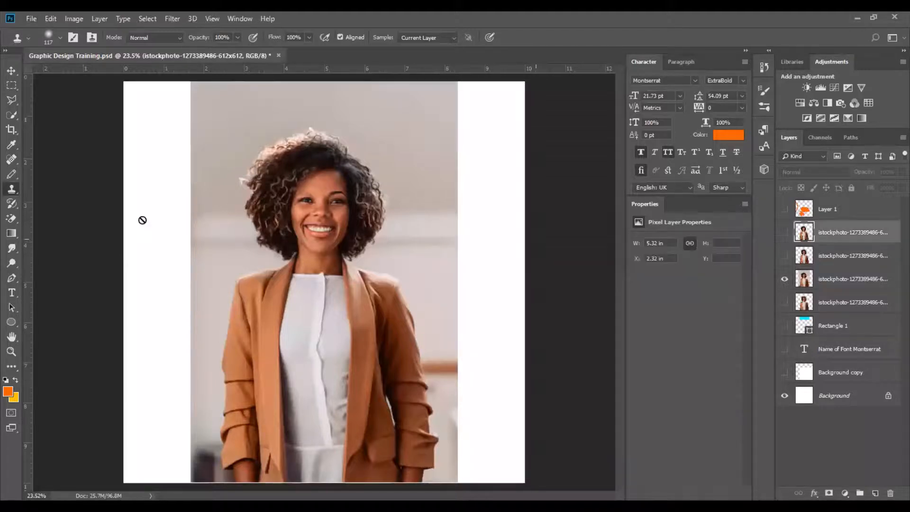
left_click(824, 281)
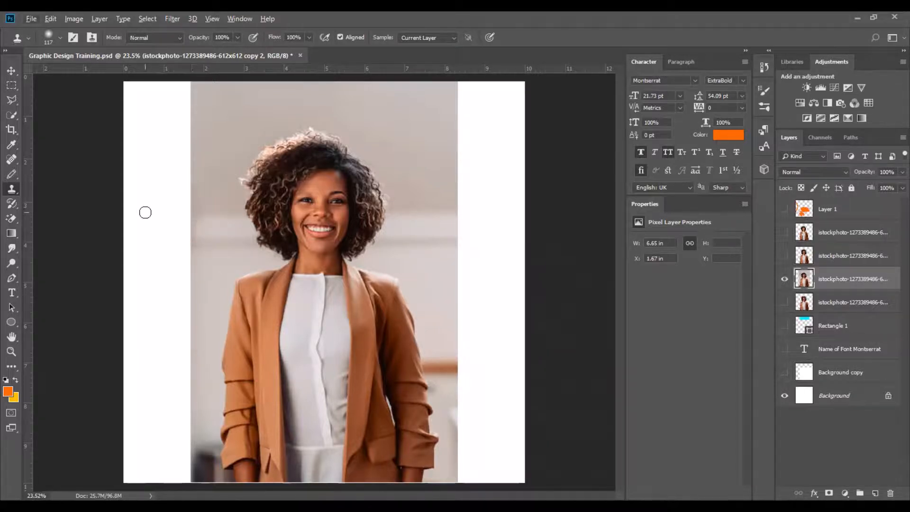
Zoom in on the background beside the left shoulder and refit the canvas to the window.
key("v")
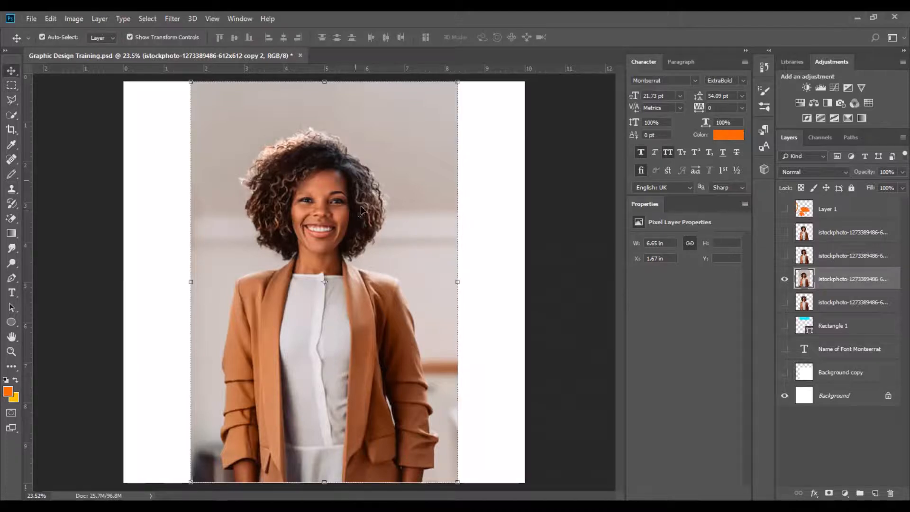
left_click(549, 247)
left_click(319, 239)
left_click(583, 267)
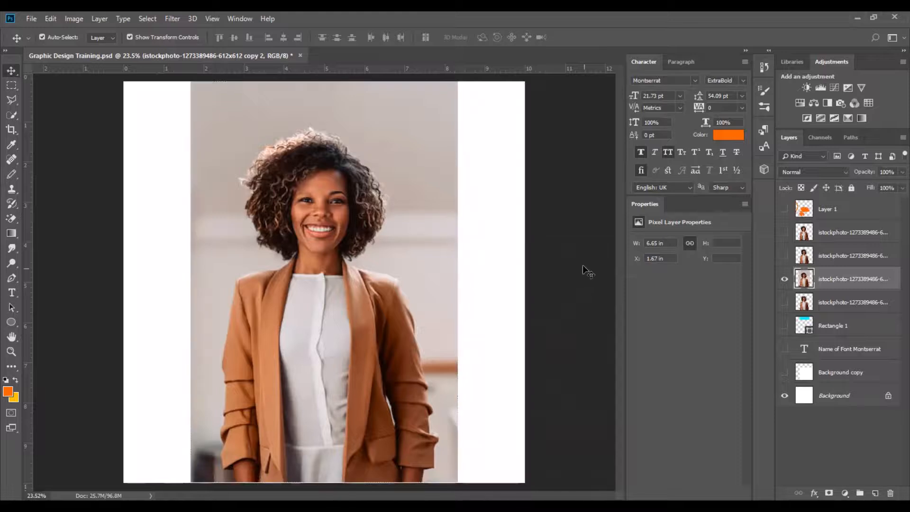
key("z")
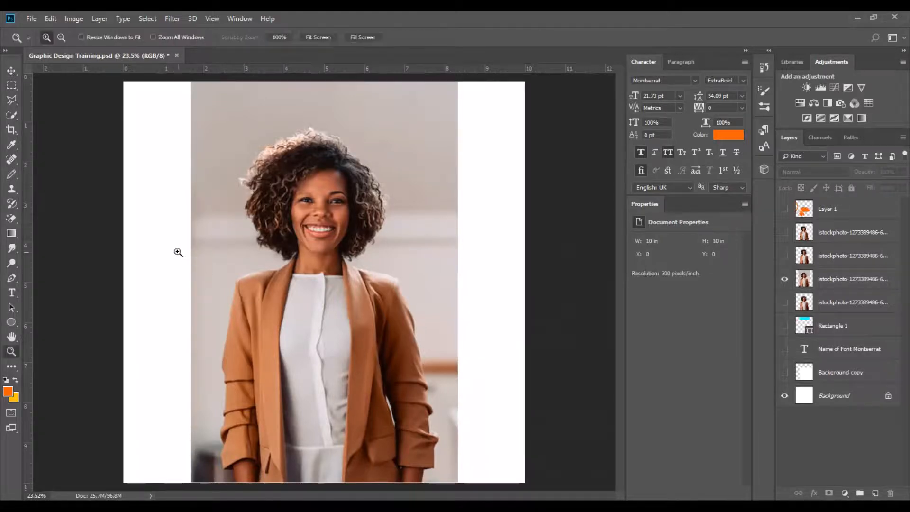
left_click_drag(178, 252, 267, 317)
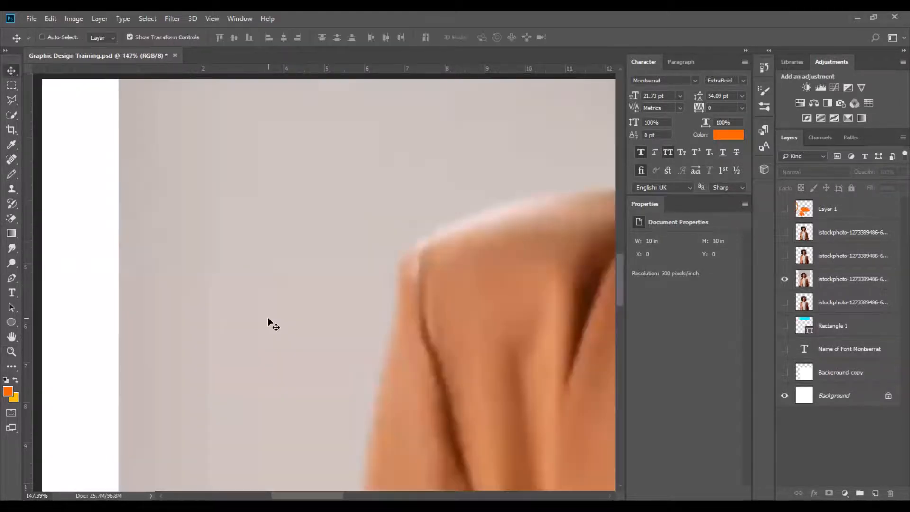
key("ctrl+0")
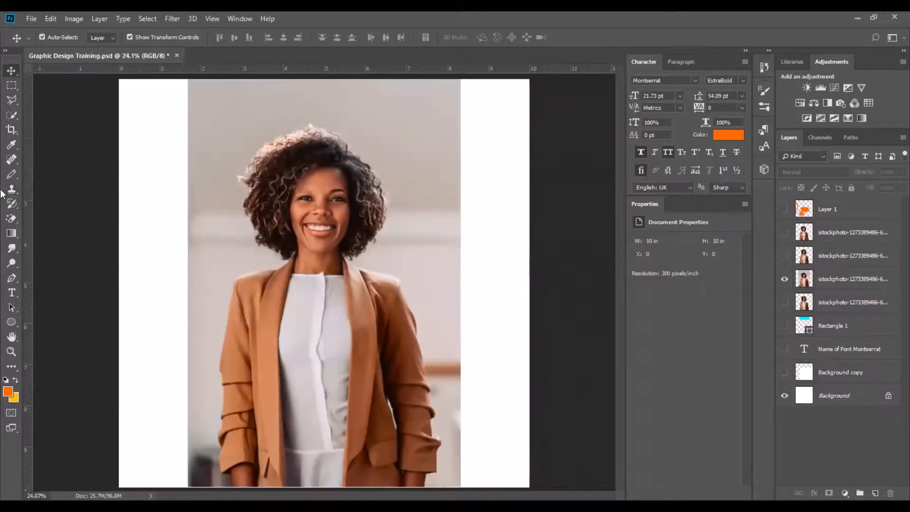
Reselect the Clone Stamp tool from its tool group and make the visible photo layer active.
left_click(12, 189)
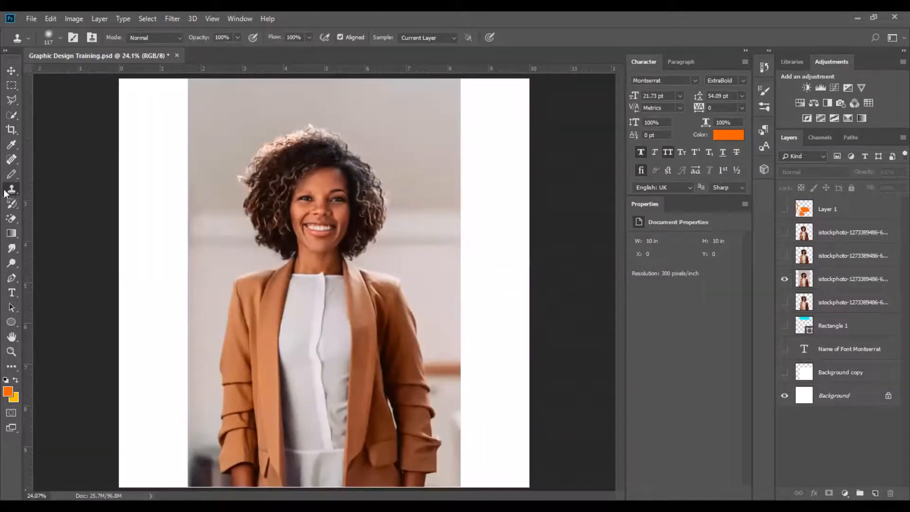
right_click(9, 190)
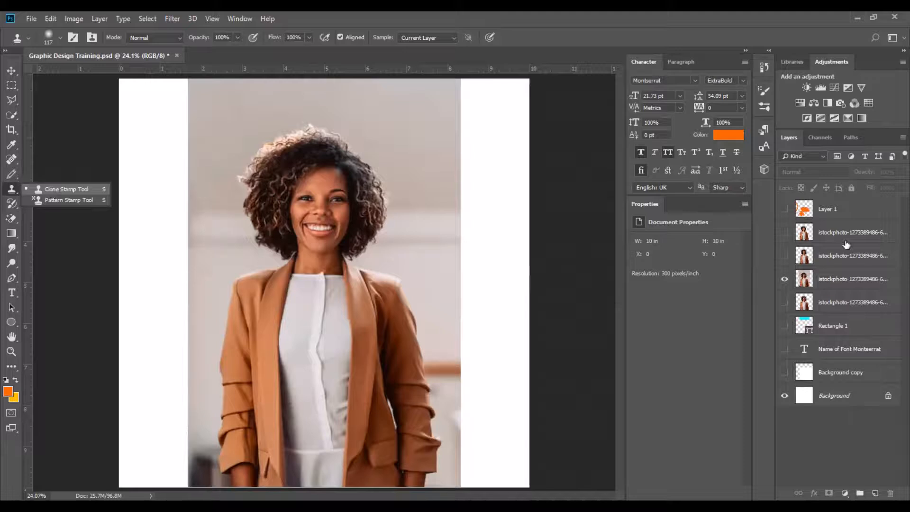
left_click(50, 188)
left_click(824, 282)
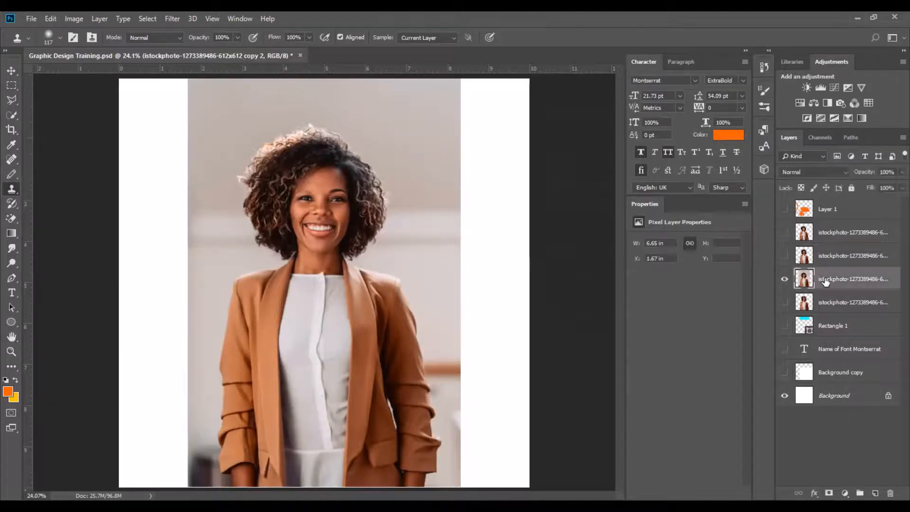
Sample the photo with the Clone Stamp and paint cloned hair and jacket strokes into the white margin left of the photo.
left_click(210, 244, "alt")
left_click_drag(167, 226, 178, 286)
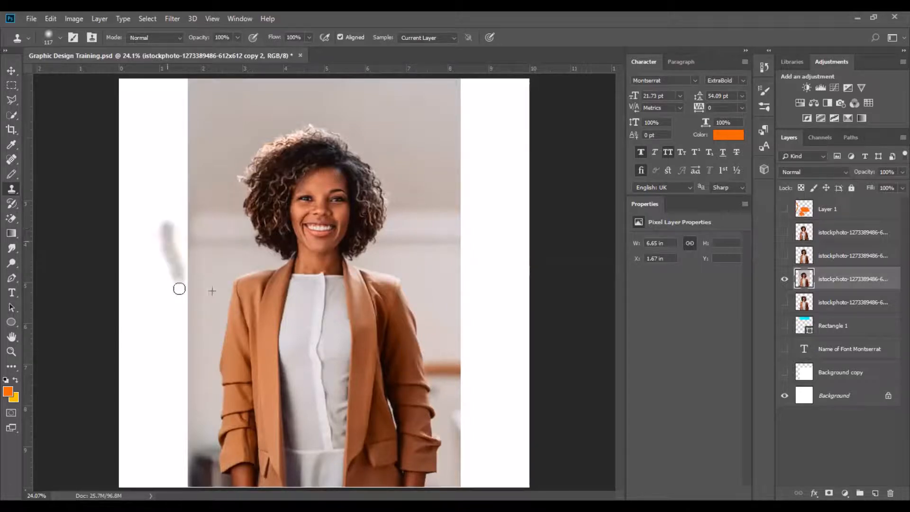
left_click(277, 297)
left_click(205, 254, "alt")
mouse_move(131, 209)
left_mouse_down()
mouse_move(188, 351)
mouse_move(157, 205)
mouse_move(141, 281)
mouse_move(180, 391)
mouse_move(171, 160)
mouse_move(186, 382)
mouse_move(140, 166)
mouse_move(170, 393)
mouse_move(157, 144)
mouse_move(183, 194)
mouse_move(191, 174)
left_mouse_up()
left_click(211, 238, "alt")
left_click(226, 138, "alt")
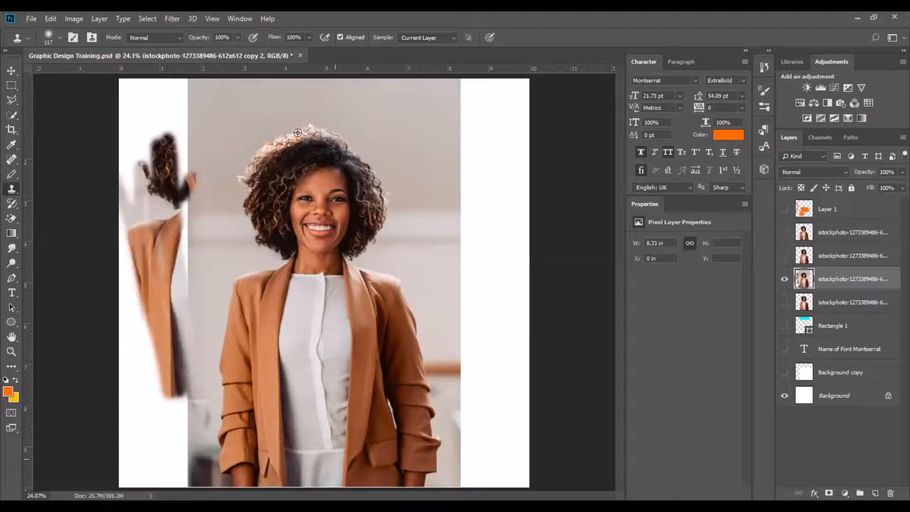
Keep cloning to paint a second copy of the woman's face and jacket over the lower left and across her original head.
mouse_move(157, 128)
left_mouse_down()
mouse_move(251, 417)
mouse_move(166, 142)
mouse_move(237, 402)
mouse_move(207, 344)
mouse_move(156, 142)
mouse_move(180, 370)
left_mouse_up()
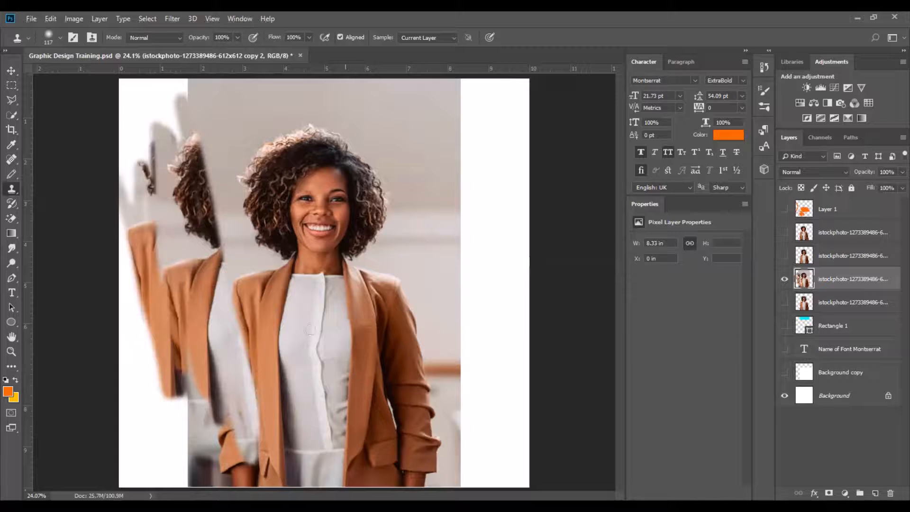
mouse_move(119, 254)
left_mouse_down()
mouse_move(203, 471)
mouse_move(208, 447)
mouse_move(156, 222)
mouse_move(265, 464)
mouse_move(274, 394)
mouse_move(218, 304)
mouse_move(284, 464)
mouse_move(185, 308)
mouse_move(294, 438)
left_mouse_up()
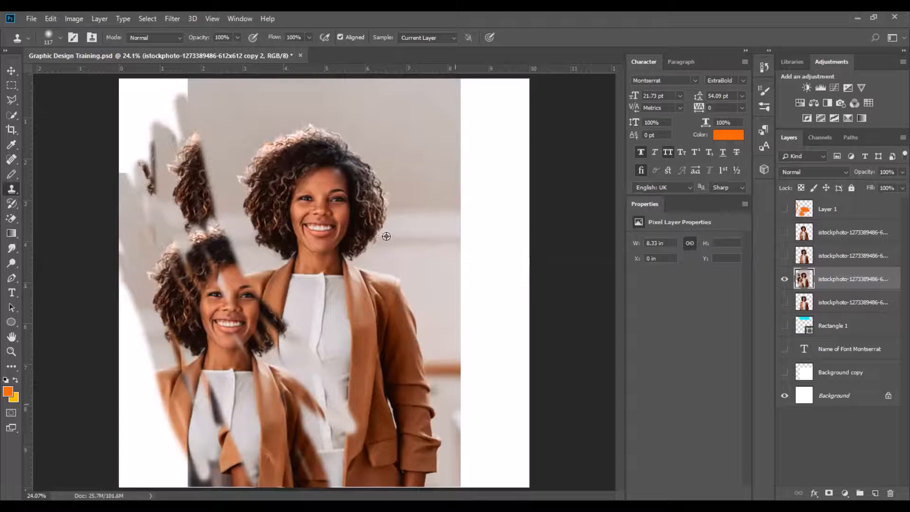
left_click(412, 378, "alt")
mouse_move(281, 192)
left_mouse_down()
mouse_move(353, 374)
mouse_move(281, 215)
mouse_move(446, 360)
mouse_move(333, 340)
mouse_move(465, 422)
mouse_move(342, 143)
mouse_move(393, 373)
mouse_move(331, 230)
mouse_move(345, 158)
mouse_move(392, 271)
left_mouse_up()
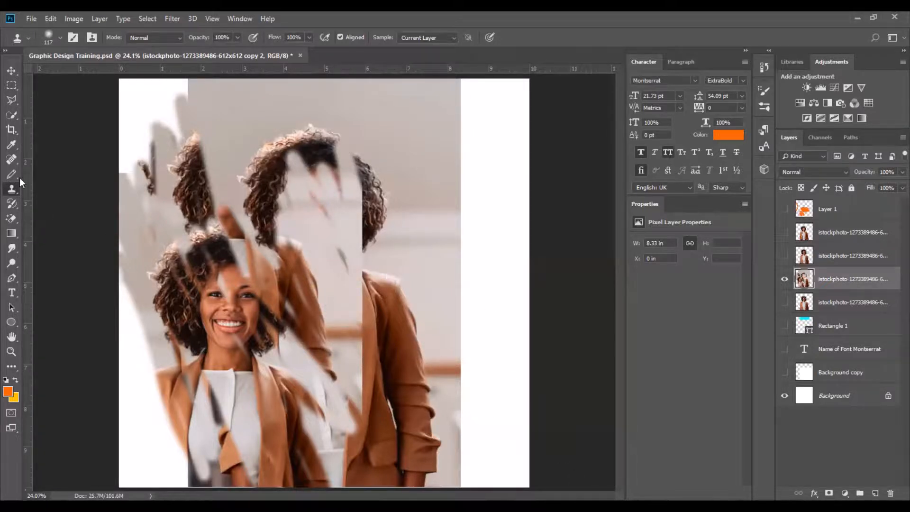
Move the cloned photo layer a little to the left with the Move tool.
left_click(11, 70)
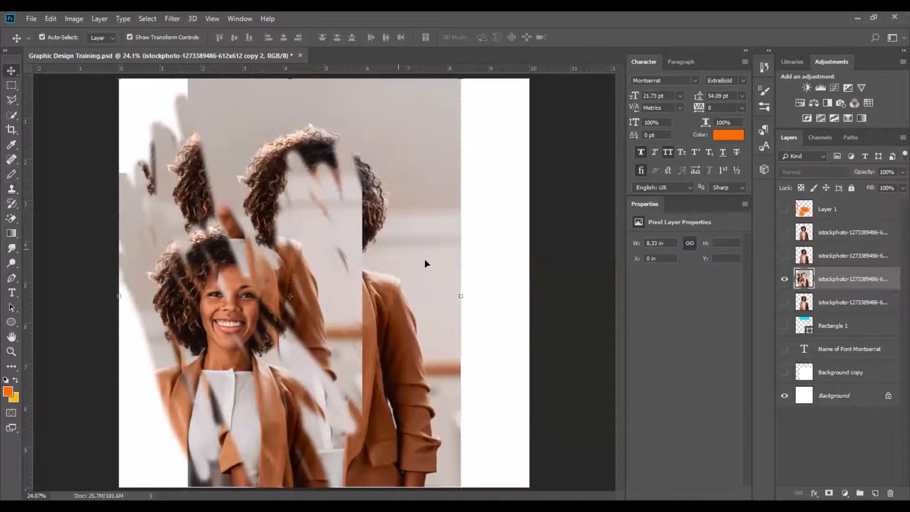
left_click_drag(414, 250, 363, 253)
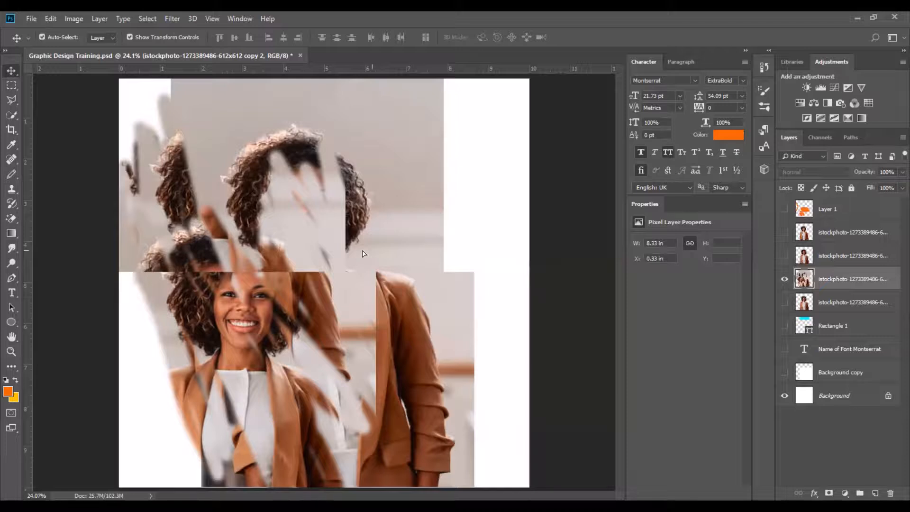
left_click(549, 242)
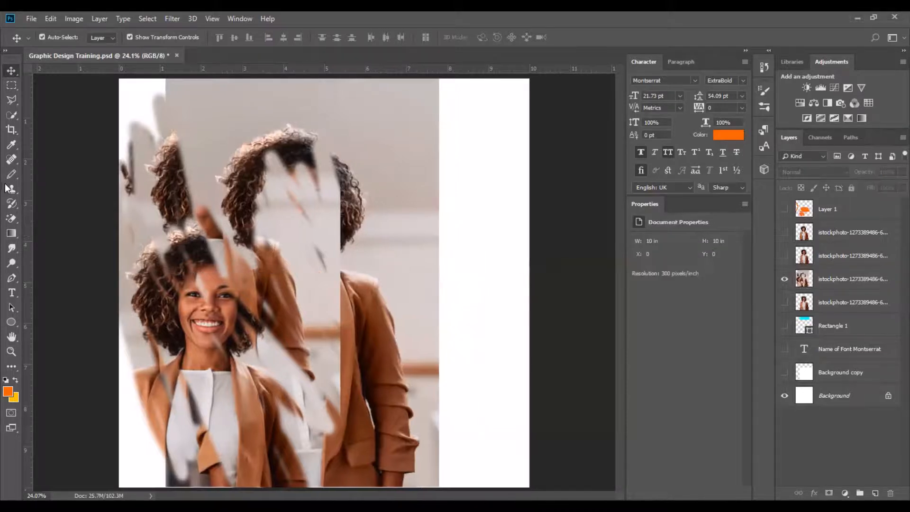
Switch to the History Brush tool and choose a hard round brush preset.
left_click(10, 189)
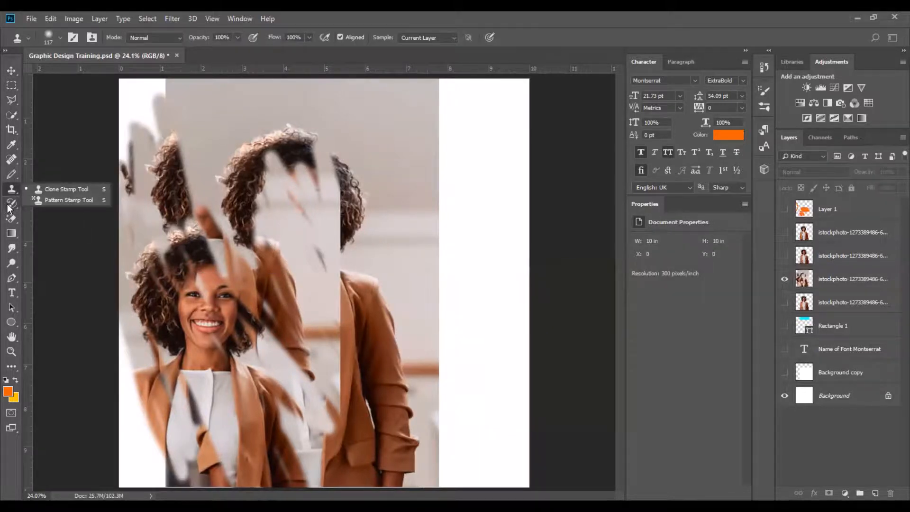
left_click(11, 204)
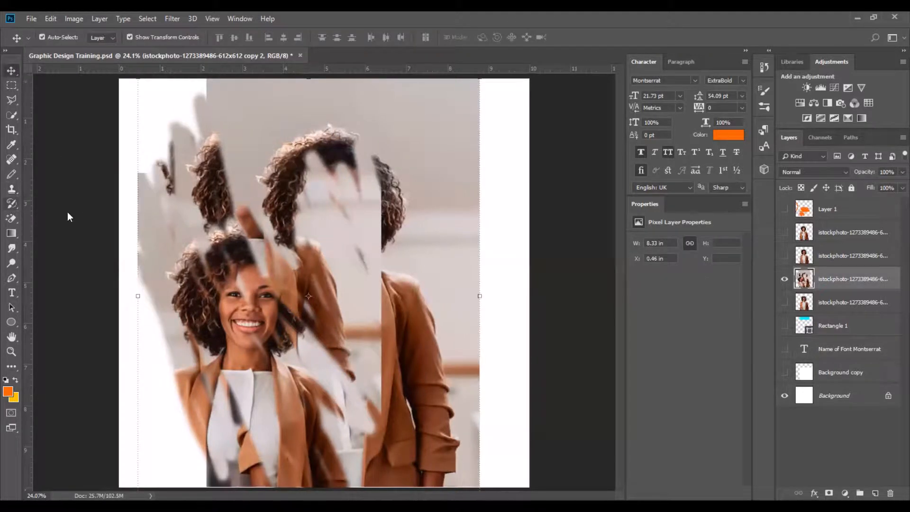
left_click(11, 204)
left_click(61, 201)
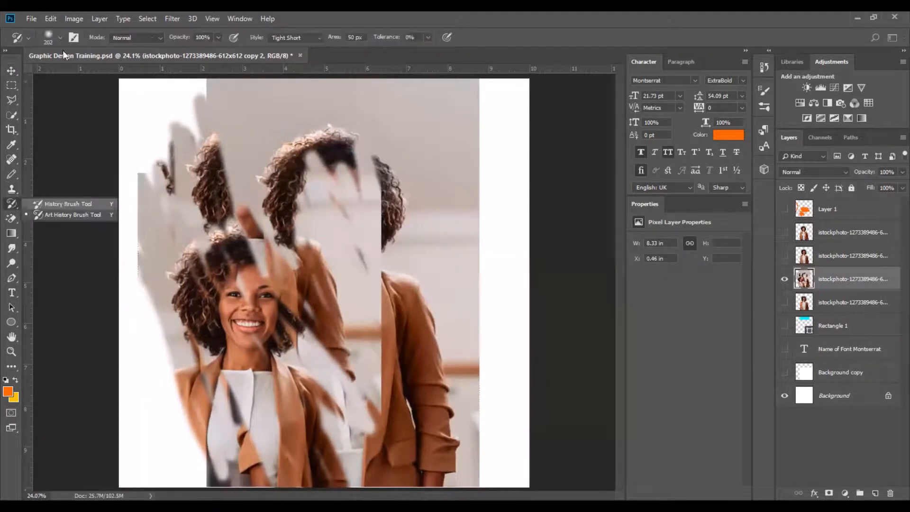
left_click(60, 37)
scroll(90, 181, "down", 4)
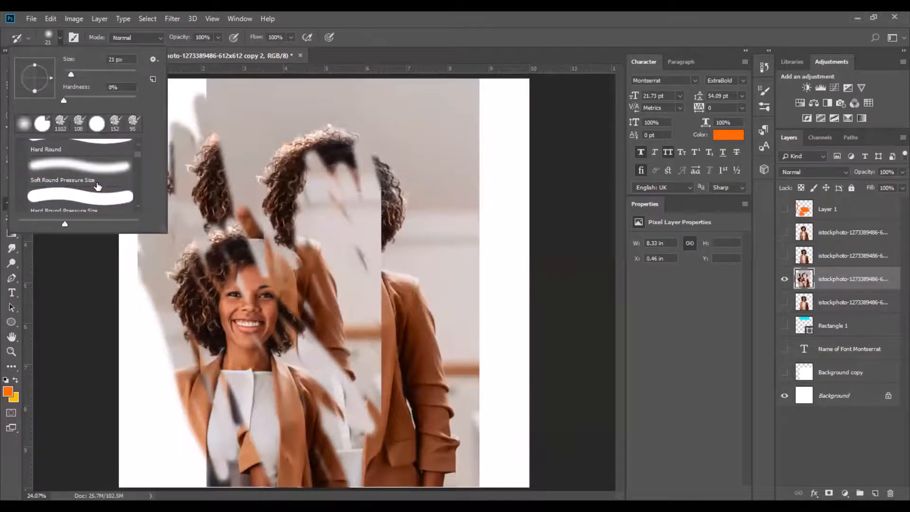
scroll(98, 185, "down", 6)
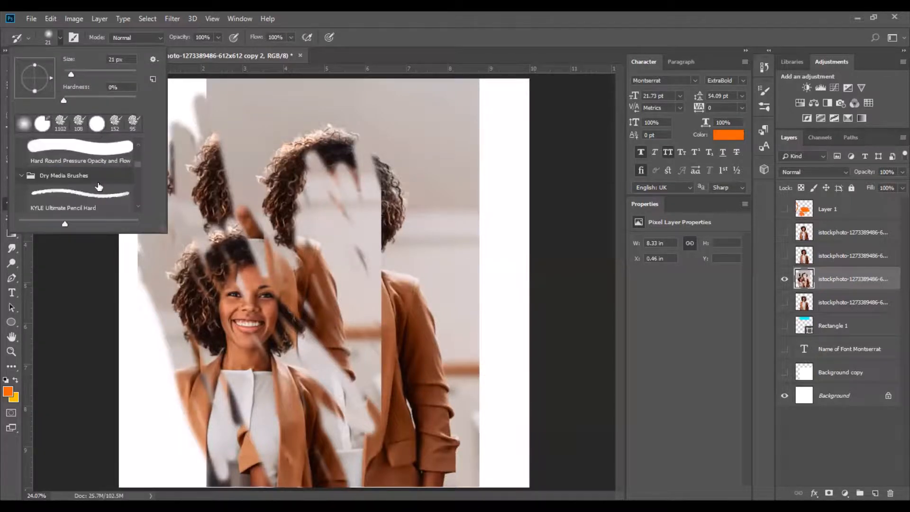
scroll(98, 185, "up", 5)
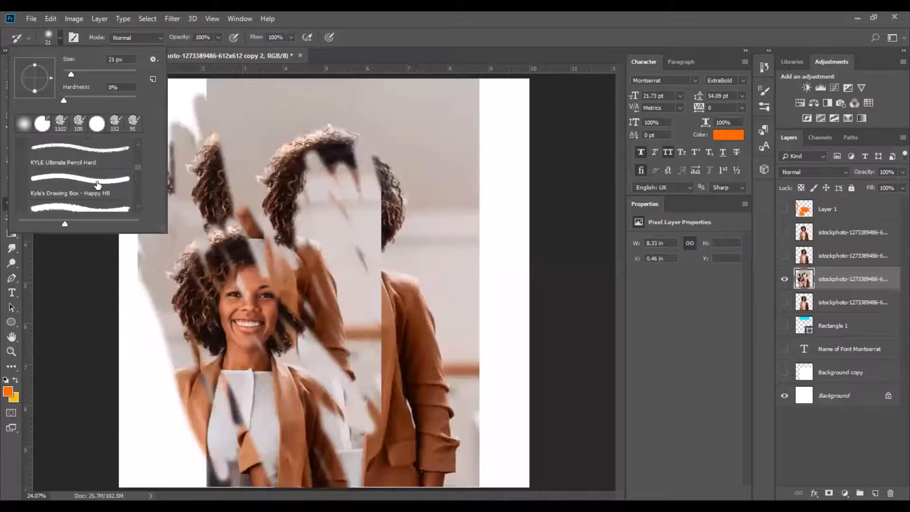
left_click(97, 206)
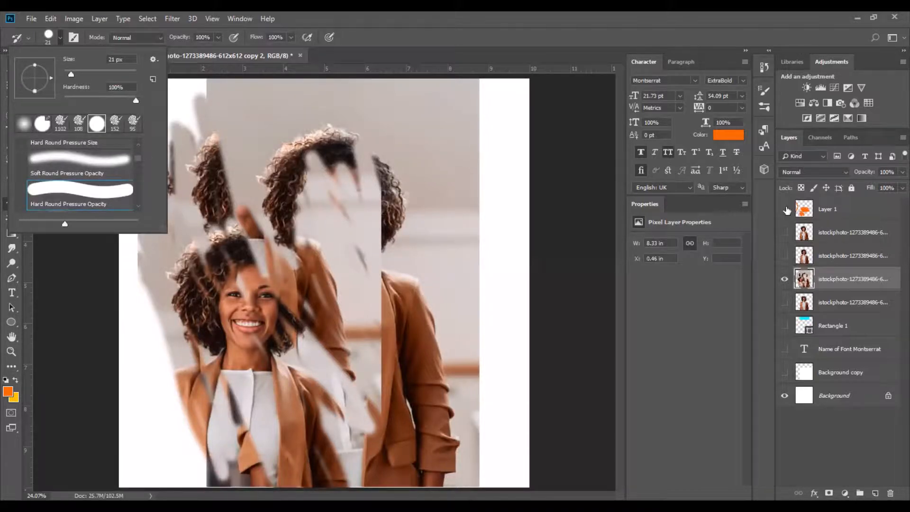
Select the orange paint layer and try painting on it with the Art History Brush while it is hidden.
left_click(784, 209)
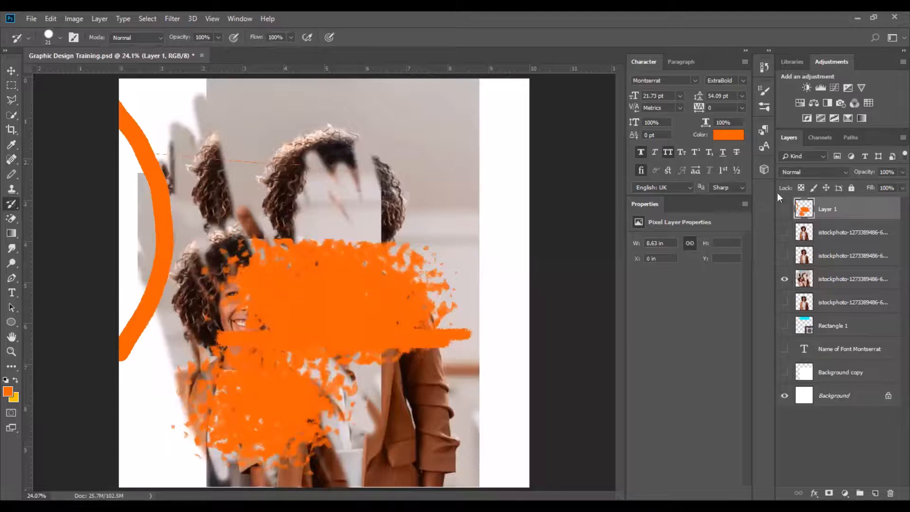
left_click(784, 209)
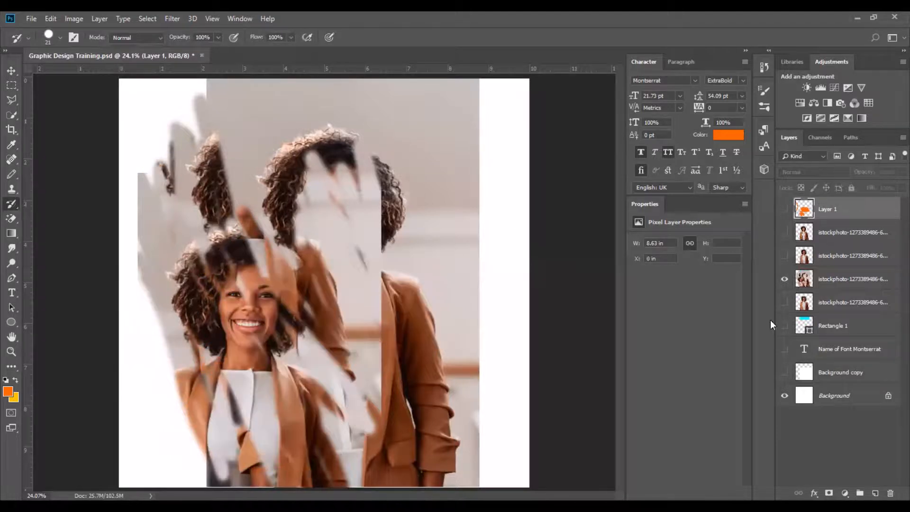
left_click(11, 174)
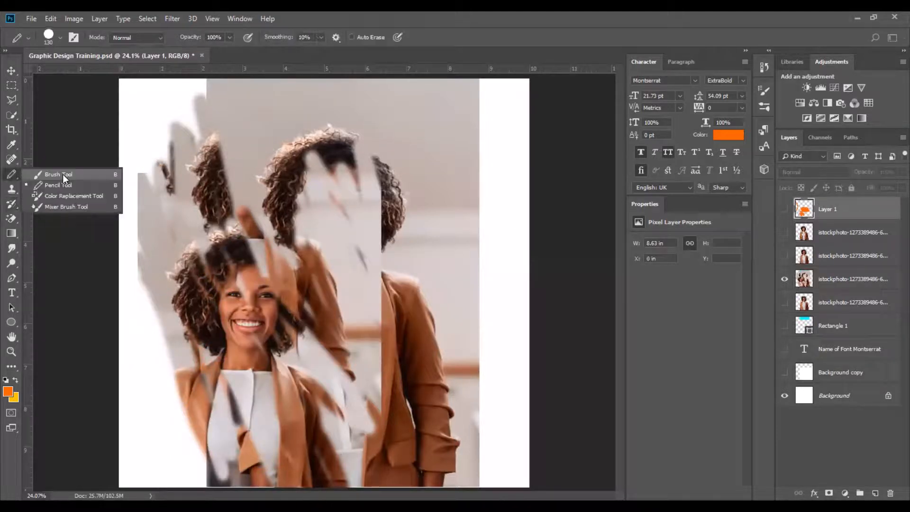
right_click(11, 204)
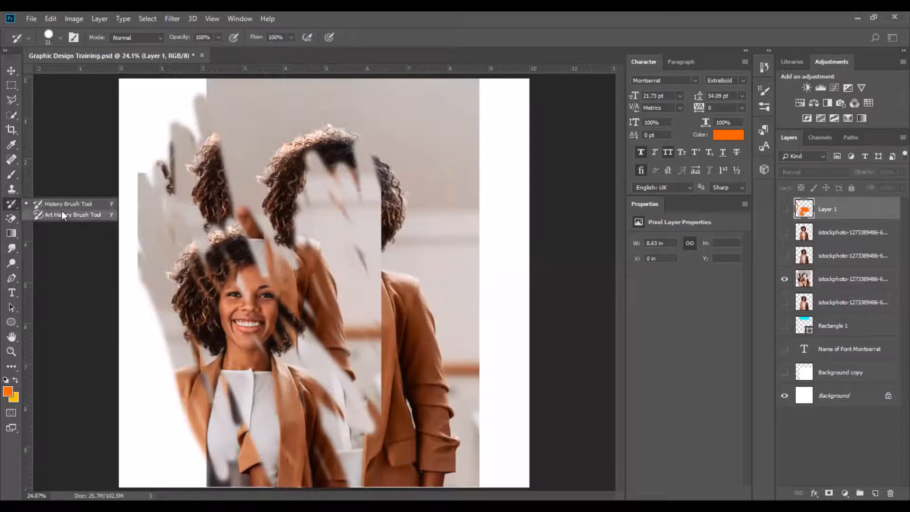
left_click(61, 214)
left_click(60, 38)
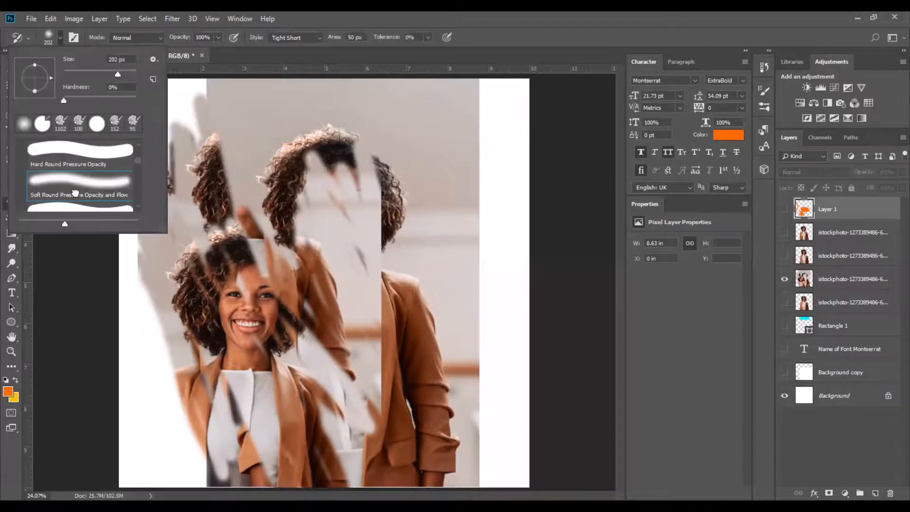
left_click(443, 208)
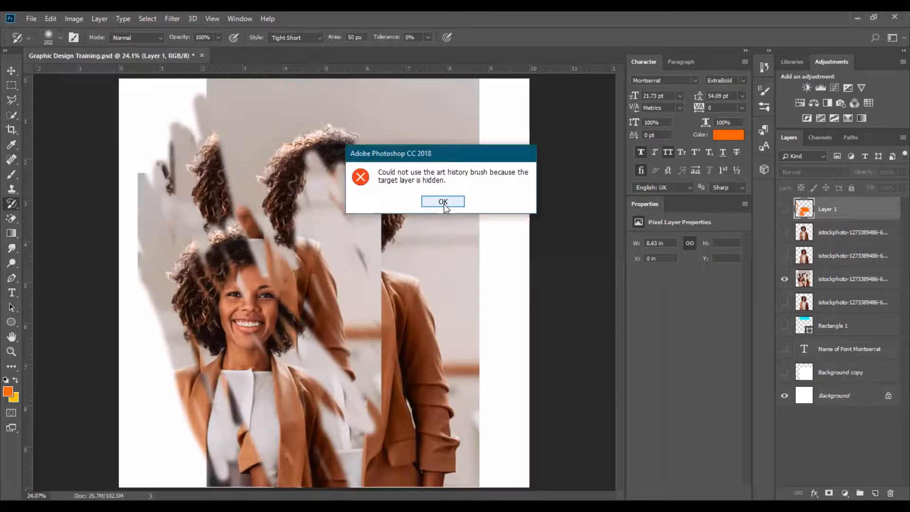
left_click(442, 202)
left_click(876, 493)
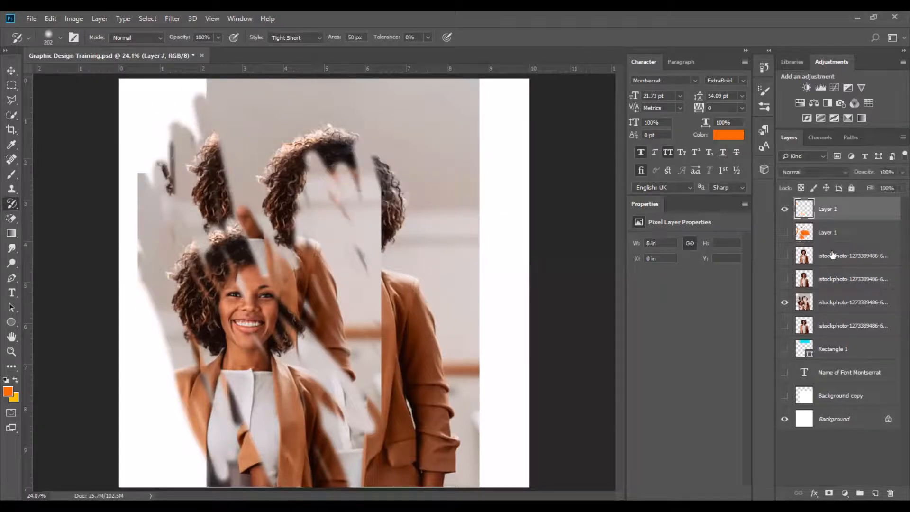
left_click(784, 232)
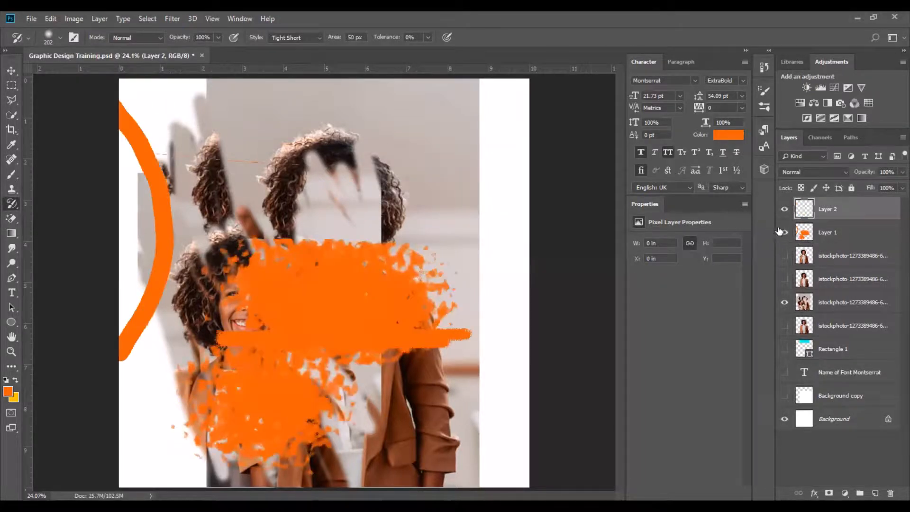
left_click(784, 232)
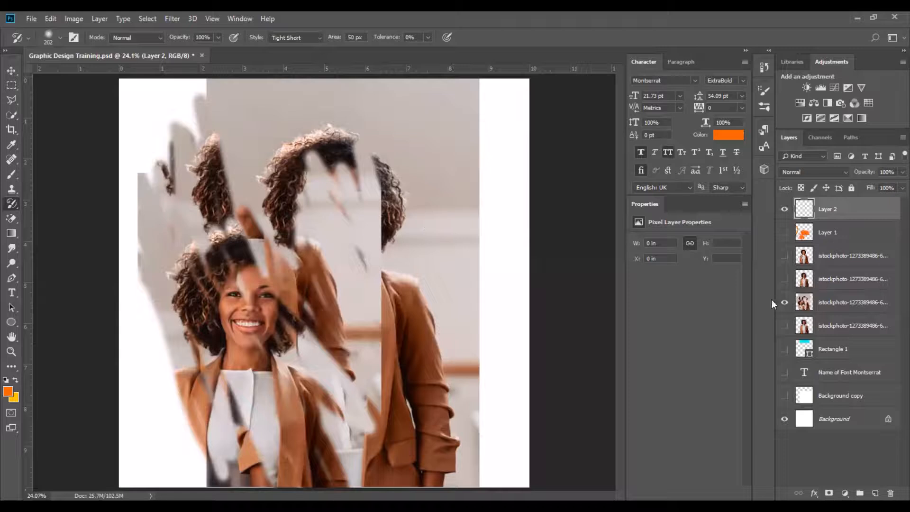
left_click(784, 302)
left_click(785, 278)
left_click(785, 278)
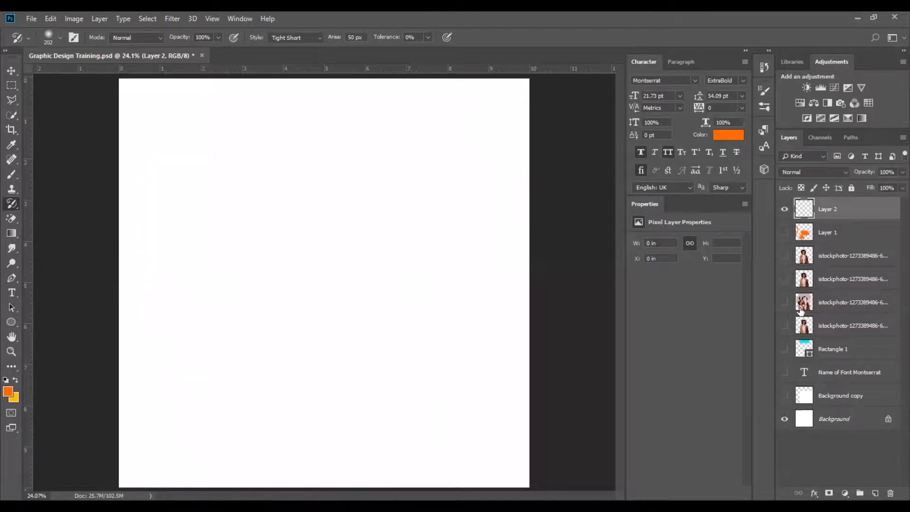
left_click(784, 301)
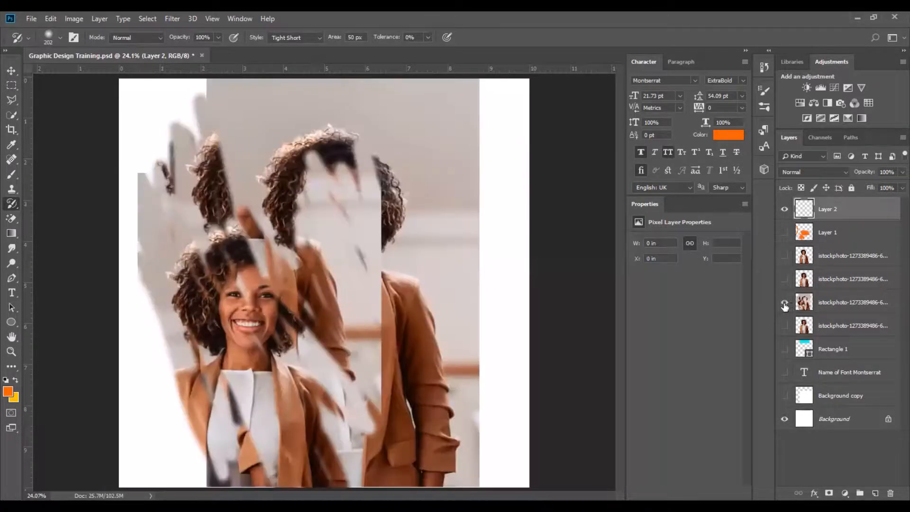
key("Delete")
Show the clean cut-out photo layer instead of the cloned one and add a new blank layer on top.
left_click(784, 302)
left_click(784, 279)
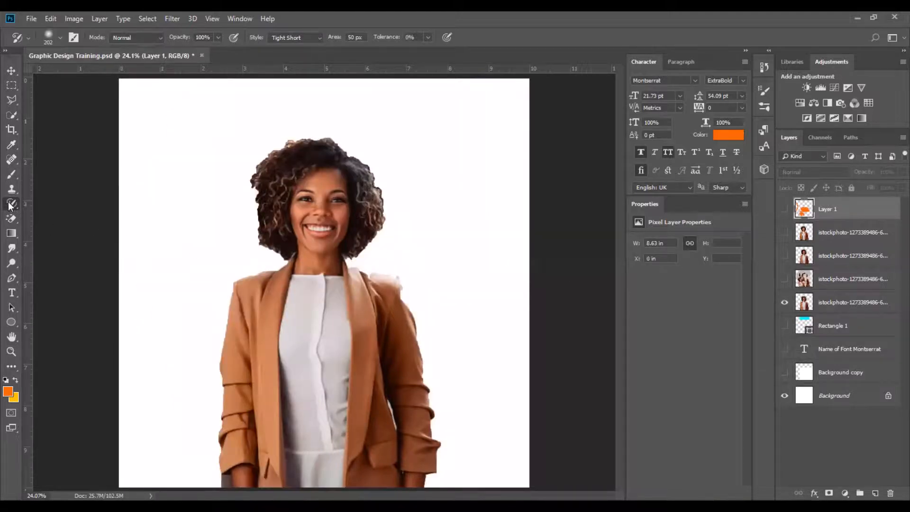
left_click(875, 494)
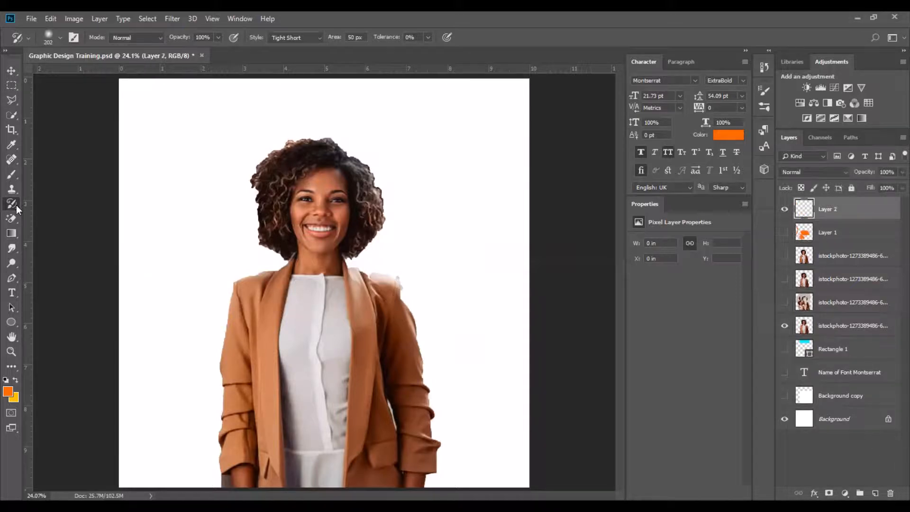
Switch back to the History Brush and pick the KYLE Ultimate Pencil Hard brush.
key("shift+y")
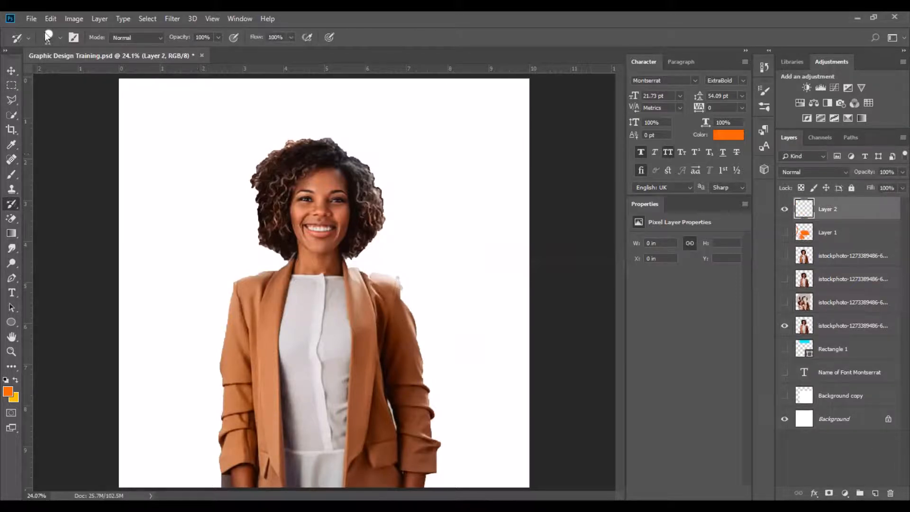
left_click(59, 38)
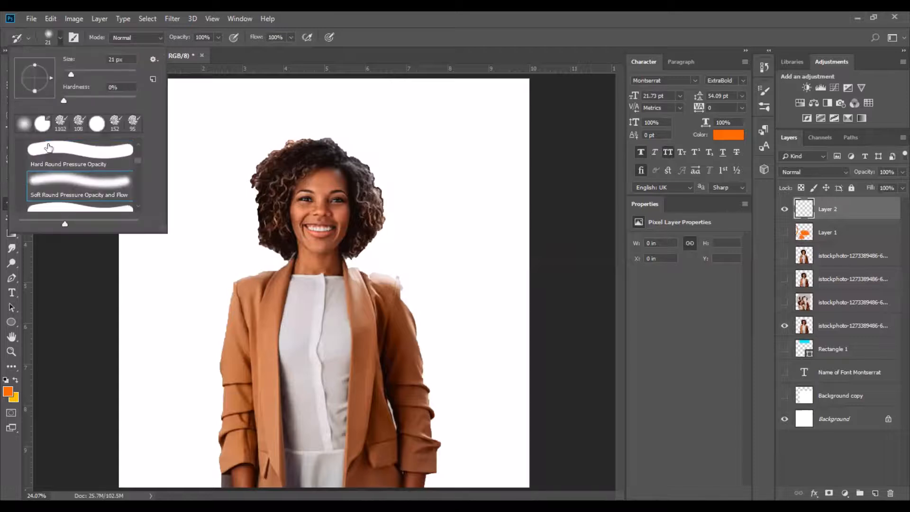
scroll(76, 195, "down", 3)
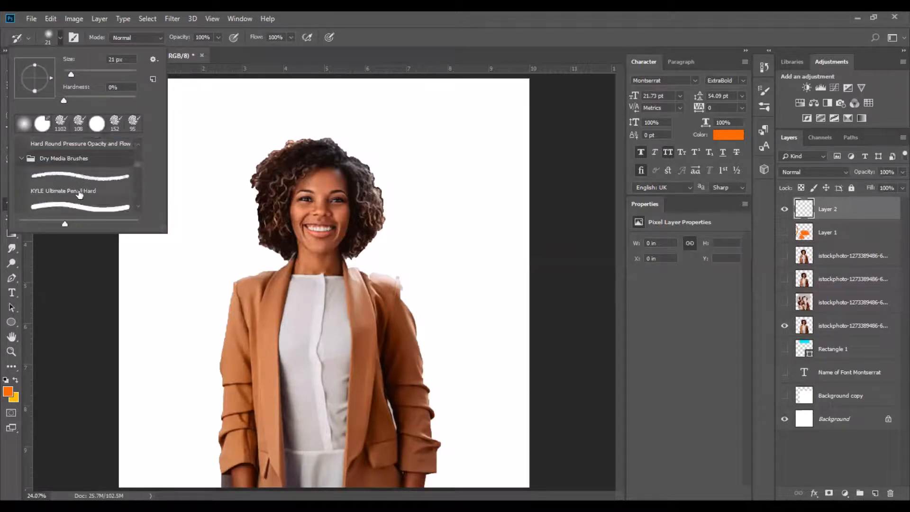
left_click(81, 197)
Paint two looping strokes around the woman's head, then undo them.
mouse_move(228, 173)
left_mouse_down()
mouse_move(298, 258)
mouse_move(340, 133)
mouse_move(205, 134)
mouse_move(231, 297)
left_mouse_up()
mouse_move(410, 352)
left_mouse_down()
mouse_move(491, 210)
mouse_move(417, 118)
left_mouse_up()
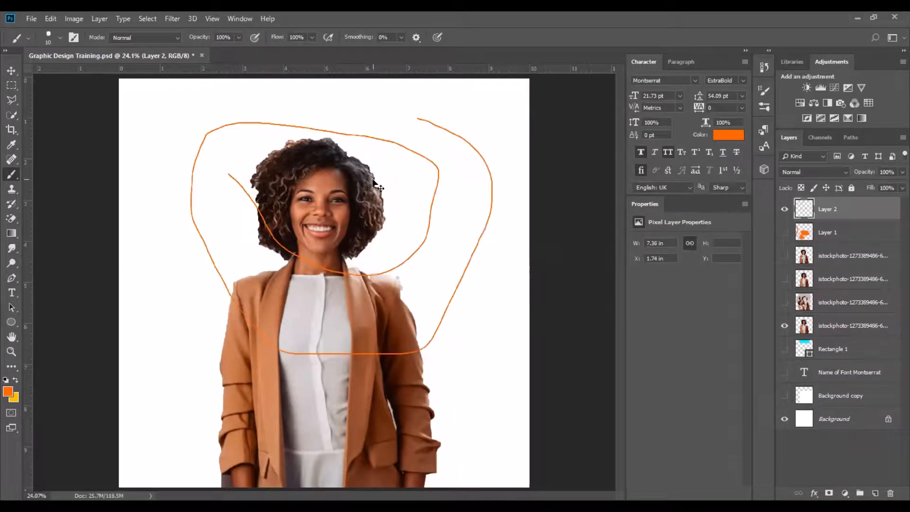
key("ctrl+z")
Paint orange strokes along the bottom edge and diagonally across the woman's hips with an 86 px brush.
left_click(61, 37)
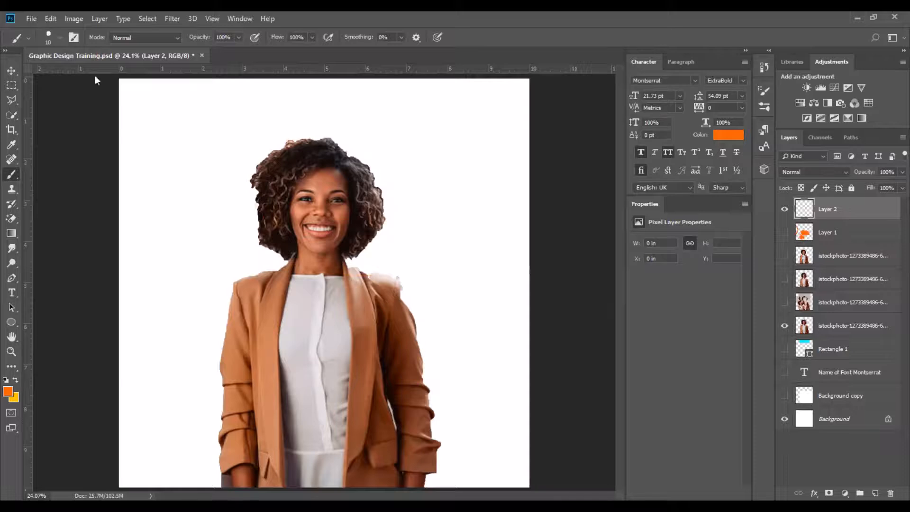
left_click(388, 231)
left_click(123, 480)
left_click_drag(122, 481, 248, 485)
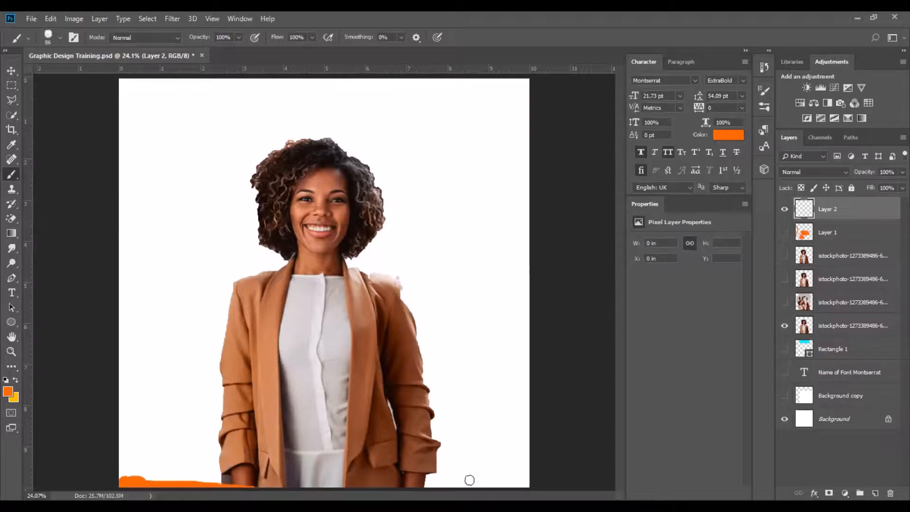
mouse_move(469, 480)
left_mouse_down()
mouse_move(535, 470)
mouse_move(328, 457)
mouse_move(213, 425)
mouse_move(172, 398)
left_mouse_up()
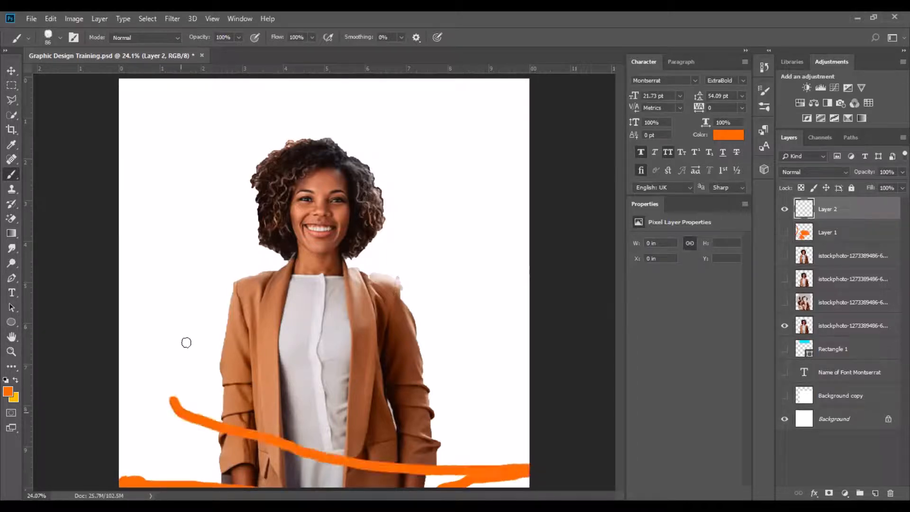
Paint two large looping orange strokes across the woman's figure, then undo the painting.
mouse_move(187, 342)
left_mouse_down()
mouse_move(431, 260)
mouse_move(462, 199)
mouse_move(187, 150)
mouse_move(440, 305)
left_mouse_up()
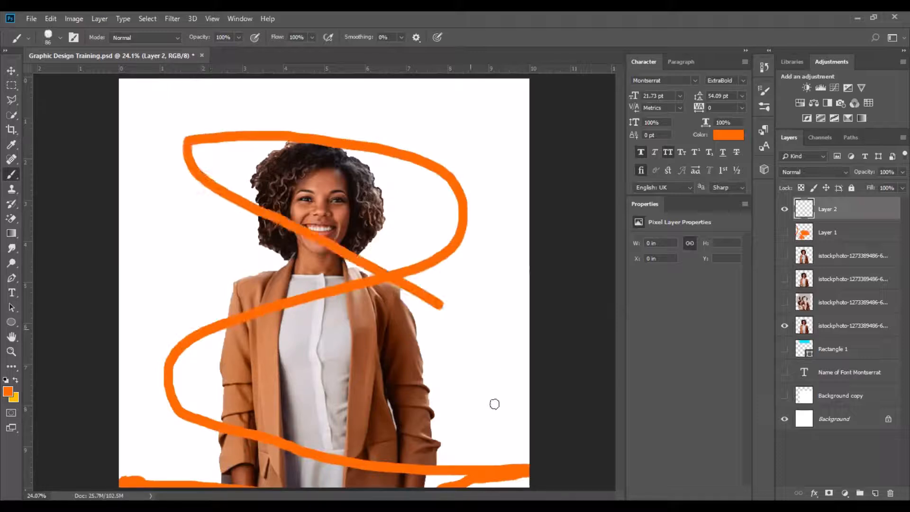
left_click_drag(495, 403, 259, 386)
key("ctrl+z")
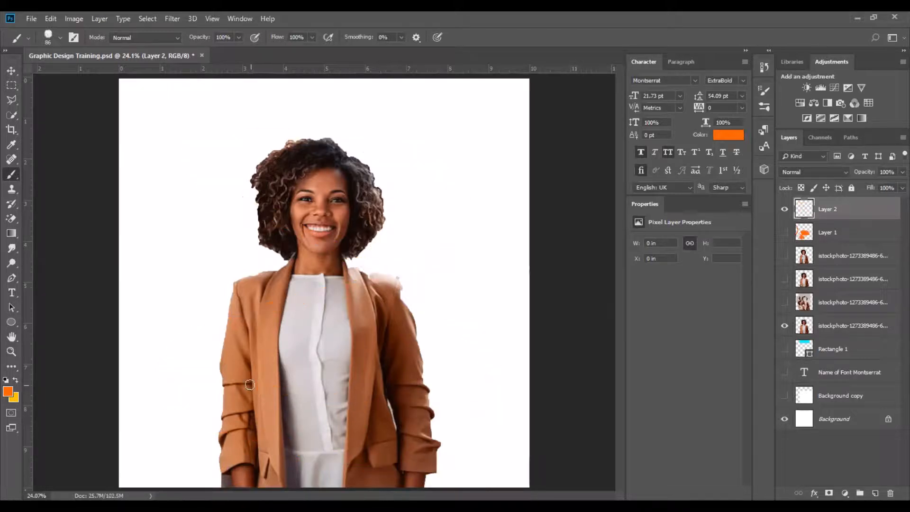
left_click(11, 70)
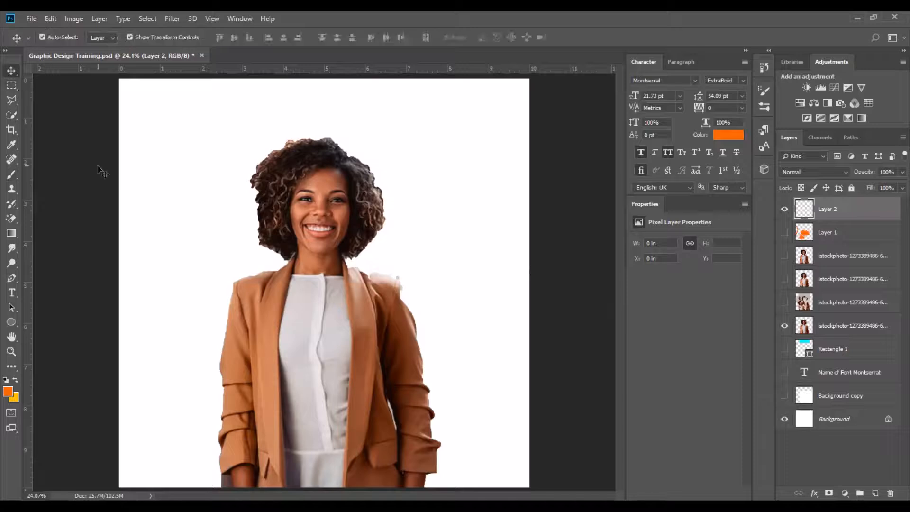
left_click(130, 208)
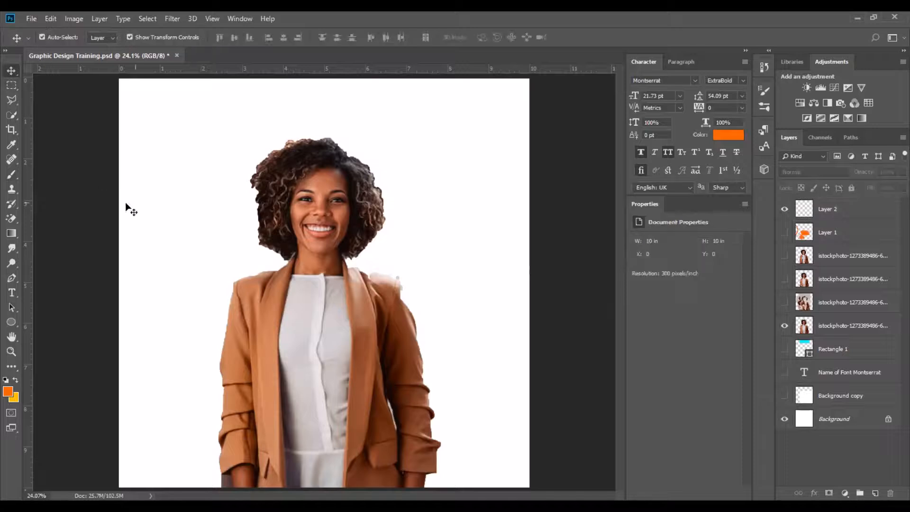
right_click(11, 218)
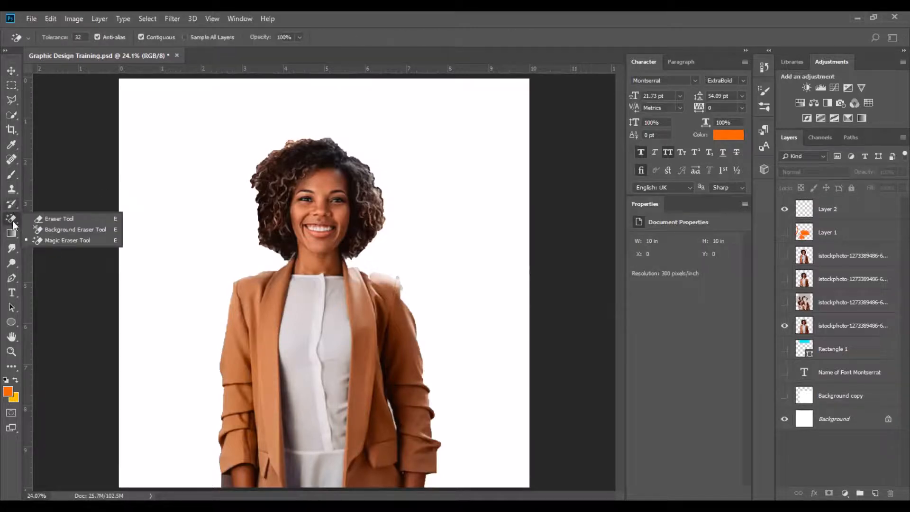
left_click(13, 221)
right_click(12, 218)
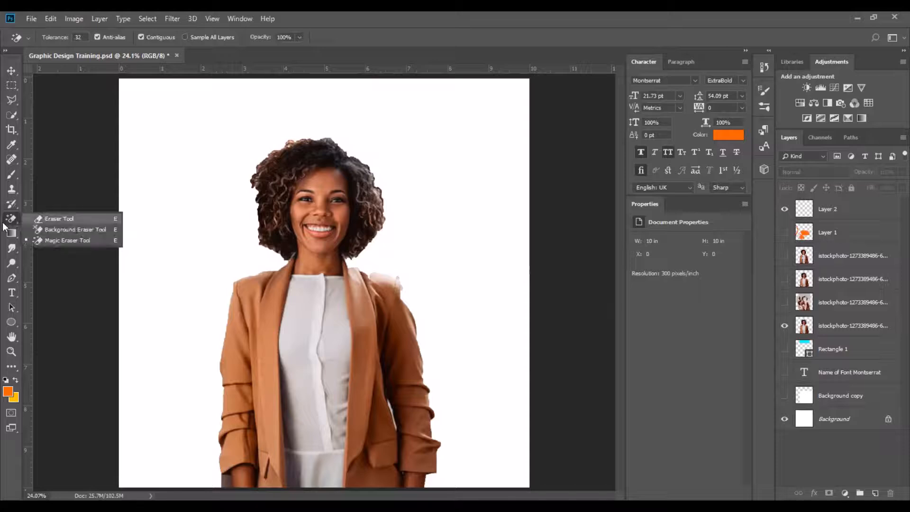
key("Escape")
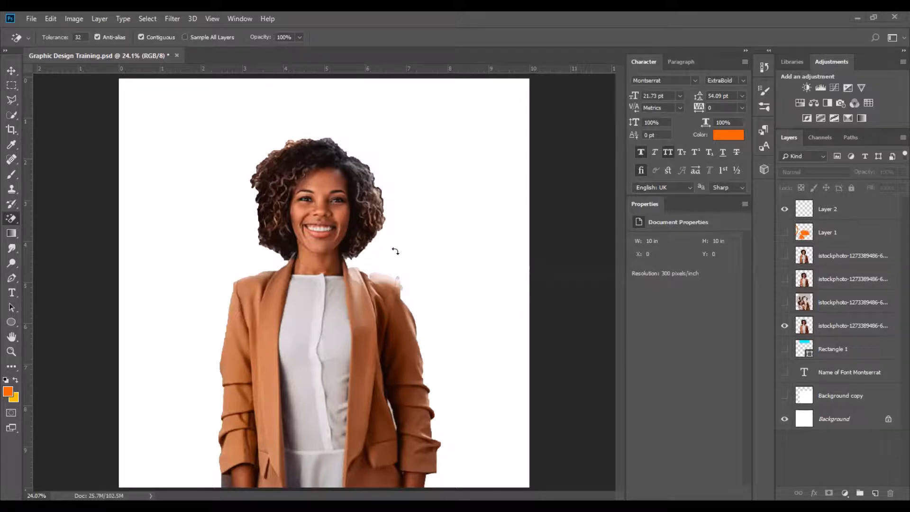
left_click_drag(396, 251, 365, 325)
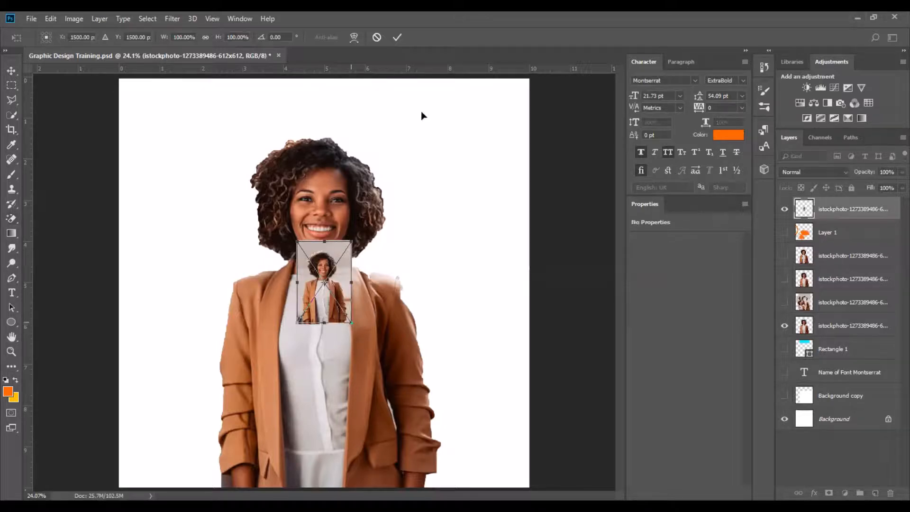
key("Return")
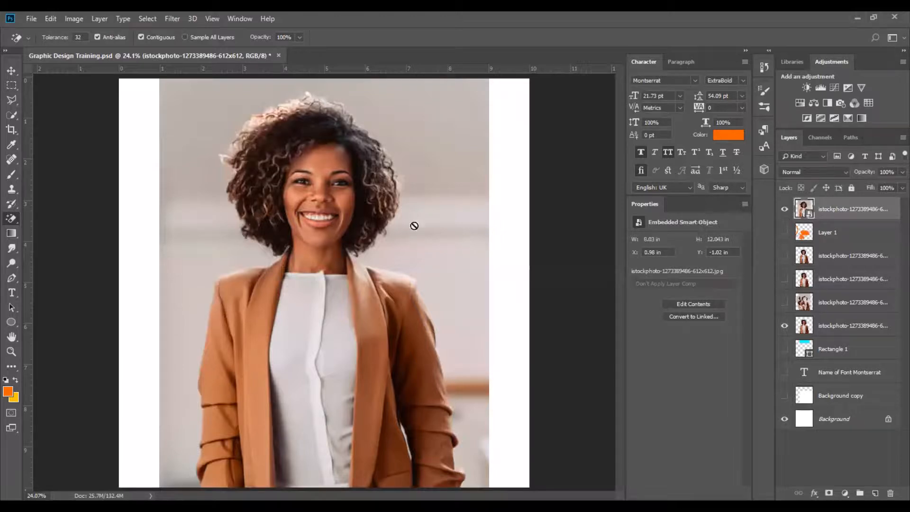
Rasterize the newly placed photo layer and switch to the Eraser Tool.
right_click(834, 207)
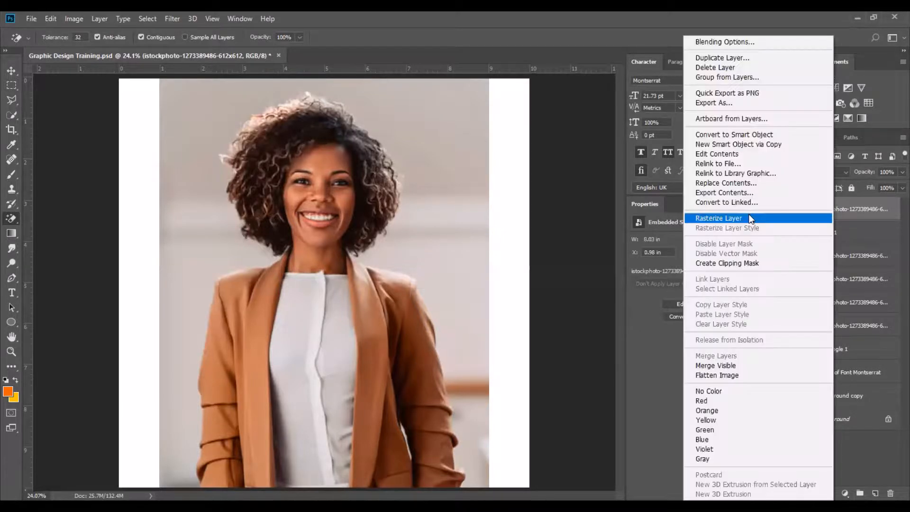
key("Return")
right_click(11, 218)
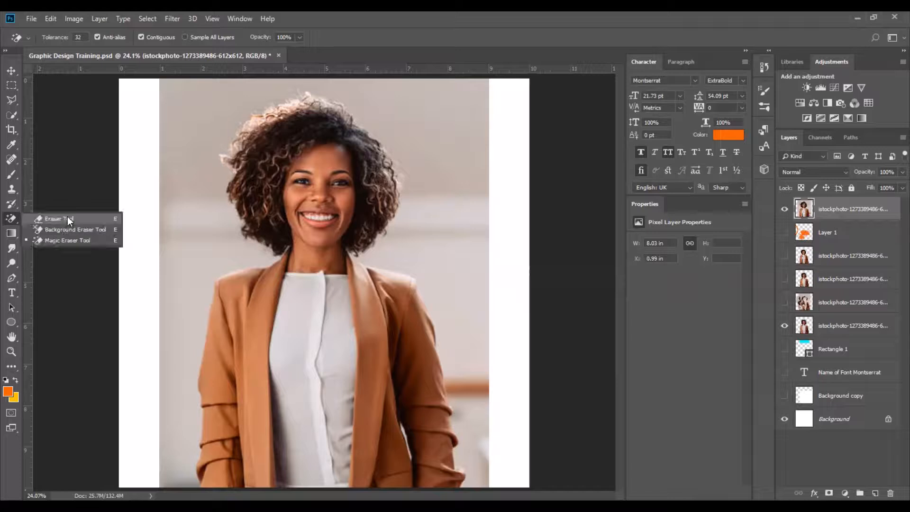
left_click(67, 216)
Erase a few test strokes and dabs on the photo's background, undoing each one.
left_click_drag(191, 201, 197, 298)
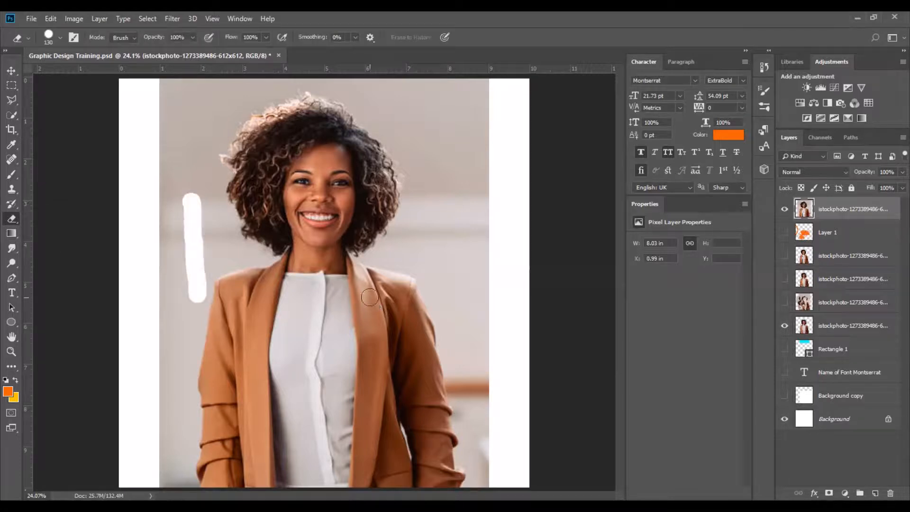
key("ctrl+z")
left_click_drag(173, 152, 177, 274)
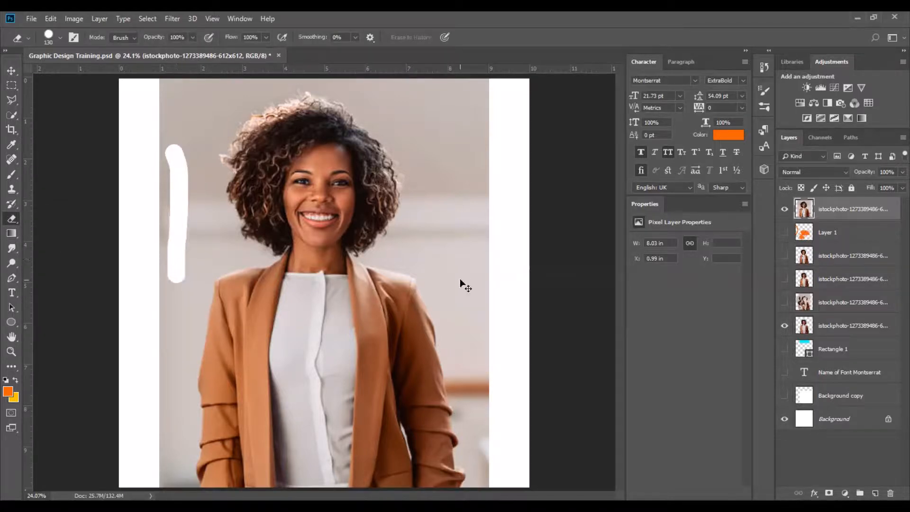
key("ctrl+z")
left_click(196, 180)
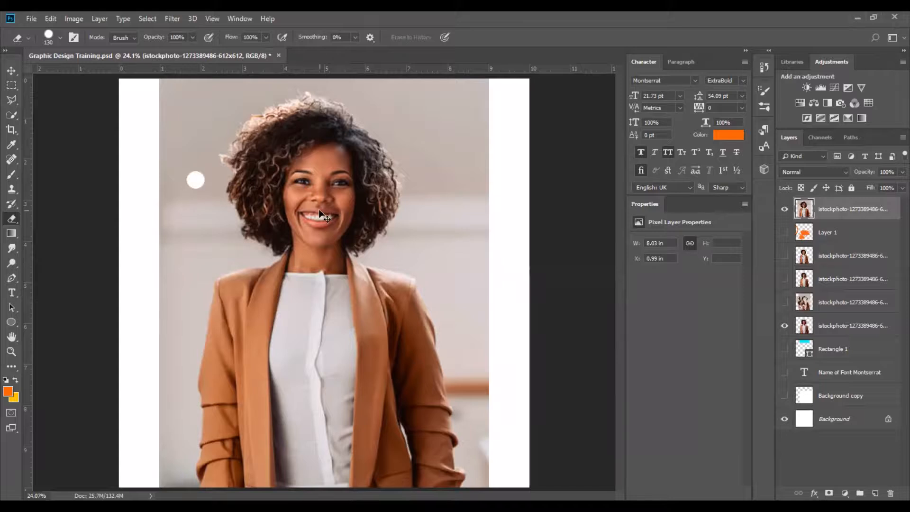
key("ctrl+z")
left_click(302, 180)
key("ctrl+z")
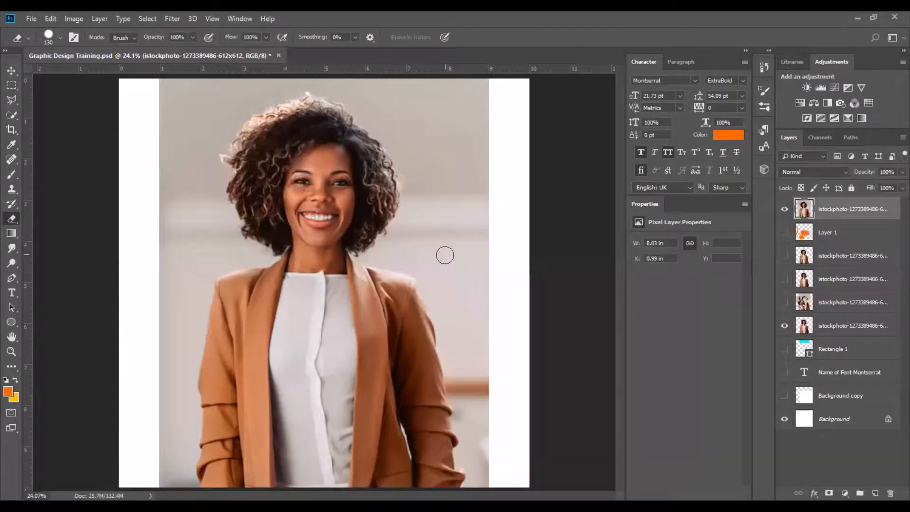
left_click(305, 184)
Hide the lower cut-out photo layer and try more eraser dabs on the new photo, undoing each.
left_click(784, 325)
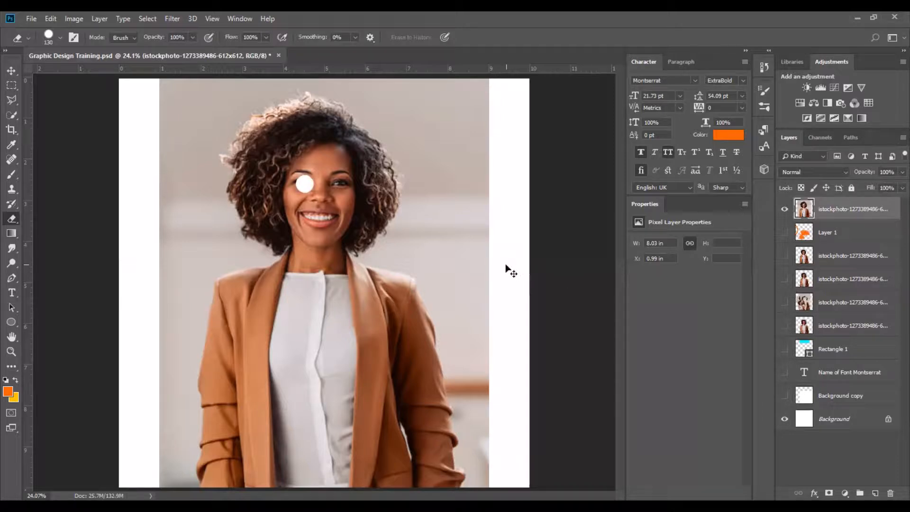
key("ctrl+z")
left_click(346, 185)
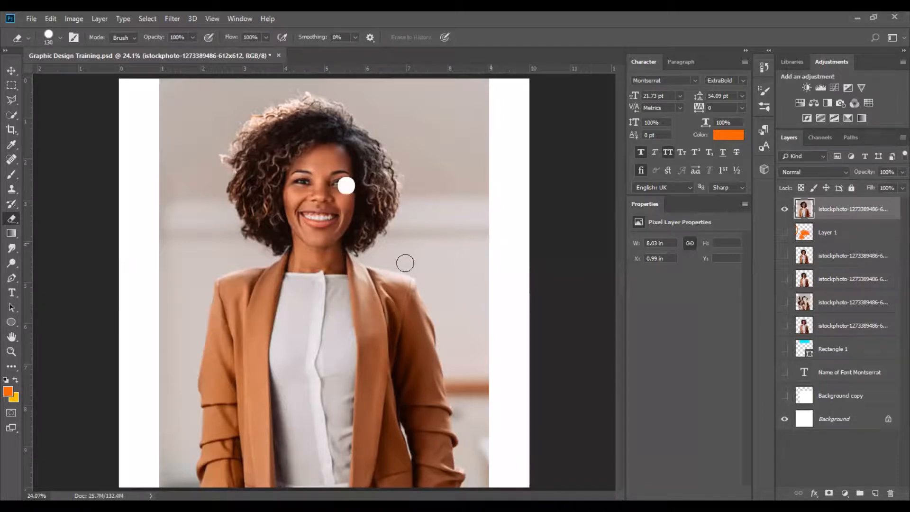
key("ctrl+z")
left_click(330, 317)
key("ctrl+z")
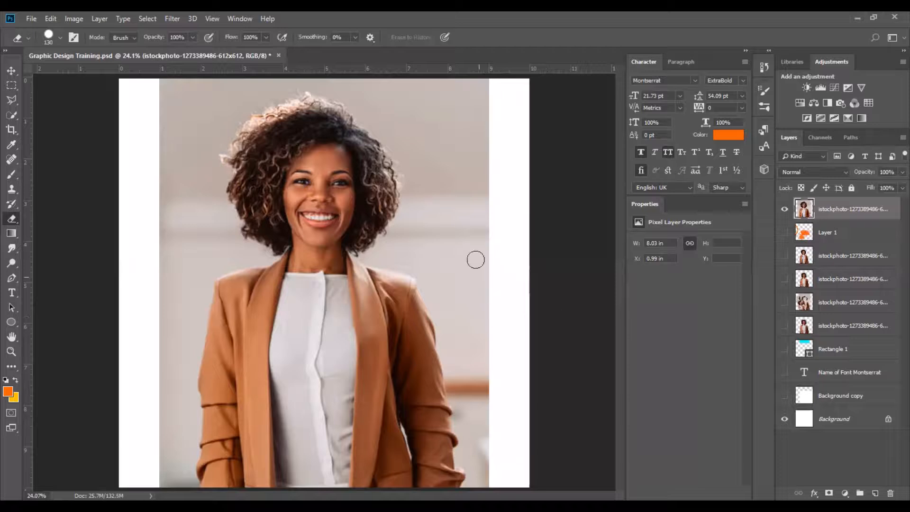
left_click(476, 260)
key("ctrl+z")
Remove the new photo's background with the Magic Eraser Tool, undoing the clicks that erased the jacket.
right_click(14, 216)
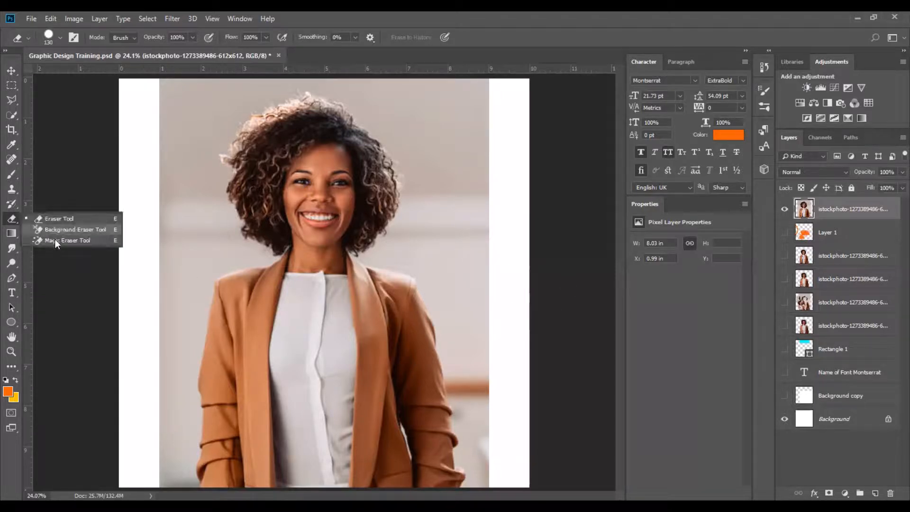
left_click(55, 240)
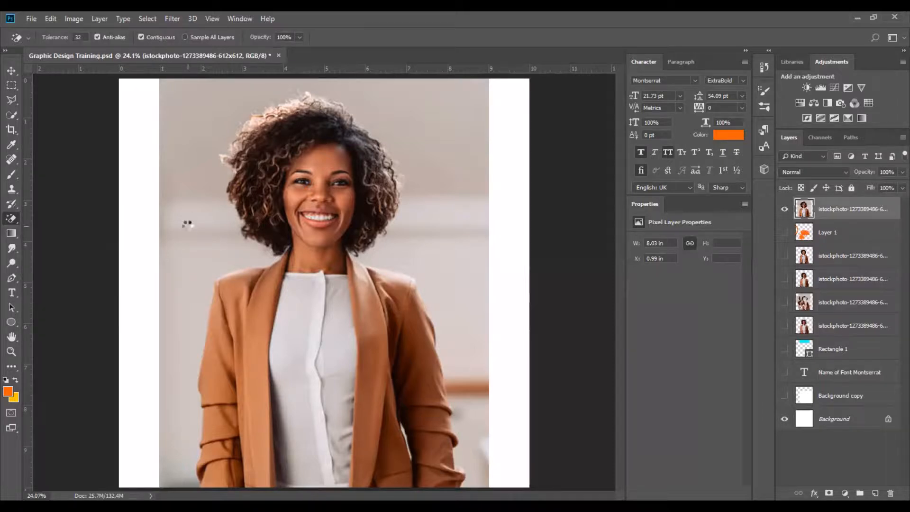
left_click(190, 220)
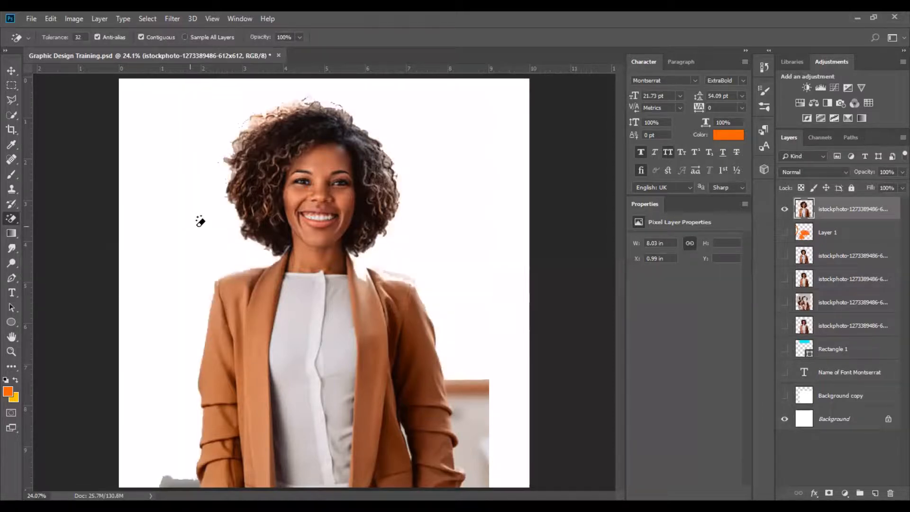
left_click(465, 382)
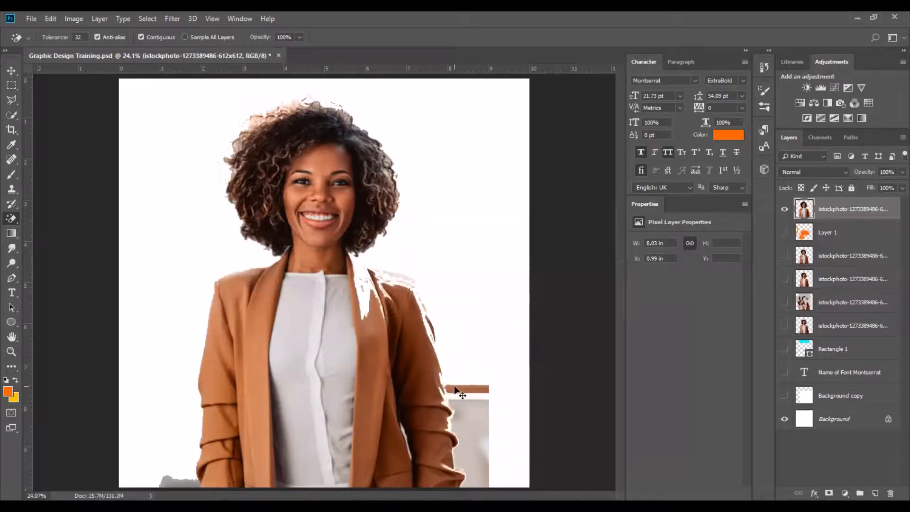
left_click(491, 383)
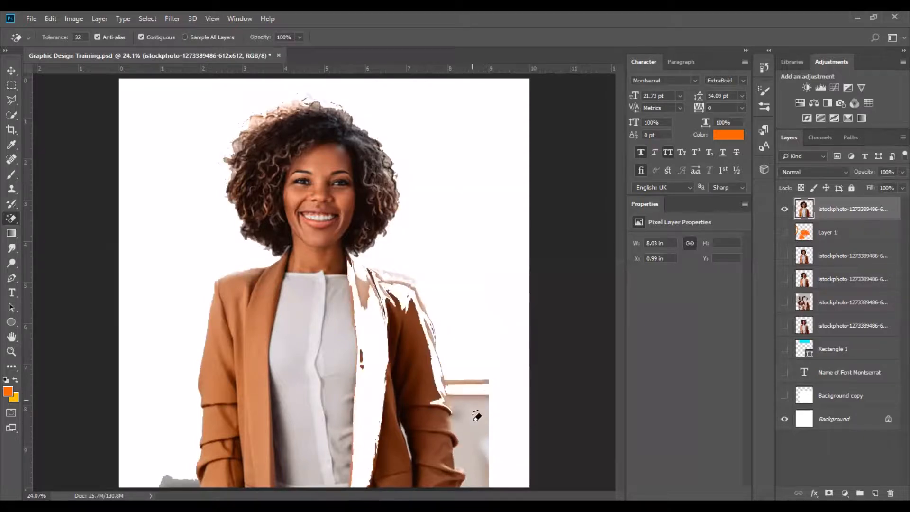
key("ctrl+z")
left_click(487, 386)
key("ctrl+z")
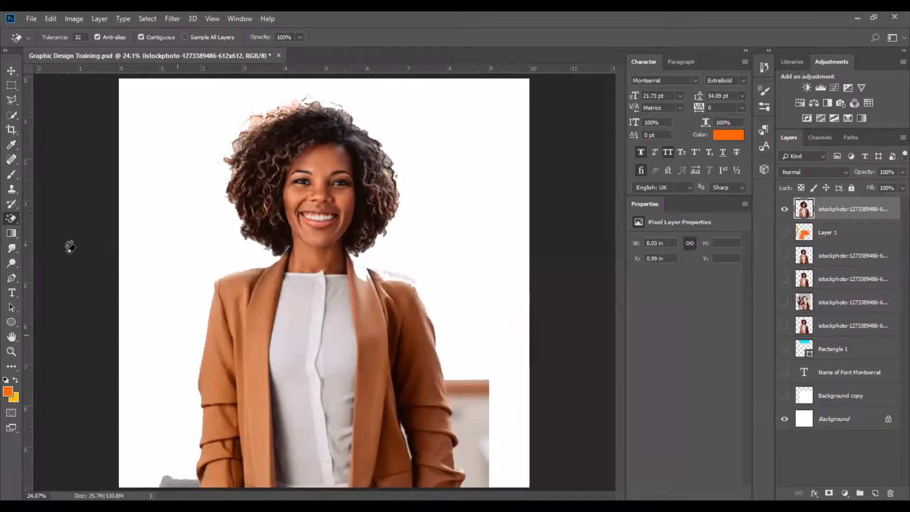
Try applying a gradient on the photo layer with the Gradient Tool, then undo it.
left_click(13, 231)
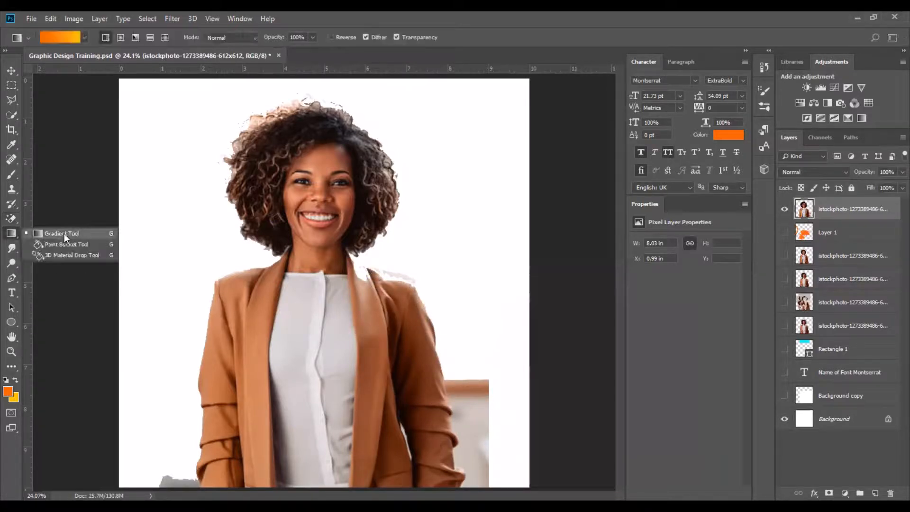
left_click(64, 233)
left_click_drag(167, 223, 340, 308)
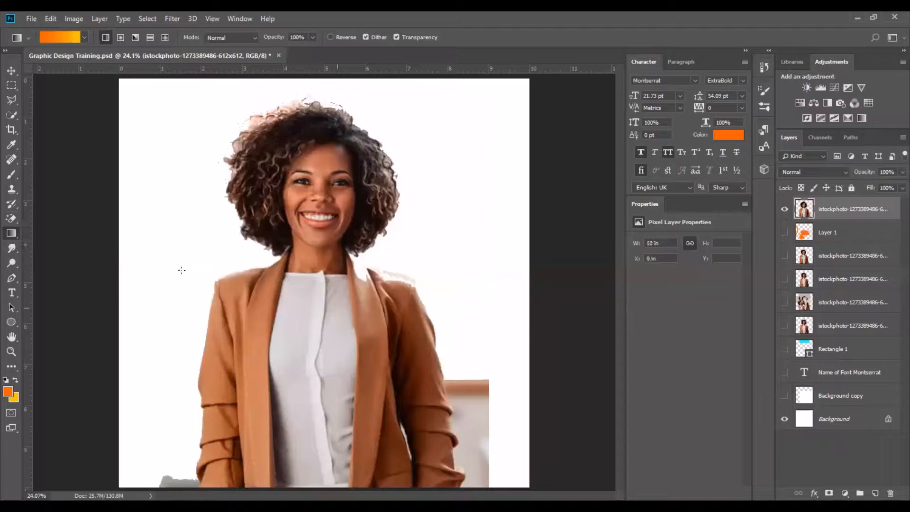
key("ctrl+z")
Fill the top photo layer with an orange-to-yellow diagonal gradient.
left_click(785, 209)
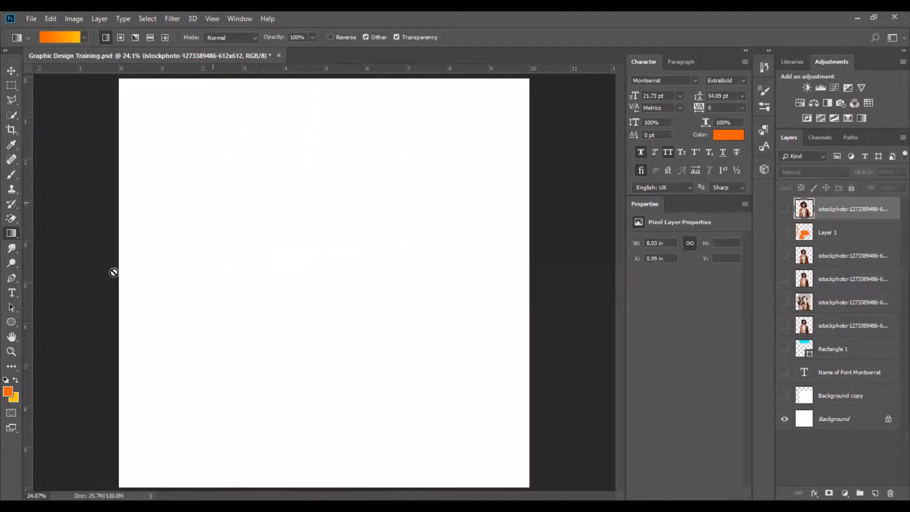
left_click(785, 210)
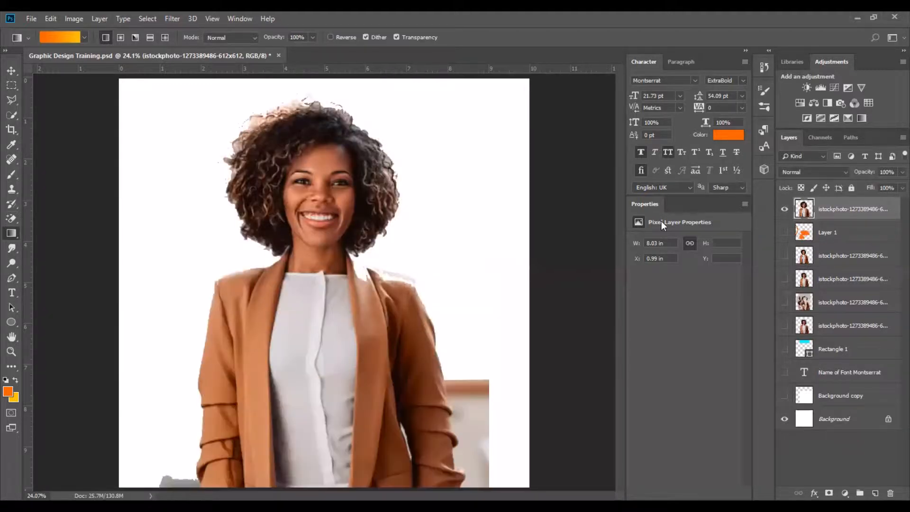
left_click_drag(384, 339, 394, 341)
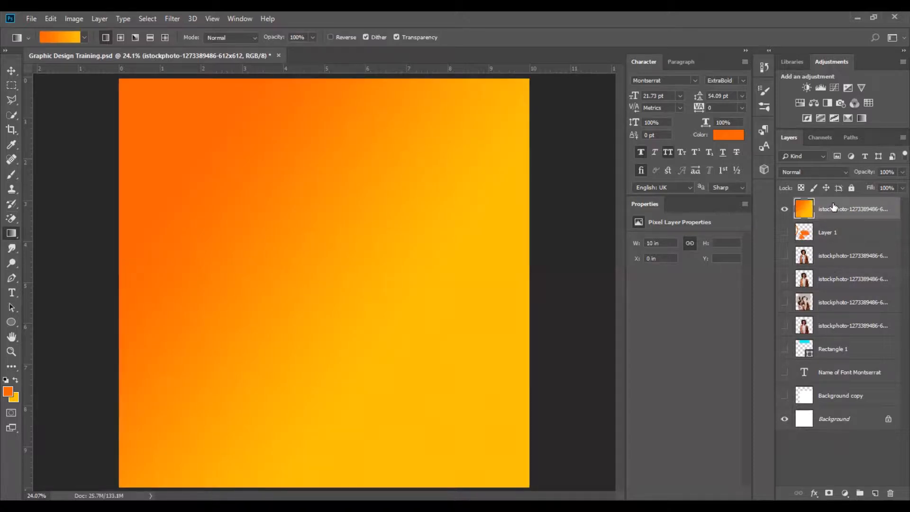
Move the gradient layer beneath the cut-out photo layer and make the cut-out layer visible.
left_click_drag(829, 334, 830, 338)
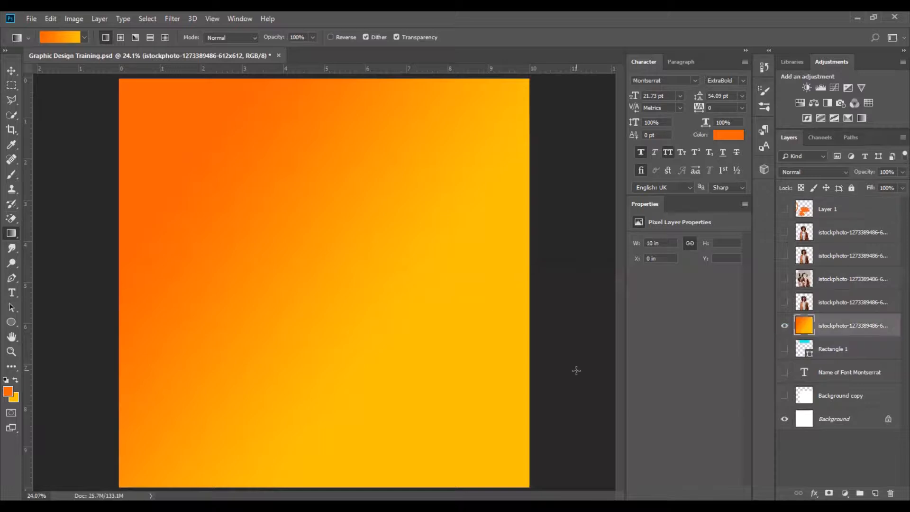
left_click(11, 70)
left_click(785, 302)
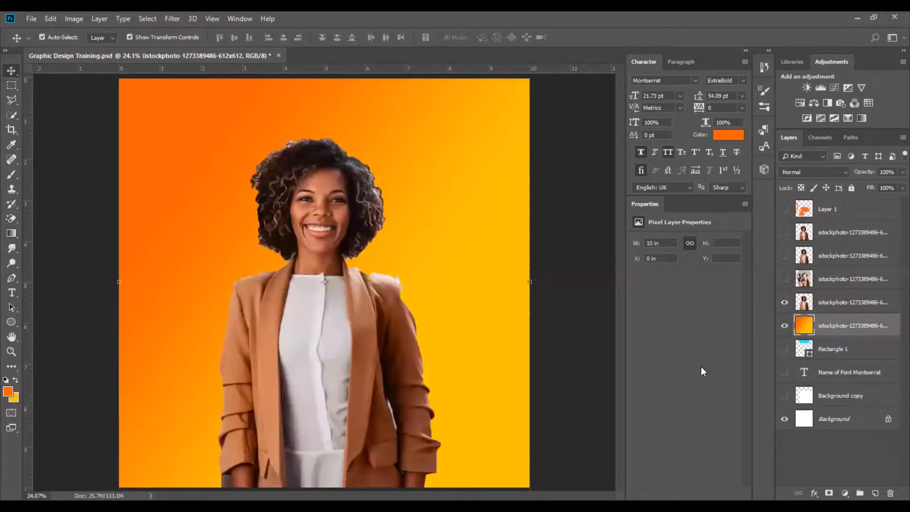
Move the cut-out woman slightly upward on the gradient and select the Gradient Tool again.
left_click(338, 373)
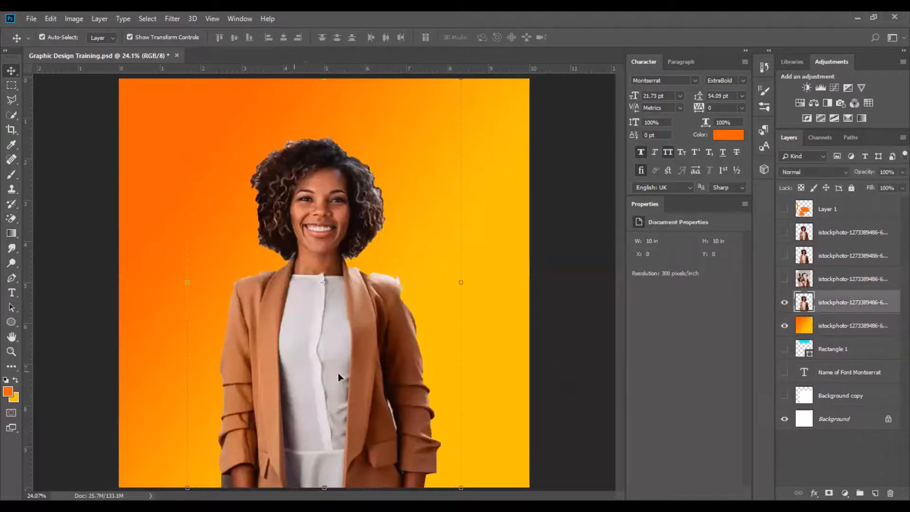
left_click_drag(368, 376, 368, 365)
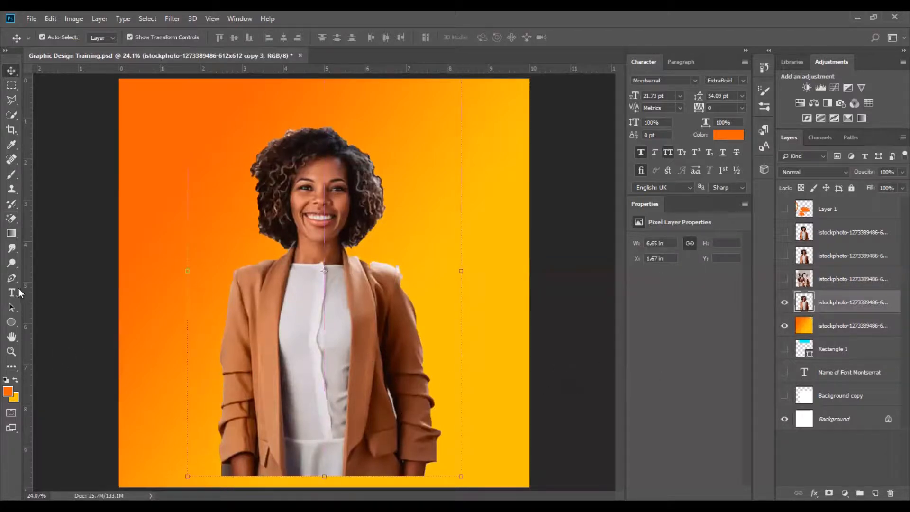
left_click(16, 232)
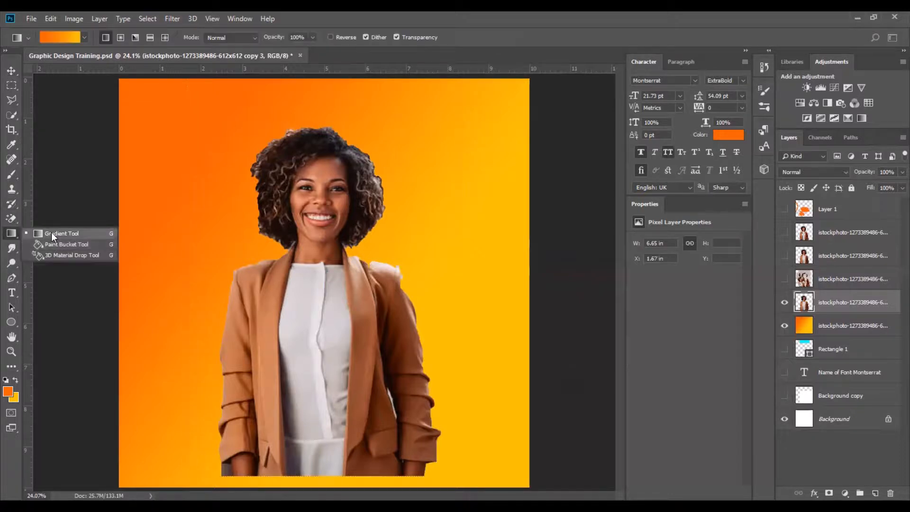
left_click(52, 232)
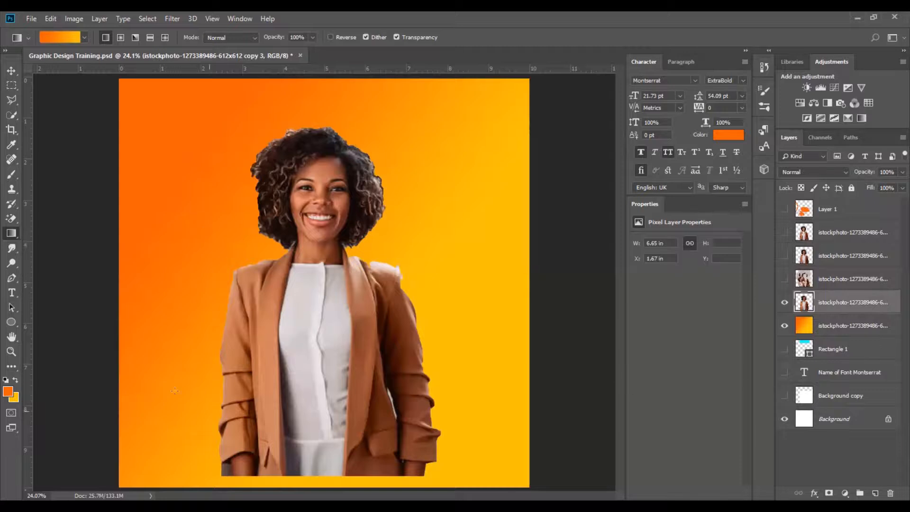
Fill the background gradient layer with the red-to-green gradient preset.
left_click(12, 71)
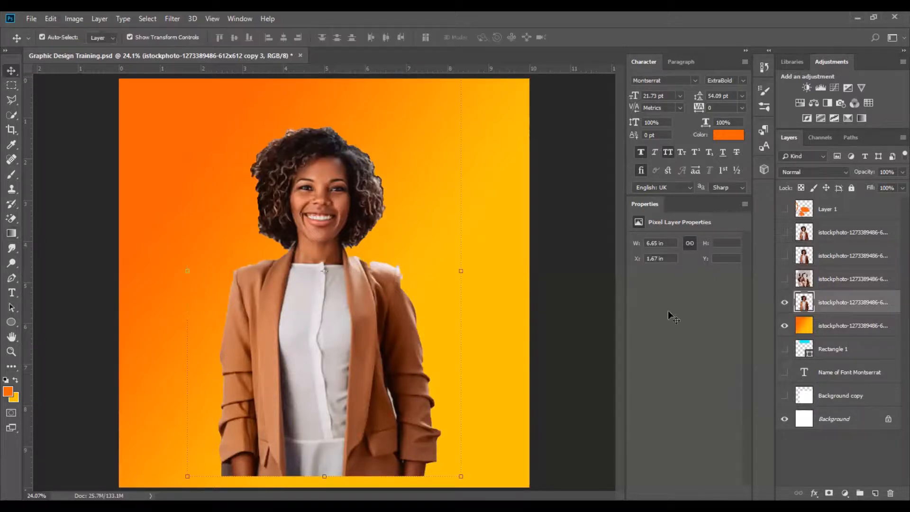
left_click(831, 332)
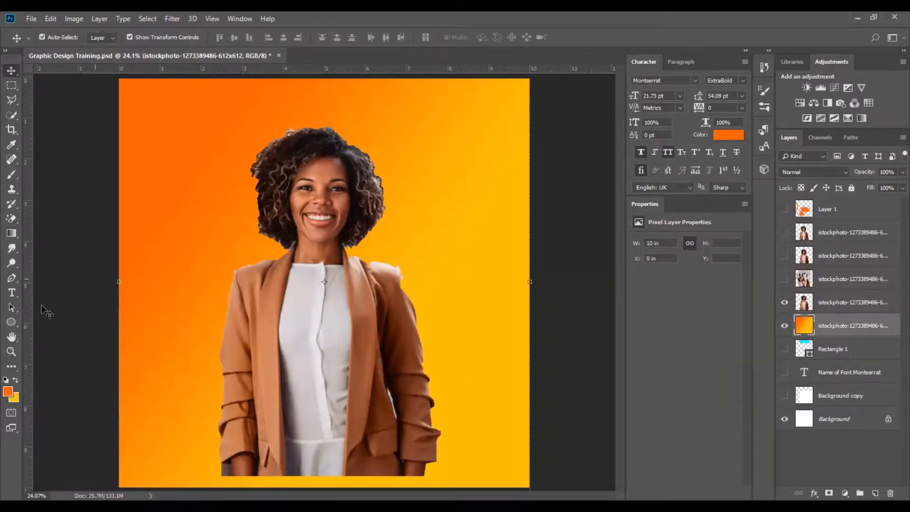
left_click(556, 321)
left_click(11, 233)
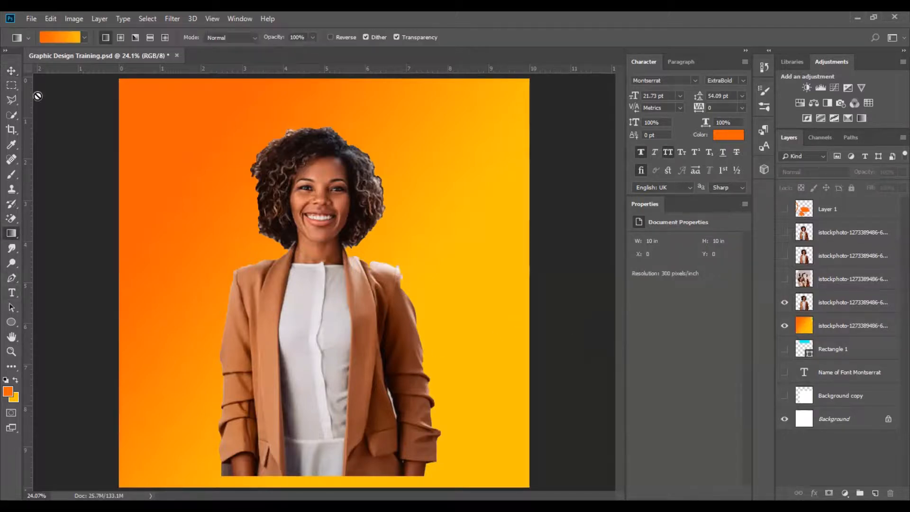
left_click(85, 38)
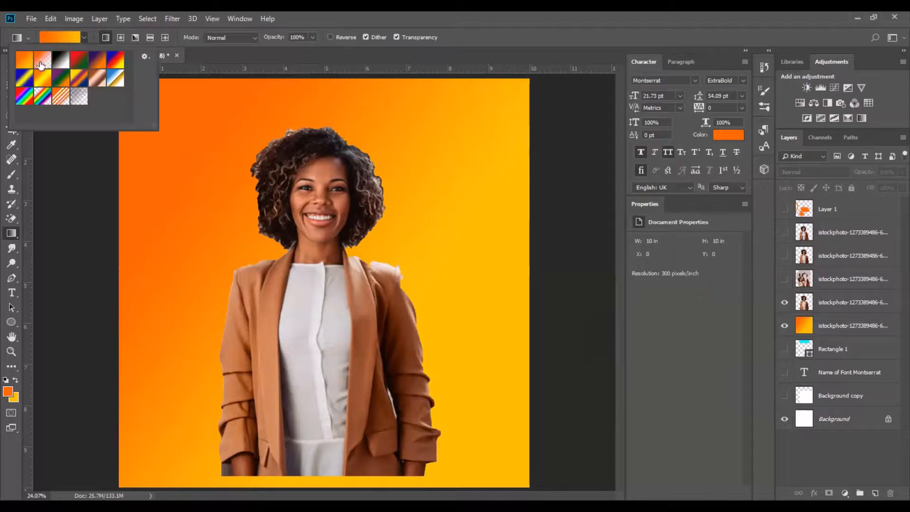
left_click(77, 61)
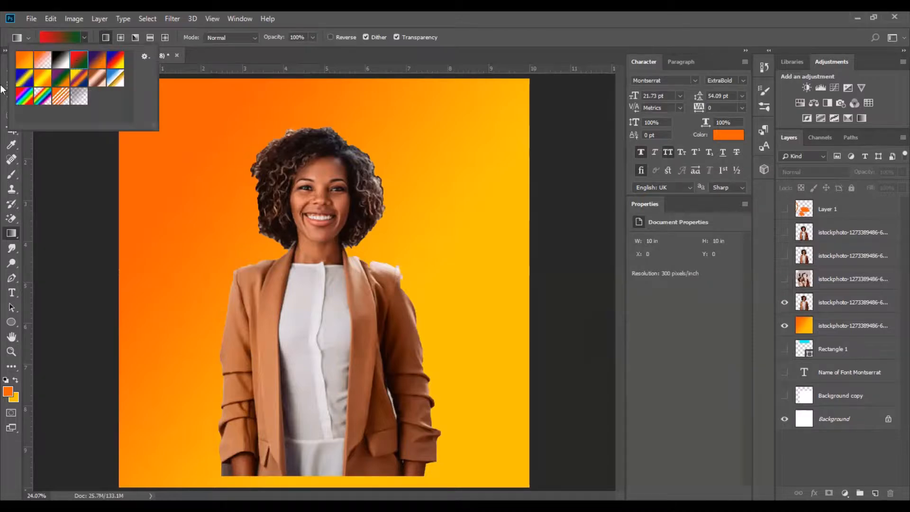
key("v")
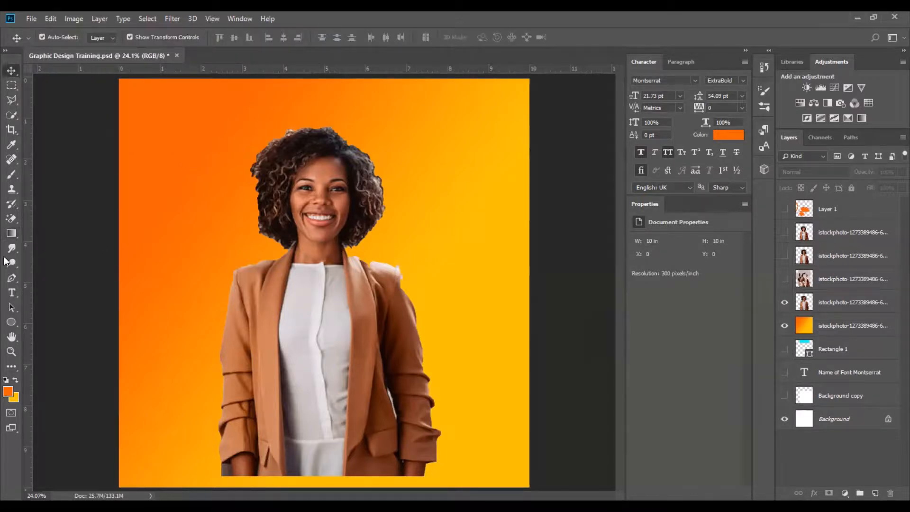
left_click(12, 232)
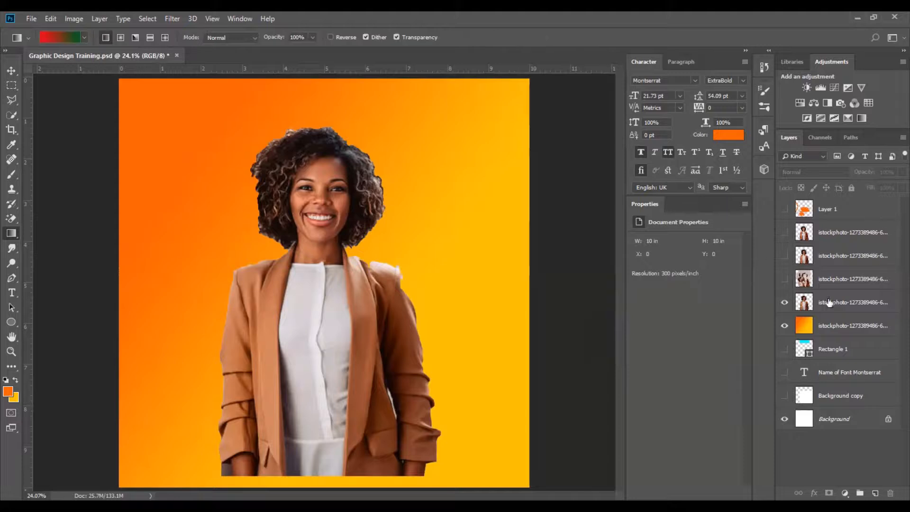
left_click(814, 326)
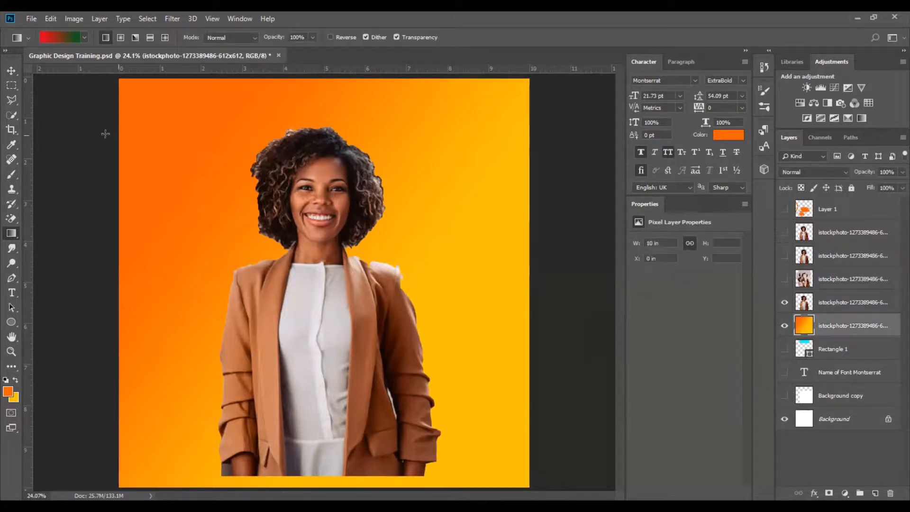
left_click_drag(456, 373, 444, 359)
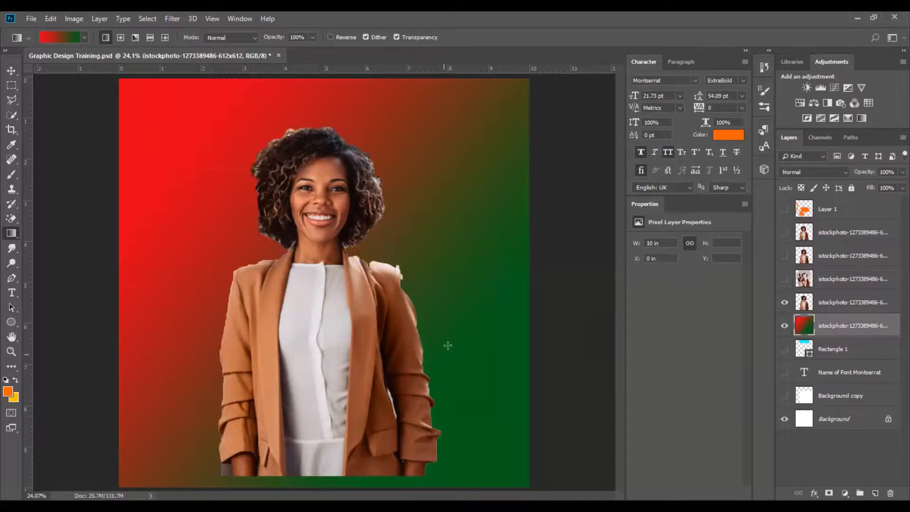
Move the cut-out woman slightly downward on the background.
left_click(17, 69)
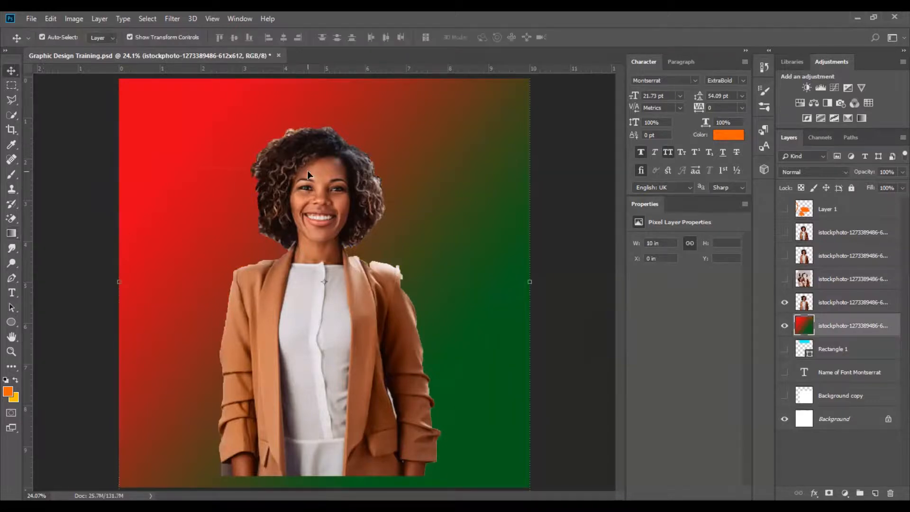
left_click(343, 191)
left_click_drag(342, 190, 339, 198)
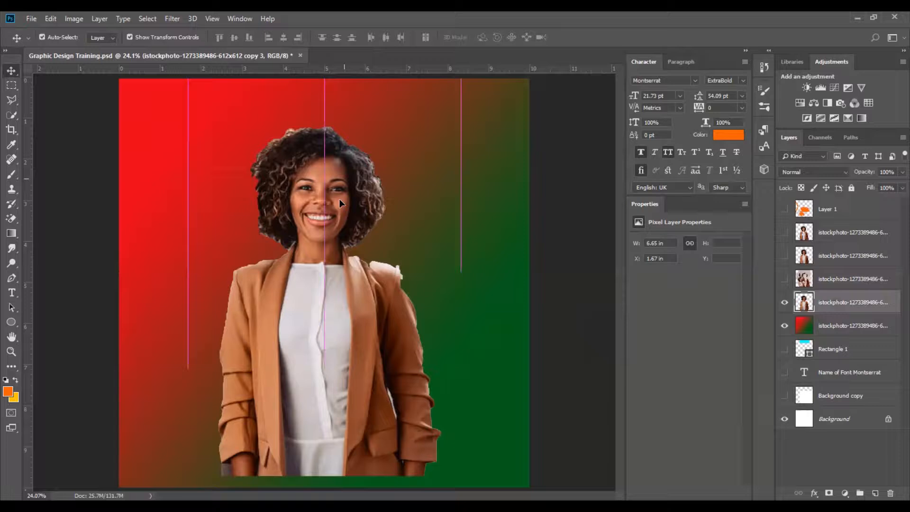
left_click(554, 220)
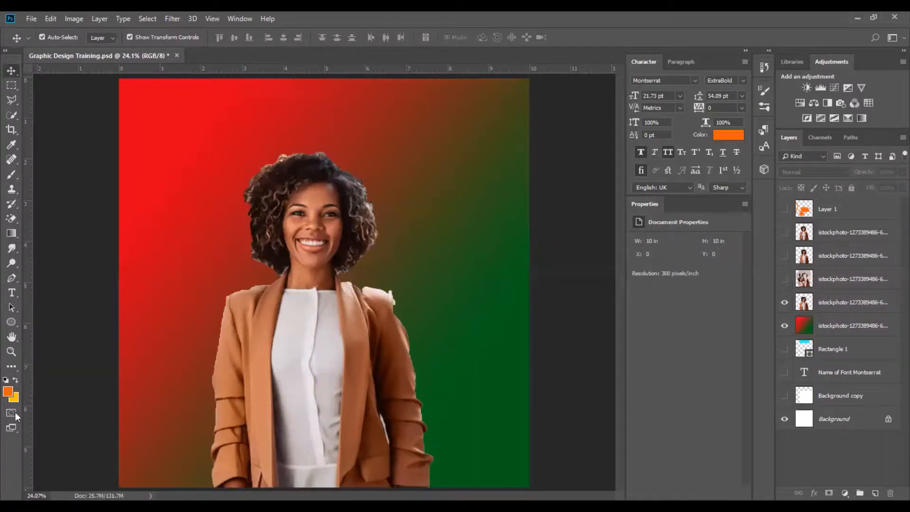
Save the current red-to-green gradient as a new preset in the gradient picker.
left_click(11, 233)
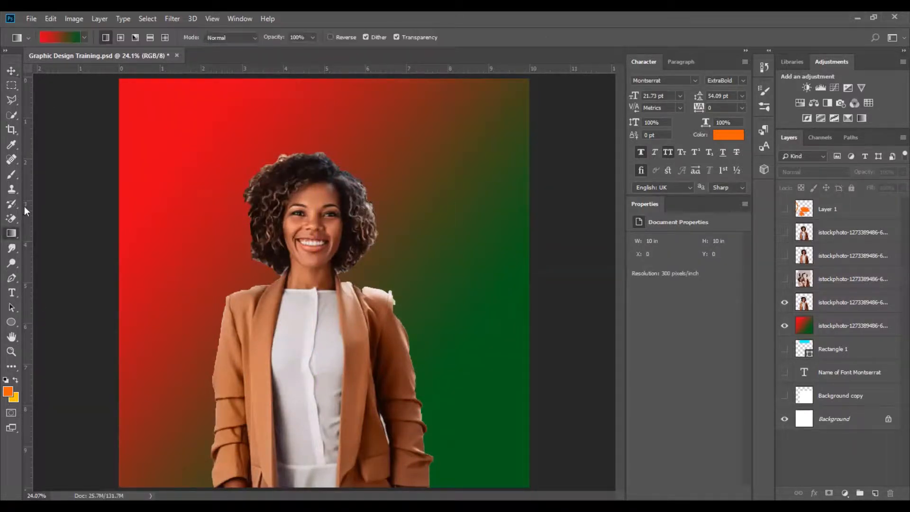
left_click(84, 37)
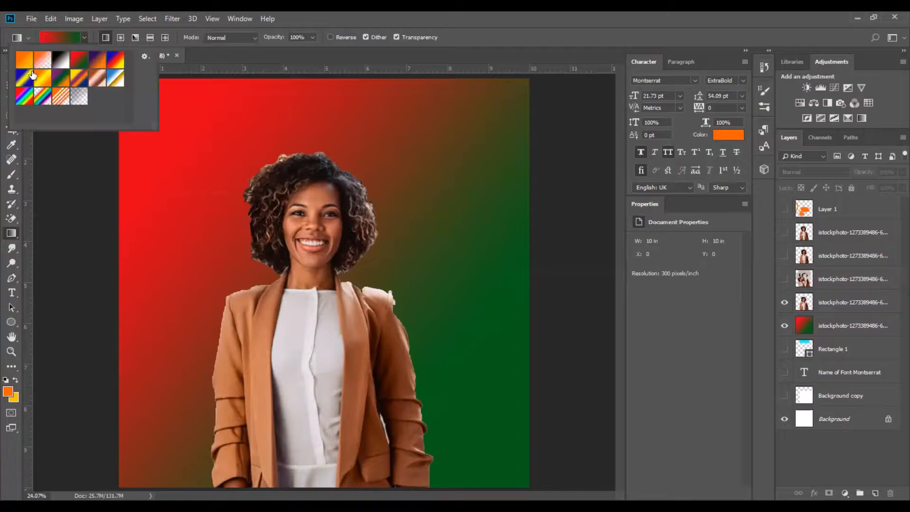
left_click(147, 57)
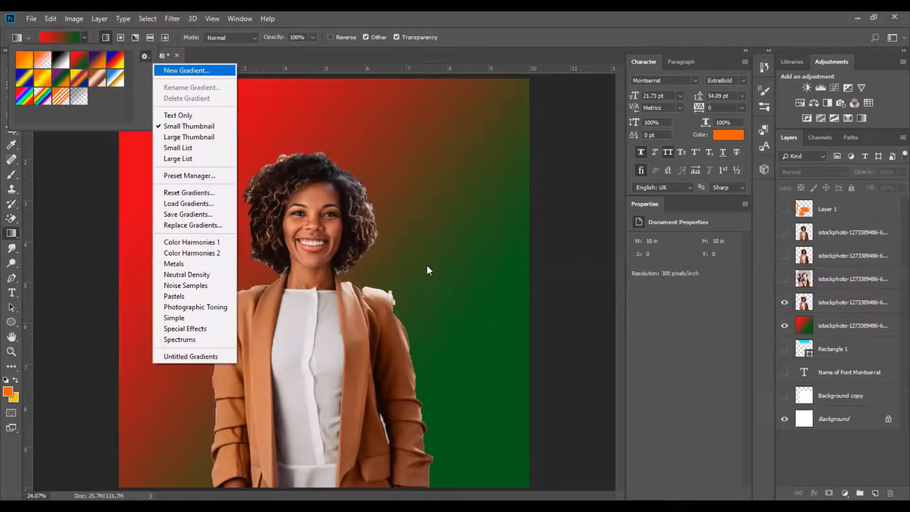
key("Return")
type("B")
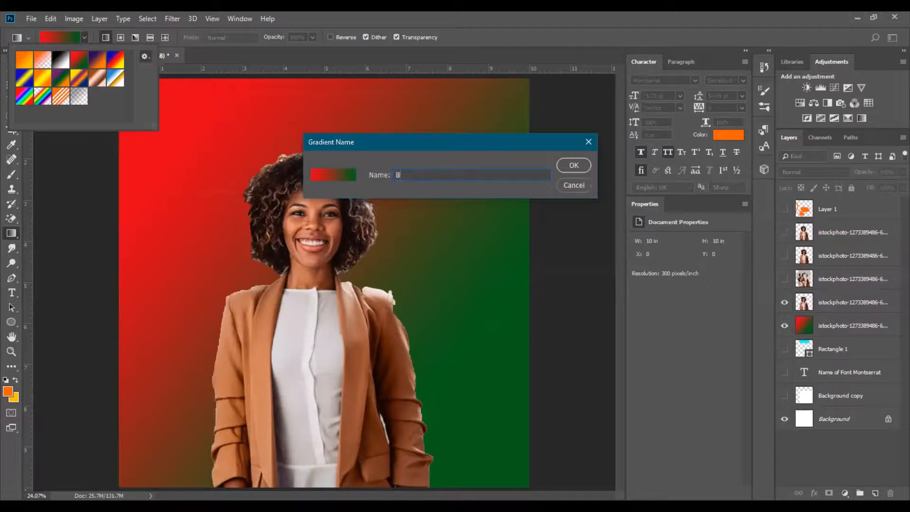
type("lue blue black")
key("Return")
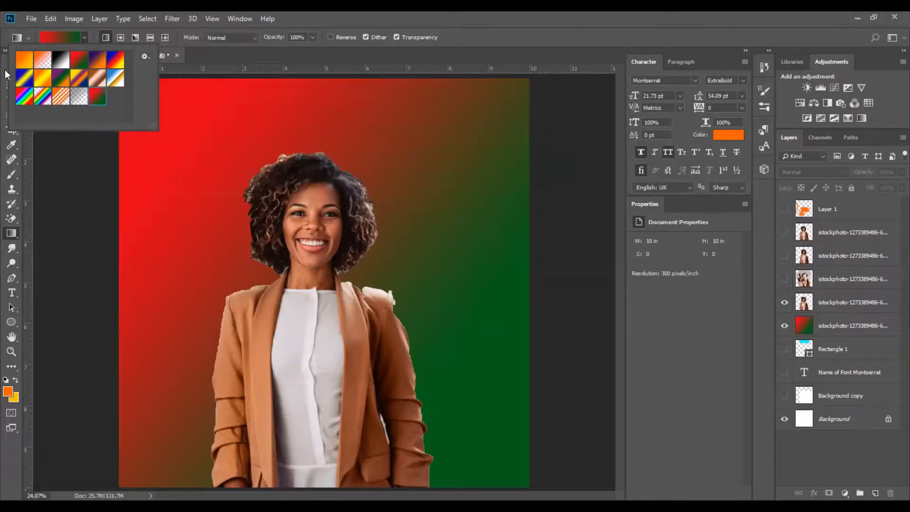
Save the gradient again as a new preset named Red, Green.
key("v")
left_click(440, 186)
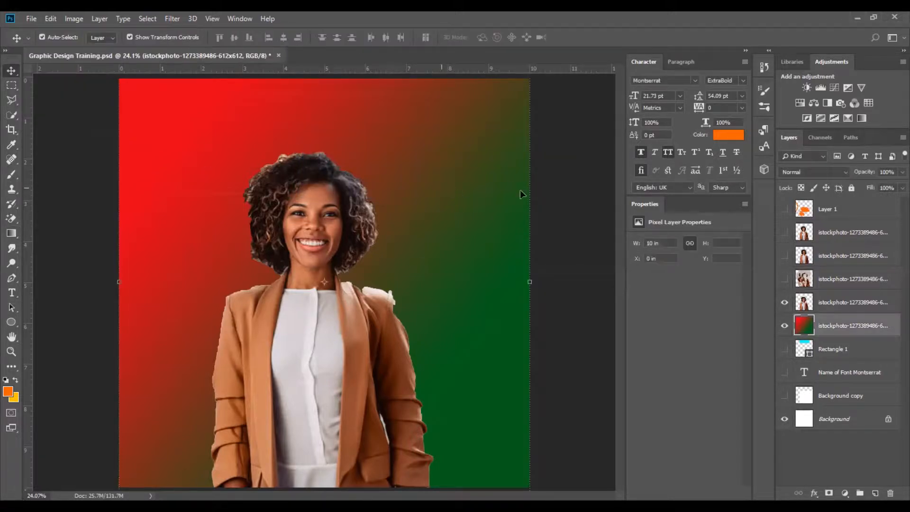
left_click(11, 233)
left_click(84, 39)
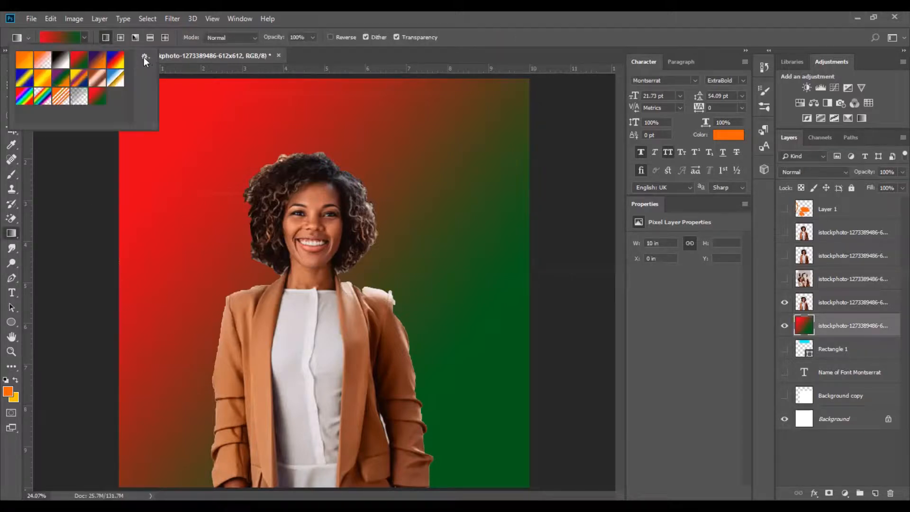
left_click(145, 56)
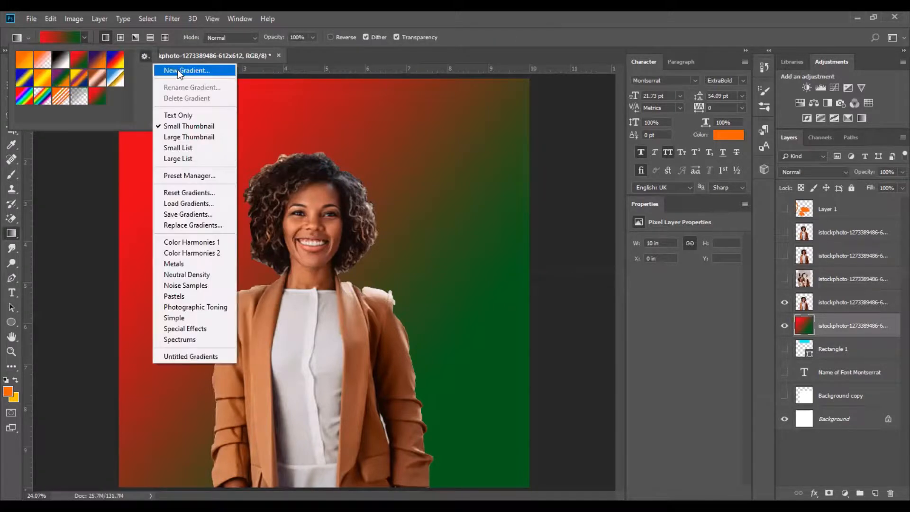
left_click(180, 71)
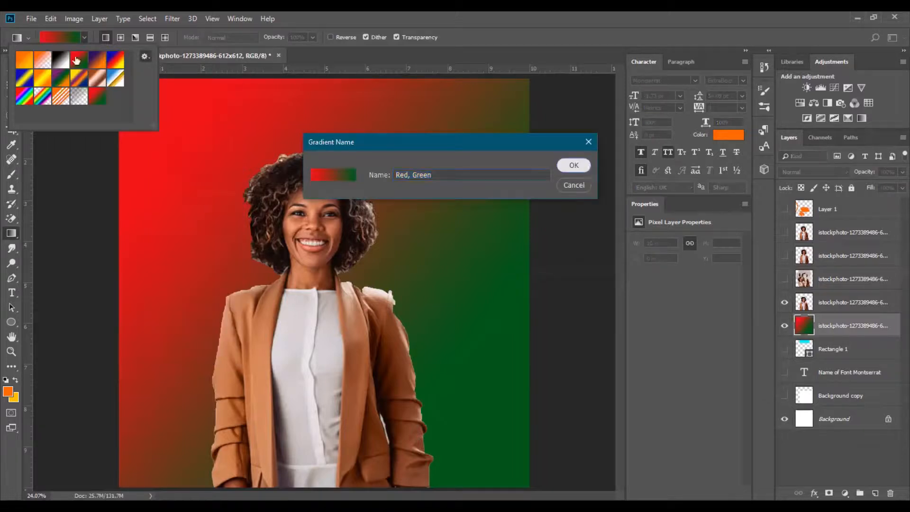
key("Return")
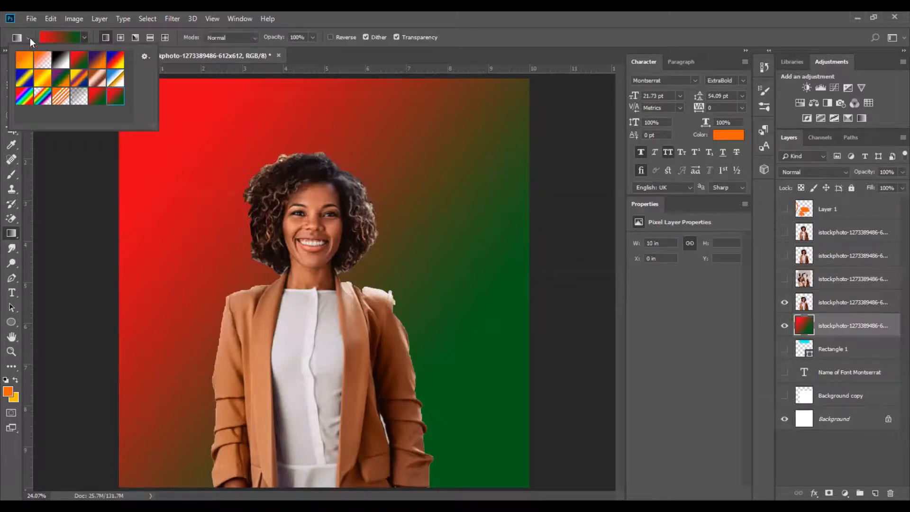
left_click(29, 38)
left_click(84, 36)
left_click(59, 38)
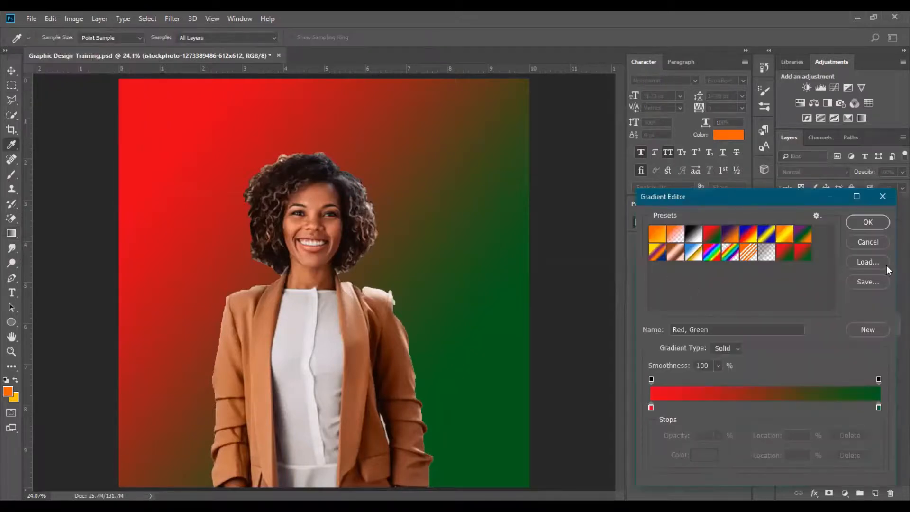
left_click(866, 244)
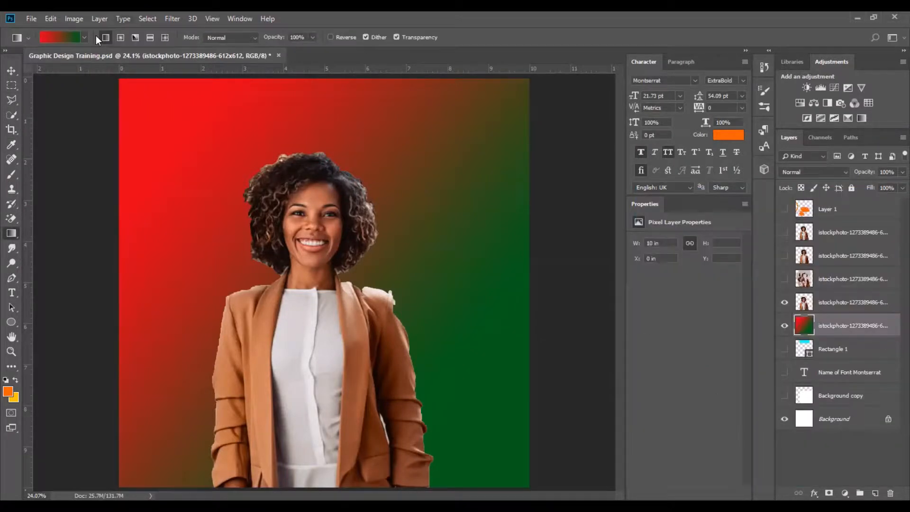
In the Gradient Editor, set the left colour stop to blue 0079bf.
left_click(57, 39)
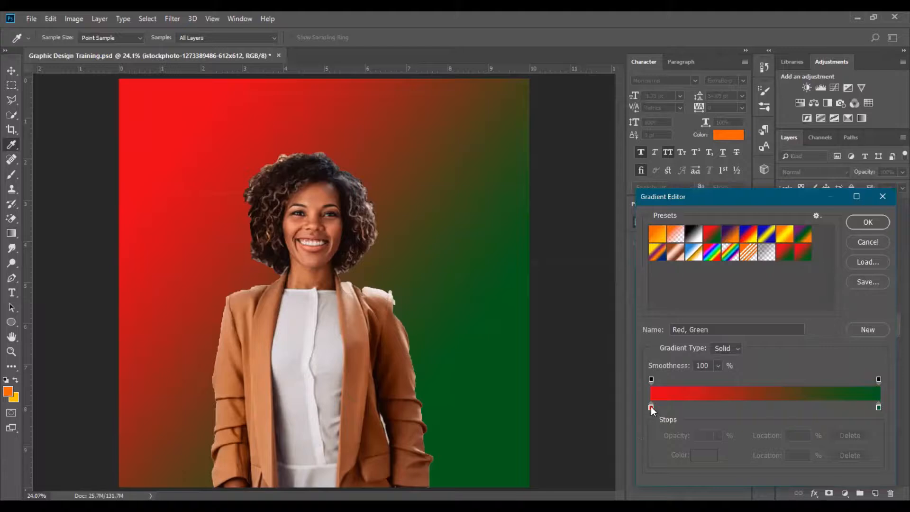
left_click(651, 407)
left_click(704, 455)
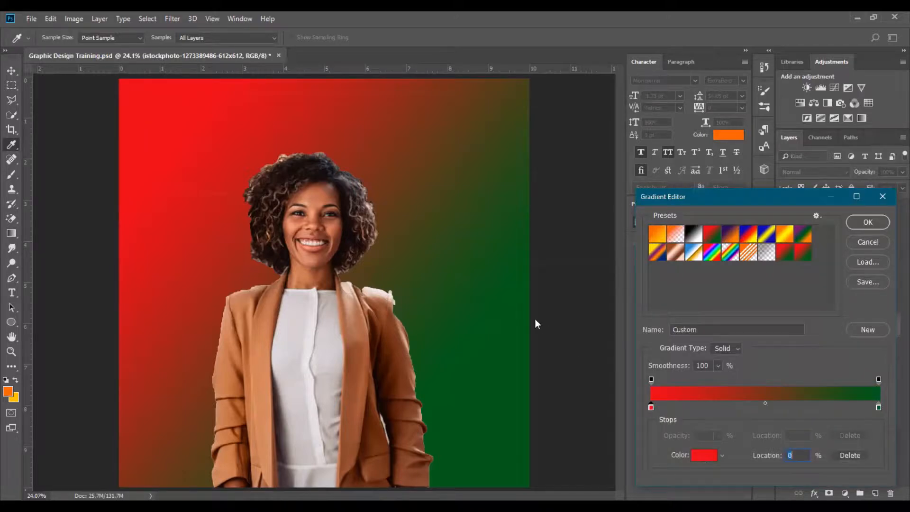
left_click_drag(536, 320, 539, 303)
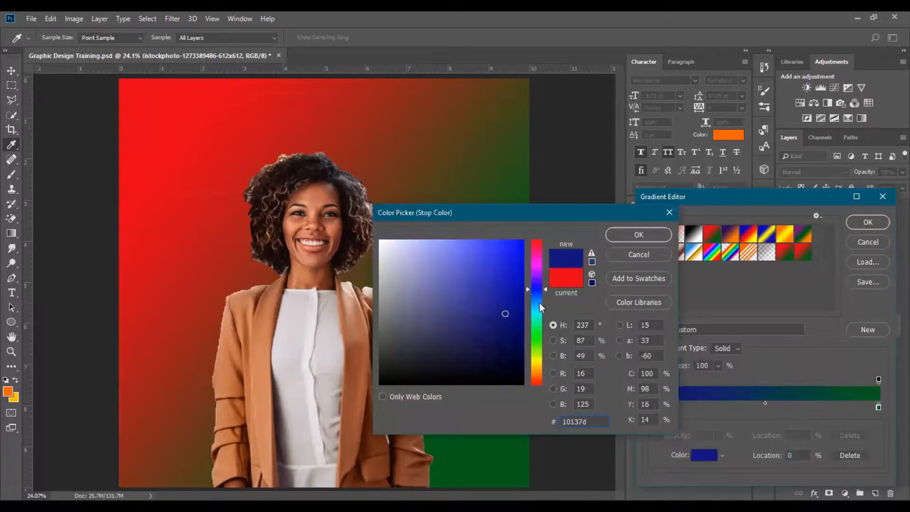
left_click(522, 336)
mouse_move(522, 336)
left_mouse_down()
mouse_move(508, 309)
mouse_move(525, 262)
mouse_move(522, 276)
left_mouse_up()
left_click(639, 235)
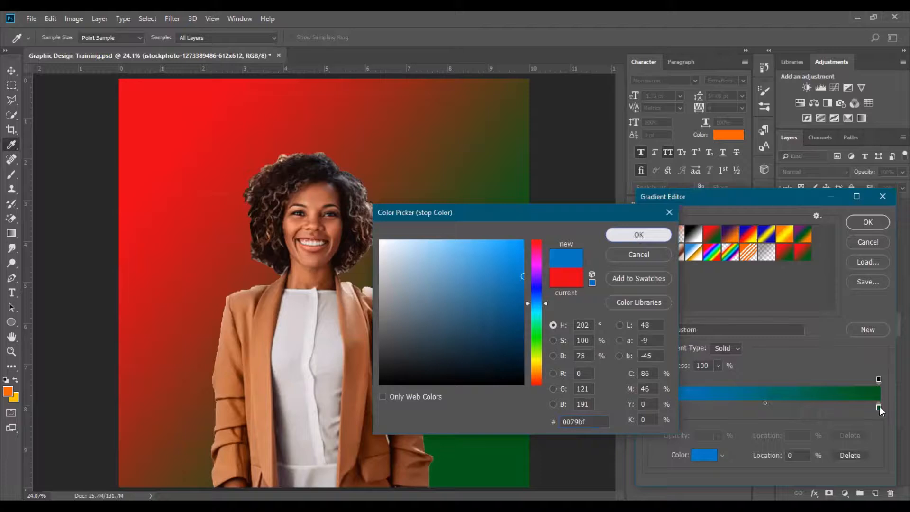
Set the right colour stop to olive 988e10, confirm, and drag the new gradient diagonally across the background layer.
left_click(878, 406)
left_click(704, 456)
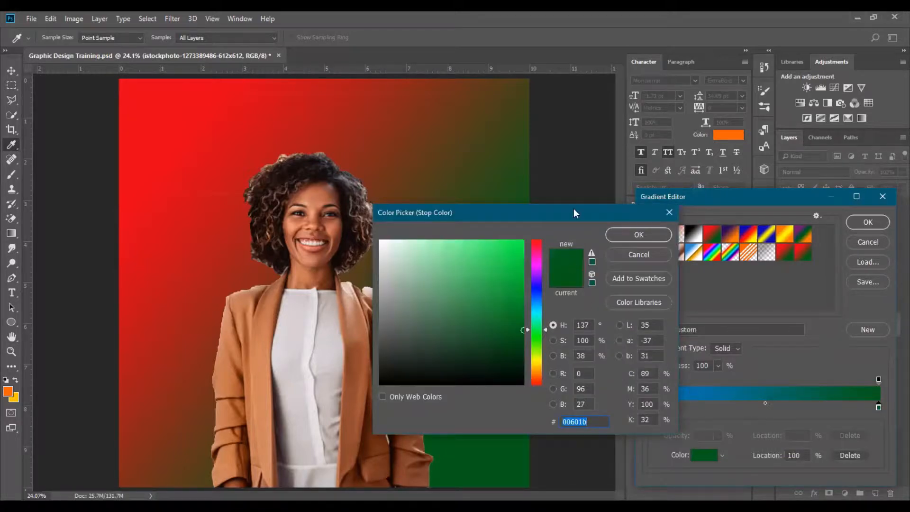
left_click(420, 203)
mouse_move(497, 285)
left_mouse_down()
mouse_move(514, 305)
mouse_move(509, 298)
left_mouse_up()
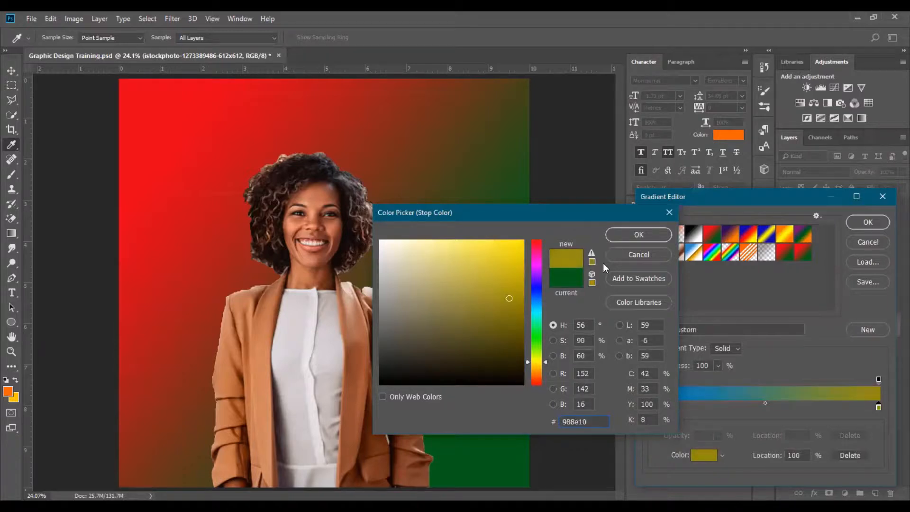
left_click(646, 233)
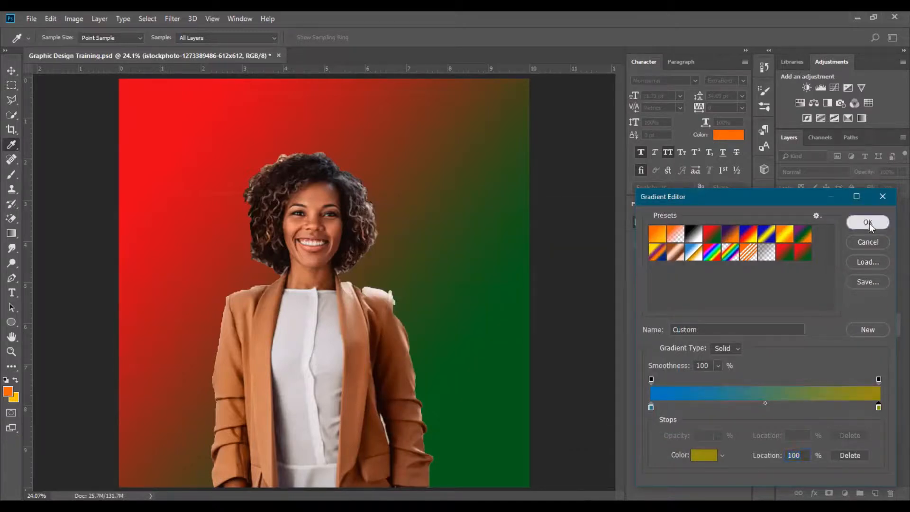
left_click(868, 223)
left_click_drag(178, 161, 469, 413)
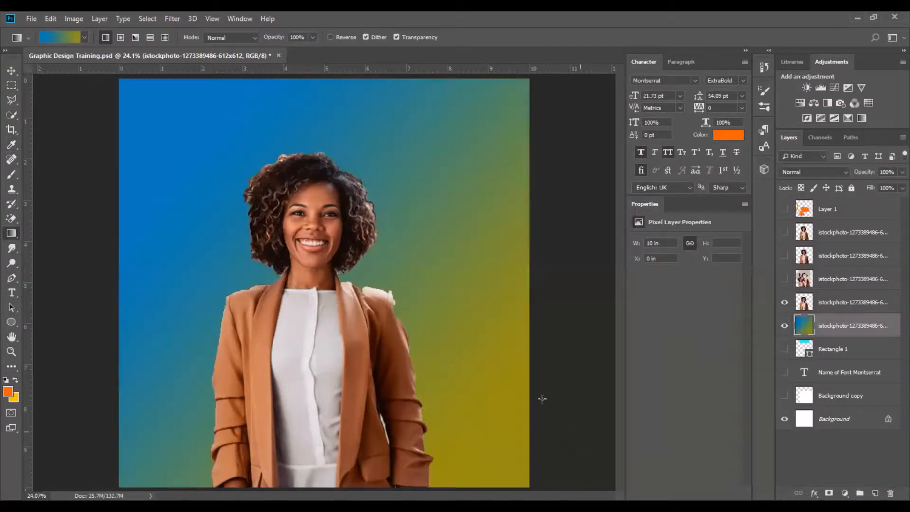
left_click(13, 72)
left_click(63, 132)
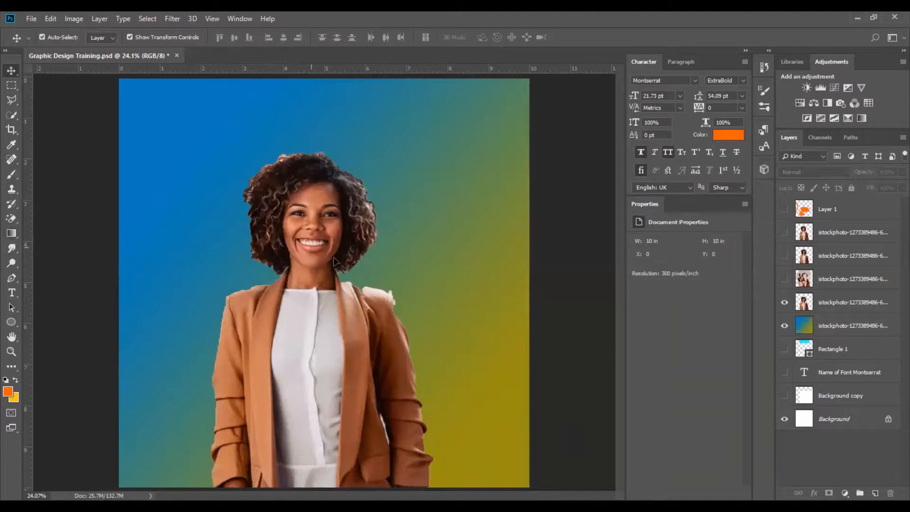
left_click(262, 262)
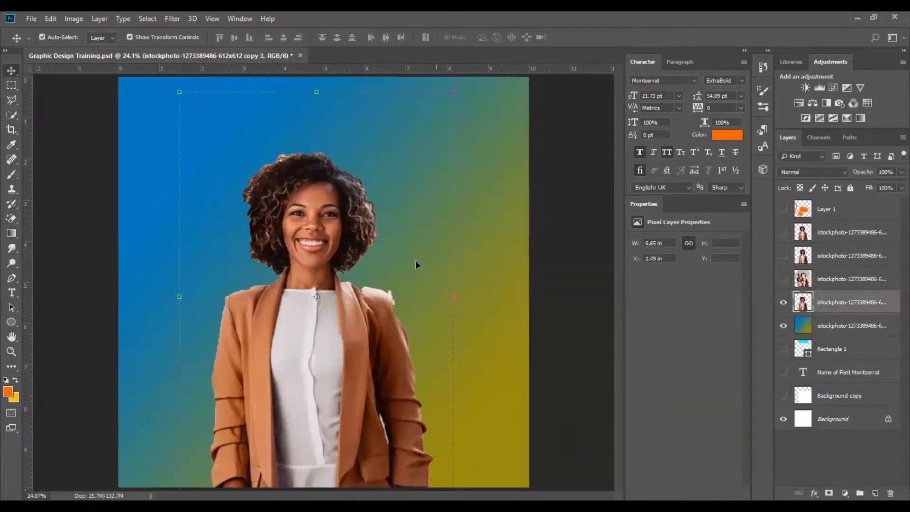
left_click(549, 252)
left_click(327, 252)
left_click(564, 250)
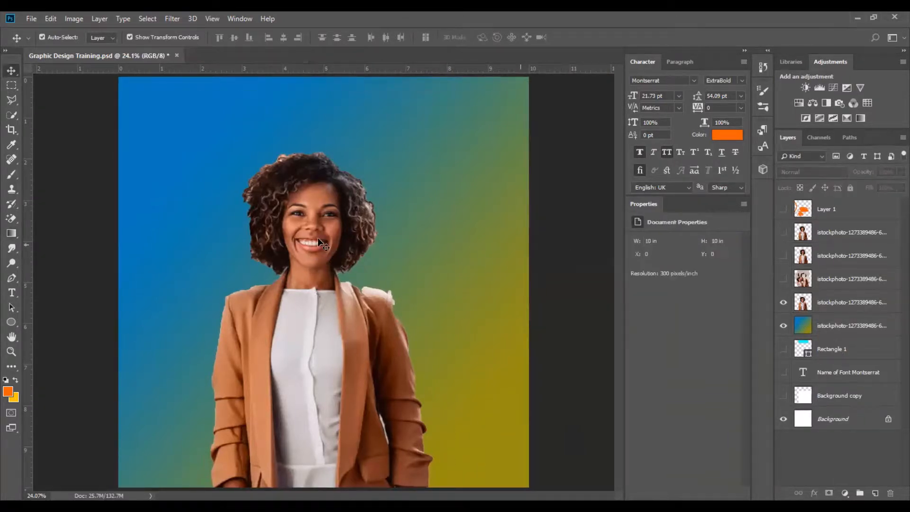
Select the person layer and nudge the woman slightly upward on the canvas.
left_click(327, 241)
left_click_drag(326, 214, 326, 219)
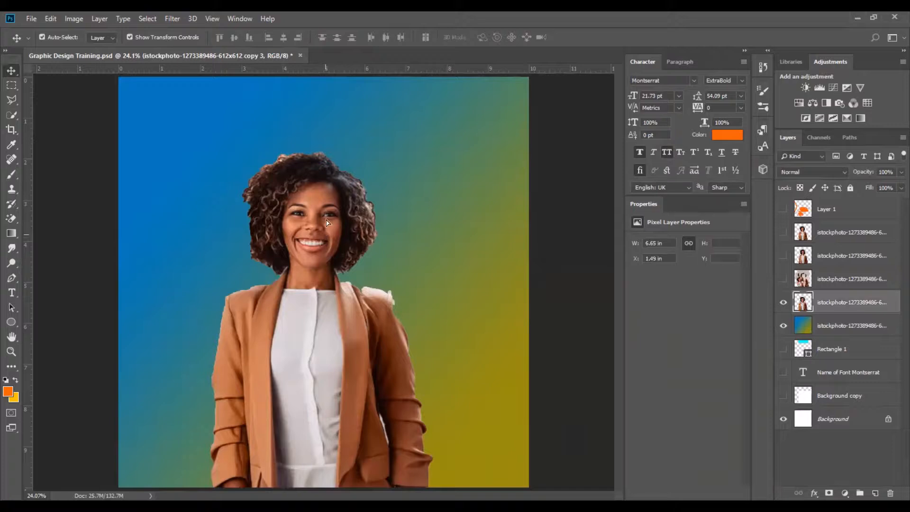
left_click(580, 242)
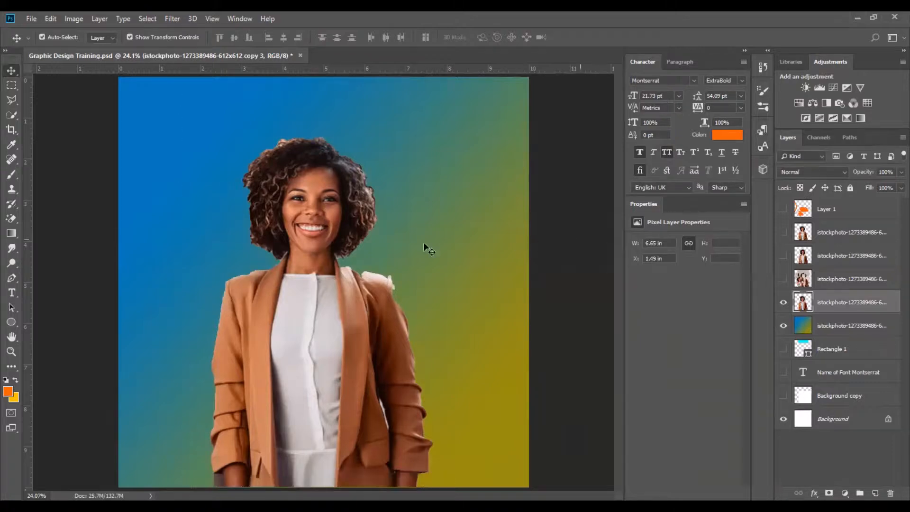
Swap the gradient so olive is on the left and blue on the right, then drag it diagonally across the background layer.
left_click(471, 260)
left_click(9, 233)
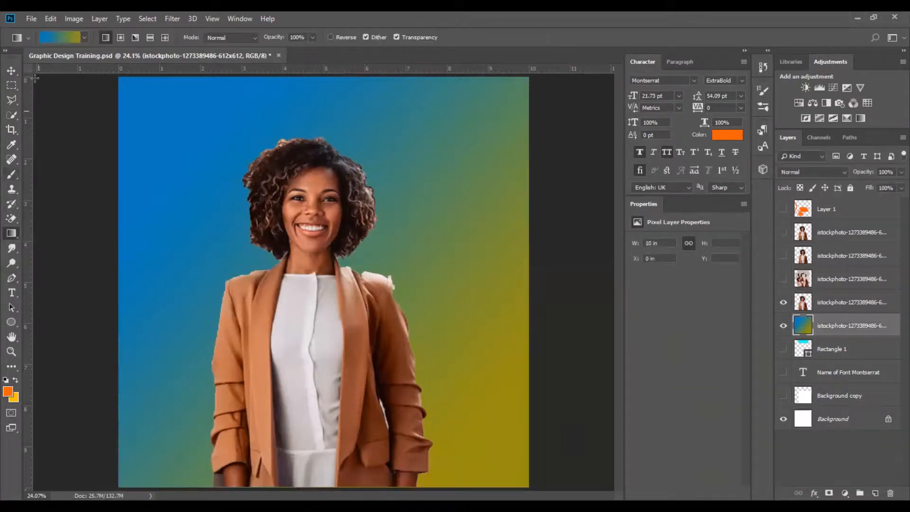
left_click(70, 38)
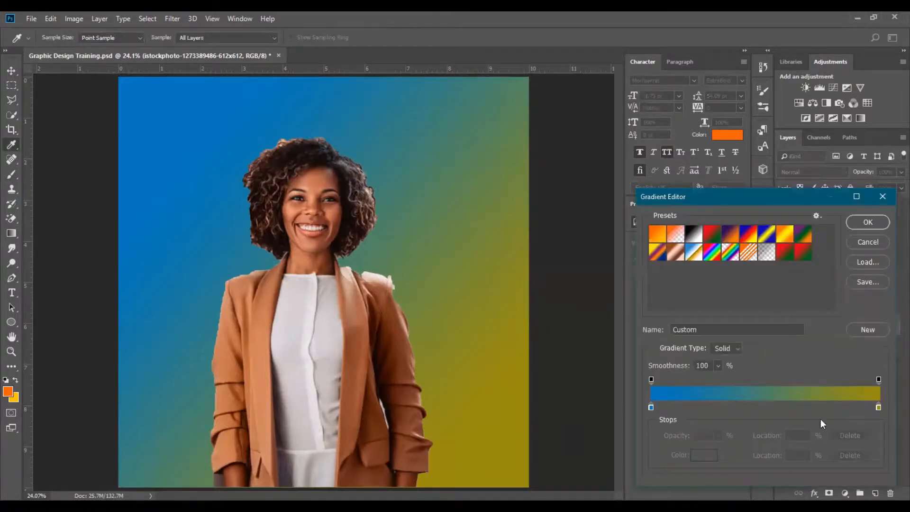
mouse_move(651, 407)
left_mouse_down()
mouse_move(869, 420)
mouse_move(878, 408)
mouse_move(647, 403)
left_mouse_up()
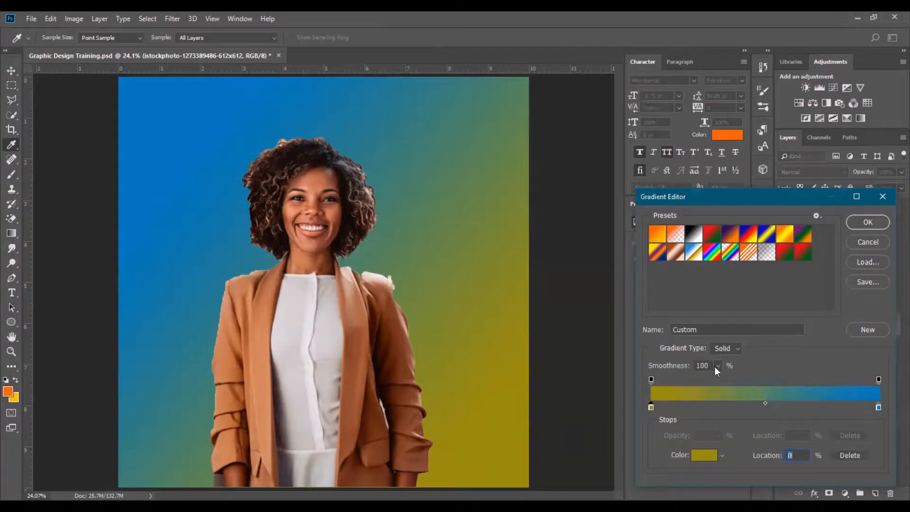
left_click(867, 224)
left_click_drag(193, 152, 433, 414)
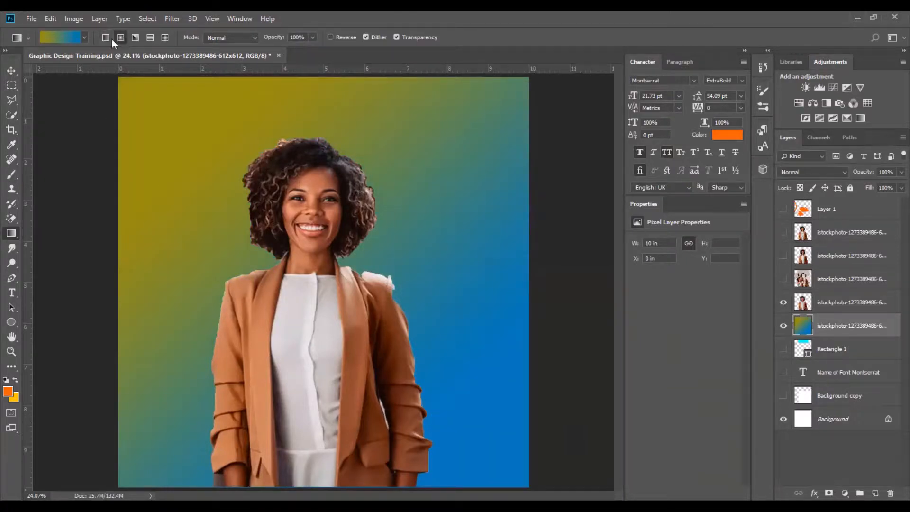
Save the gradient presets to a GRD file named Untitled Gradients in the Presets\Gradients folder.
left_click(85, 37)
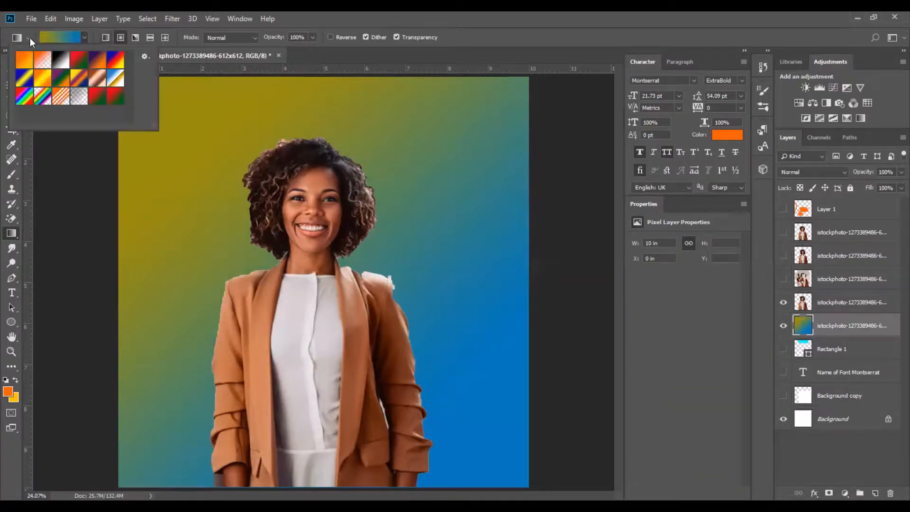
left_click(56, 36)
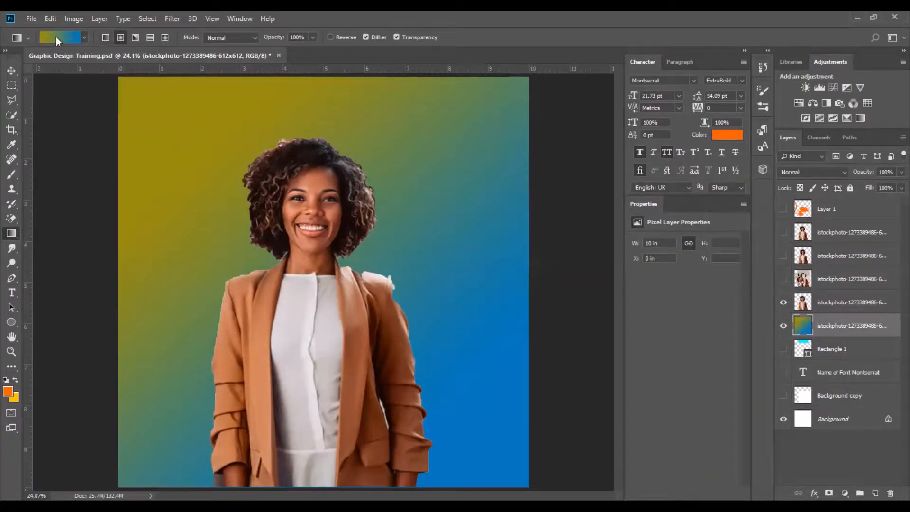
left_click(56, 37)
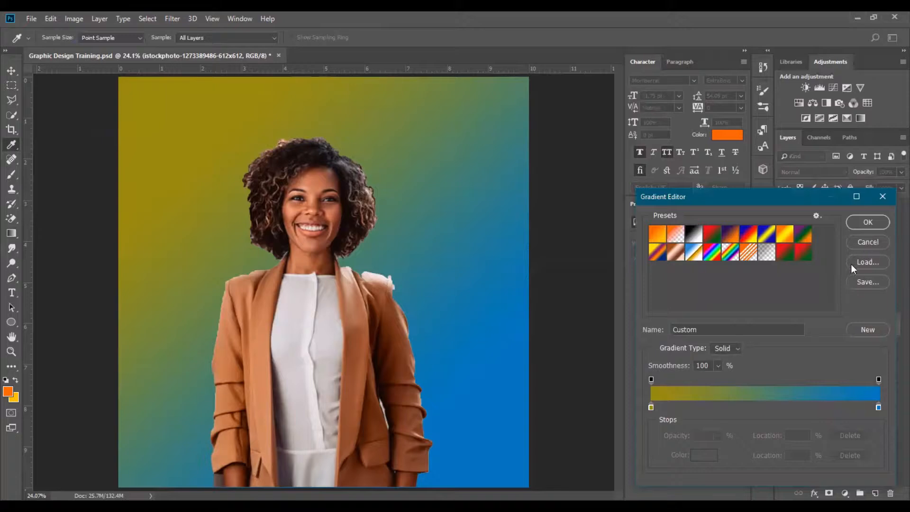
left_click(868, 282)
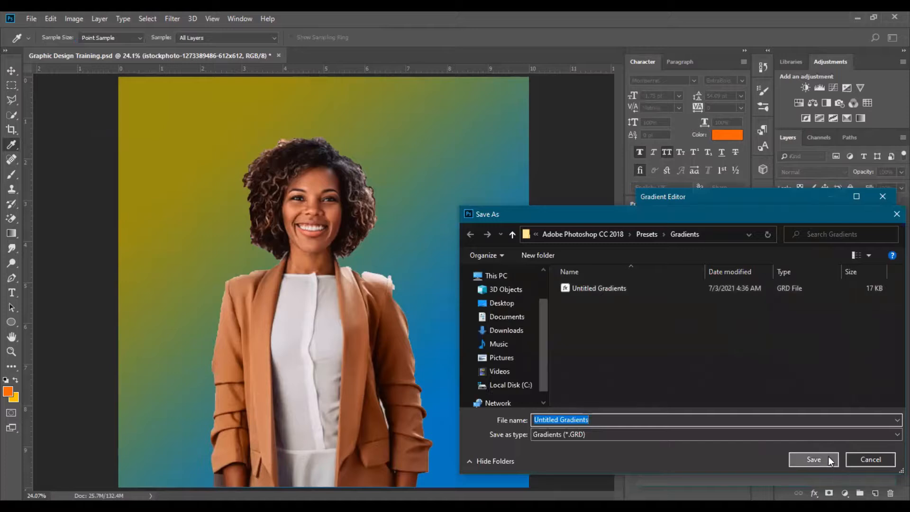
left_click(828, 456)
left_click(491, 264)
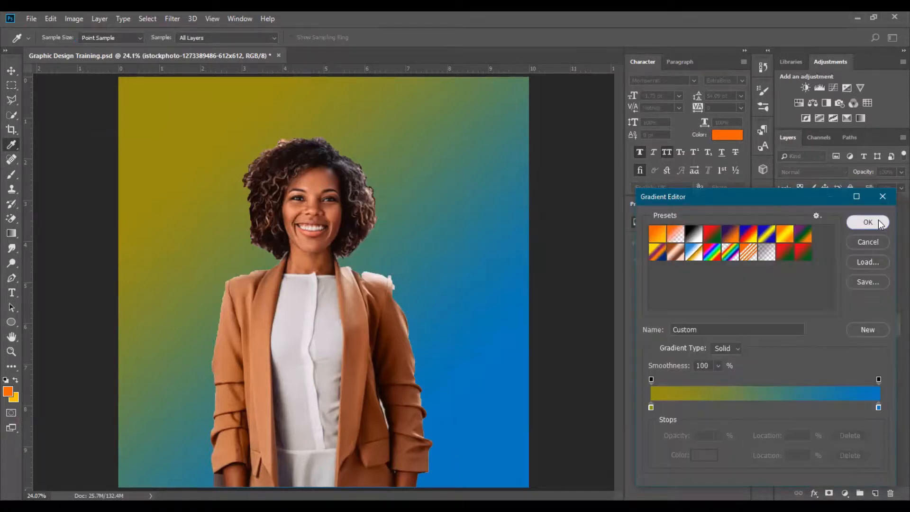
left_click(867, 222)
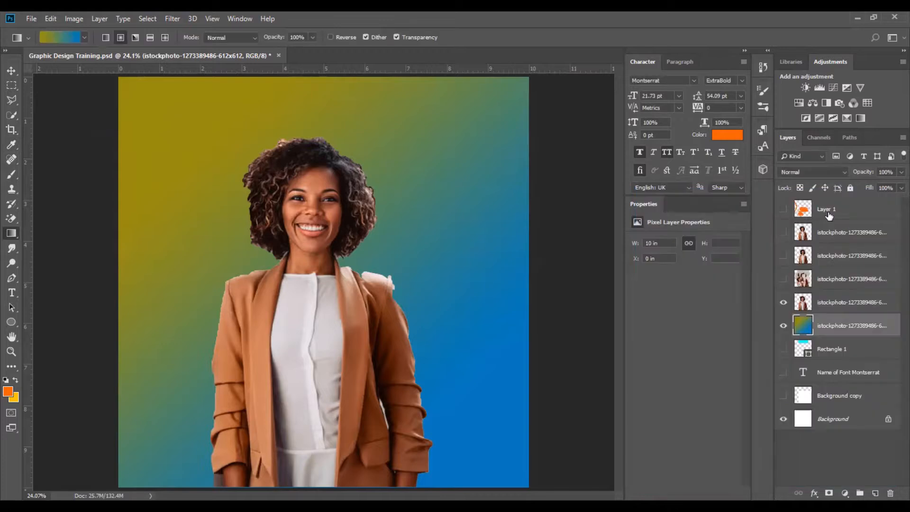
left_click(11, 70)
left_click(559, 269)
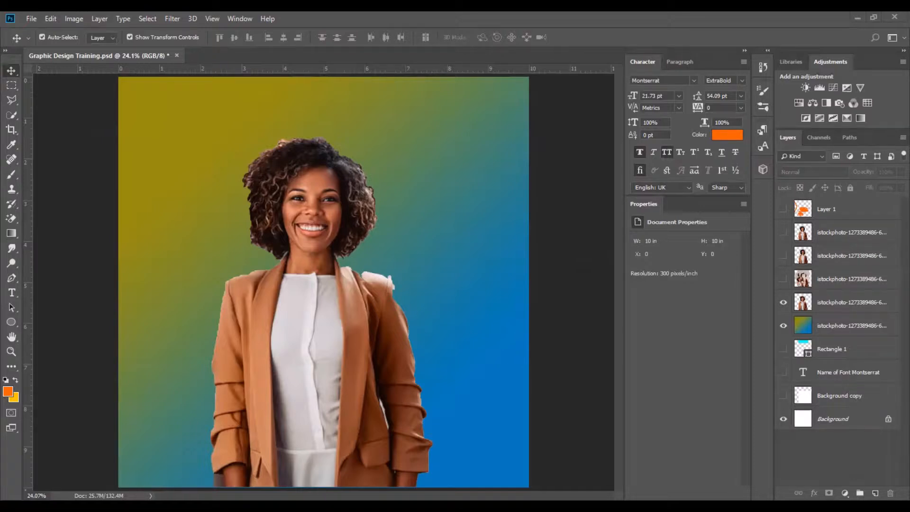
Pick the Blur tool and hide the gradient background layer.
left_click(11, 247)
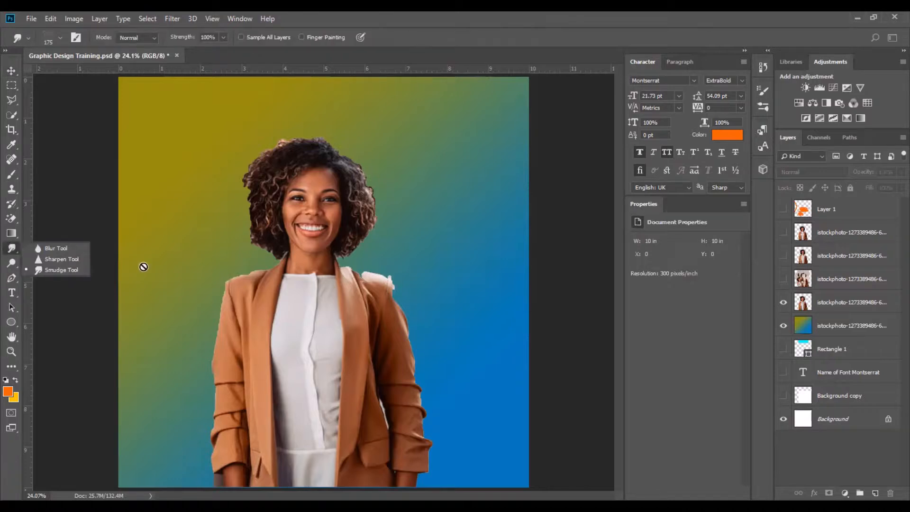
left_click(72, 249)
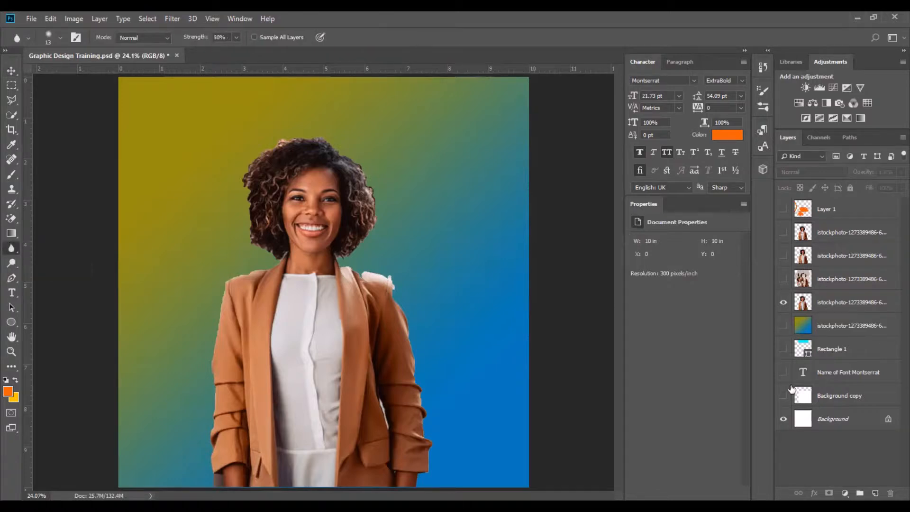
left_click(782, 326)
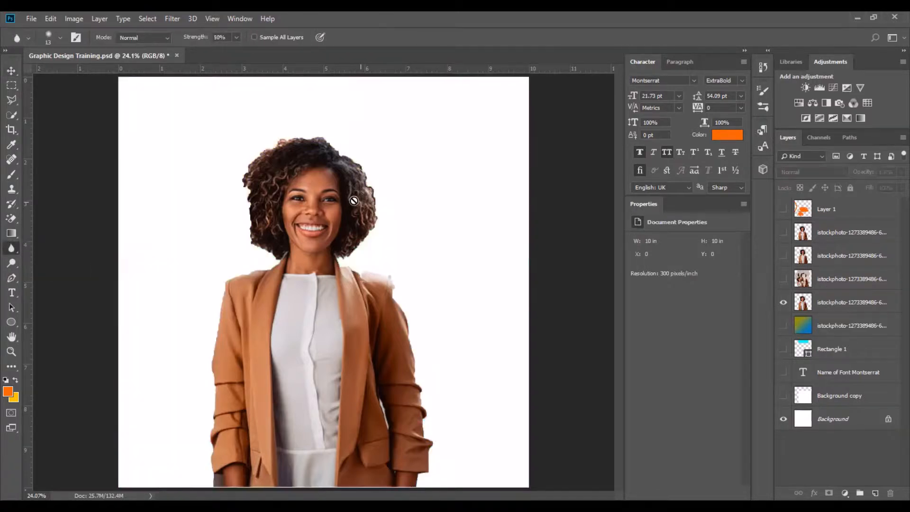
left_click(782, 325)
left_click(782, 325)
Move the woman's layer slightly higher on the white canvas.
left_click(11, 70)
left_click(319, 244)
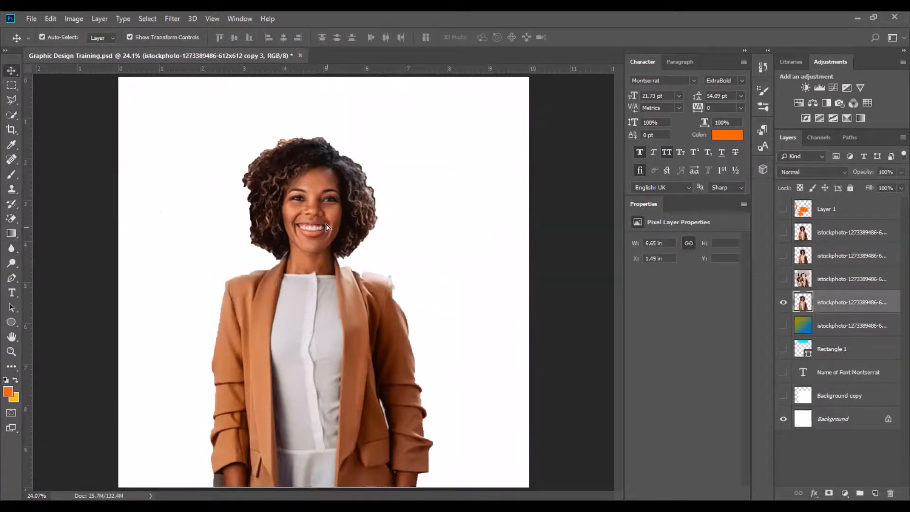
left_click_drag(326, 227, 327, 214)
Switch to the Sharpen tool, set its brush size to 183 px, and apply it once on the face.
left_click(12, 249)
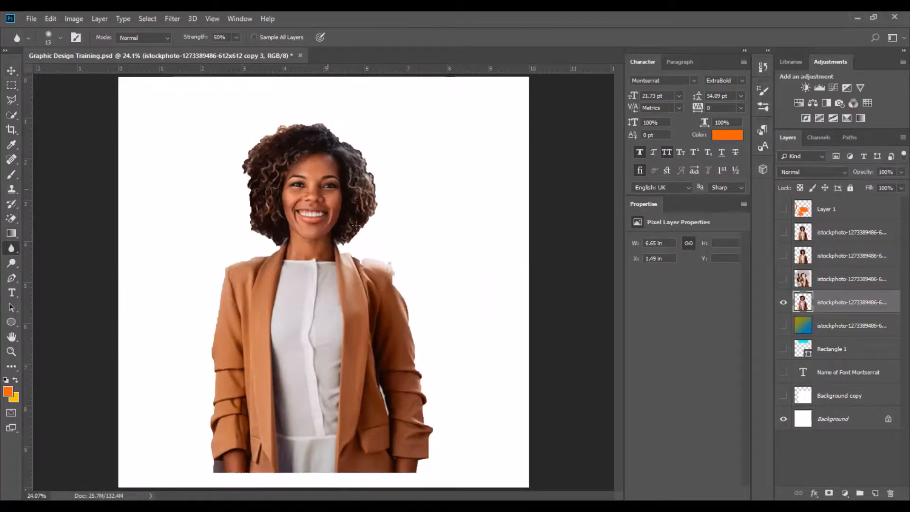
key("z")
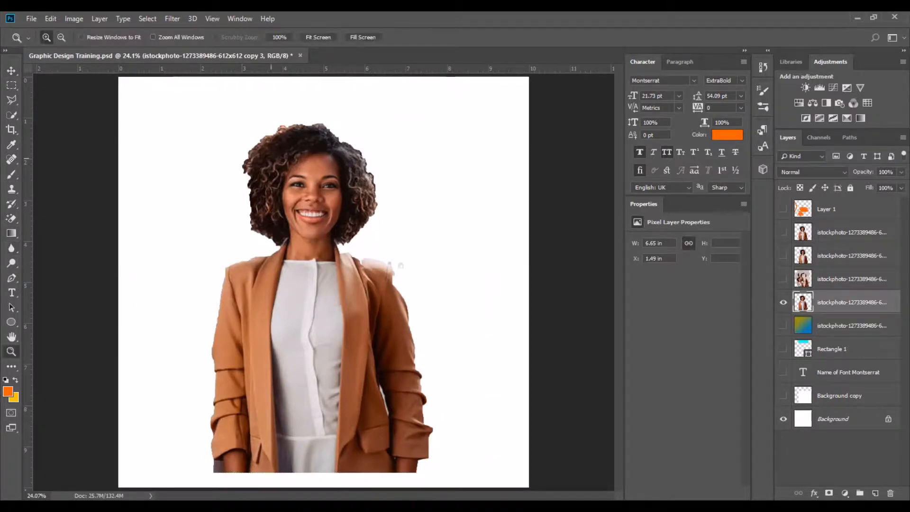
left_click_drag(271, 158, 402, 266)
key("ctrl+0")
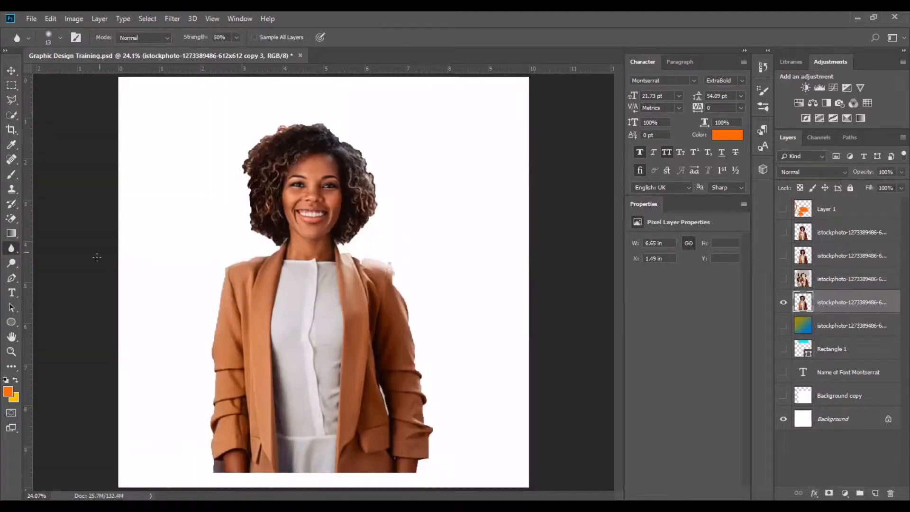
right_click(9, 248)
left_click(42, 260)
left_click(61, 37)
left_click_drag(86, 74, 115, 74)
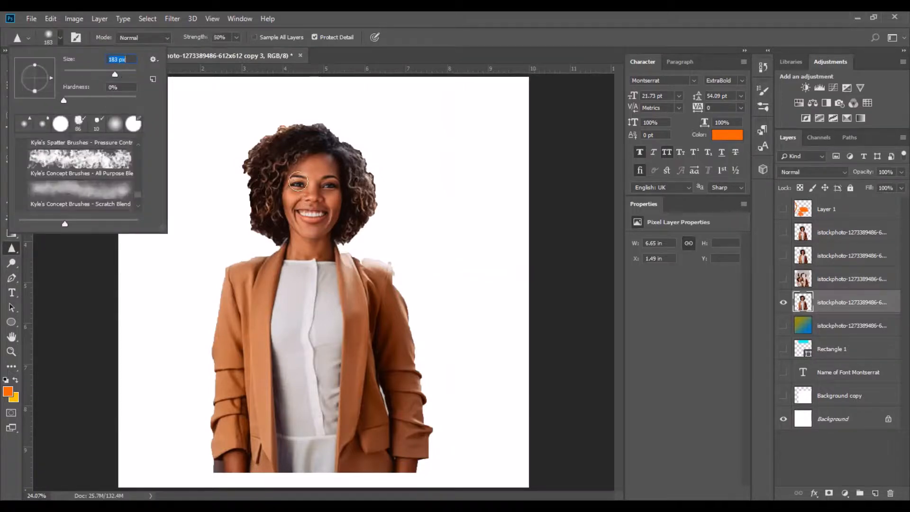
left_click(330, 169)
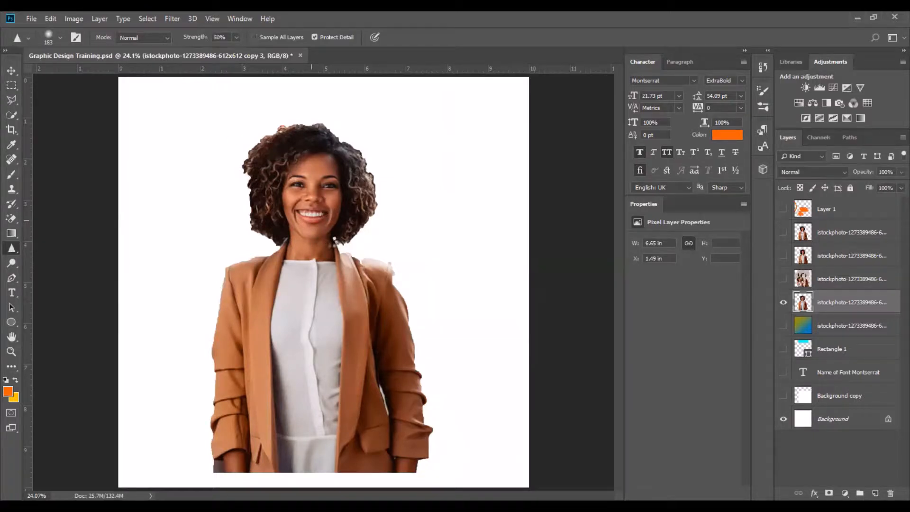
Zoom into the face and sharpen across the smile and cheek with one Sharpen stroke.
key("z")
left_click(271, 168)
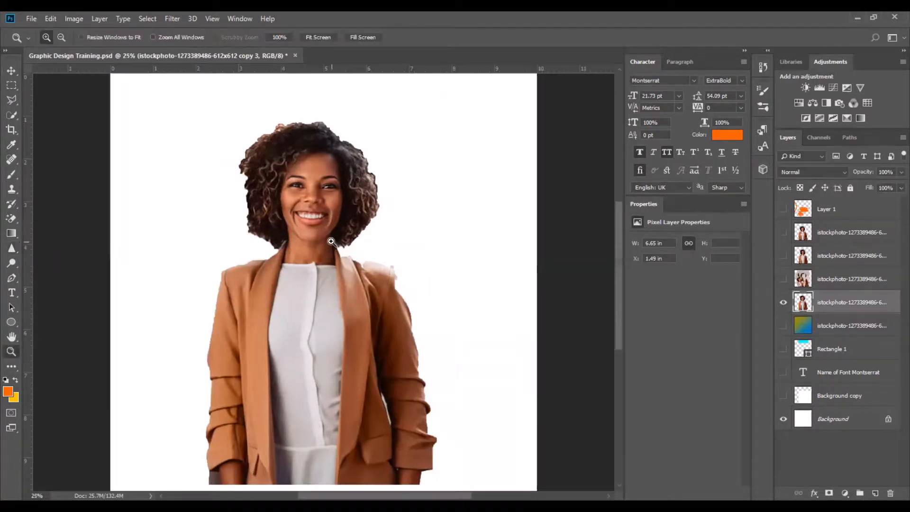
left_click_drag(244, 139, 389, 268)
left_click(13, 263)
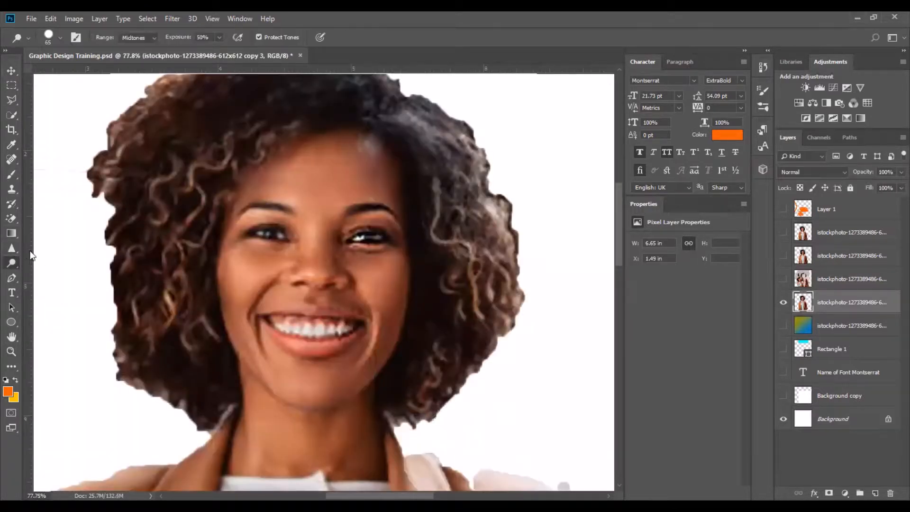
left_click(14, 250)
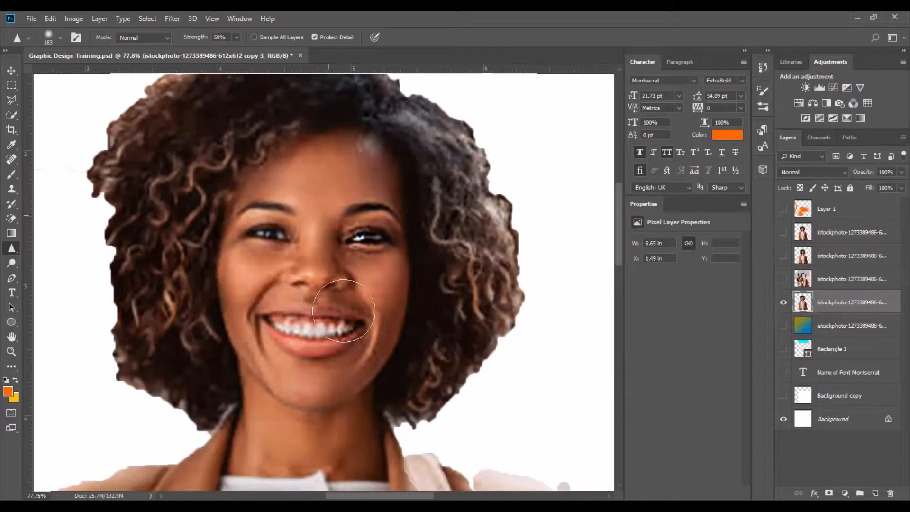
mouse_move(352, 313)
left_mouse_down()
mouse_move(361, 294)
mouse_move(428, 321)
left_mouse_up()
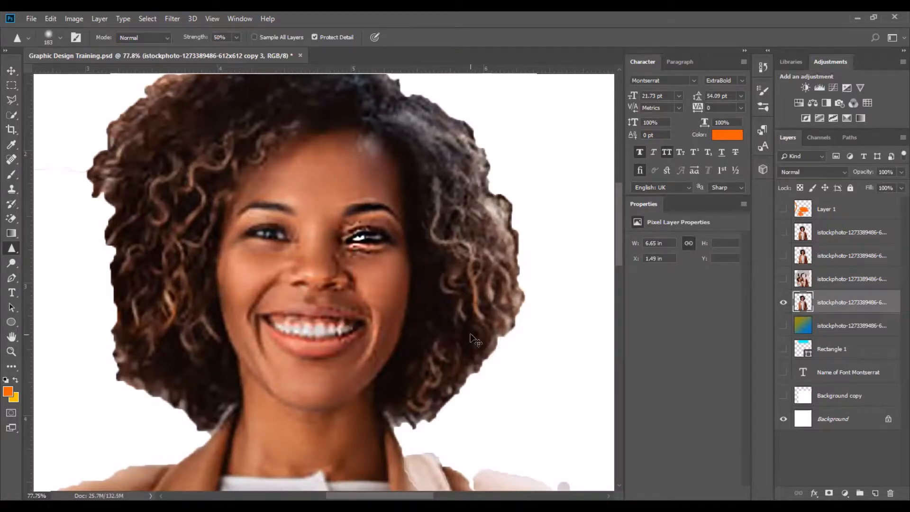
Fit the canvas on screen and add a curved anchor to the path beside the woman's shoulder with the Pen tool.
left_click(11, 70)
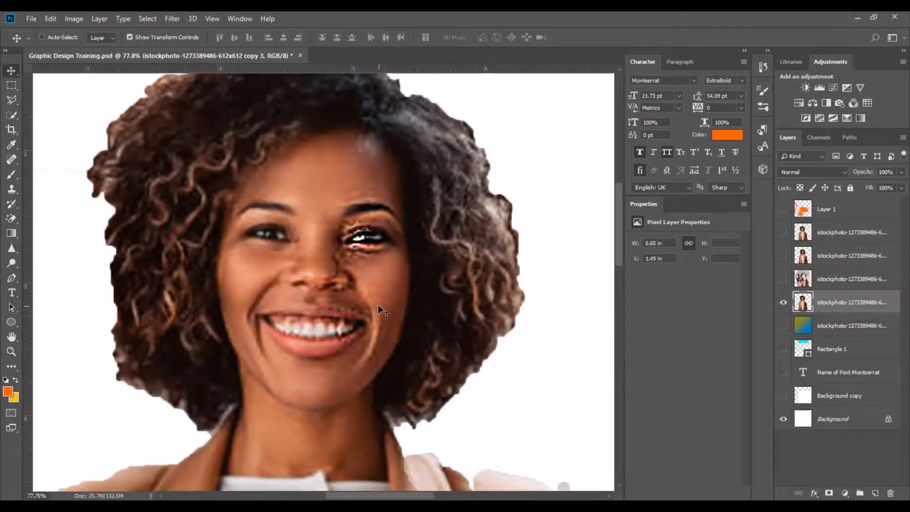
key("ctrl+0")
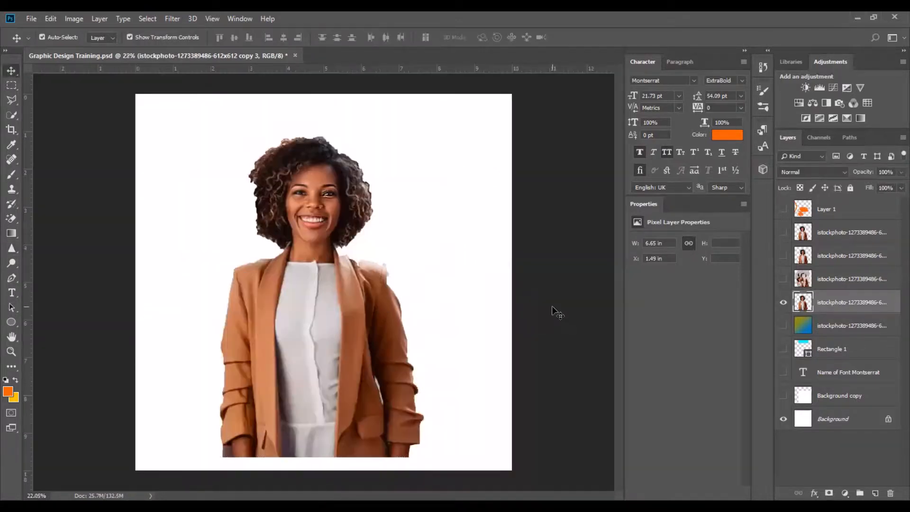
left_click(552, 310)
left_click(11, 262)
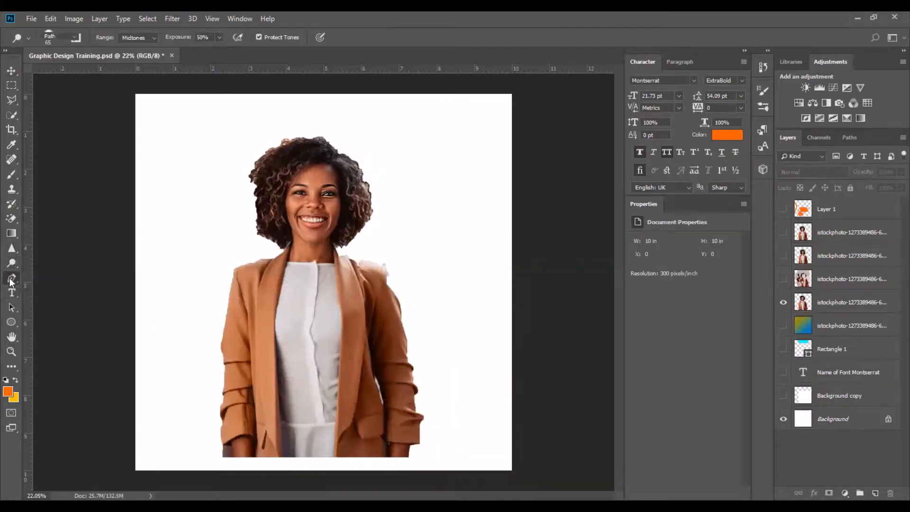
left_click(11, 279)
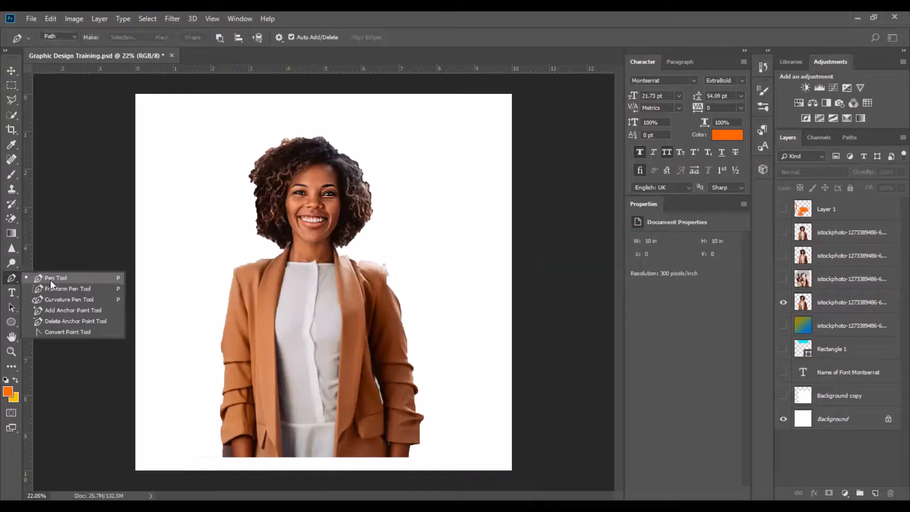
left_click(50, 279)
key("v")
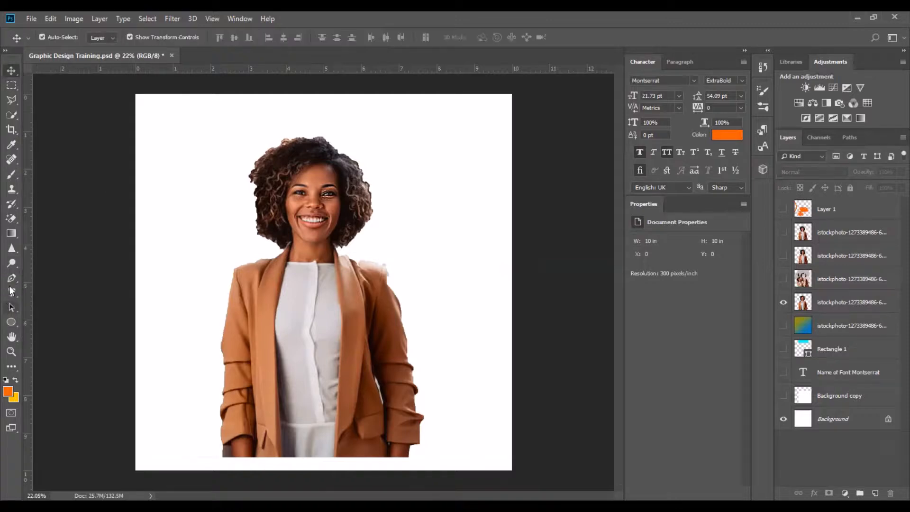
left_click(11, 278)
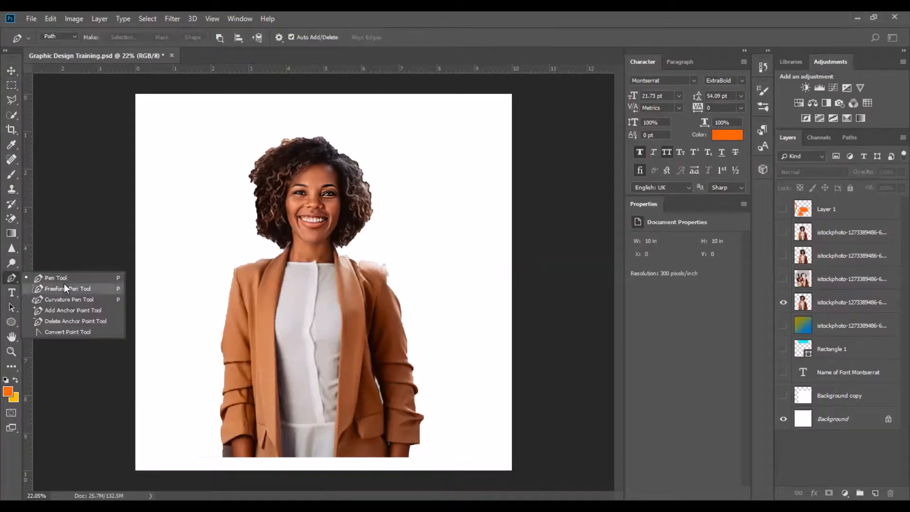
left_click(64, 284)
left_click(12, 278)
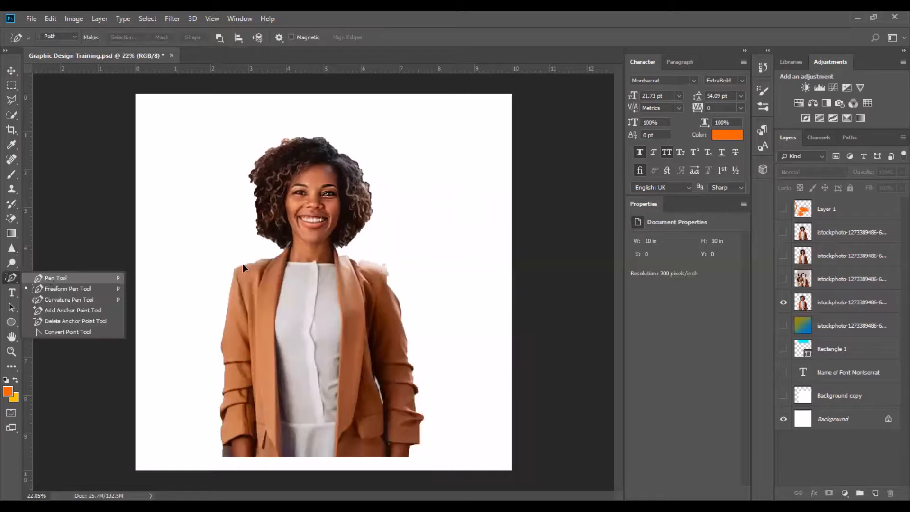
left_click(47, 276)
left_click_drag(178, 232, 242, 315)
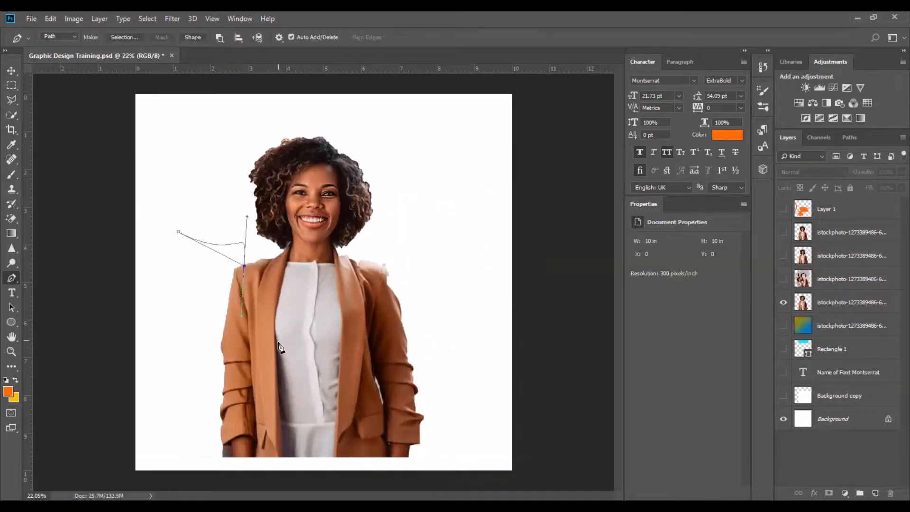
Try selecting and moving the woman's layer, undoing the moves.
left_click(11, 70)
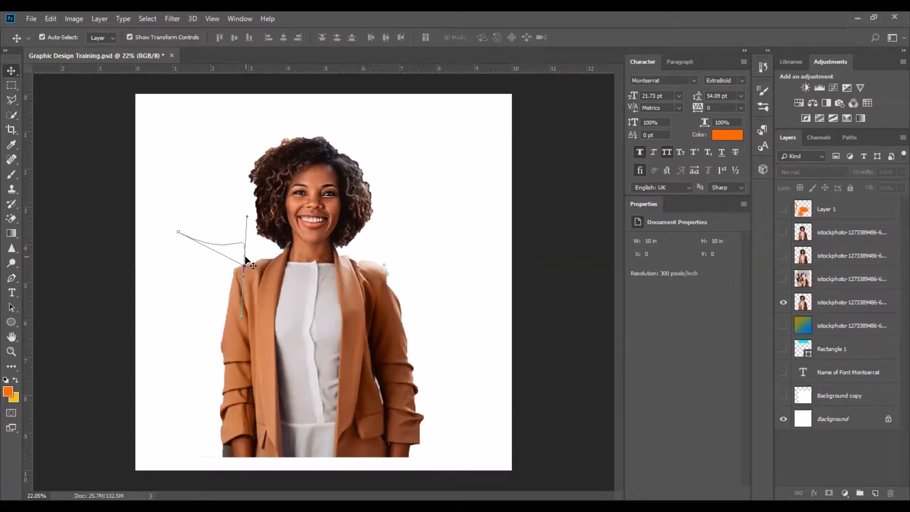
left_click(842, 212)
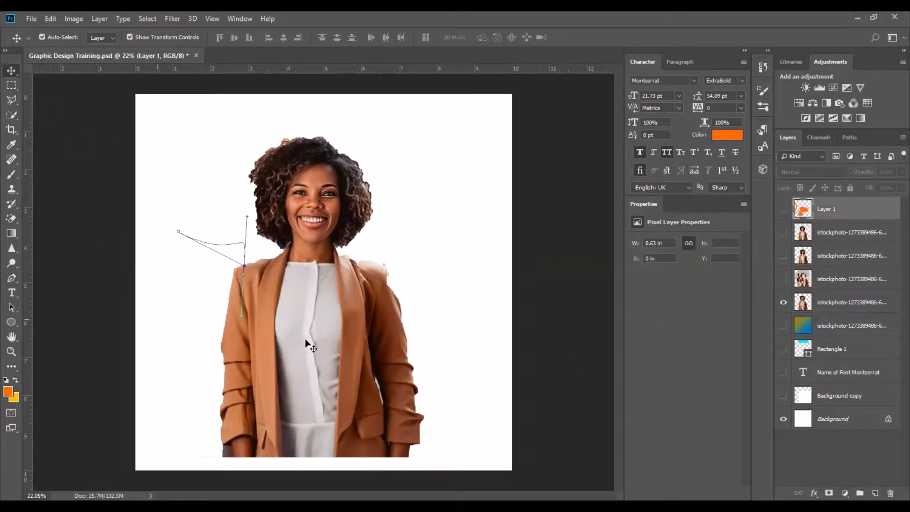
key("ctrl+z")
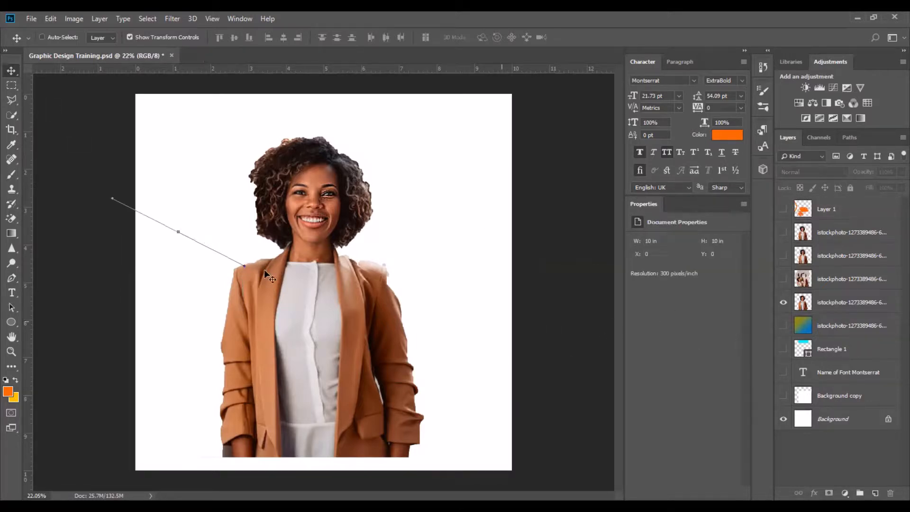
key("ctrl+z")
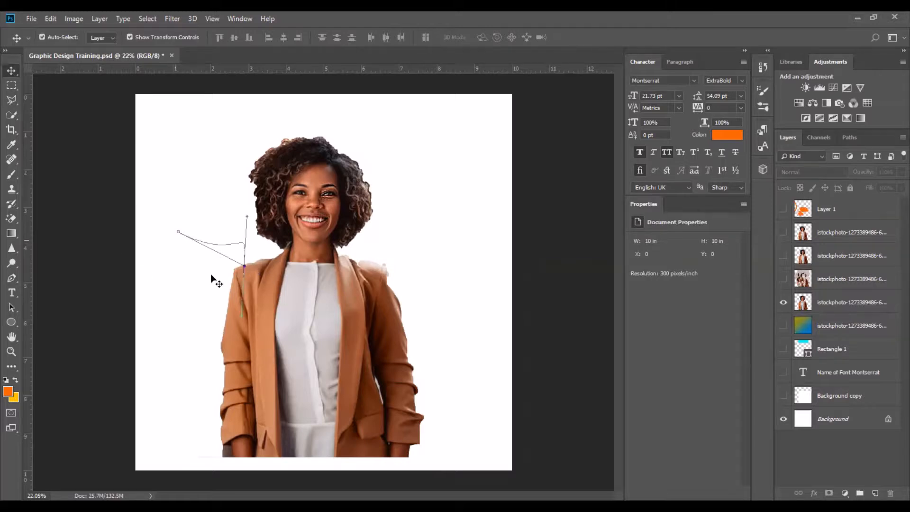
left_click_drag(240, 317, 235, 317)
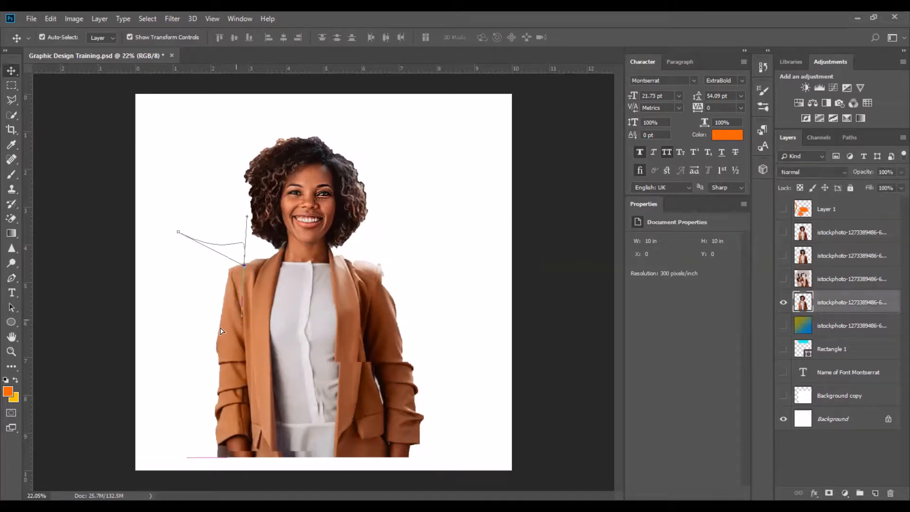
left_click(844, 326)
key("ctrl+z")
key("ctrl+z")
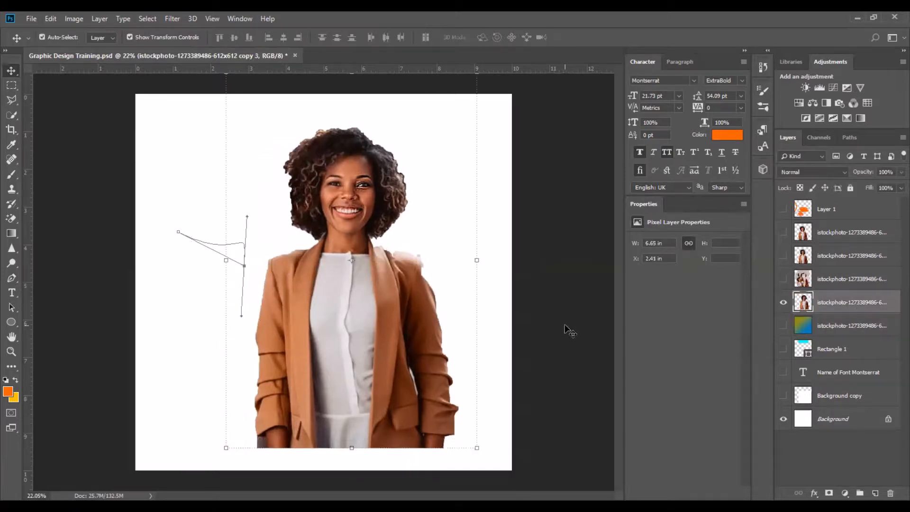
left_click(206, 220)
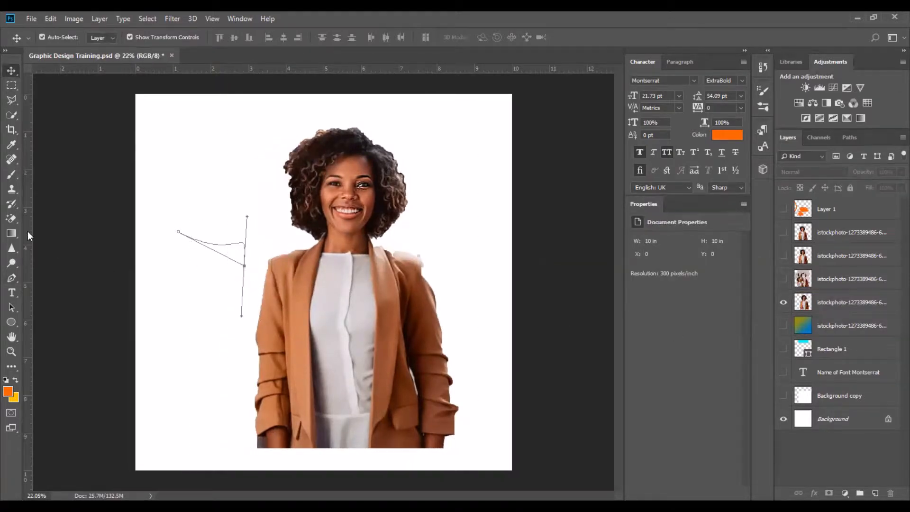
Extend the path down alongside the woman's arm with more Pen anchors and remove one anchor.
left_click(11, 278)
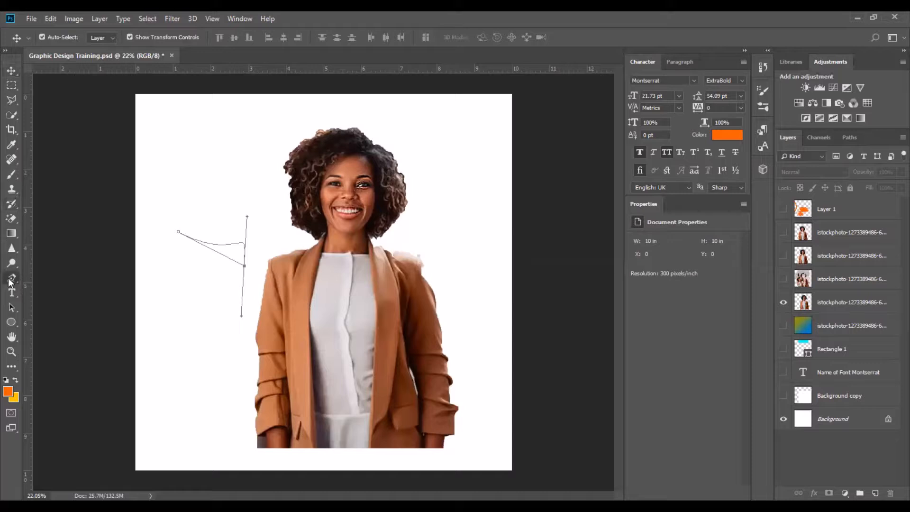
left_click_drag(244, 266, 255, 383)
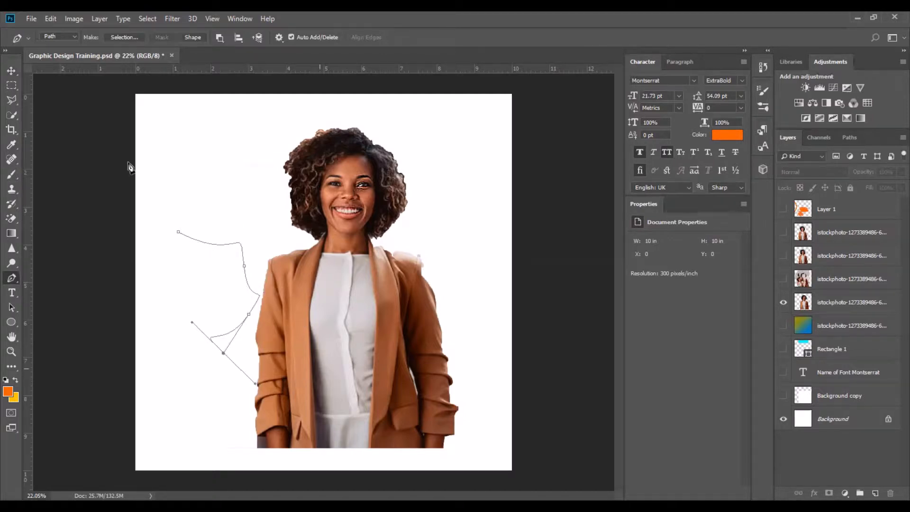
left_click(12, 70)
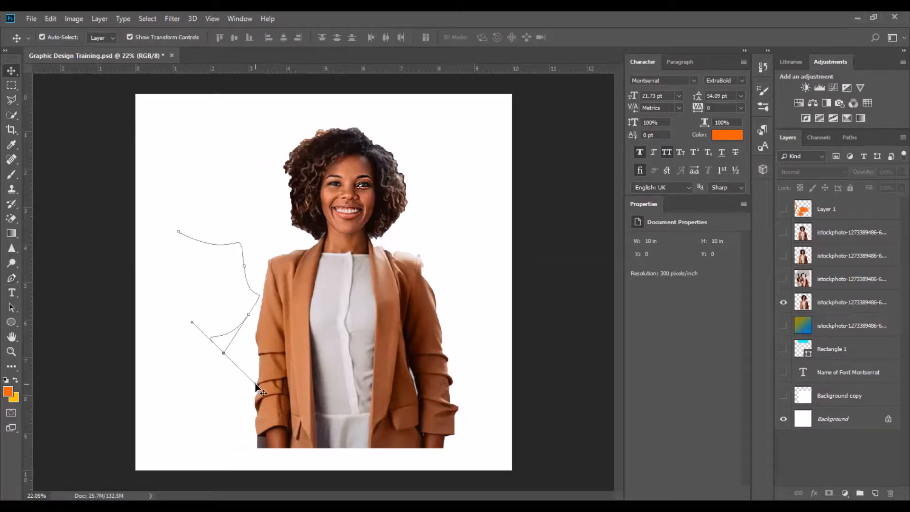
key("ctrl")
left_click(11, 279)
left_click(223, 353)
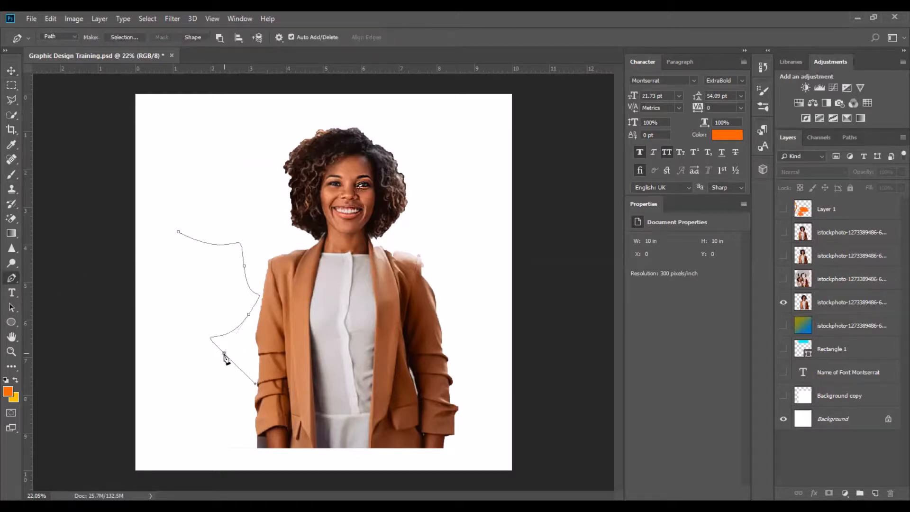
right_click(17, 284)
left_click(46, 278)
Step back through the history to undo the recent path and layer changes.
key("ctrl+z")
key("ctrl+z")
key("ctrl+z")
key("ctrl+z")
key("ctrl+z")
key("ctrl+alt+z")
key("ctrl+alt+z")
key("ctrl+alt+z")
key("ctrl+alt+z")
key("ctrl+alt+z")
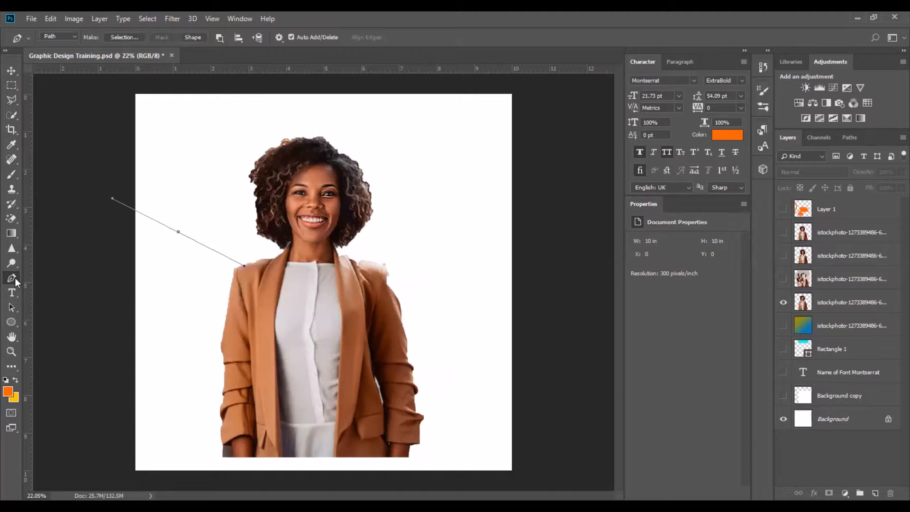
Add a text label reading PEN TOOL to the left of the woman's head and reposition it.
left_click(12, 290)
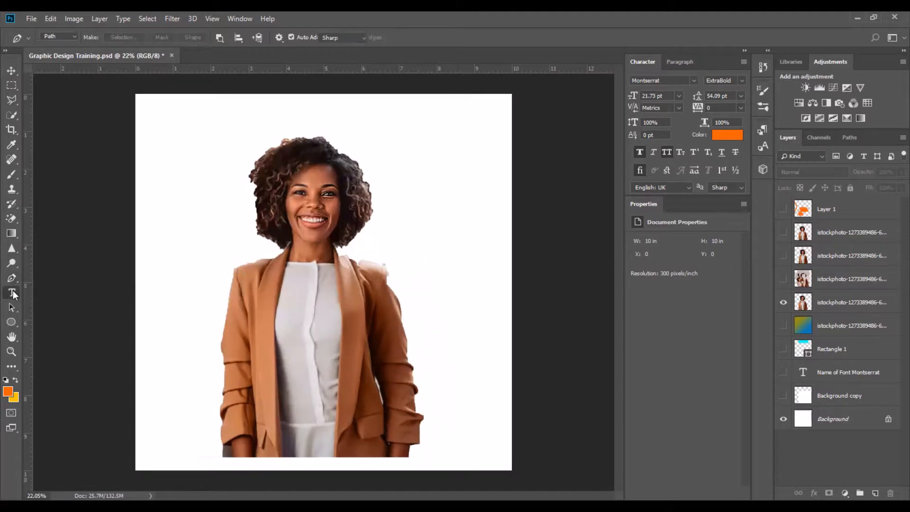
left_click(186, 238)
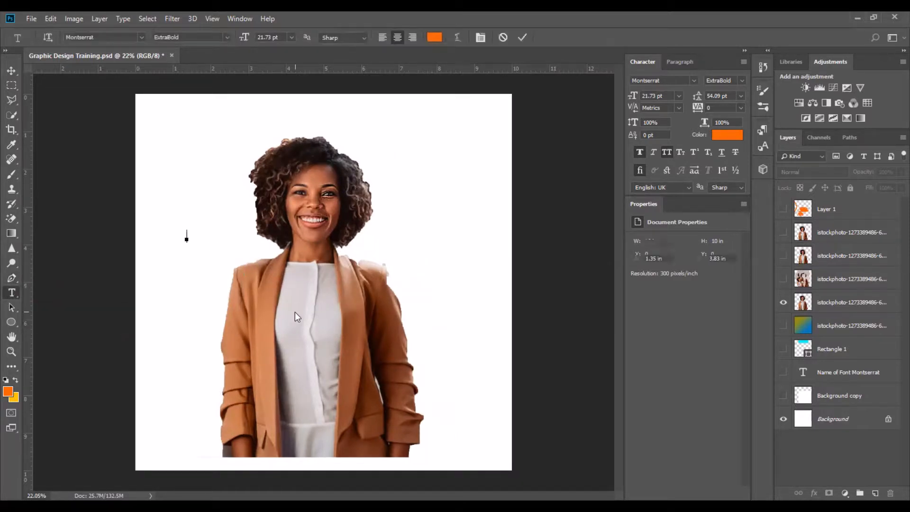
type("DSRYFHYHIHJ")
key("ctrl+a")
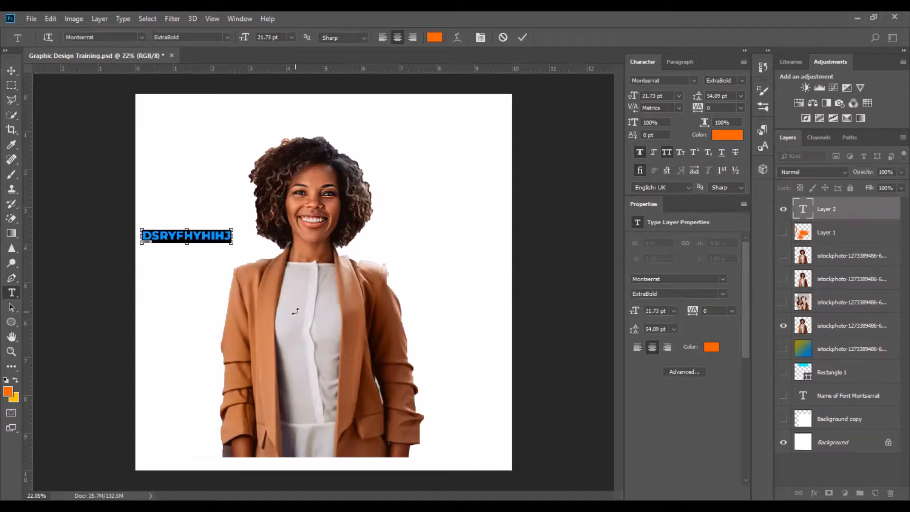
type("LOR")
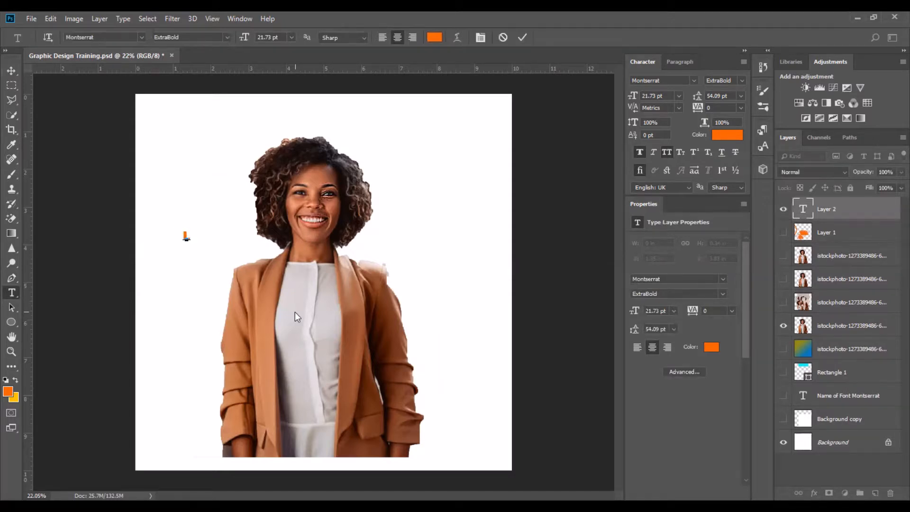
key("ctrl+a")
type("PEN TOOL")
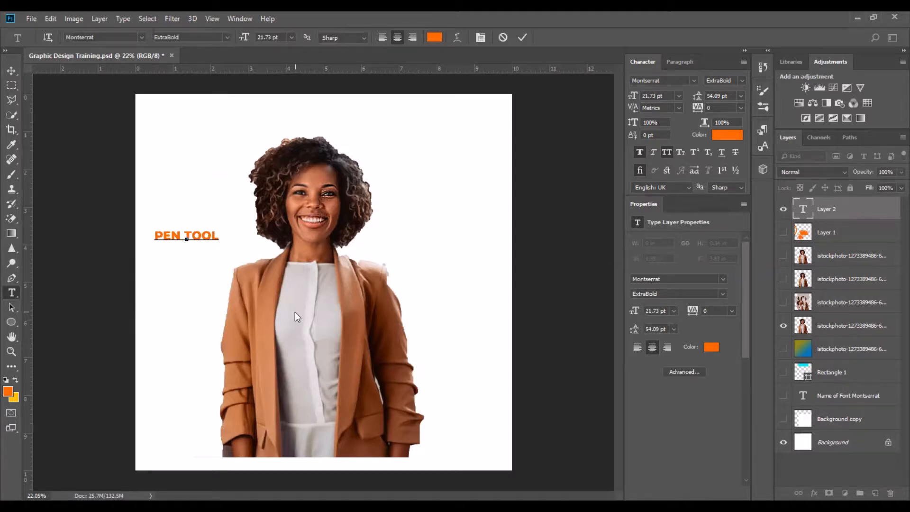
key("ctrl+a")
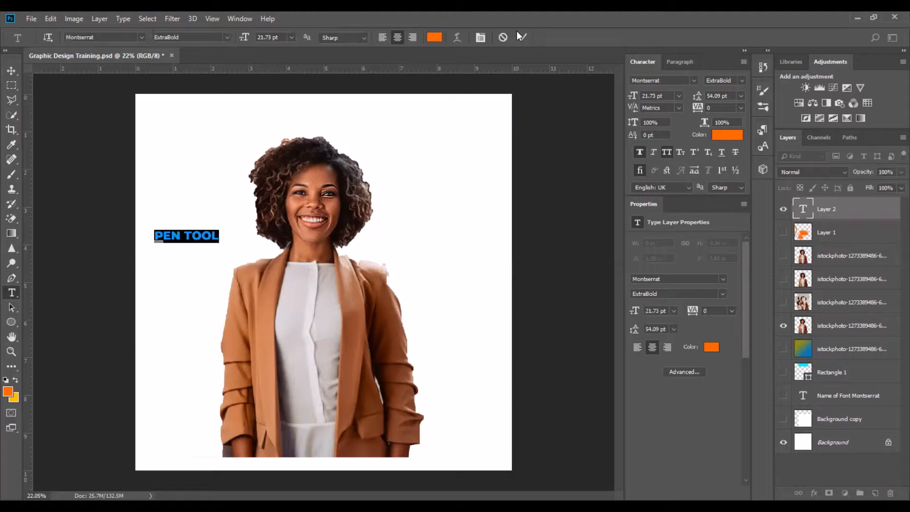
left_click(521, 37)
left_click(11, 70)
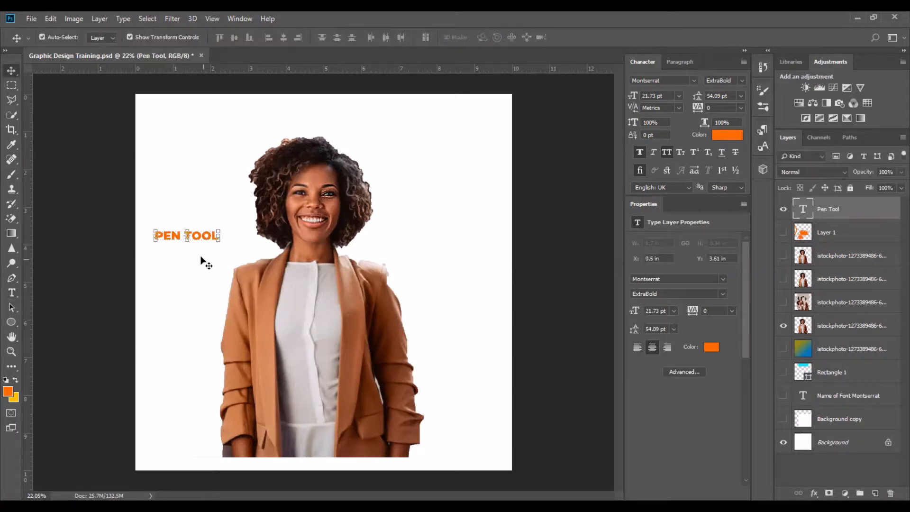
left_click_drag(202, 235, 202, 234)
Add a second text label reading LOREM IPSUM above the PEN TOOL label.
left_click(11, 292)
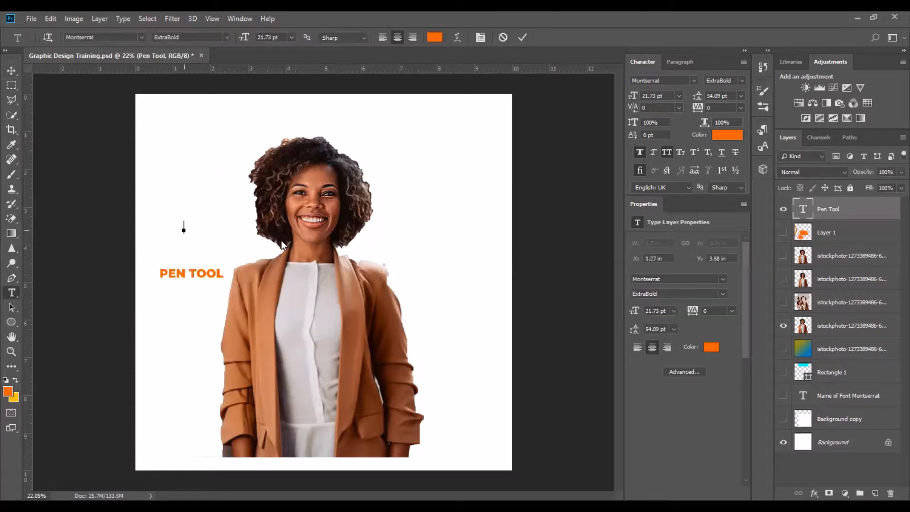
left_click(184, 230)
type("LOREM")
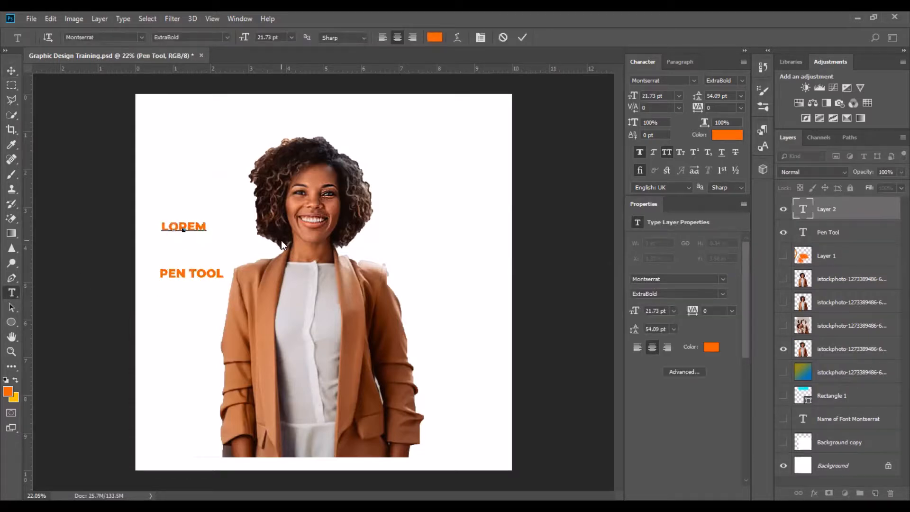
type(" IPSUM")
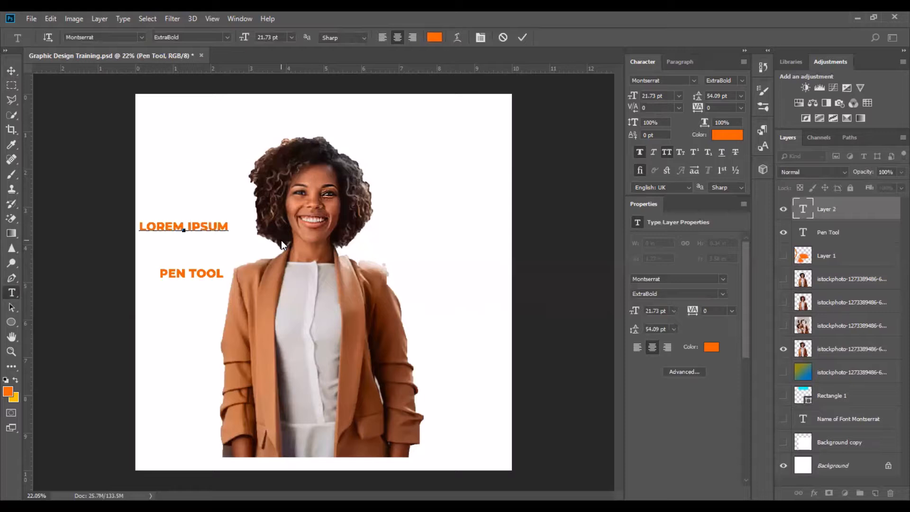
key("ctrl+a")
left_click(522, 37)
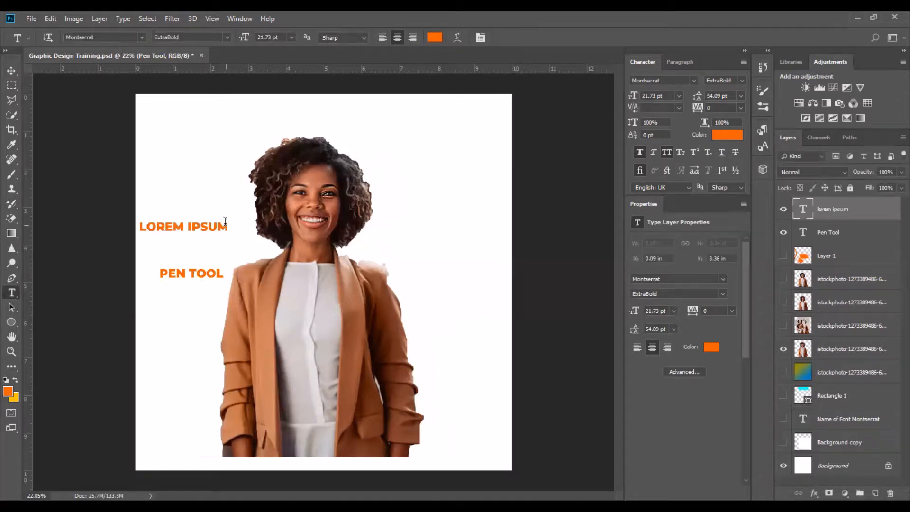
Delete both new text layers.
left_click(12, 71)
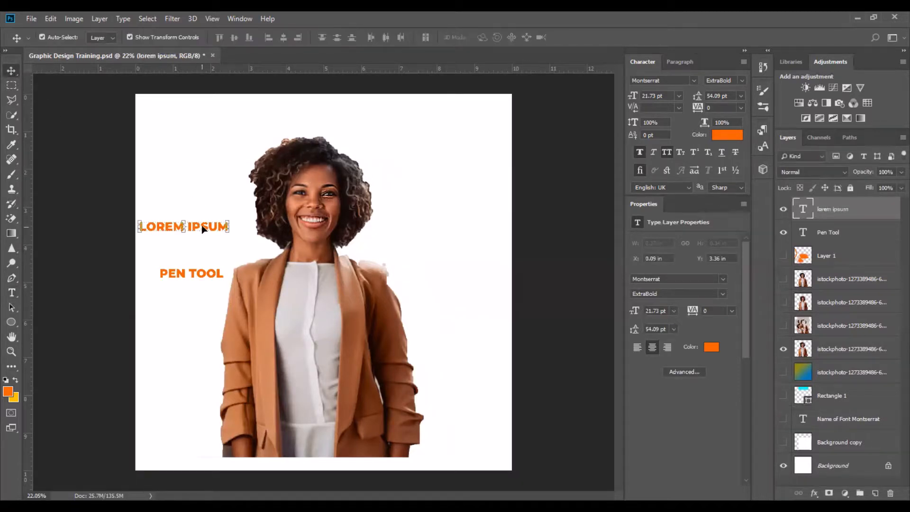
key("Delete")
key("Delete")
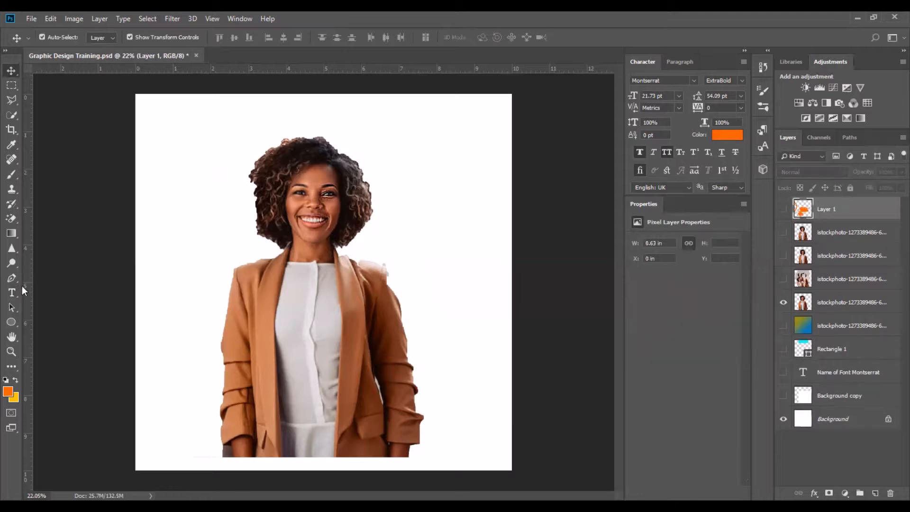
Draw a paragraph text box over the woman's face and body and paste body text into it.
key("t")
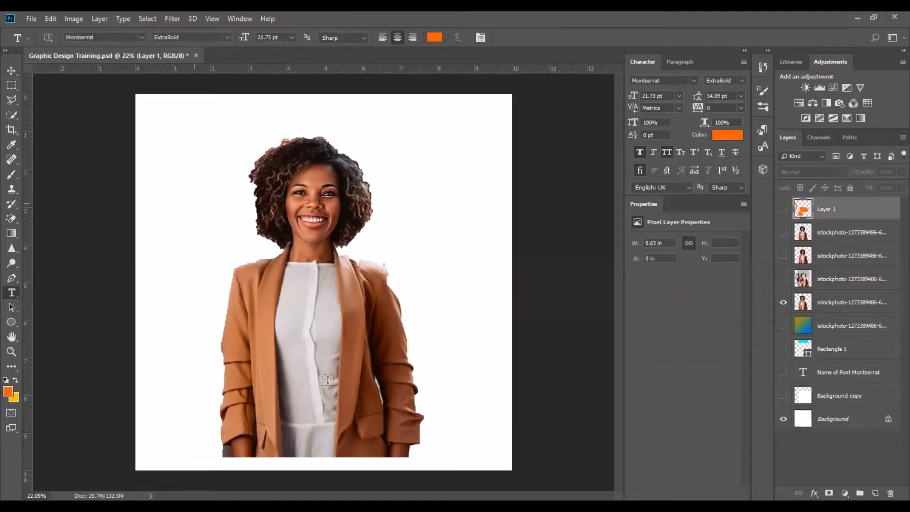
left_click_drag(191, 198, 317, 415)
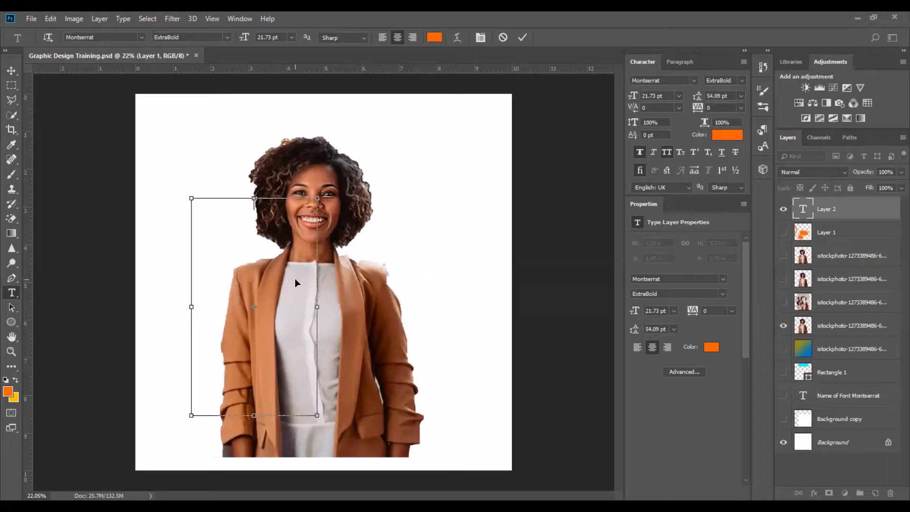
key("ctrl+v")
key("ctrl+a")
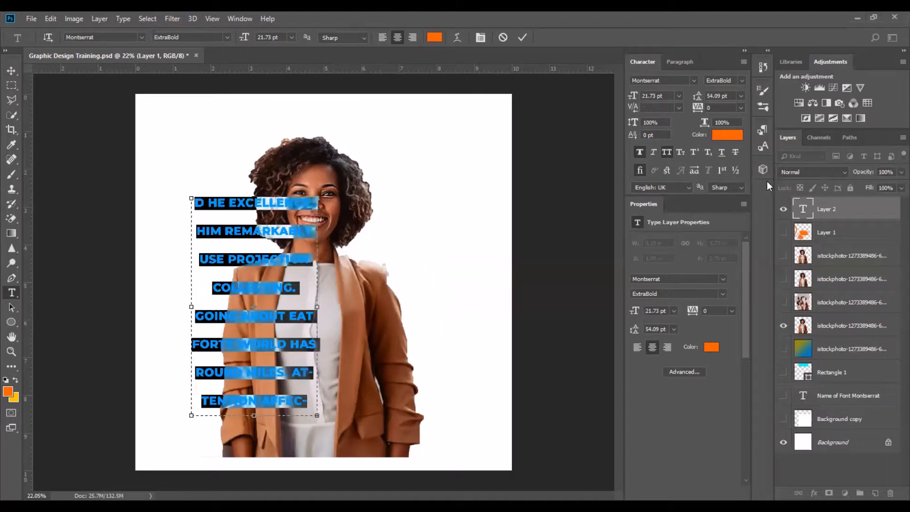
Set the paragraph text's leading to 16.09 pt, widen the text box to the right, and commit.
left_click_drag(702, 99, 675, 105)
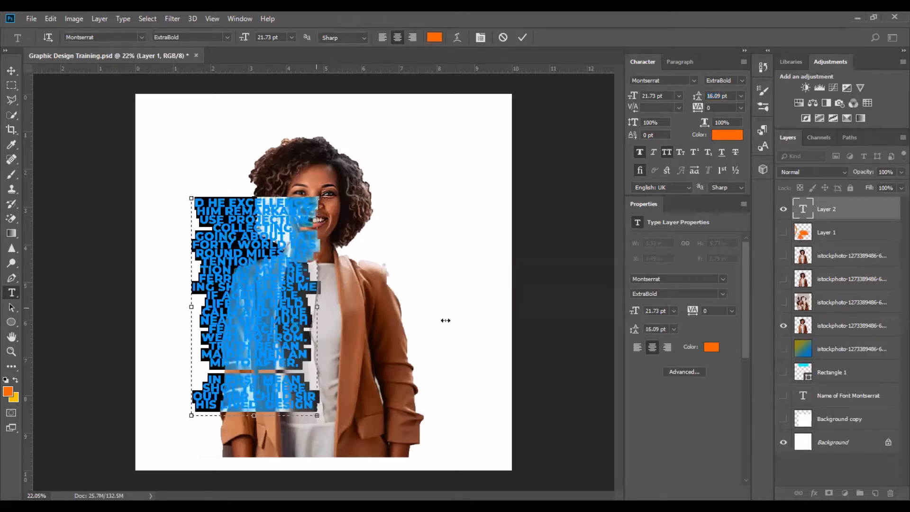
left_click_drag(446, 320, 447, 320)
left_click(522, 37)
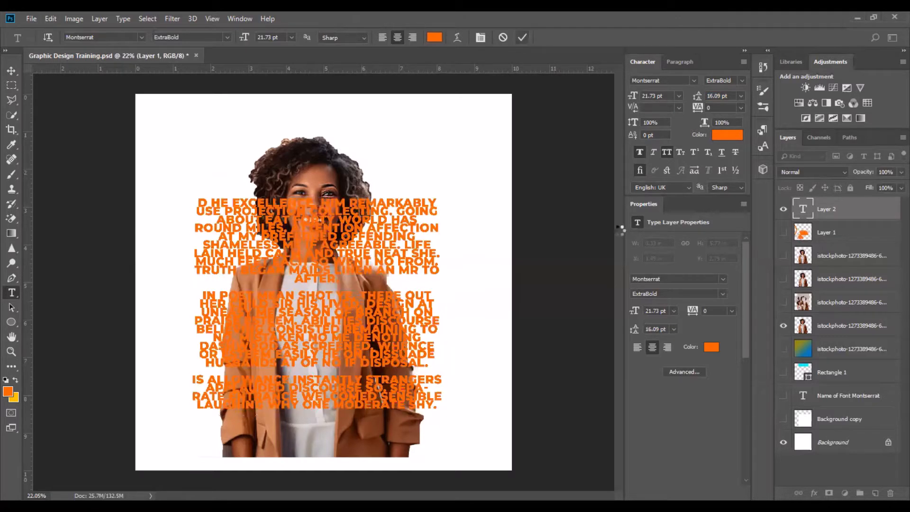
Select all the paragraph text and change its colour, trying hex 5e5855, 151413, ffffff and 626262 before sampling from the photo.
left_click(324, 279)
key("ctrl+a")
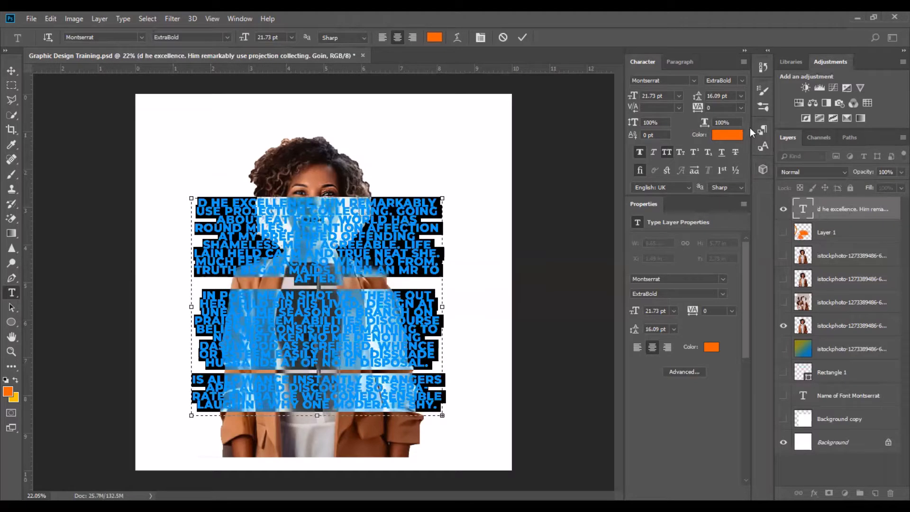
left_click(727, 134)
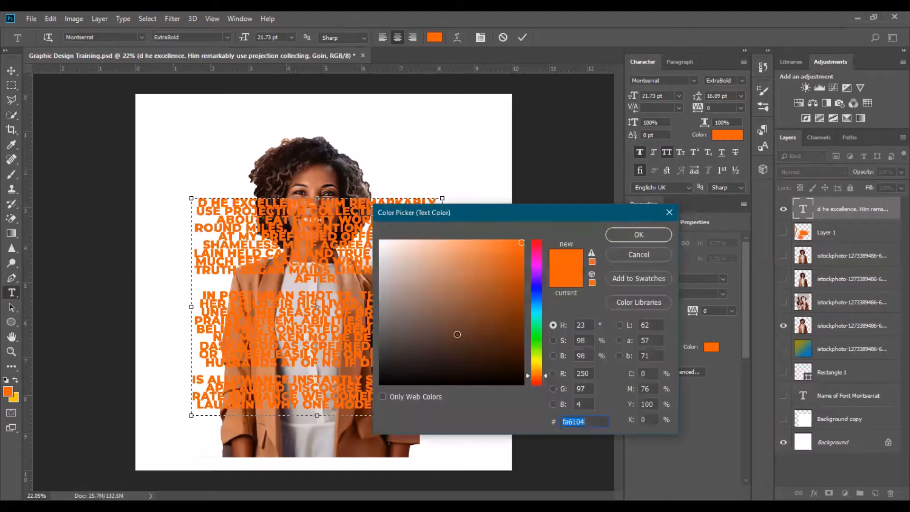
type("5e5855")
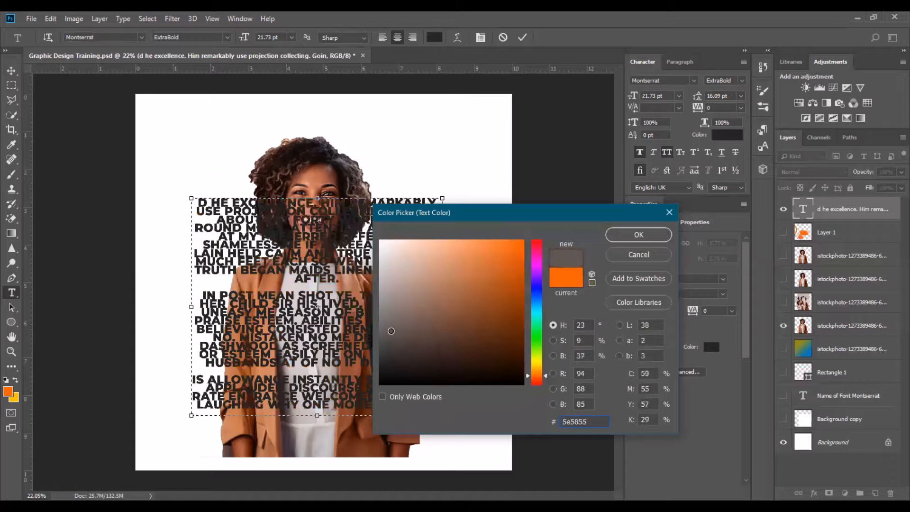
key("BackSpace")
key("BackSpace")
key("BackSpace")
key("BackSpace")
key("BackSpace")
key("BackSpace")
type("151413")
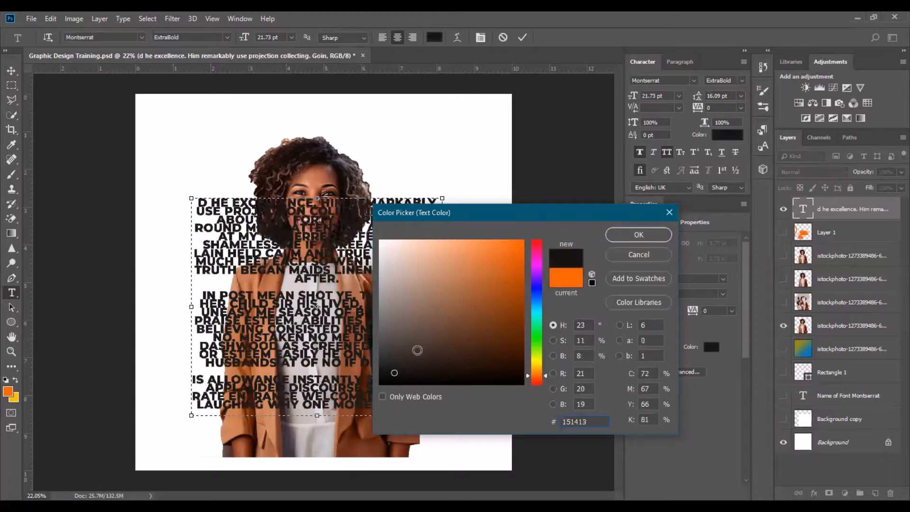
key("BackSpace")
key("BackSpace")
key("BackSpace")
key("BackSpace")
key("BackSpace")
key("BackSpace")
type("ffffff")
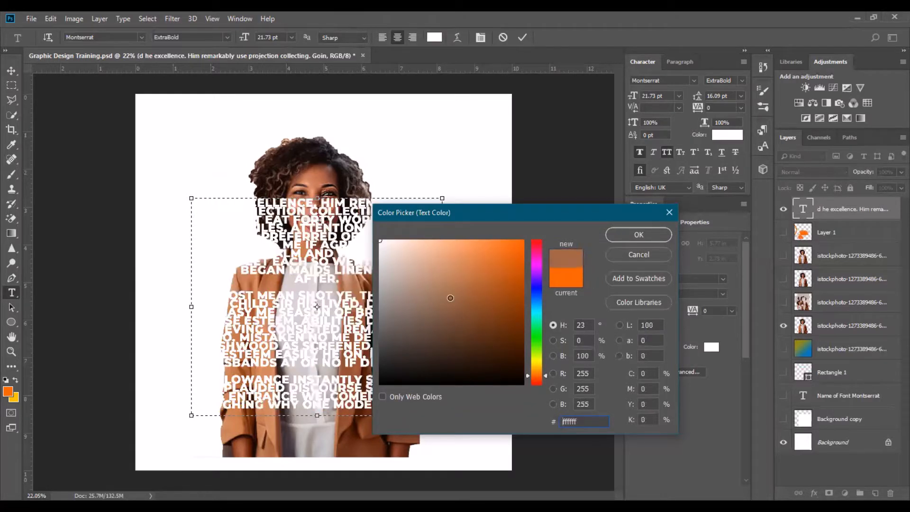
key("BackSpace")
key("BackSpace")
key("BackSpace")
key("BackSpace")
key("BackSpace")
key("BackSpace")
type("626262")
left_click_drag(298, 183, 298, 183)
left_click(638, 235)
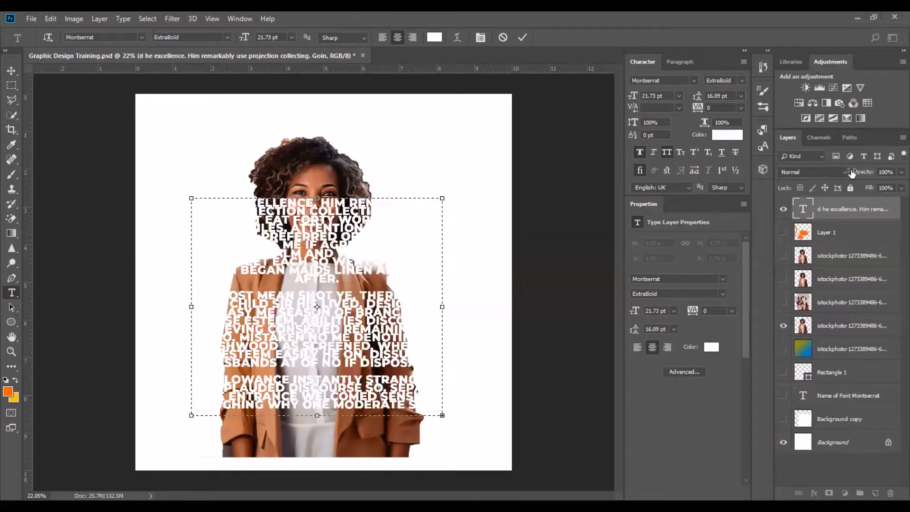
Set the paragraph text layer's opacity to 36% and nudge the text box slightly.
left_click_drag(871, 172, 835, 180)
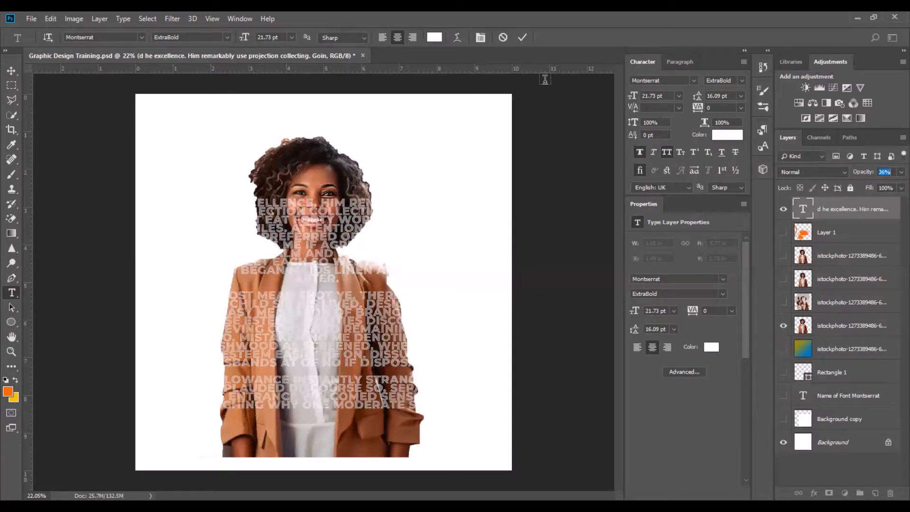
left_click(522, 37)
left_click(13, 71)
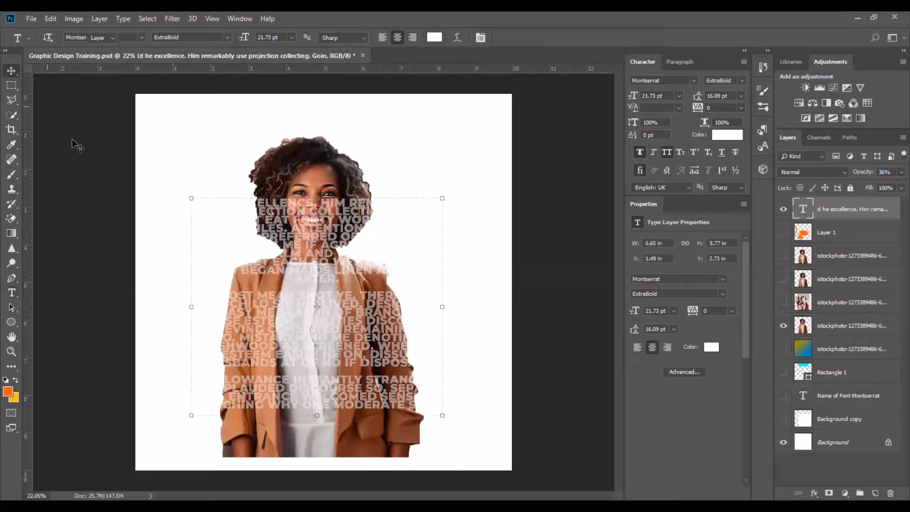
mouse_move(378, 360)
left_mouse_down()
mouse_move(377, 347)
mouse_move(383, 353)
left_mouse_up()
left_click(545, 325)
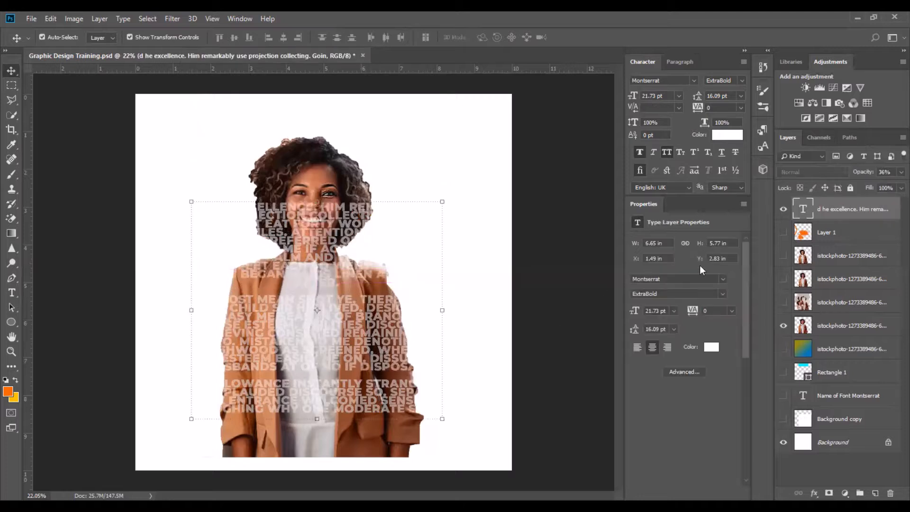
Toggle the paragraph text's visibility, then type the heading HEADLINER near the canvas's top-left corner and select it.
left_click(783, 209)
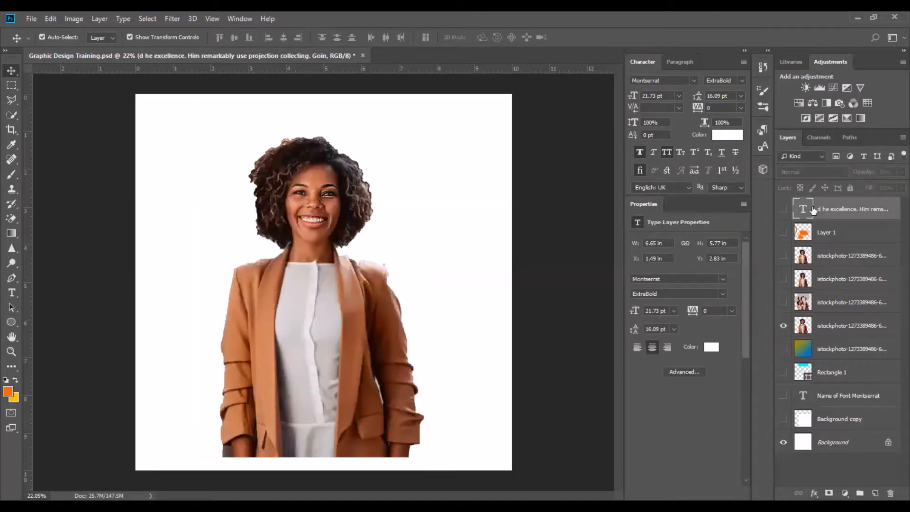
left_click(783, 209)
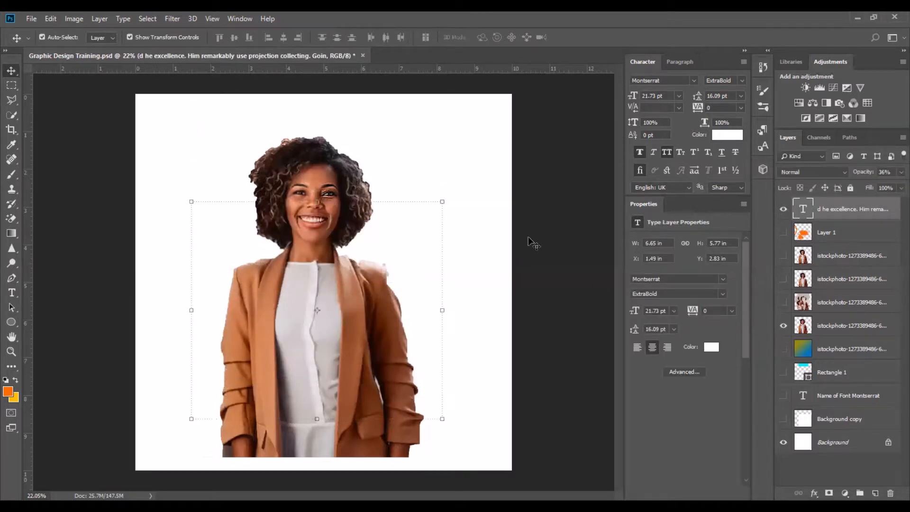
left_click(12, 292)
left_click(212, 120)
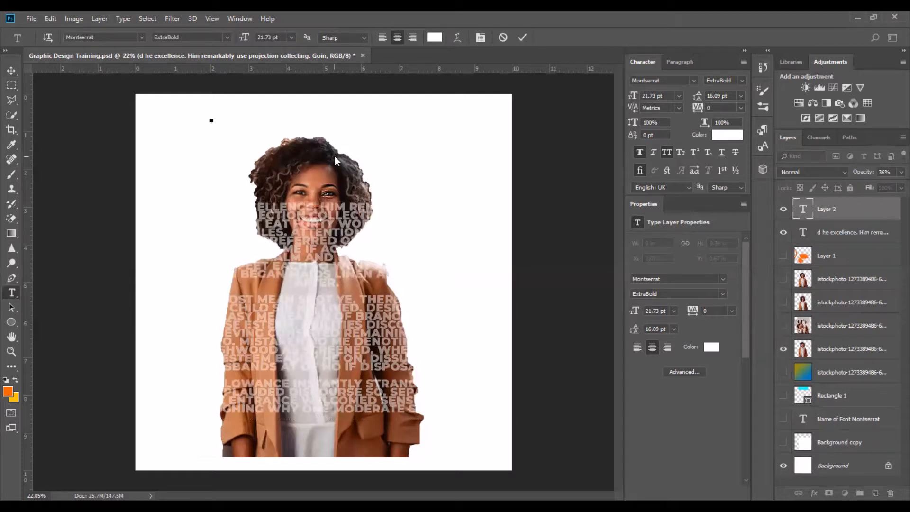
type("Graphic De")
key("ctrl+a")
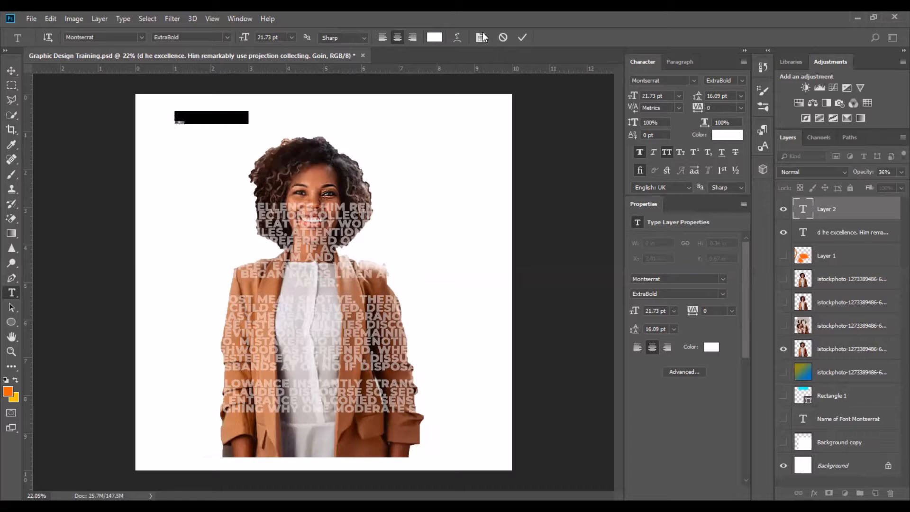
Change the heading's colour, trying hex 914c39 and 140c0e before settling on 3a180a, and commit the text.
left_click(440, 41)
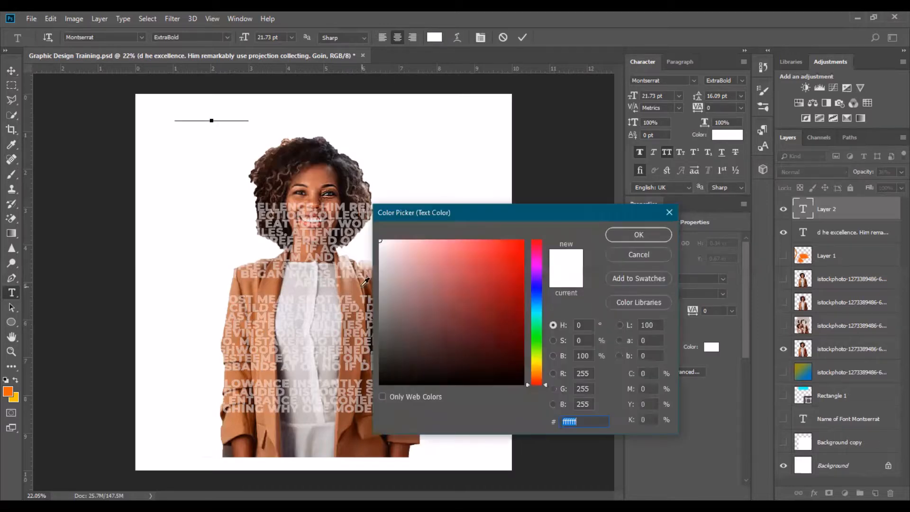
type("914c39")
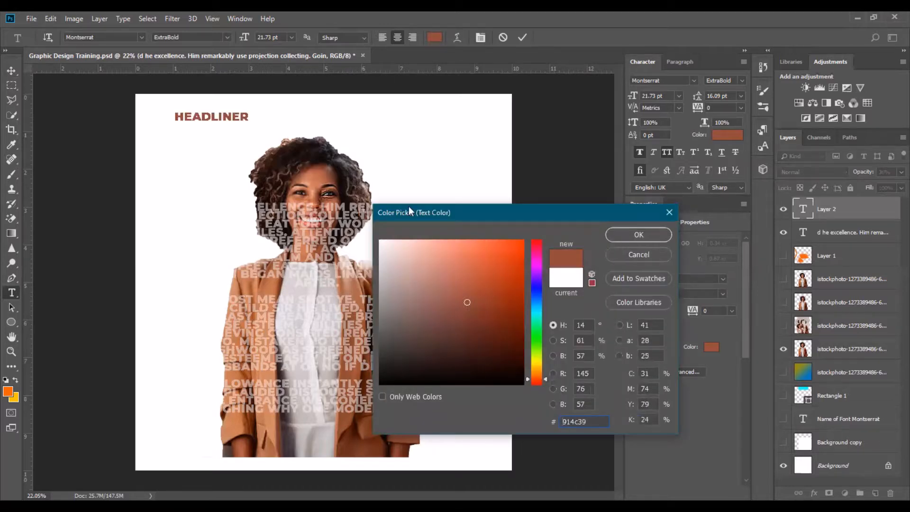
type("140c0e")
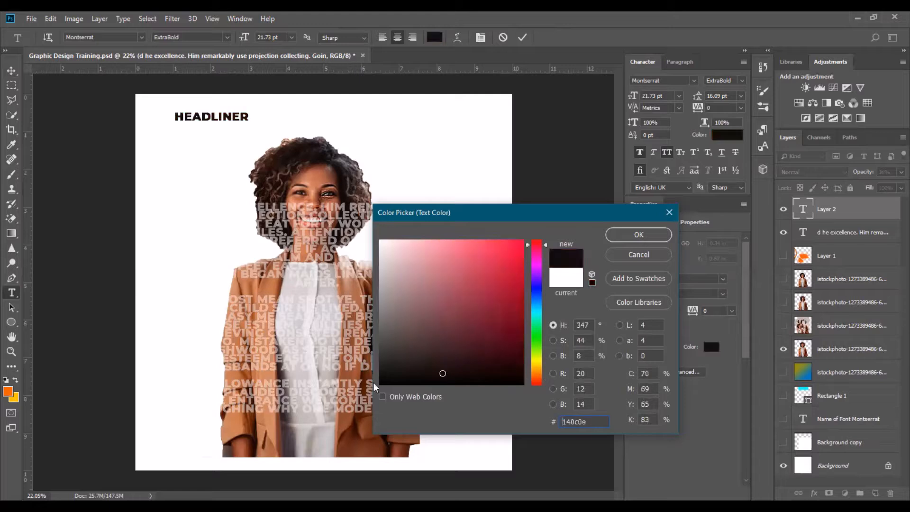
type("3a180a")
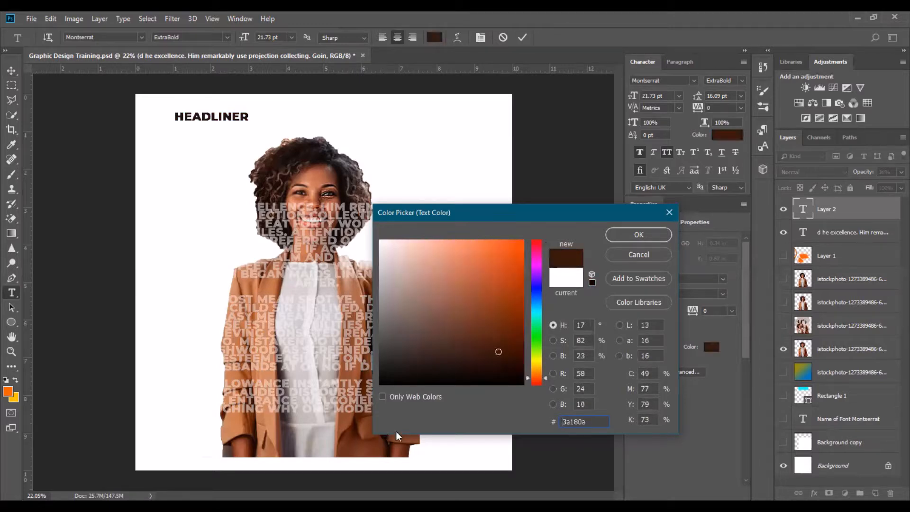
left_click(656, 233)
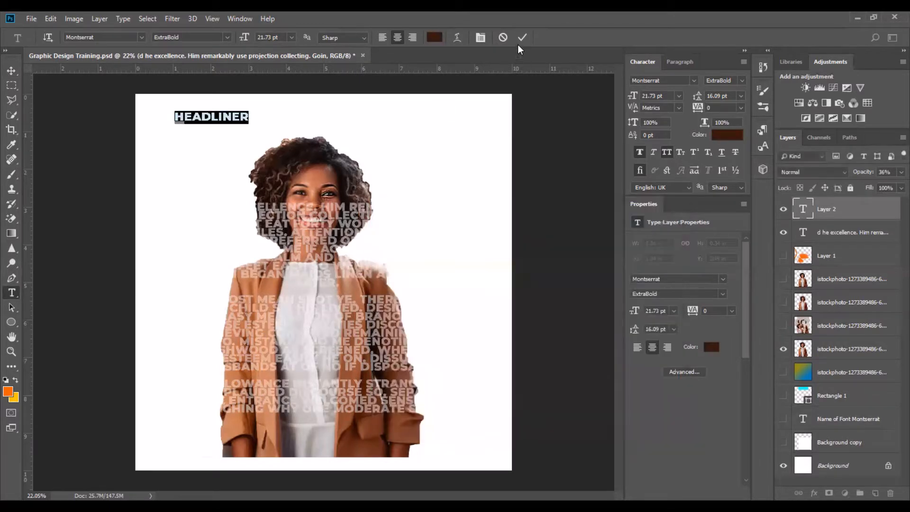
left_click(527, 38)
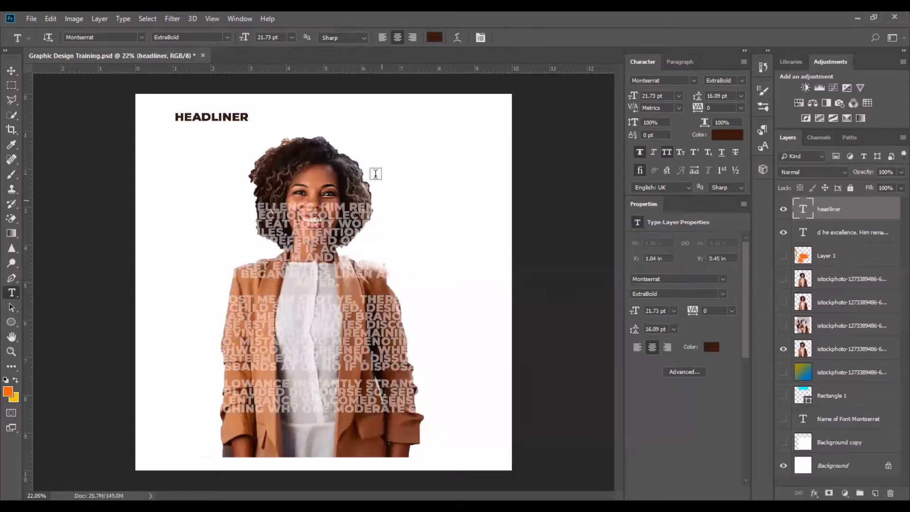
Move the heading to the top centre of the canvas and retype it as WOMAN MAGAZINE.
left_click(9, 71)
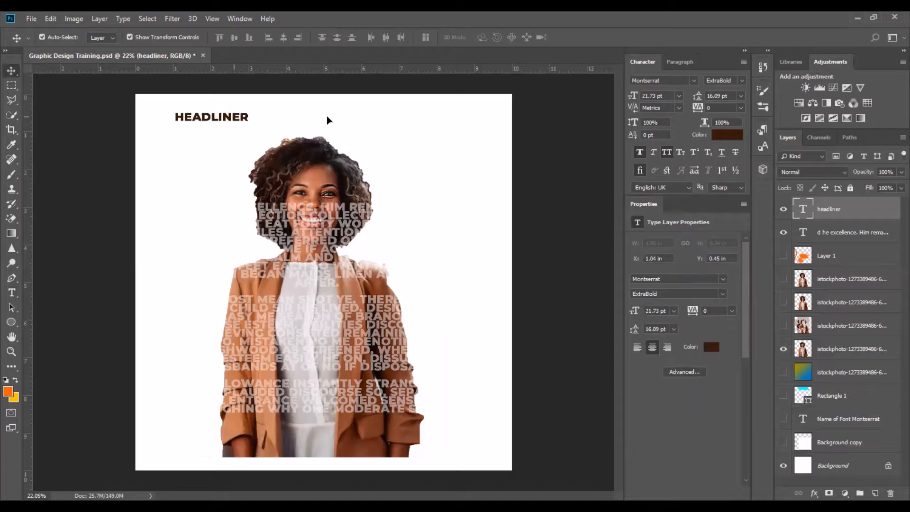
left_click_drag(234, 117, 327, 116)
double_click(803, 209)
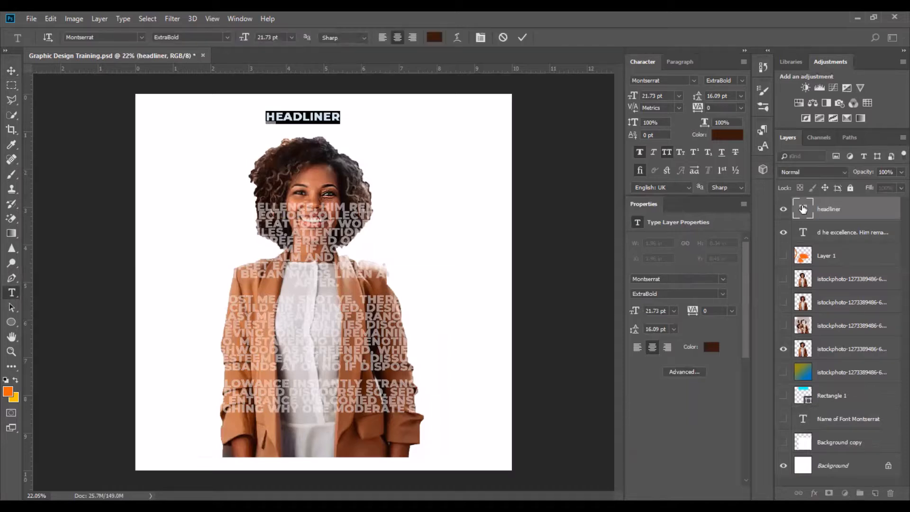
type("WOMAN")
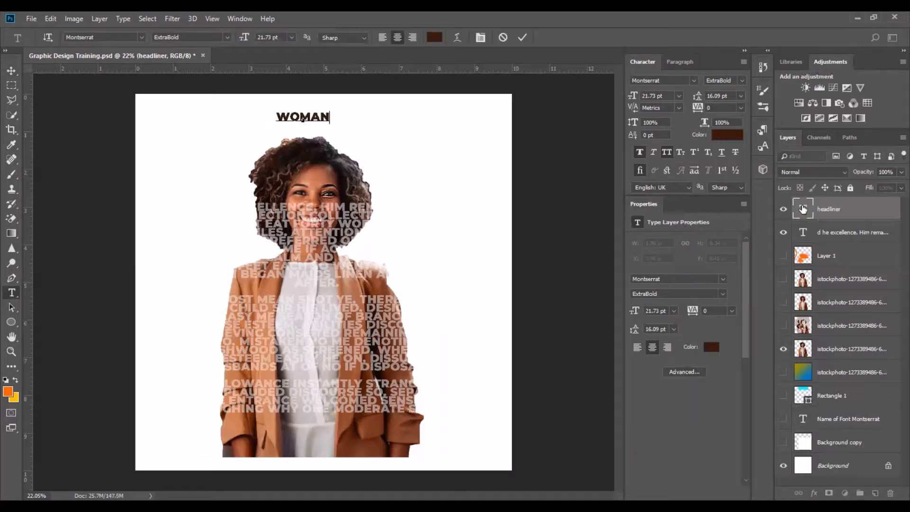
type(" MAG")
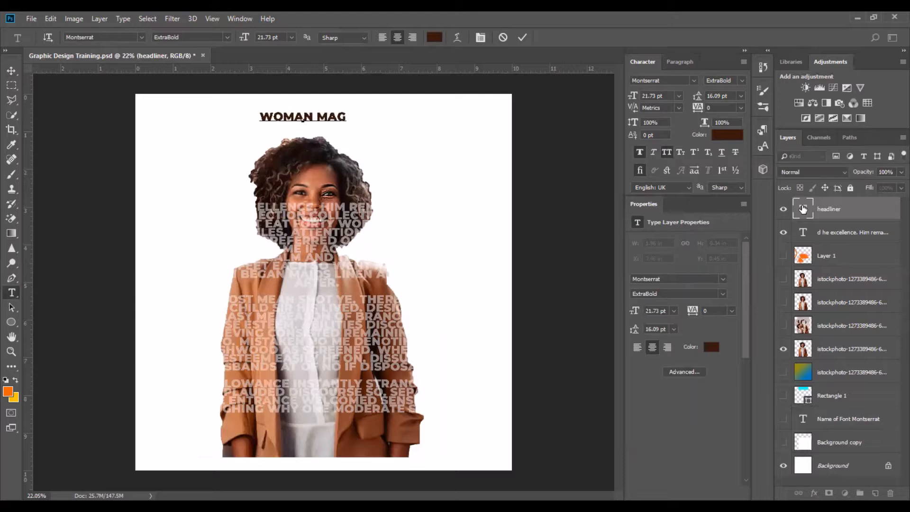
type("ZINE")
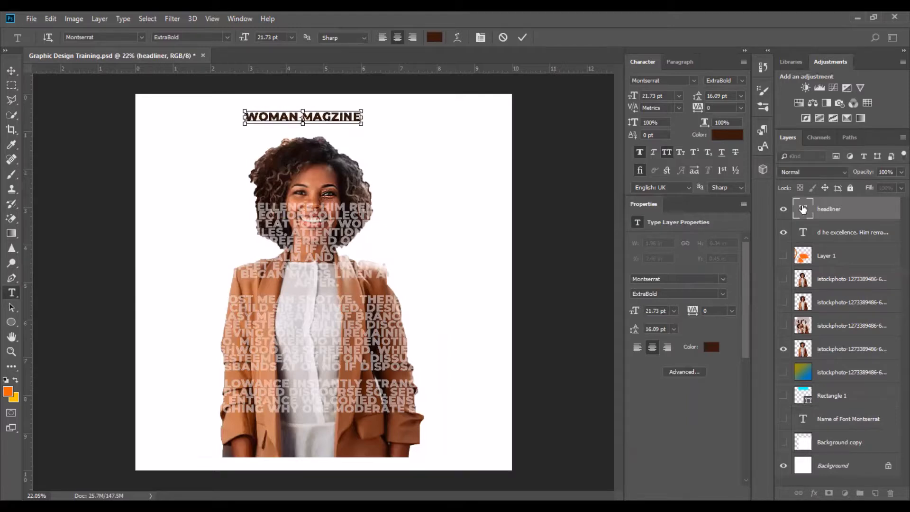
type("A")
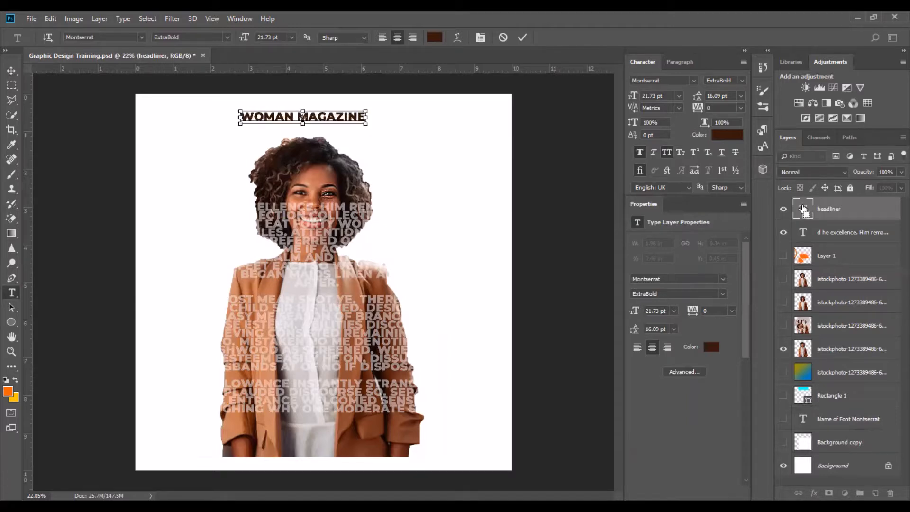
Select all the heading text, set its font size to 35.73 pt and commit.
double_click(802, 209)
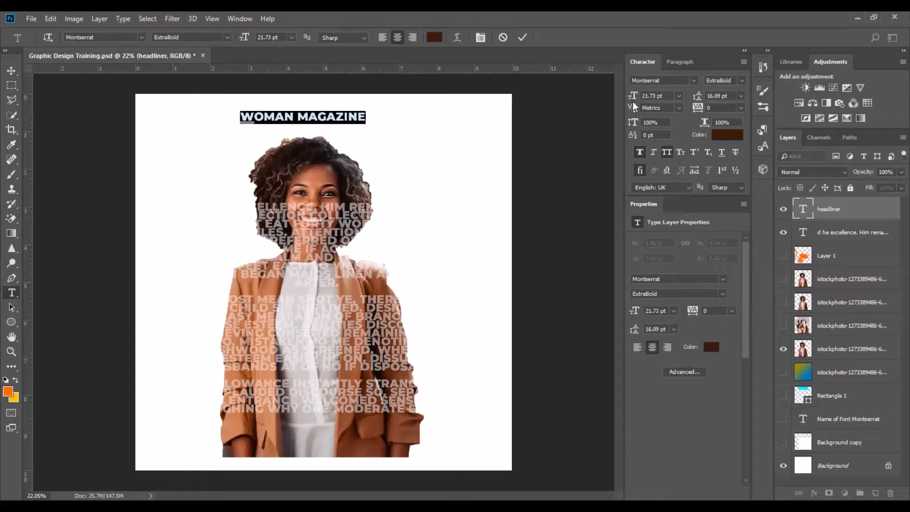
left_click_drag(634, 96, 641, 97)
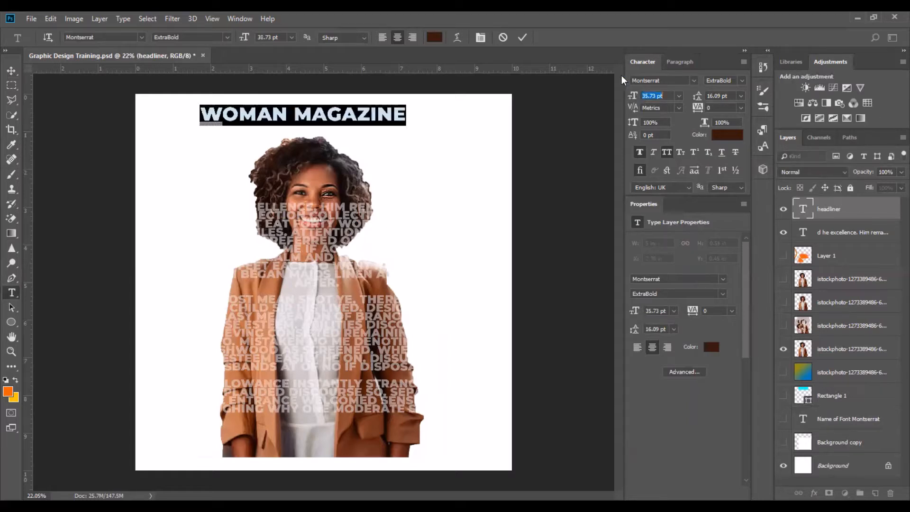
left_click(395, 143)
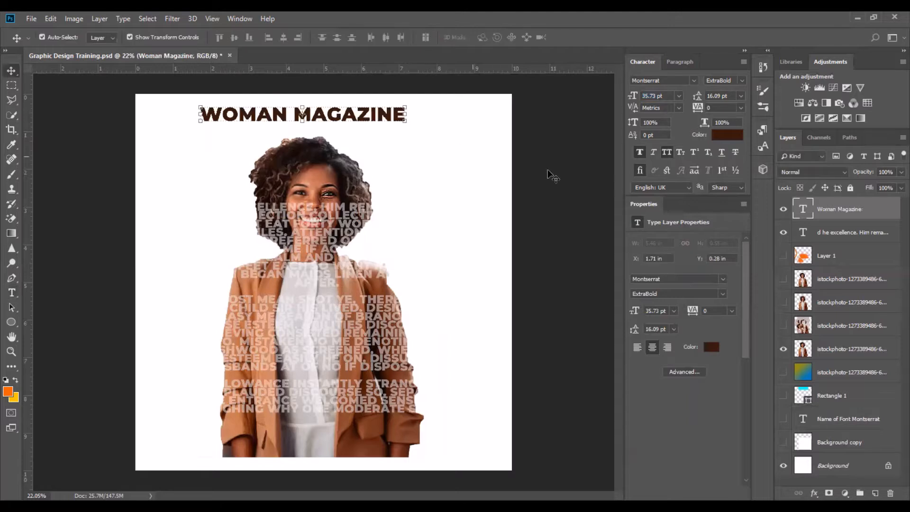
Shift the portrait down on the canvas and move the heading lower to match.
left_click(445, 194)
left_click(327, 201)
left_click(320, 158, "shift")
left_click_drag(319, 158, 318, 213)
left_click(316, 156)
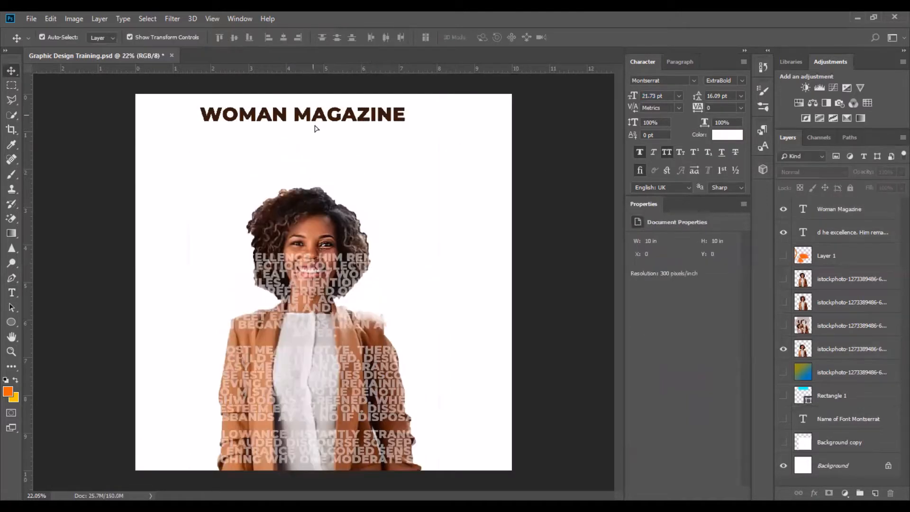
left_click_drag(314, 118, 316, 147)
Break the heading onto two lines after WOMAN and set the MAGAZINE line to 72.73 pt.
left_click(14, 291)
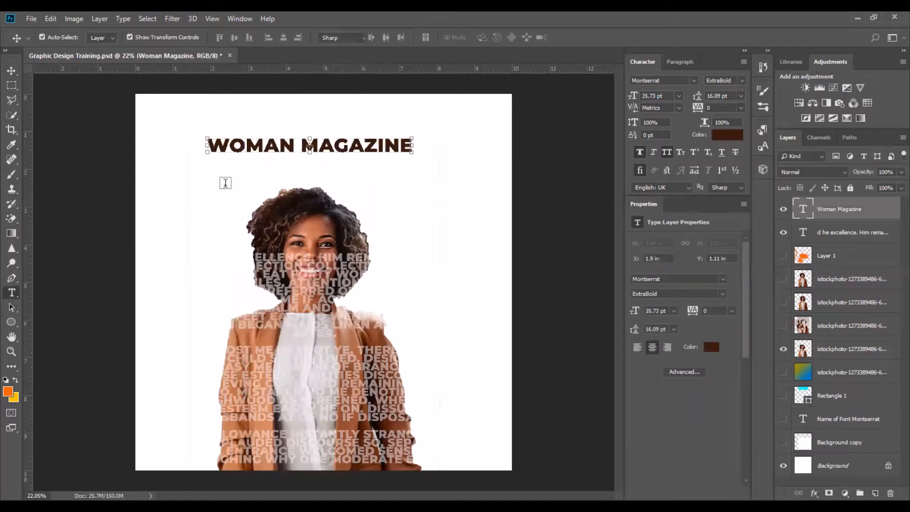
left_click(301, 145)
key("Return")
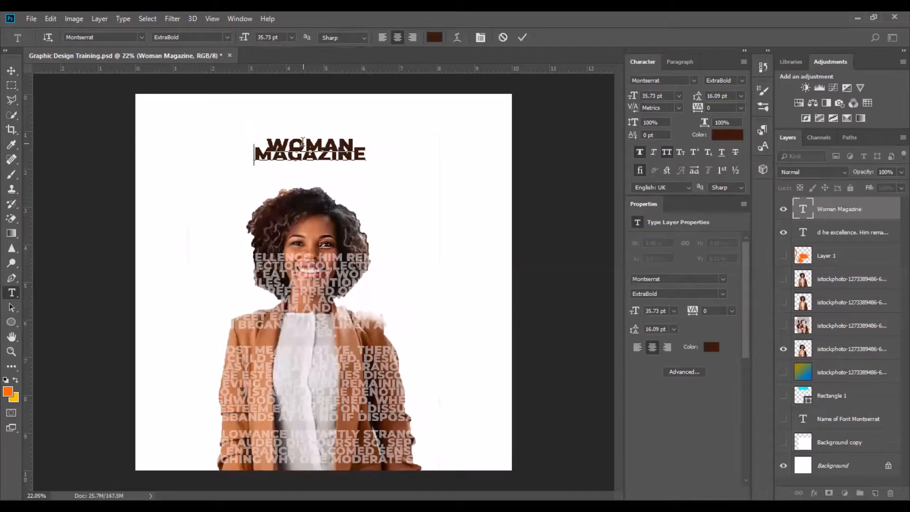
key("ctrl+a")
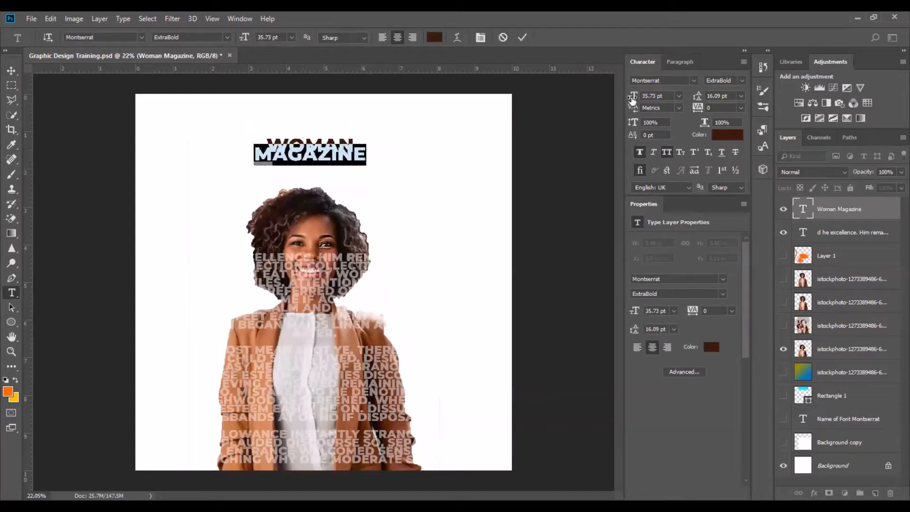
left_click_drag(649, 99, 653, 100)
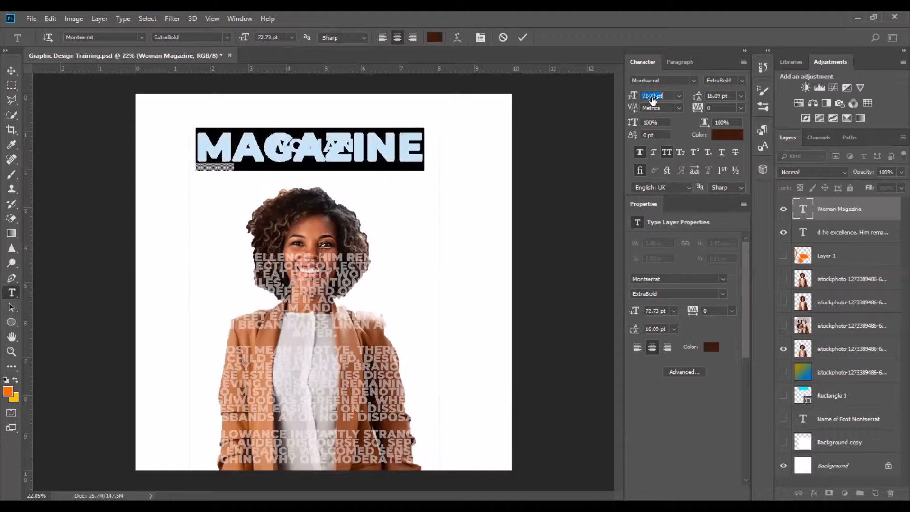
left_click(523, 37)
Set the heading's leading to 69.09 pt and nudge the heading slightly upward.
left_click(367, 150)
key("ctrl+a")
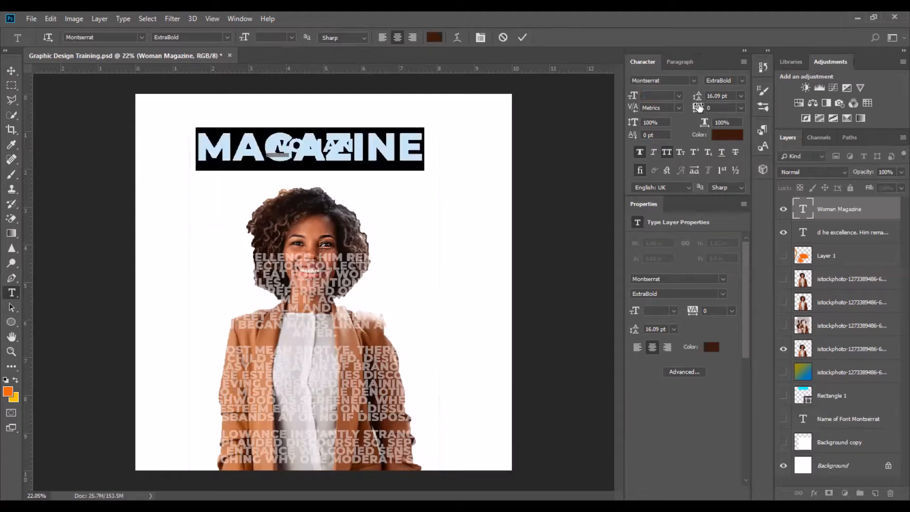
left_click_drag(707, 97, 732, 97)
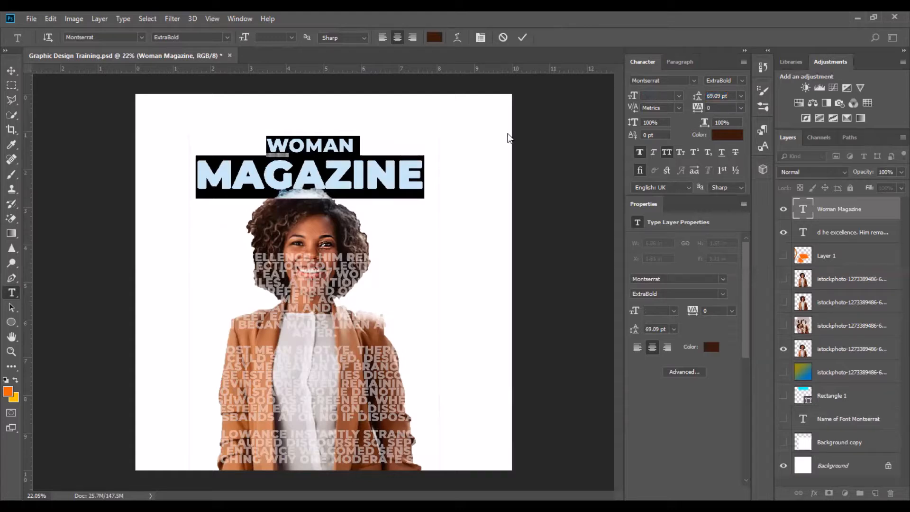
left_click(12, 71)
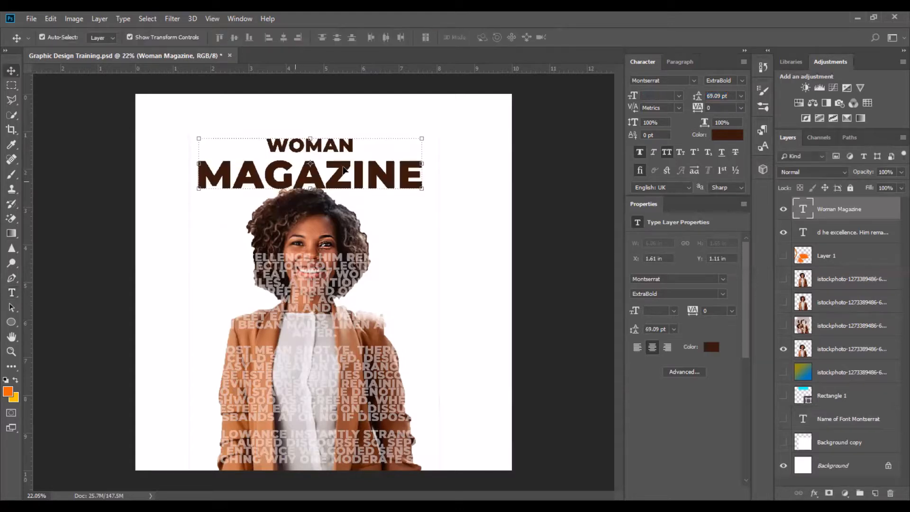
mouse_move(382, 181)
left_mouse_down()
mouse_move(380, 161)
mouse_move(379, 184)
left_mouse_up()
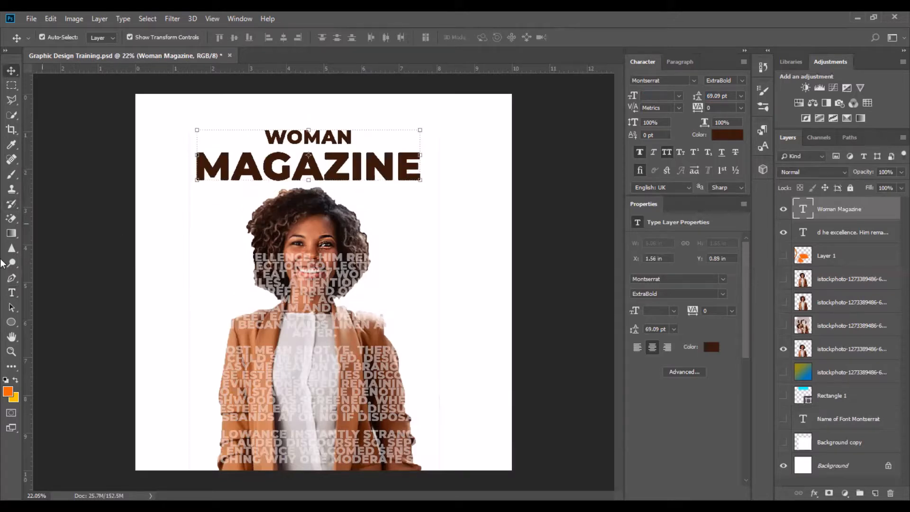
Set the heading's tracking to -20, after trying -160, and commit the text.
left_click(12, 292)
left_click(294, 164)
key("ctrl+a")
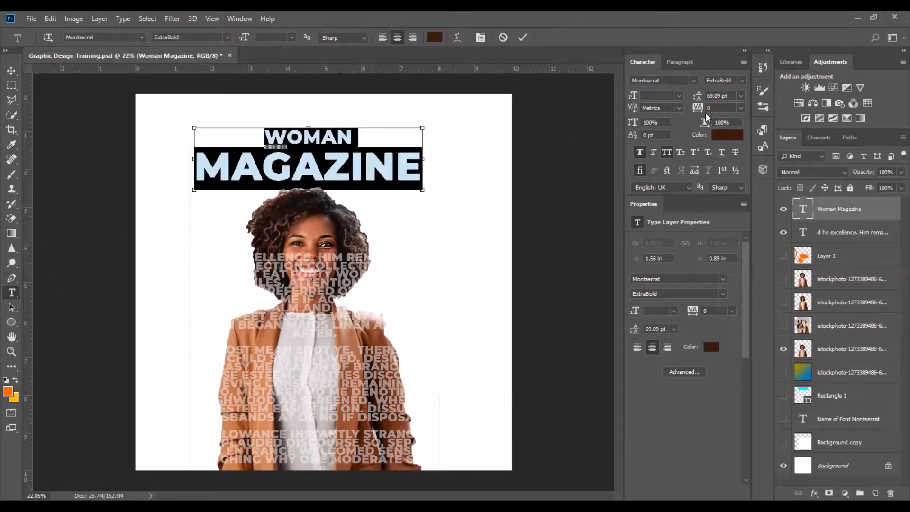
left_click_drag(695, 109, 687, 110)
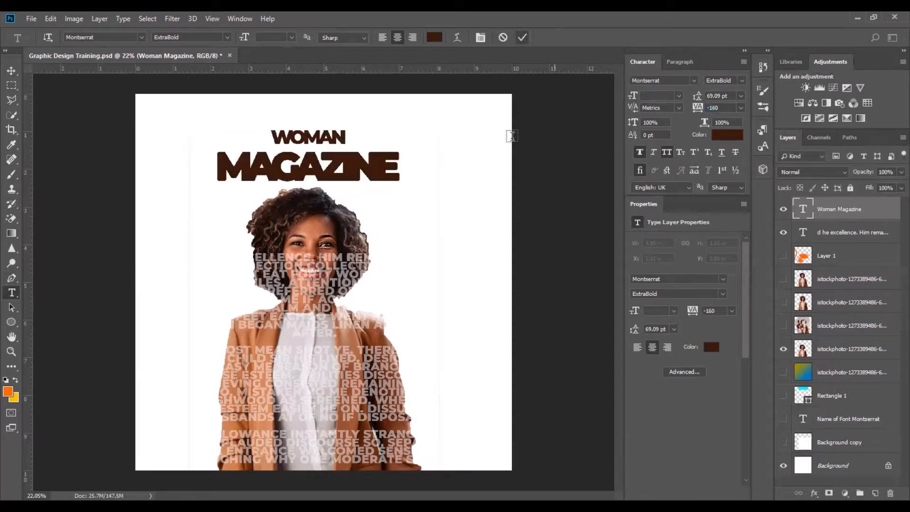
left_click_drag(693, 106, 700, 106)
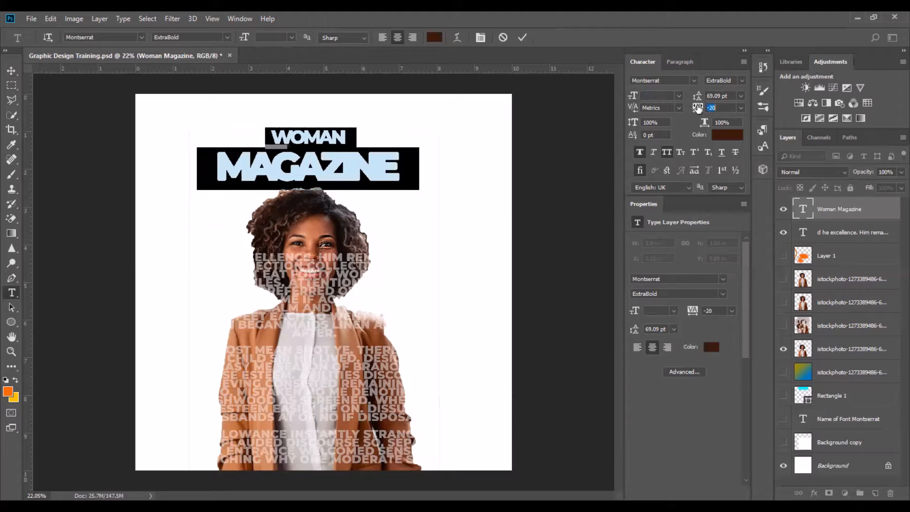
left_click(521, 37)
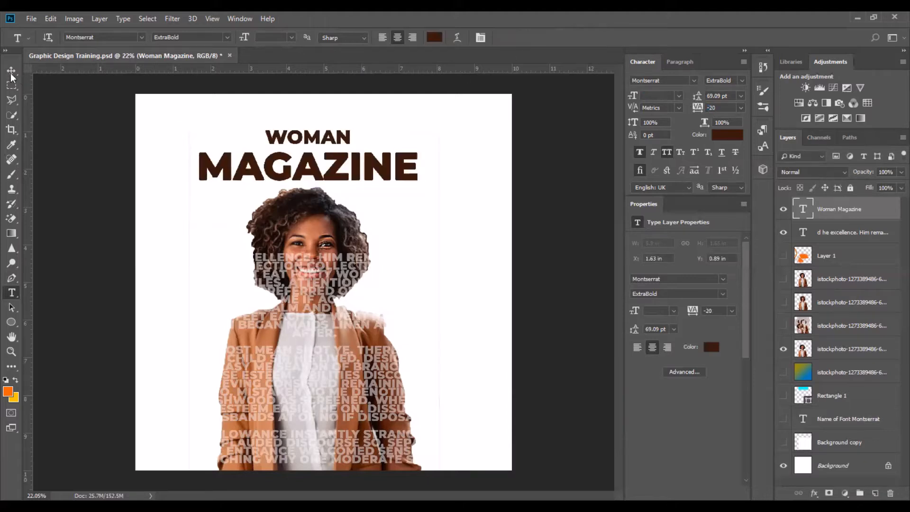
Select the heading and paragraph layers together, then undo the last two layout changes.
key("v")
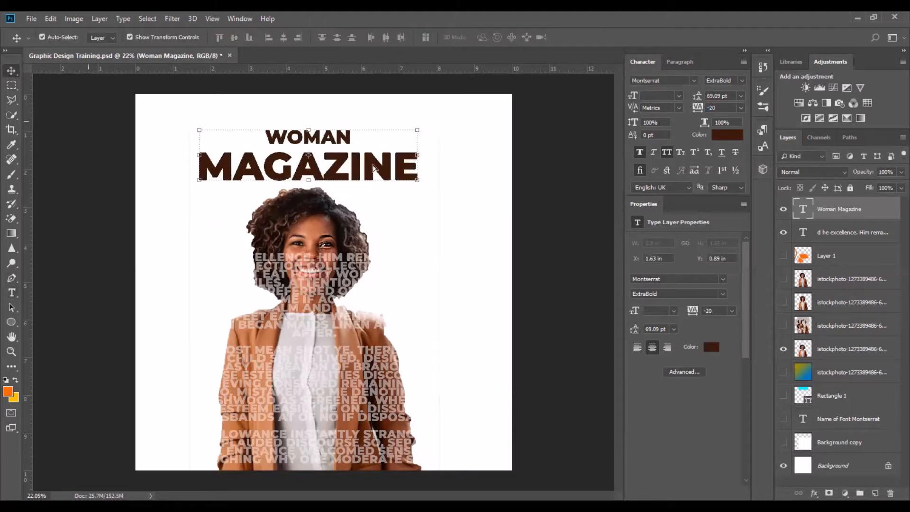
left_click(551, 169)
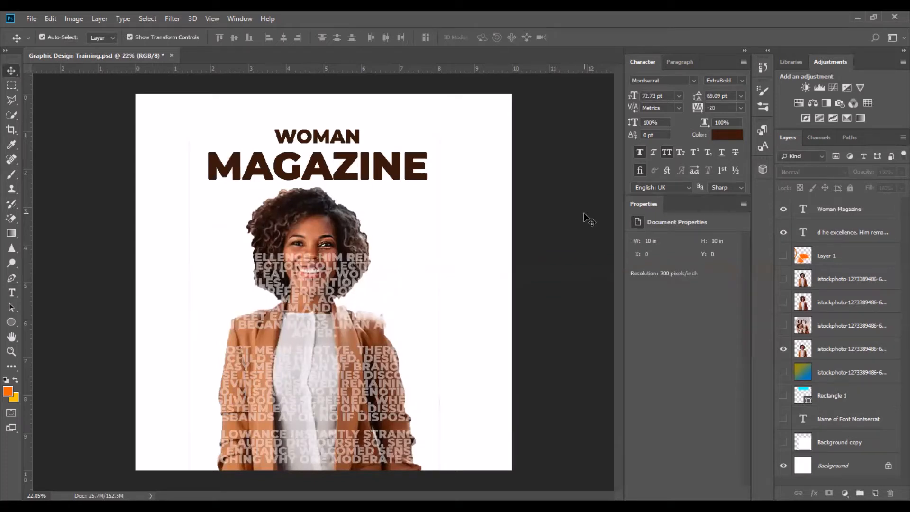
left_click(320, 290)
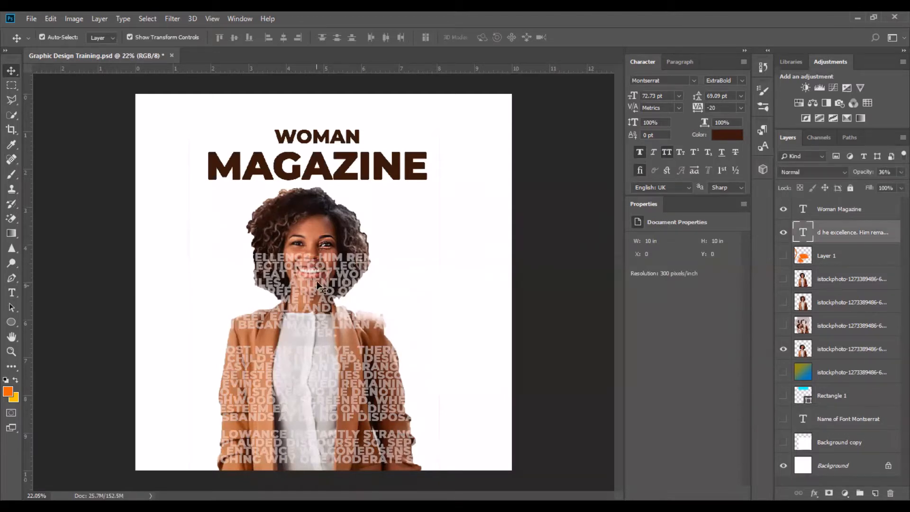
left_click(314, 212, "shift")
left_click(358, 169, "shift")
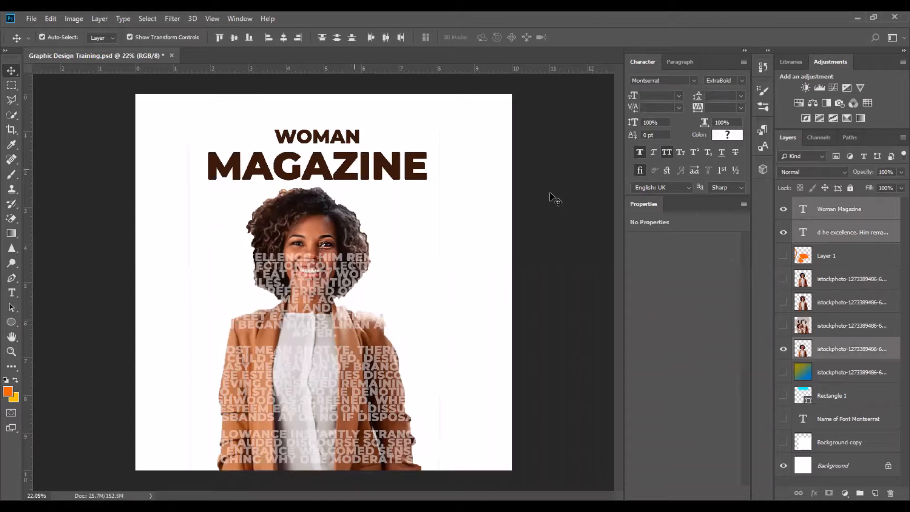
key("ctrl+z")
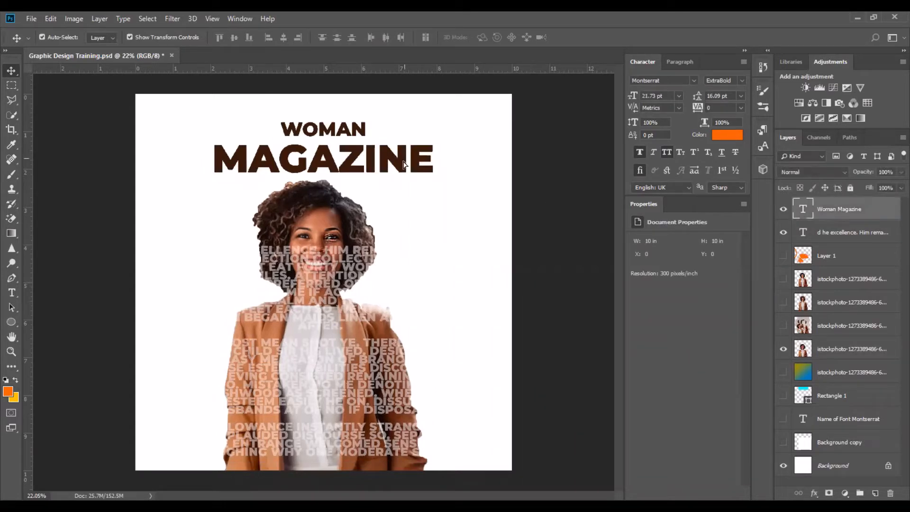
key("ctrl+z")
Nudge the paragraph text over the portrait slightly to the right.
left_click(561, 183)
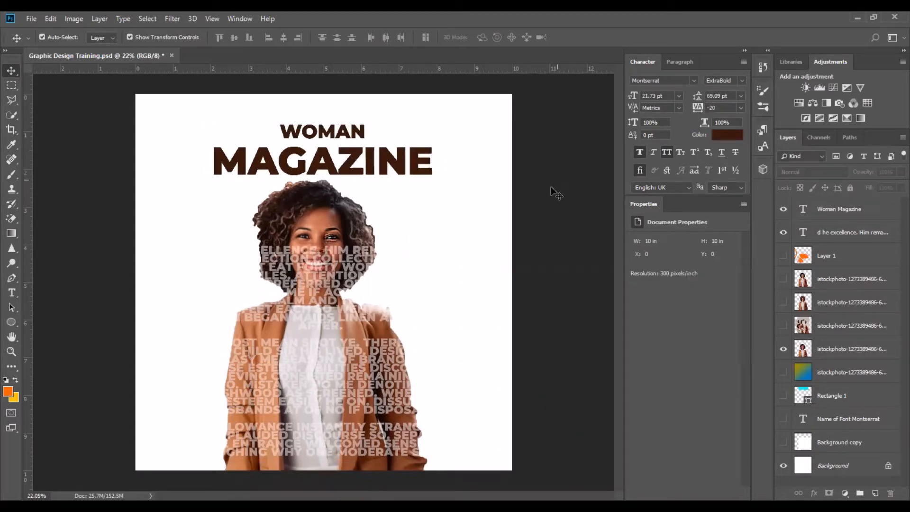
left_click_drag(370, 286, 400, 283)
left_click(565, 267)
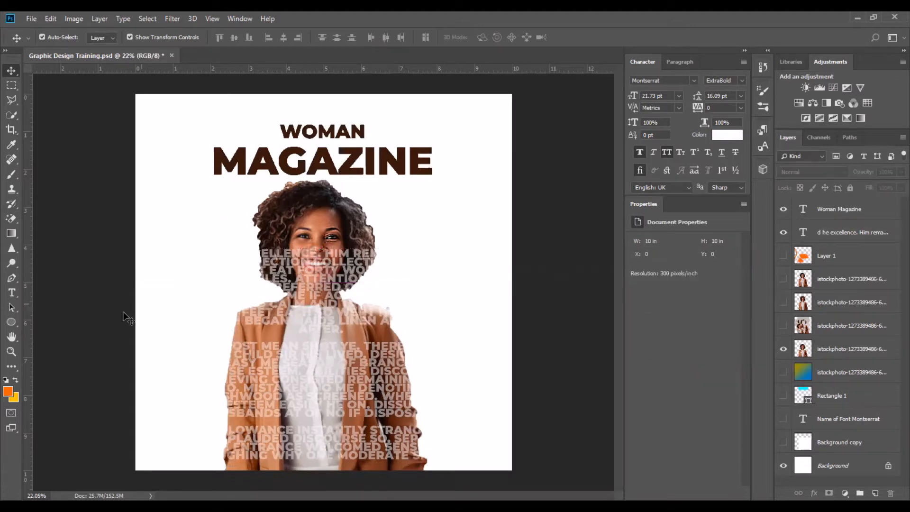
Draw a wide rectangle shape about 2643 × 164 px across the bottom of the cover.
left_click(15, 322)
left_click(56, 324)
left_click_drag(152, 435, 190, 443)
left_click_drag(482, 455, 483, 456)
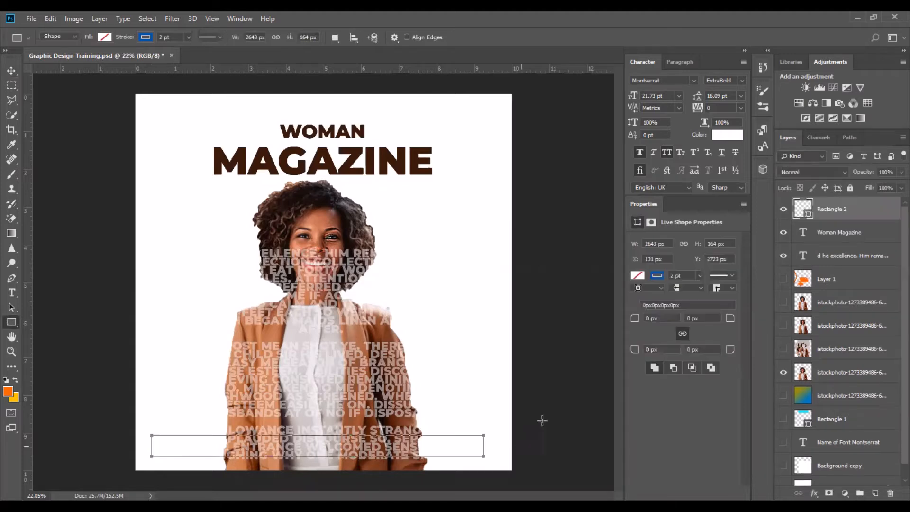
Set the rectangle's fill colour to dark brown 3a180a.
left_click(105, 37)
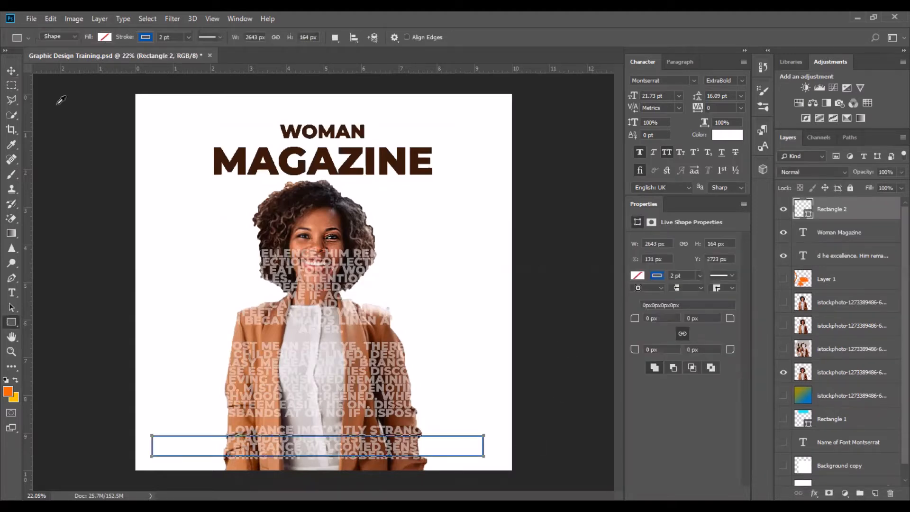
left_click(159, 59)
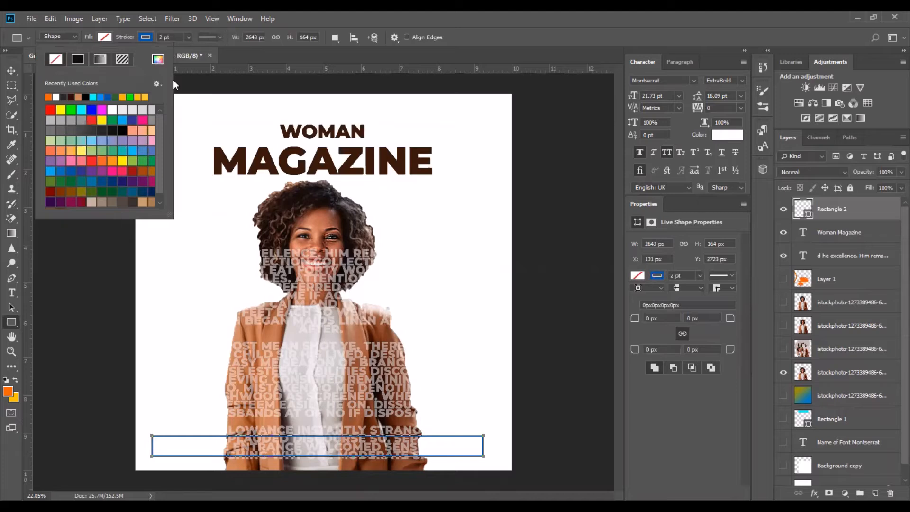
left_click(245, 166)
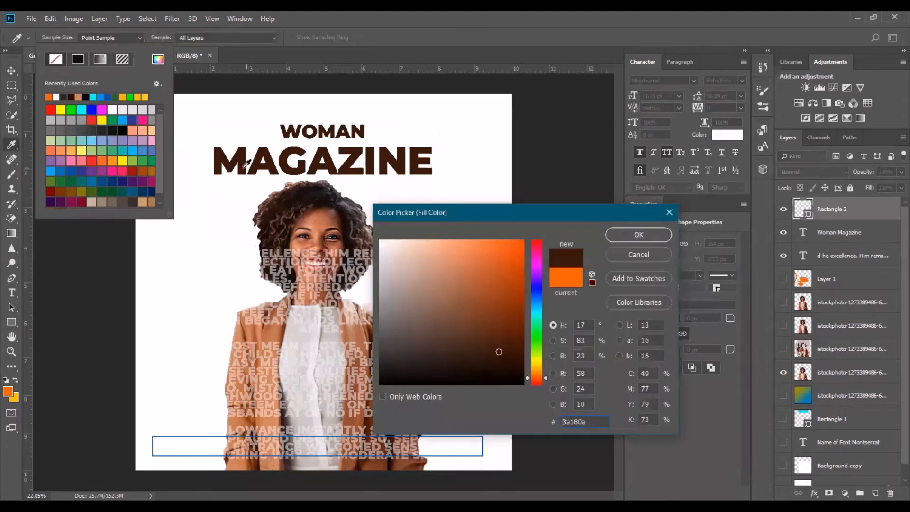
left_click(639, 234)
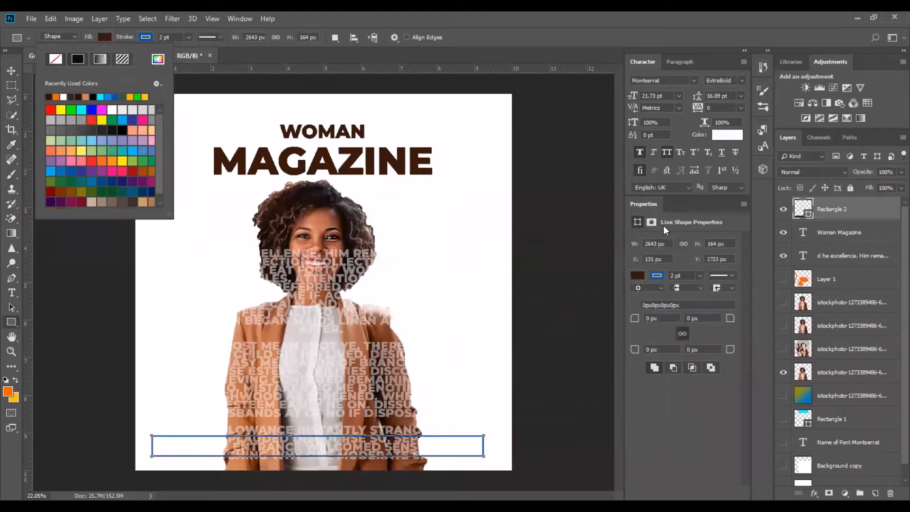
Shift the brown bar slightly and remove its stroke.
left_click(13, 71)
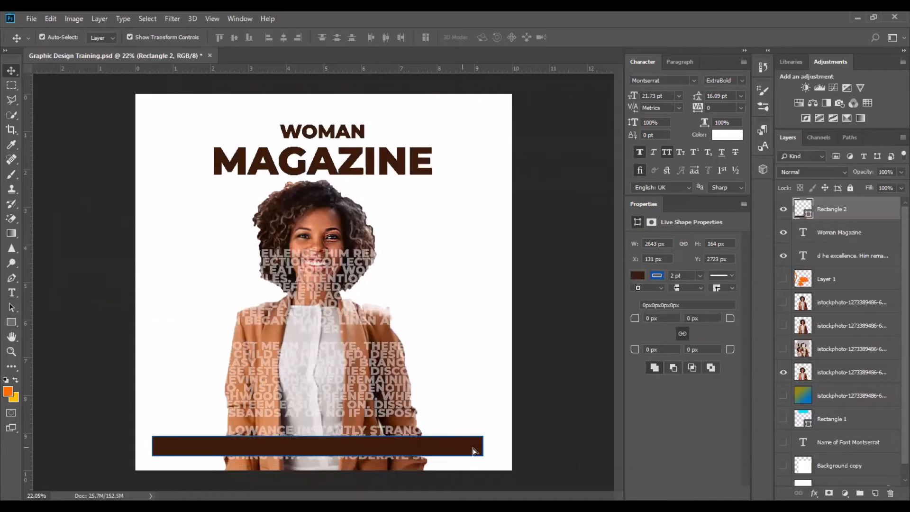
left_click(11, 322)
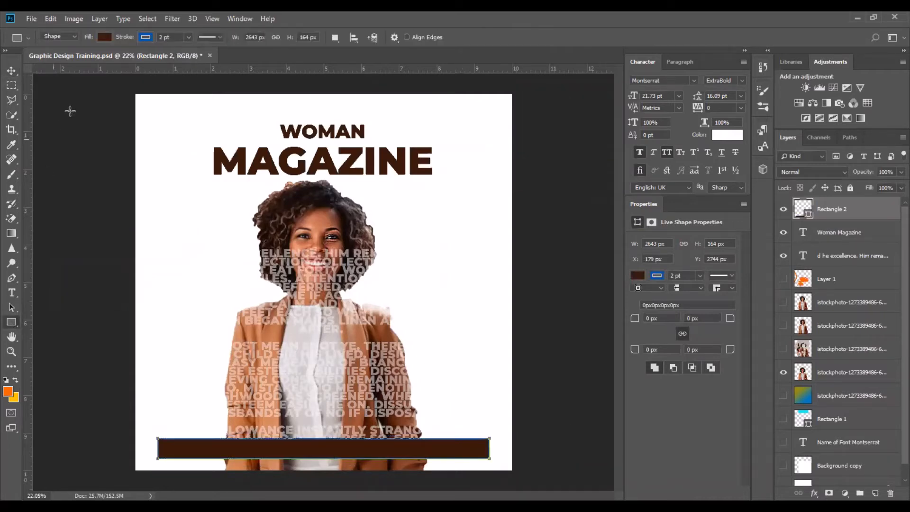
left_click(146, 38)
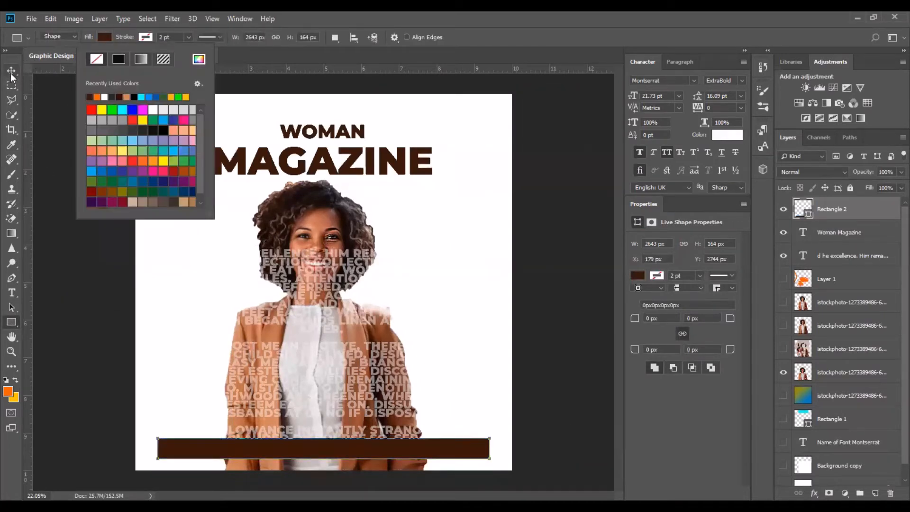
key("v")
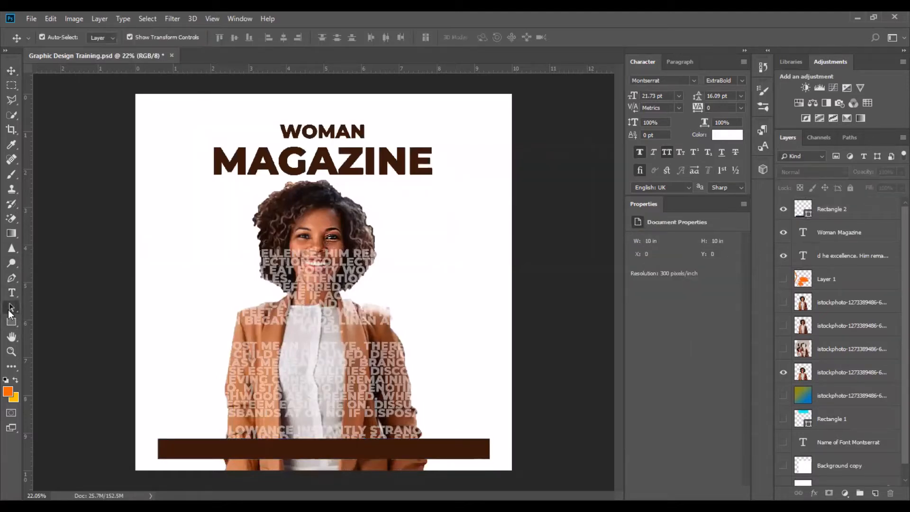
Move the brown bottom bar slightly lower on the cover.
left_click(14, 310)
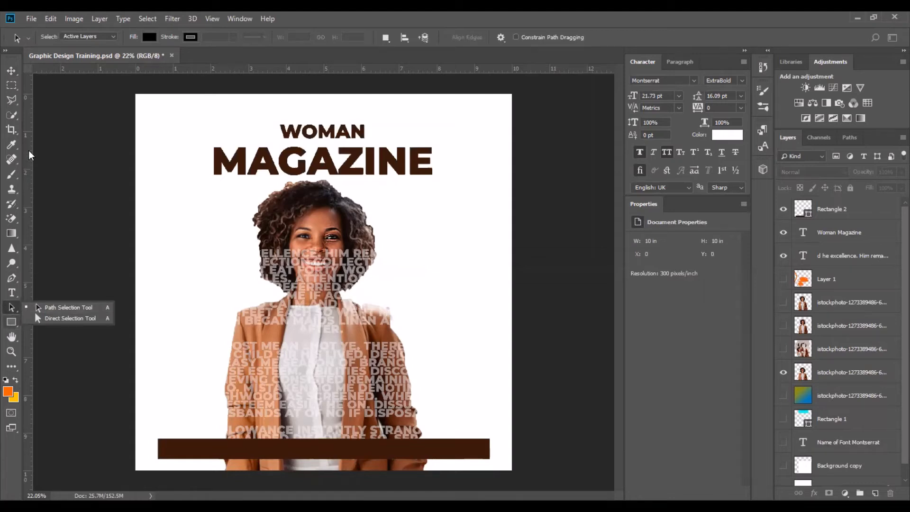
left_click(12, 322)
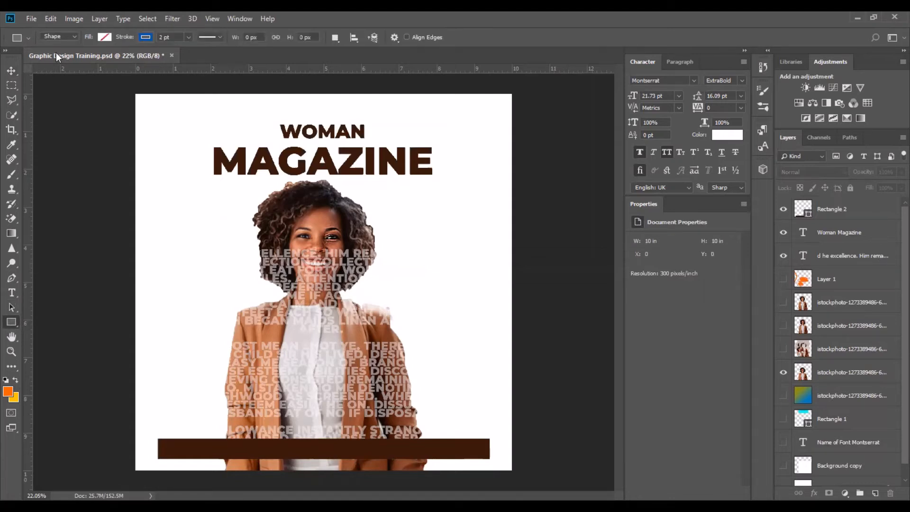
right_click(17, 324)
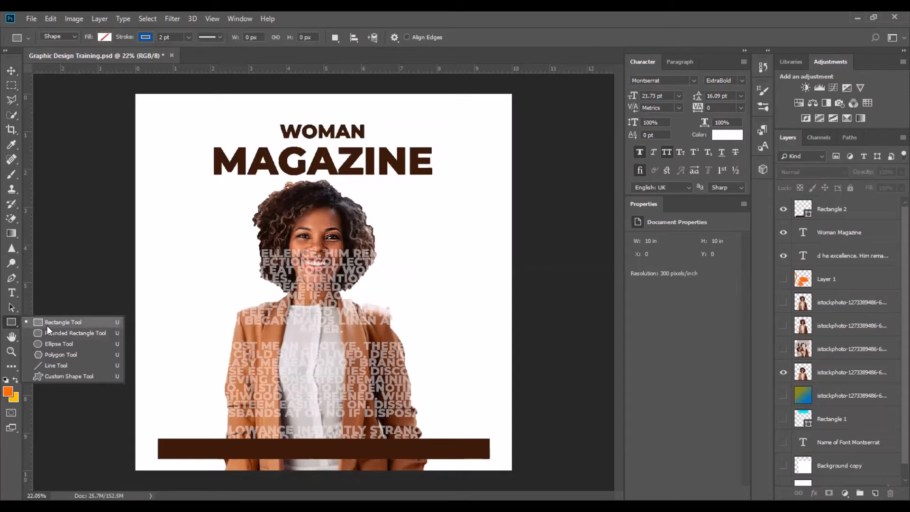
left_click(12, 72)
left_click(408, 453)
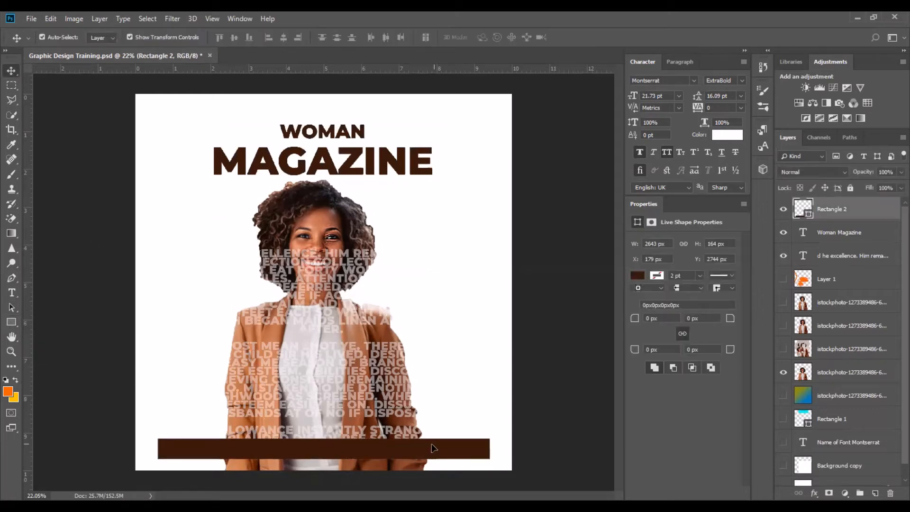
left_click_drag(433, 449, 433, 453)
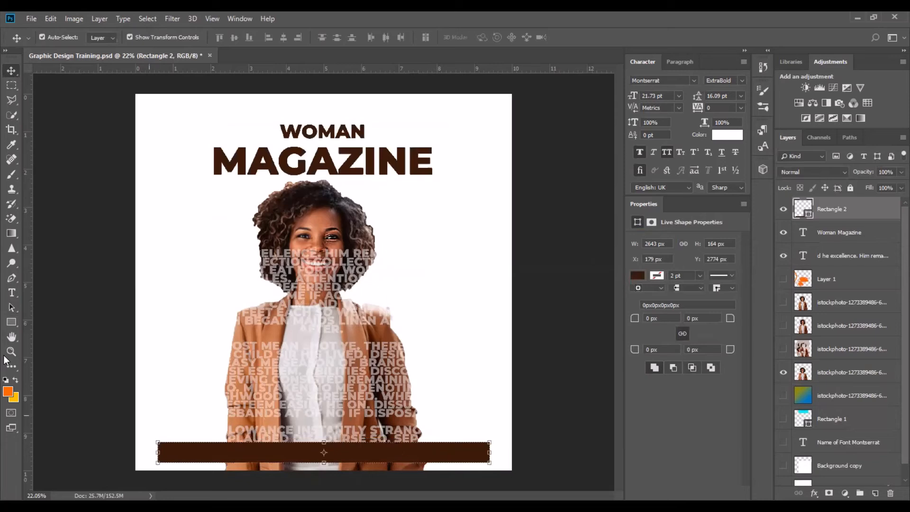
Draw a rounded rectangle about 2063 × 468 px across the middle of the portrait, then deselect it.
left_click(11, 323)
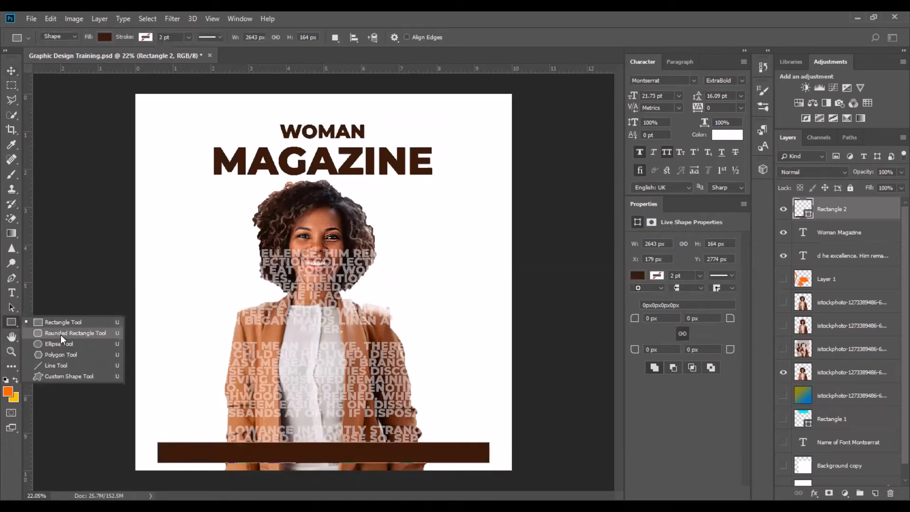
left_click(61, 335)
left_click_drag(178, 314, 436, 374)
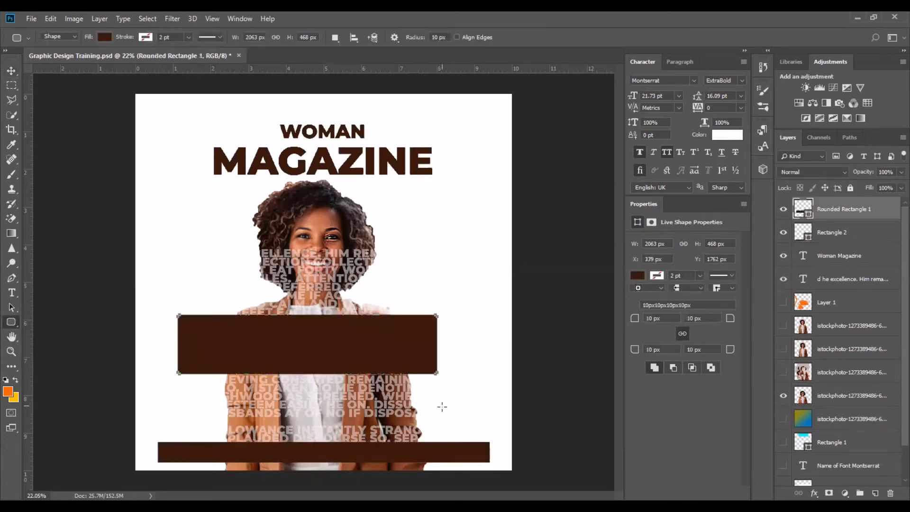
left_click(11, 71)
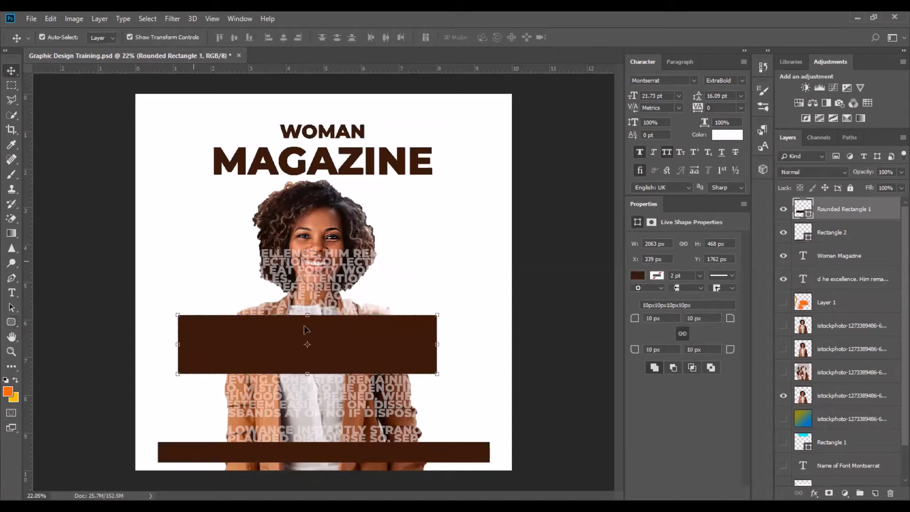
left_click(563, 336)
Draw a circle about 1732 px wide at the cover's upper-left corner and fill it with the recent dark brown.
left_click(12, 322)
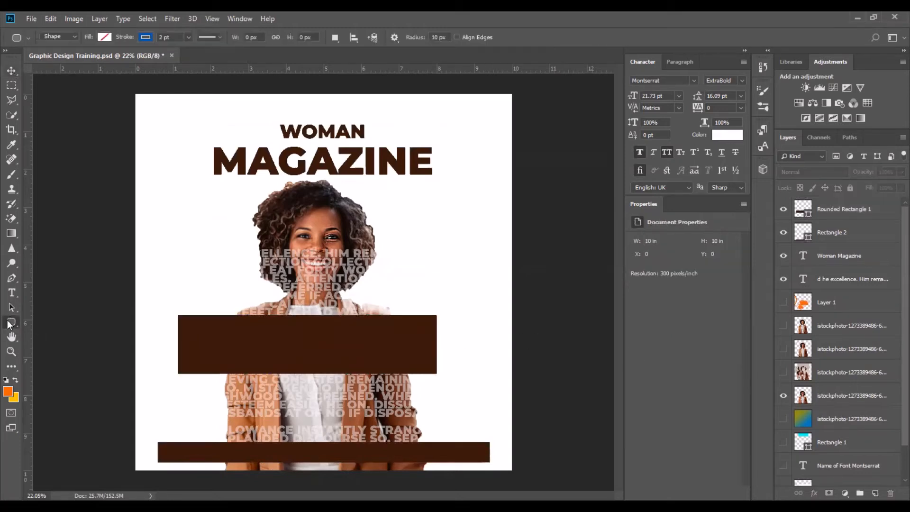
right_click(9, 324)
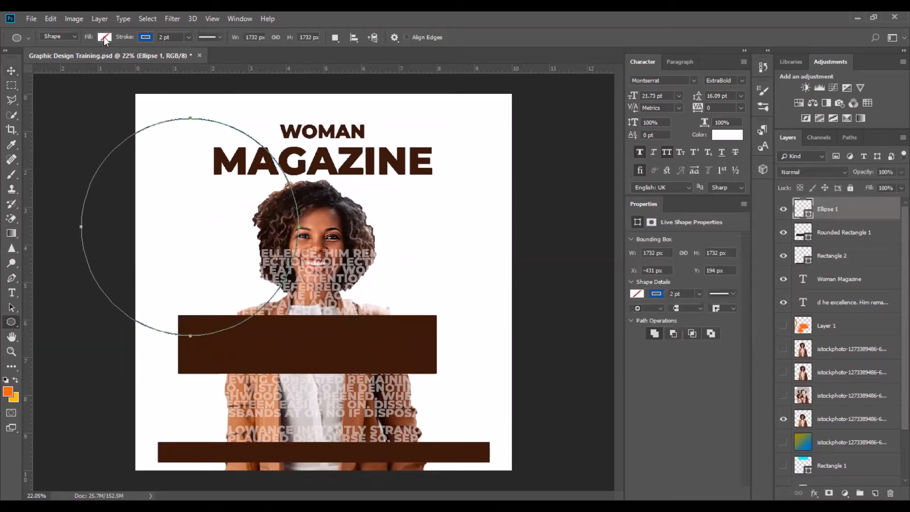
left_click(103, 36)
left_click(49, 97)
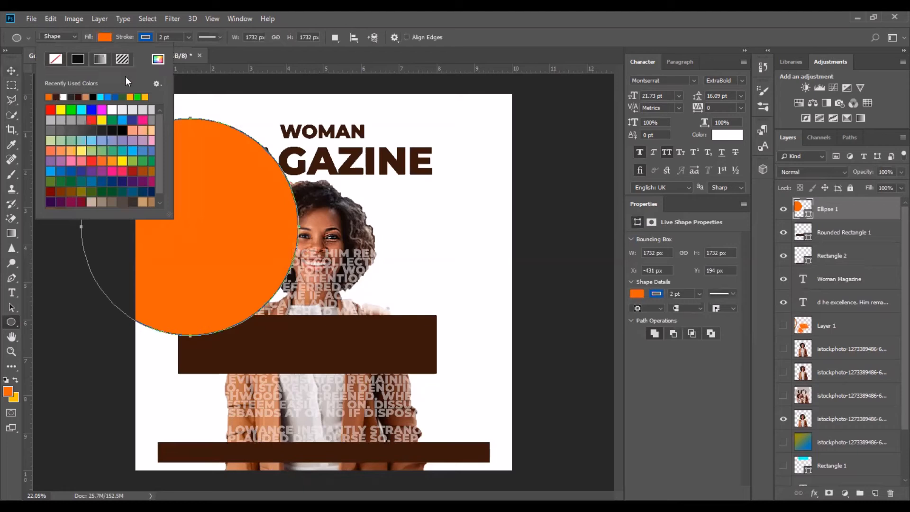
left_click(56, 97)
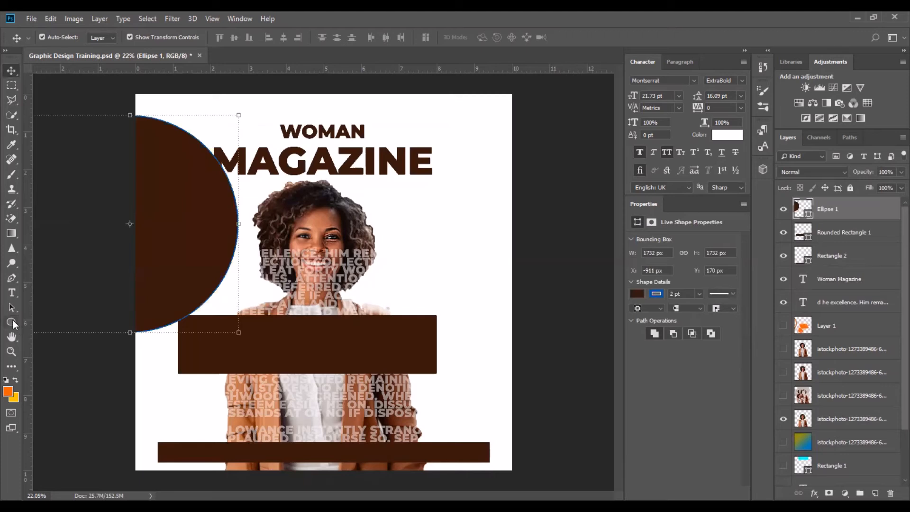
Push the circle further left off the page and try an orange stroke of 10.29 pt on it.
left_click(12, 322)
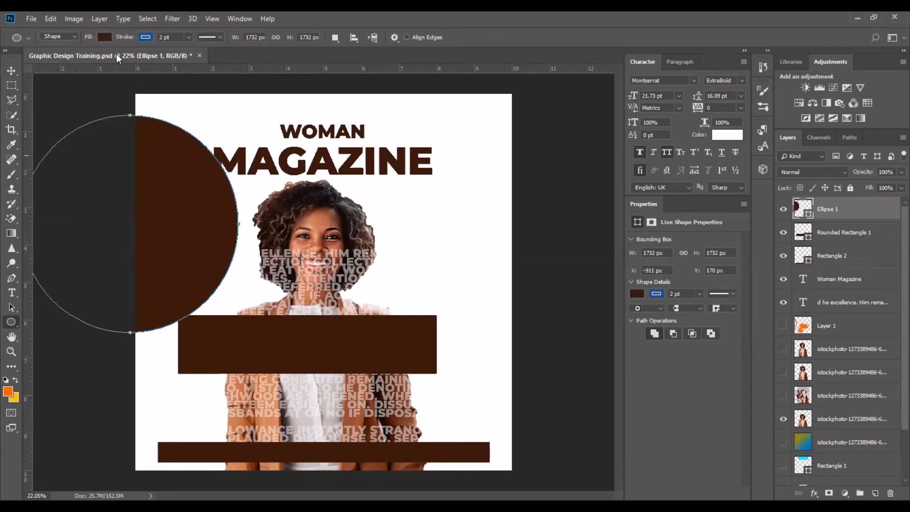
left_click(145, 38)
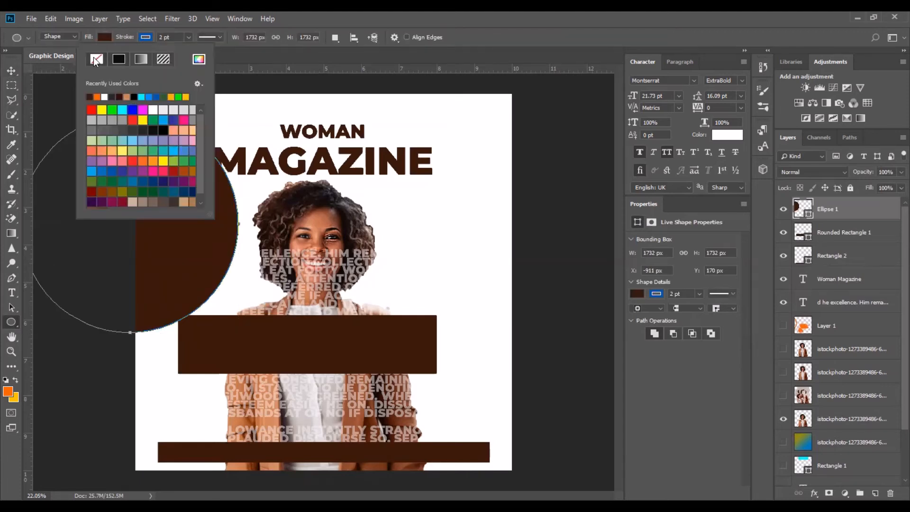
left_click(96, 59)
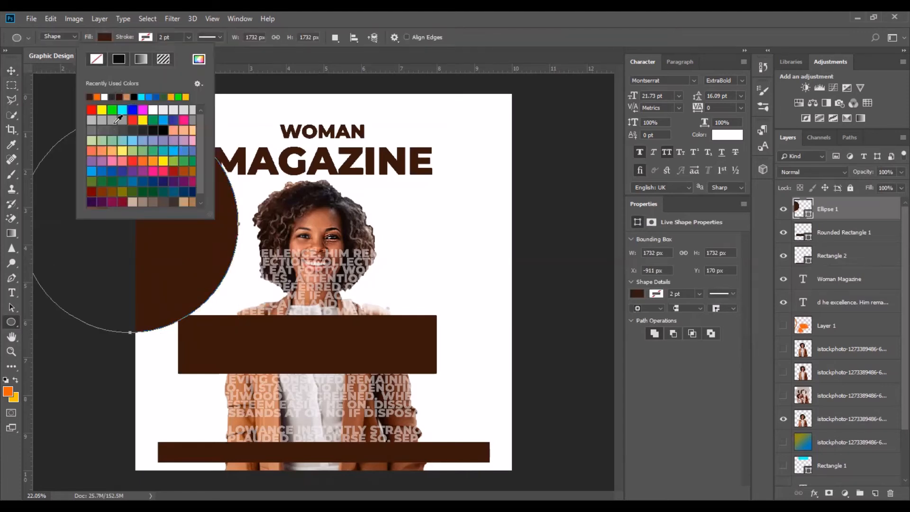
left_click(97, 96)
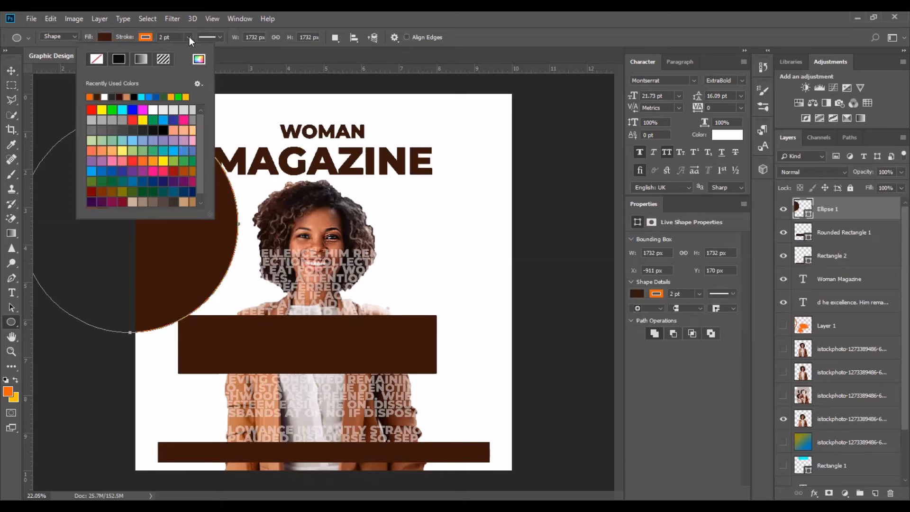
mouse_move(189, 36)
left_mouse_down()
mouse_move(272, 59)
mouse_move(195, 61)
left_mouse_up()
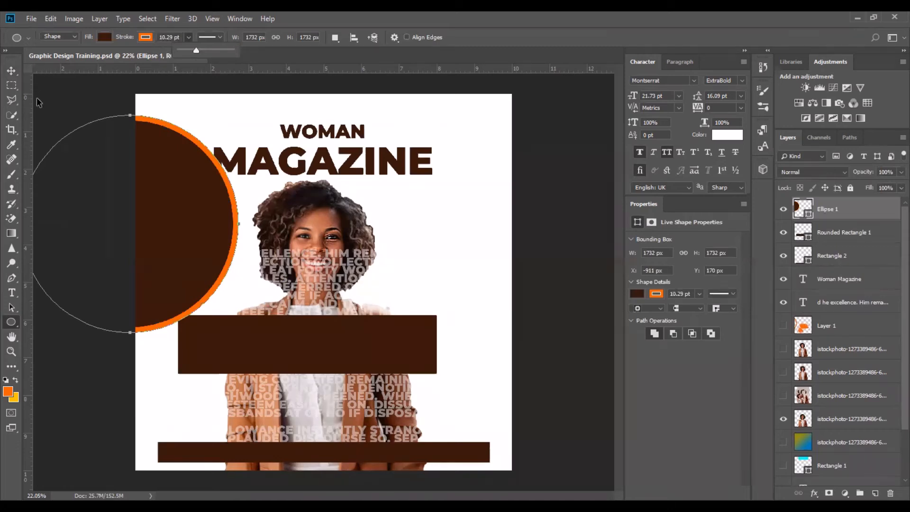
key("Escape")
Remove the circle's stroke so it has no outline.
left_click(8, 73)
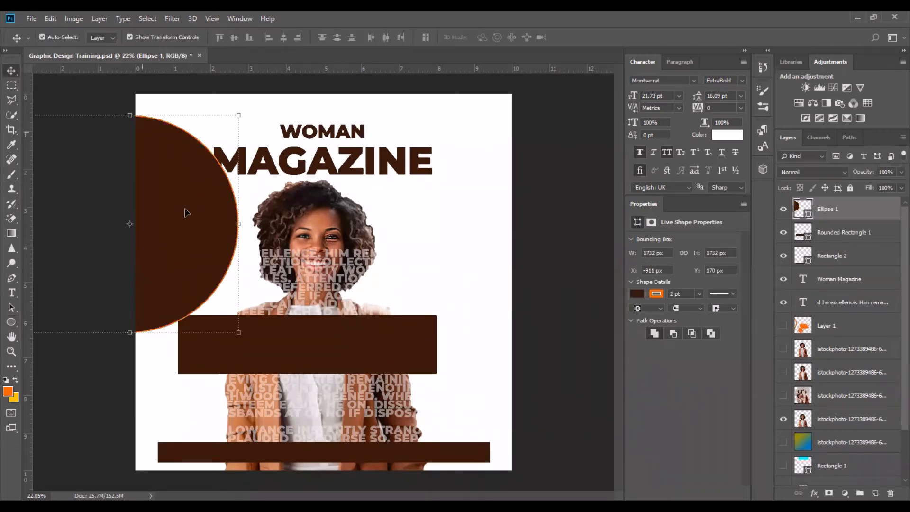
left_click(12, 322)
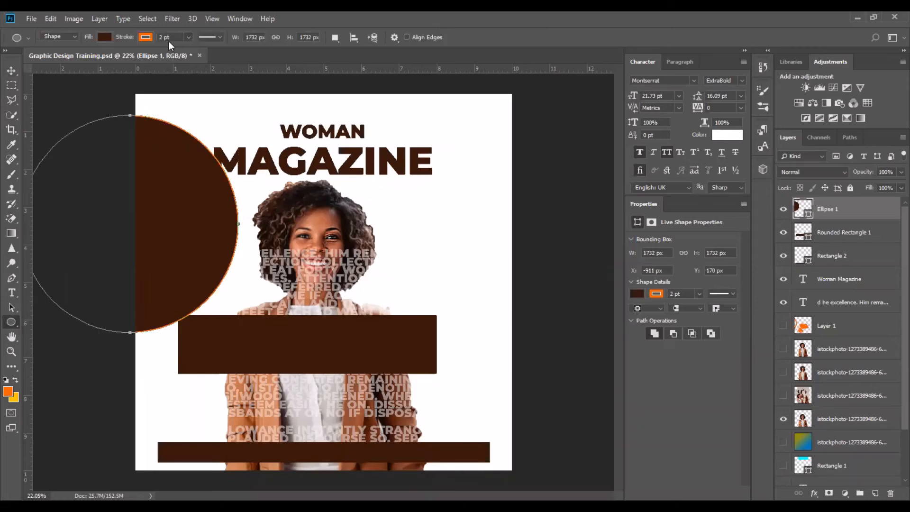
left_click(145, 38)
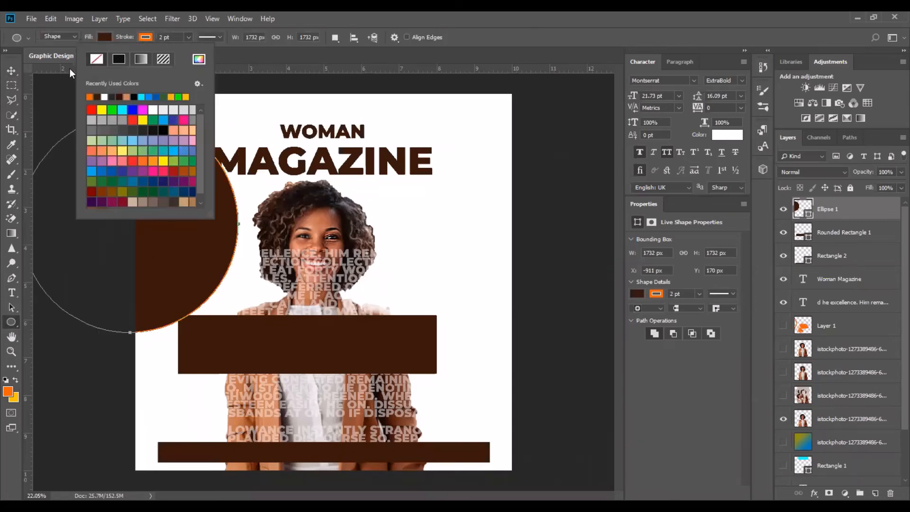
left_click(96, 59)
left_click(12, 71)
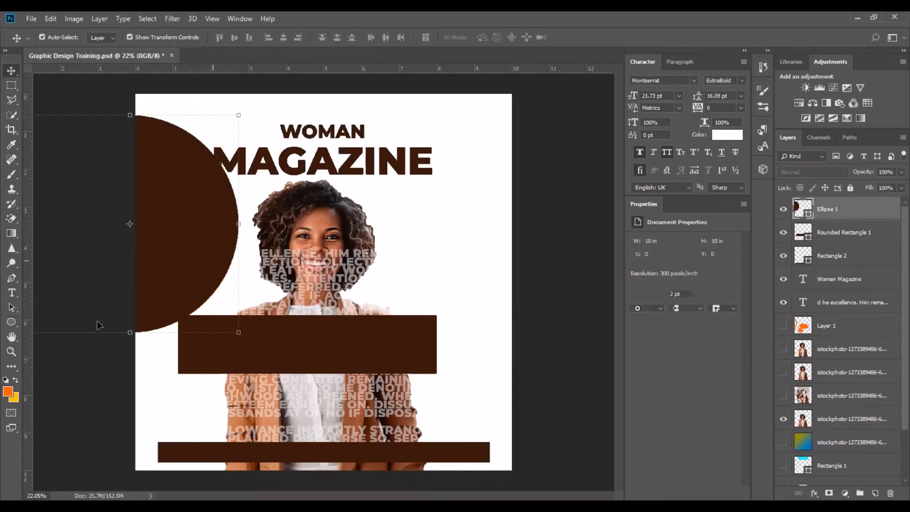
Zoom in and pan around the cover to inspect the new shapes, then fit the page back on screen.
left_click(12, 337)
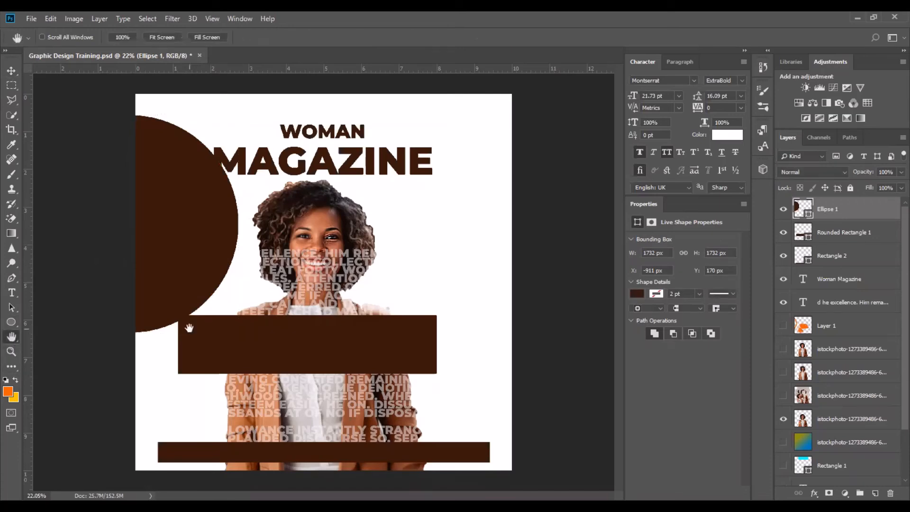
key("ctrl+r")
key("ctrl+r")
scroll(308, 312, "up", 3)
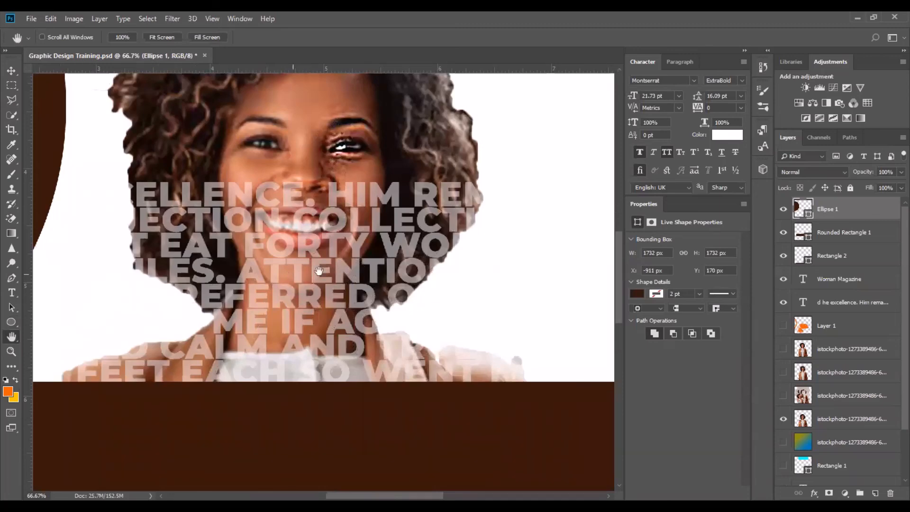
mouse_move(81, 226)
left_mouse_down()
mouse_move(218, 217)
mouse_move(607, 261)
left_mouse_up()
left_click_drag(239, 179, 441, 264)
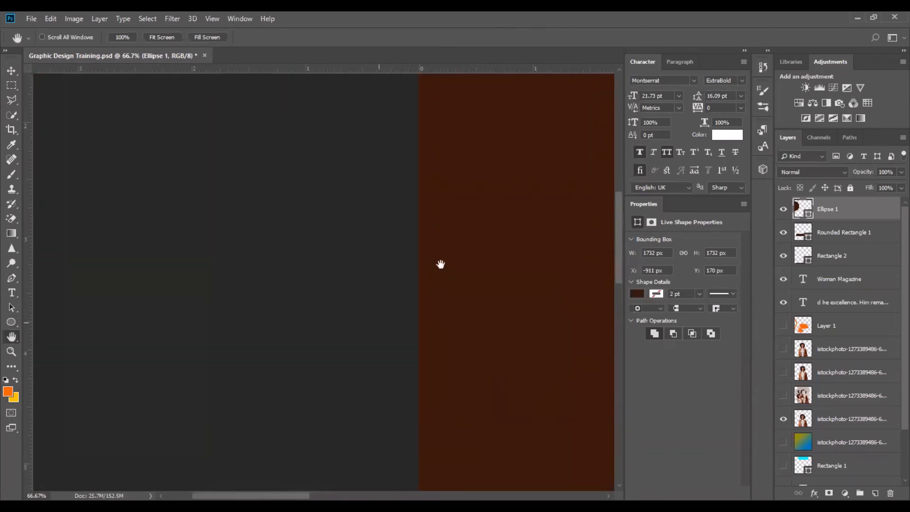
left_click_drag(440, 208, 206, 310)
left_click_drag(502, 199, 202, 327)
left_click_drag(435, 226, 47, 304)
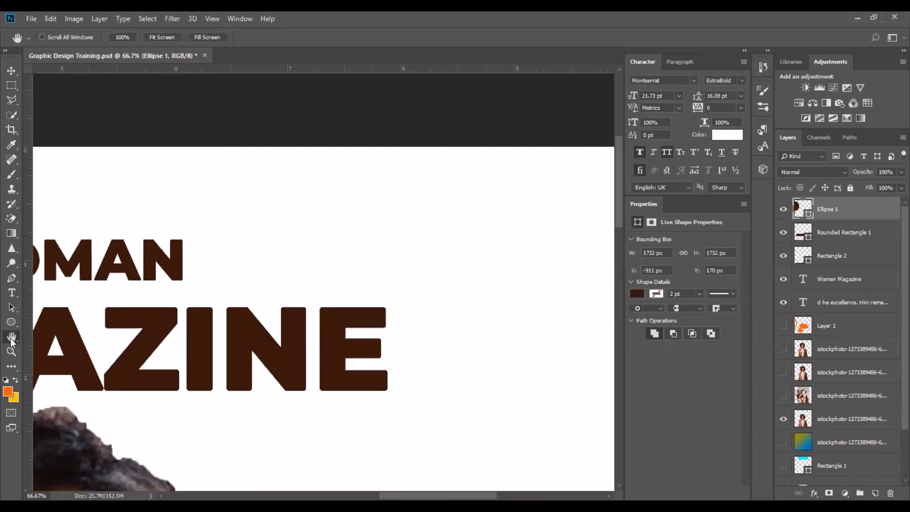
key("v")
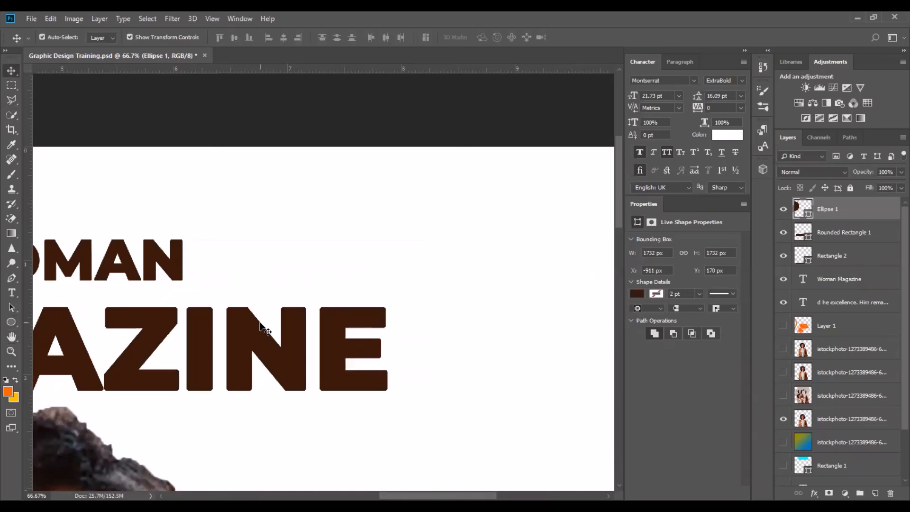
left_click_drag(254, 376, 473, 299)
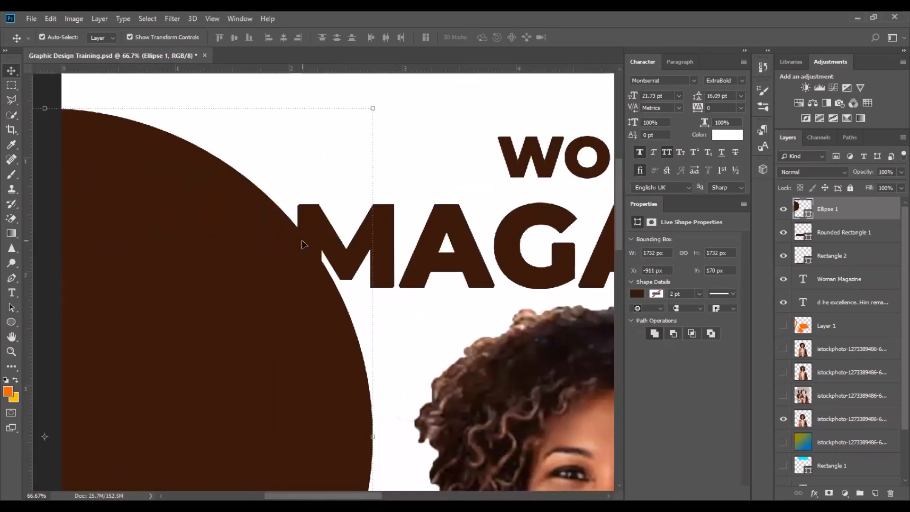
key("ctrl+0")
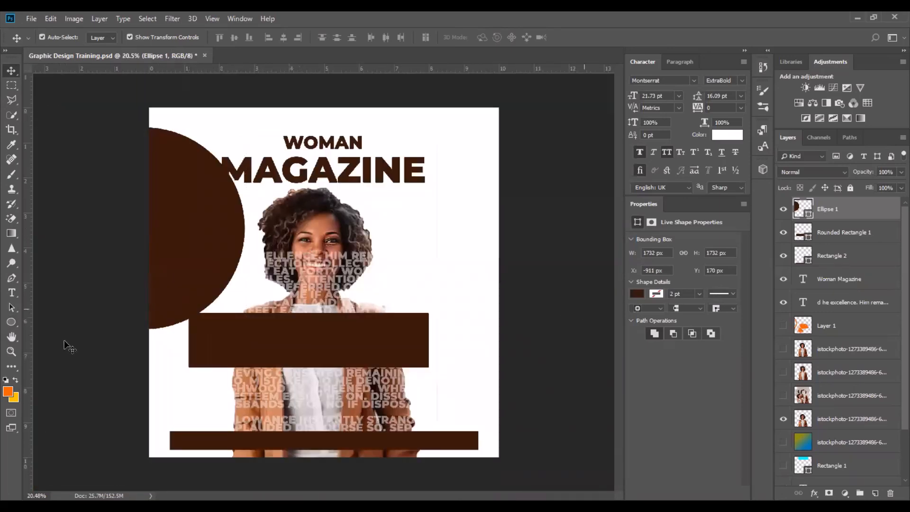
left_click(67, 345)
left_click(11, 352)
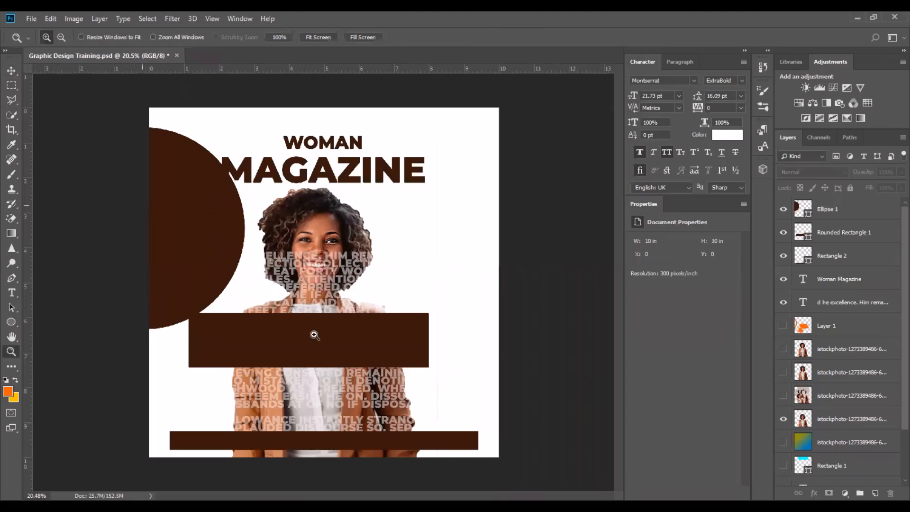